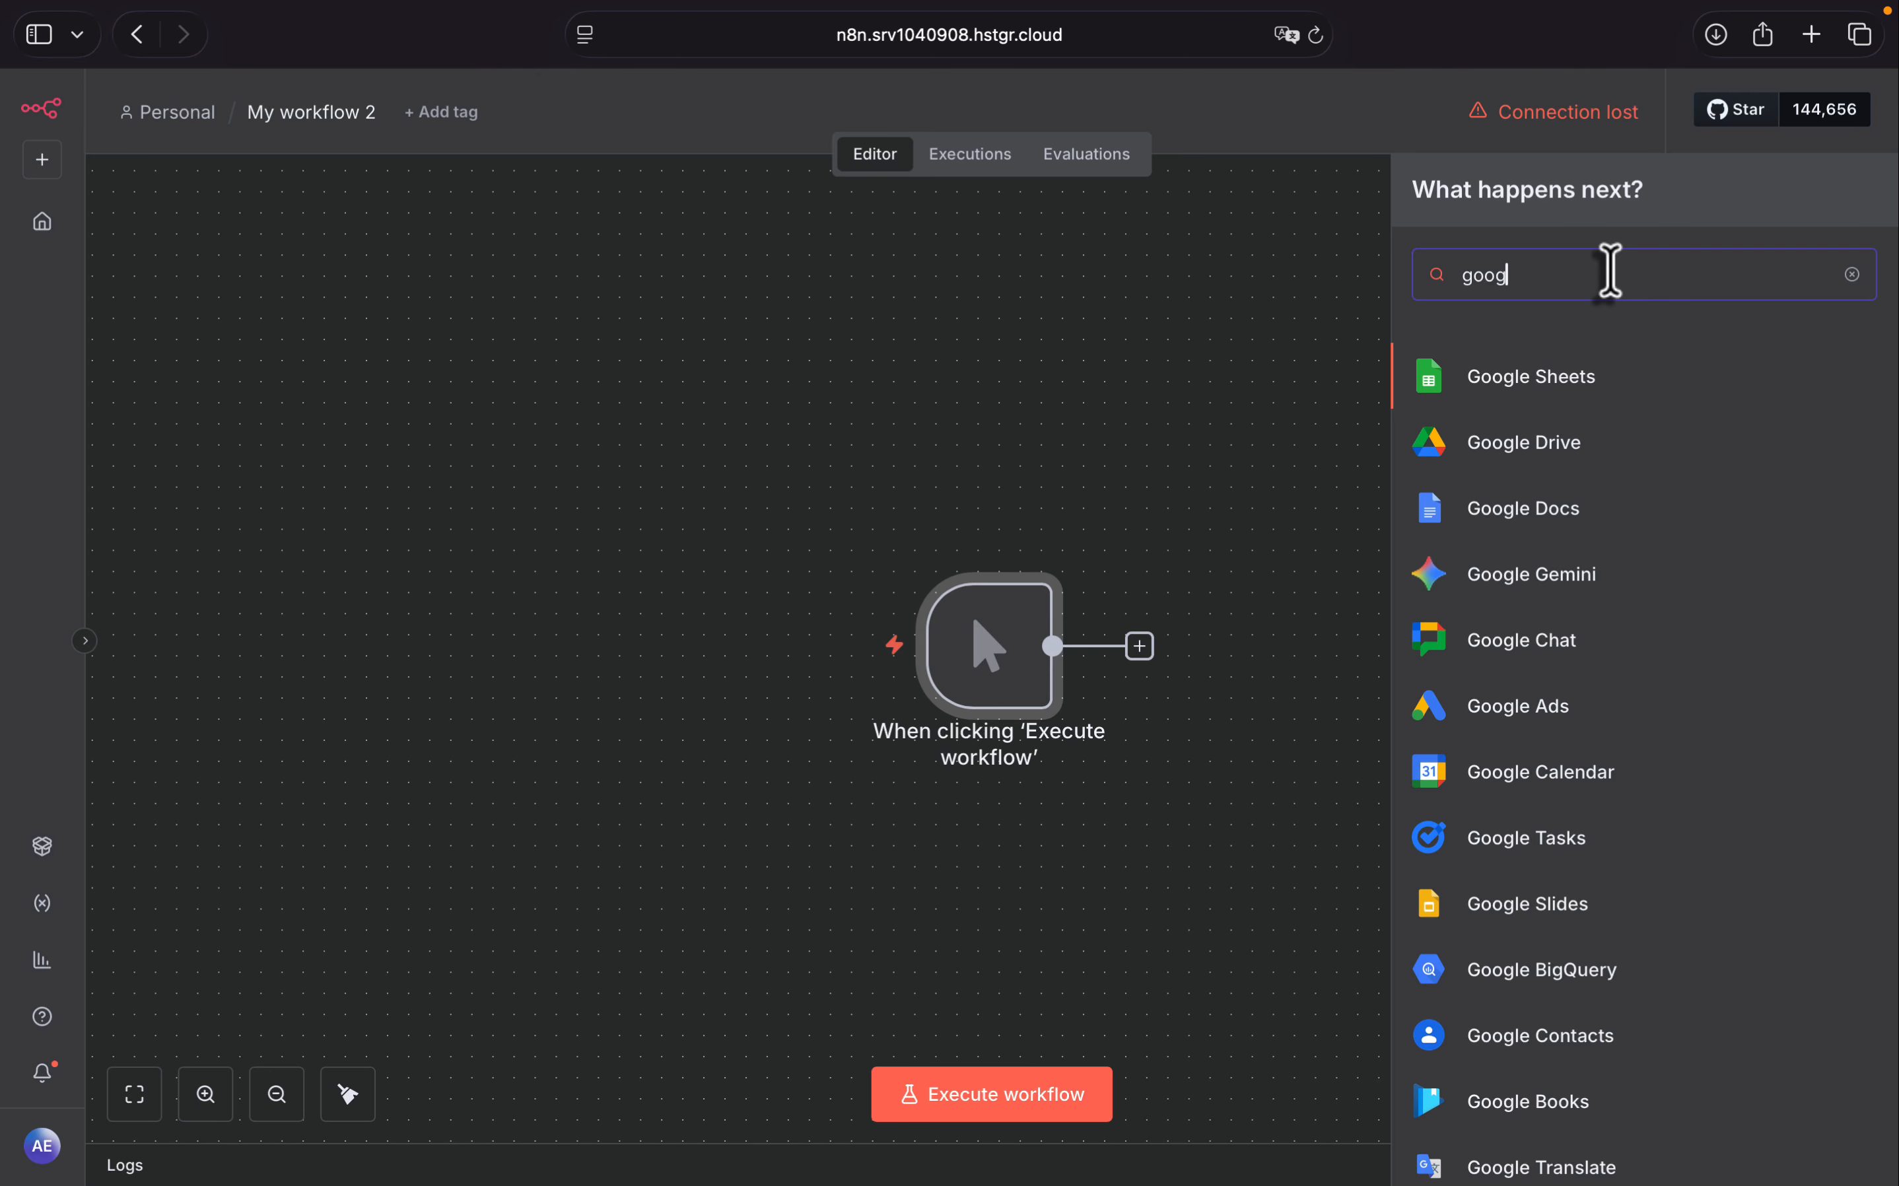
Step: Add a Google Sheets "Create spreadsheet" node after the manual trigger and return to the canvas
left_click(1592, 396)
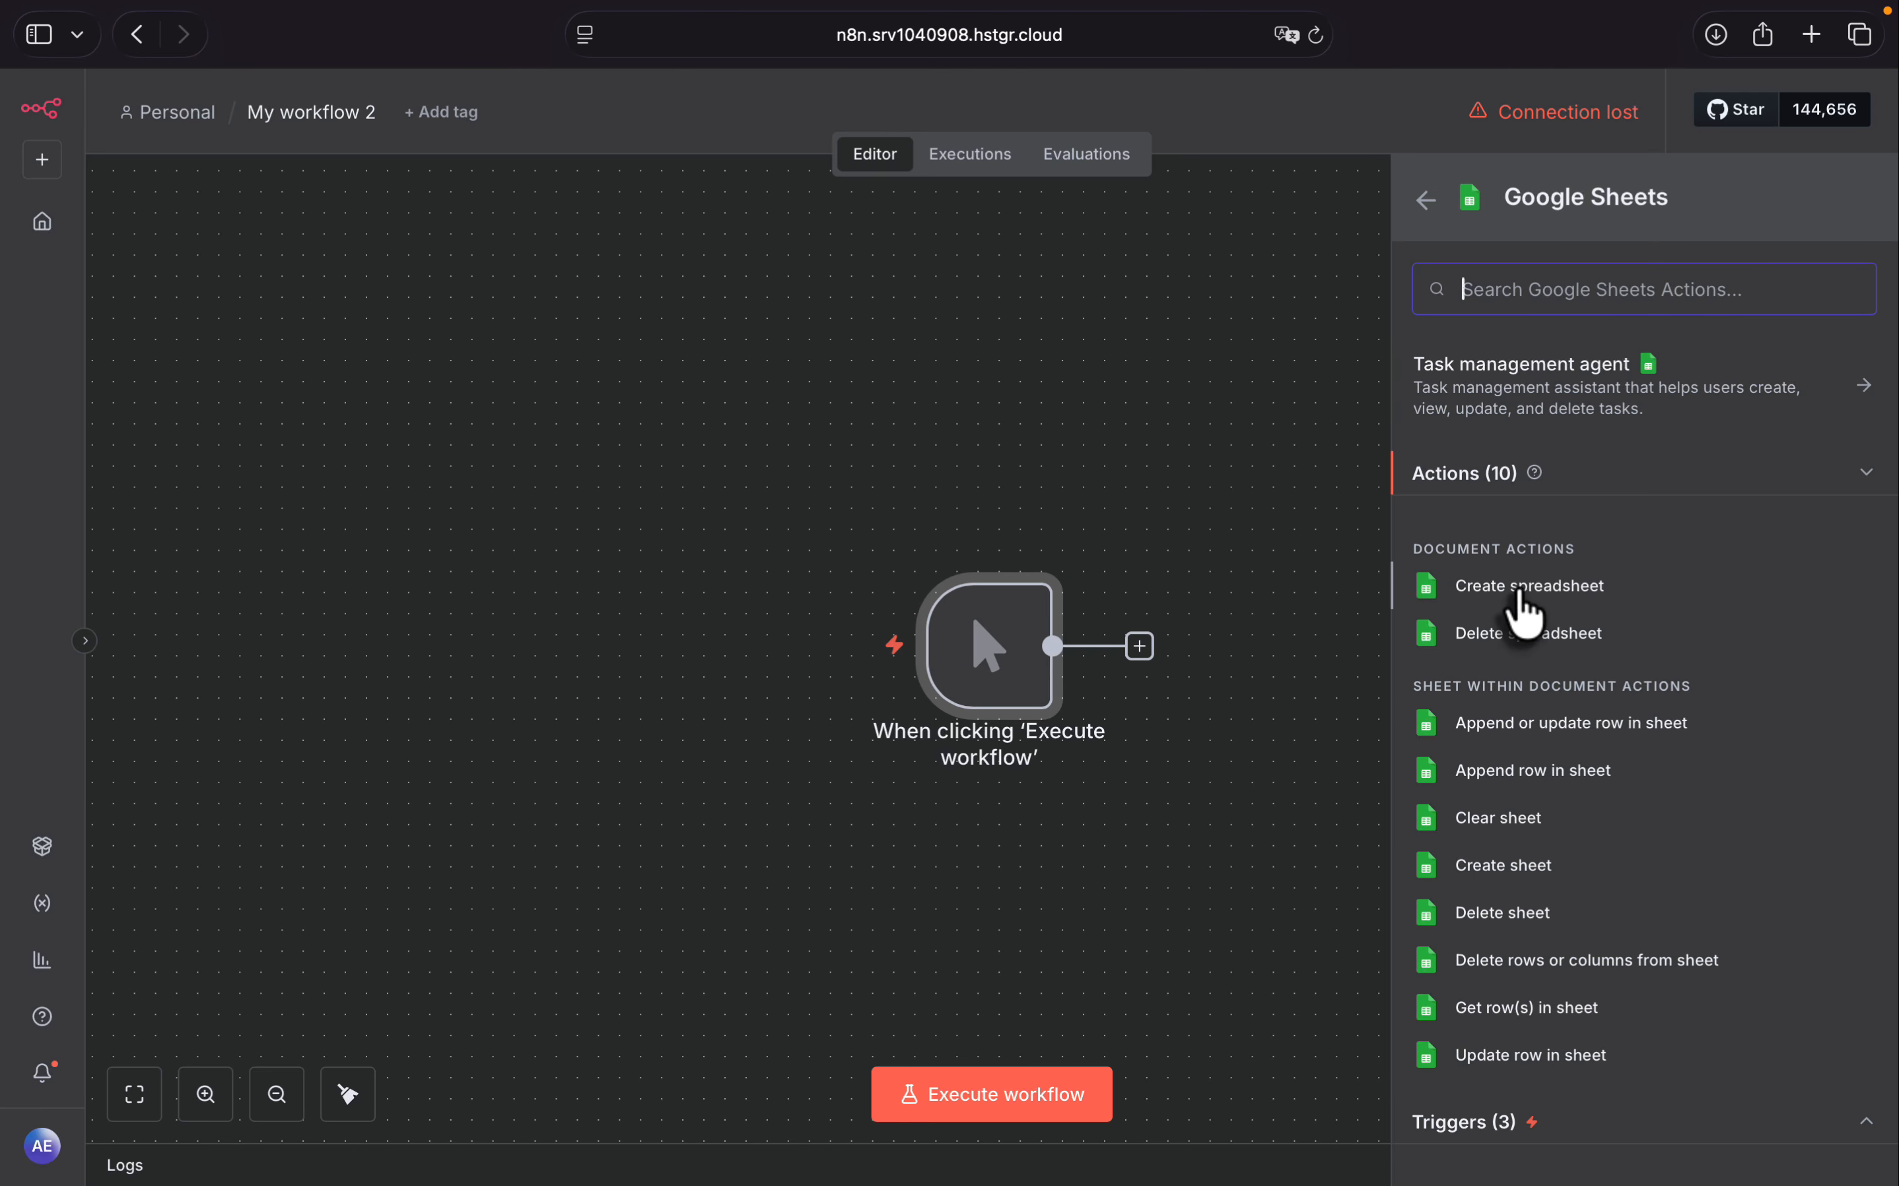
left_click(1520, 595)
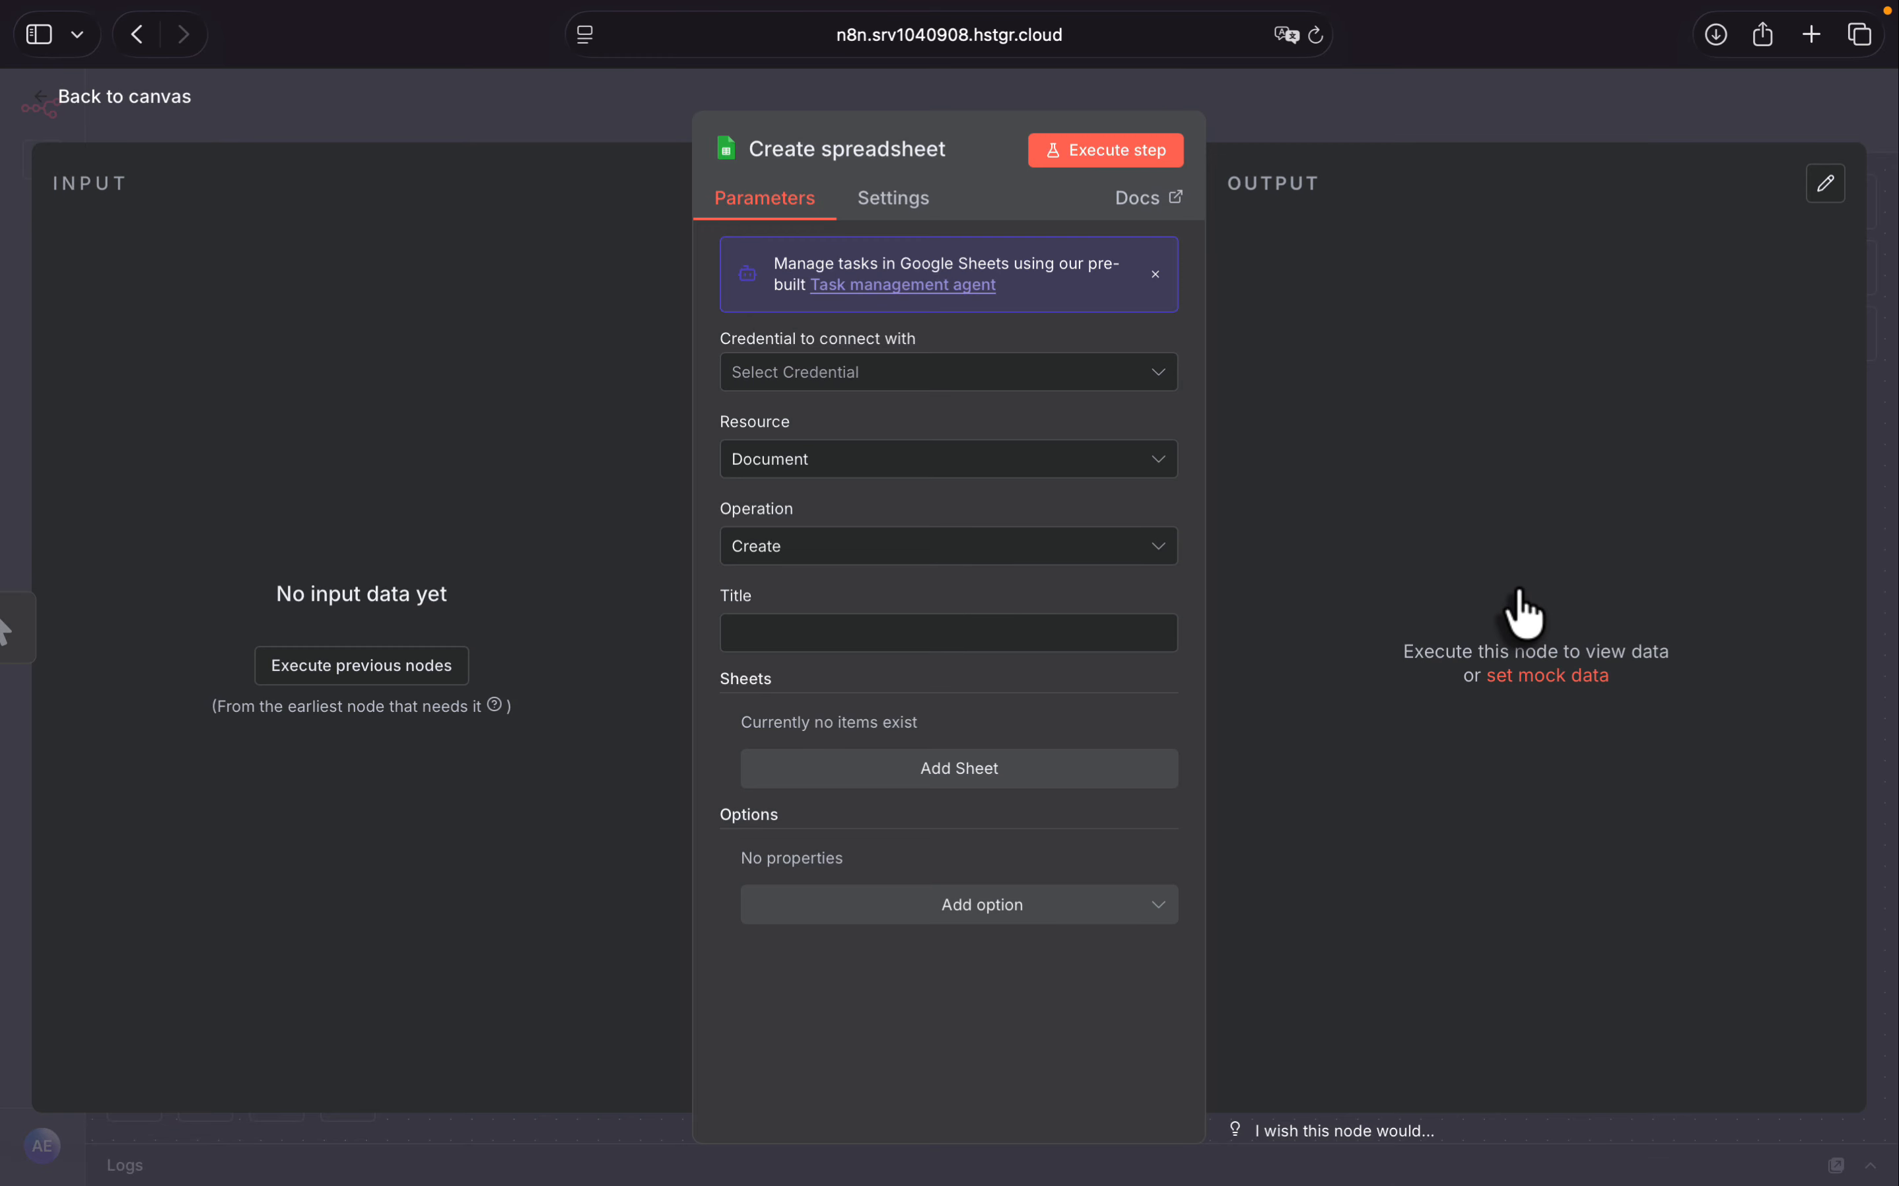
left_click(39, 100)
Step: Add a Google Docs "Create a document" node after the Create spreadsheet node and return to the canvas
left_click(1414, 646)
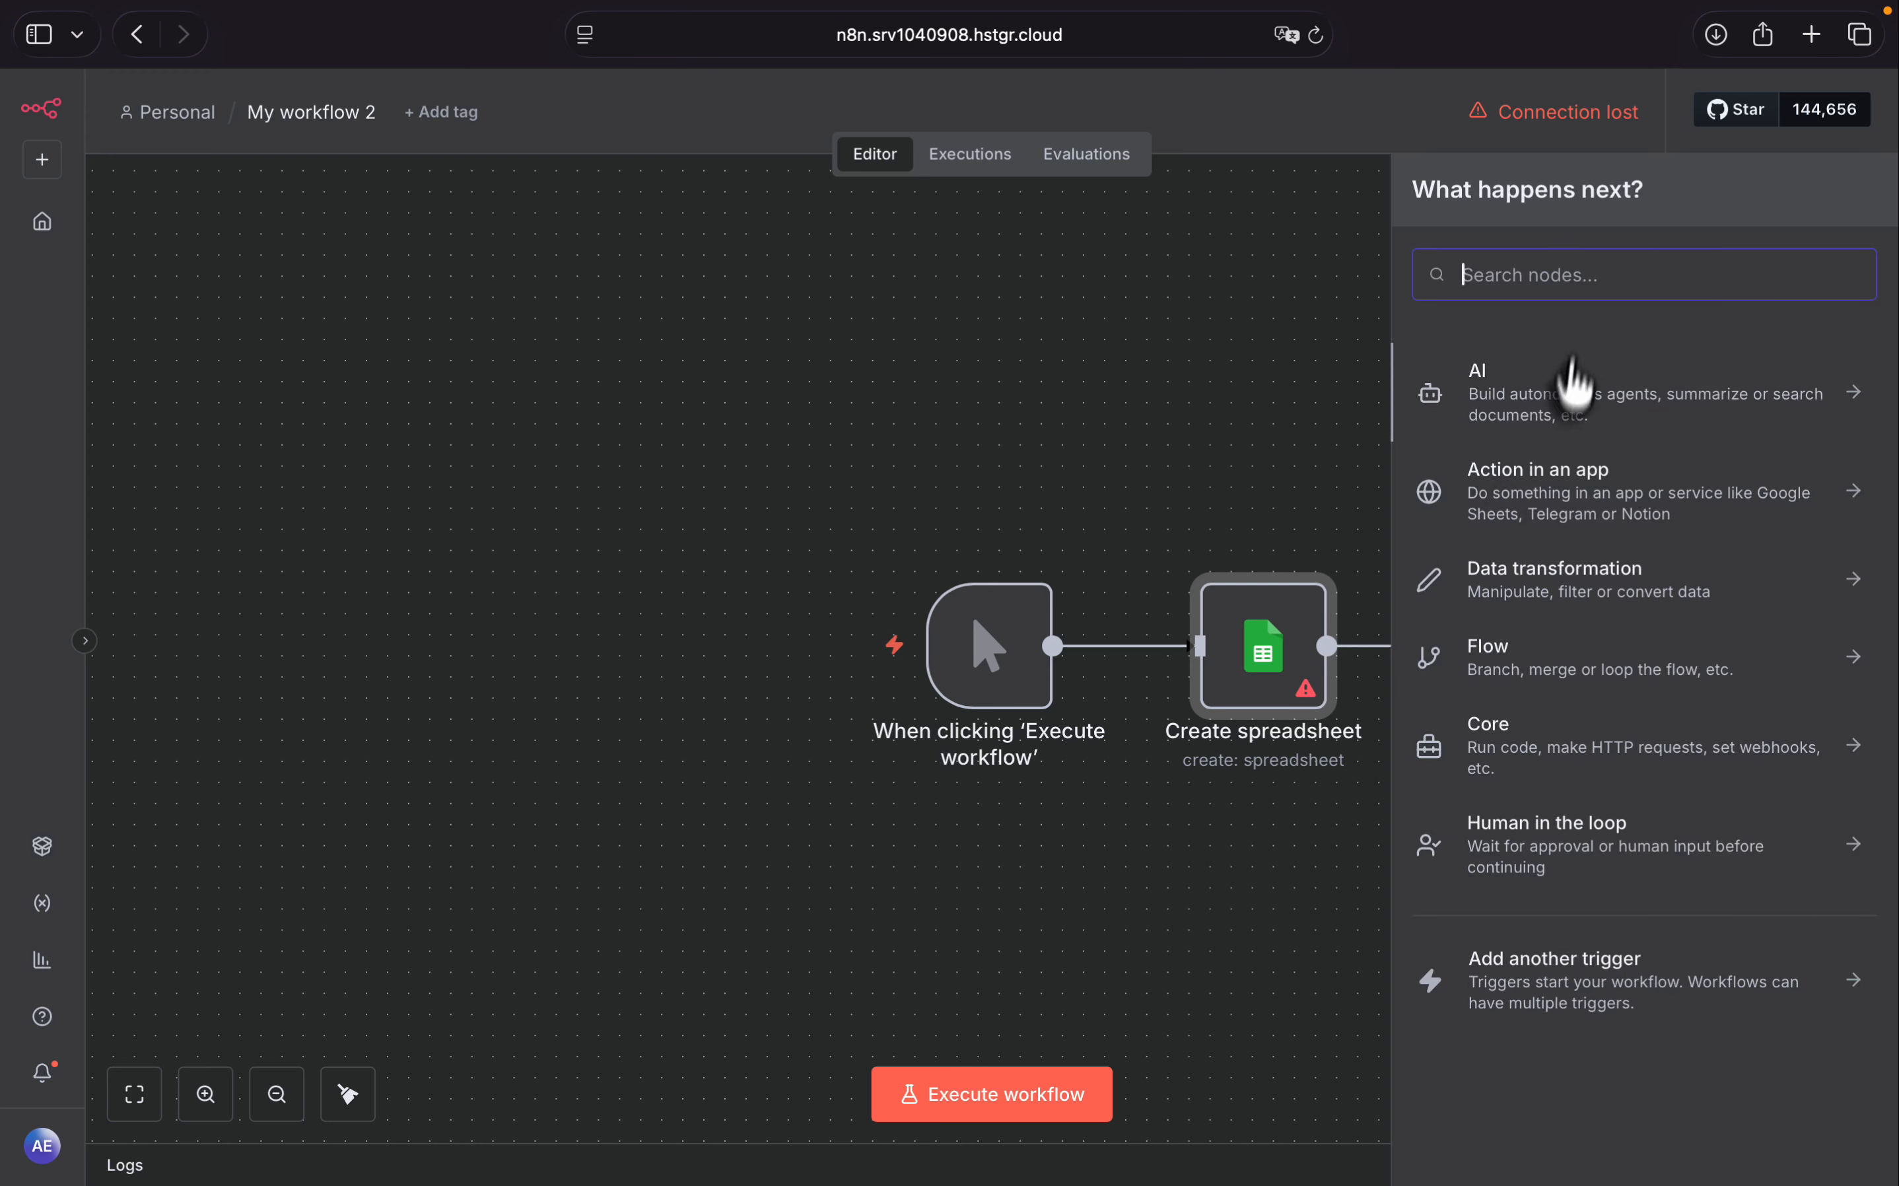
type("doc")
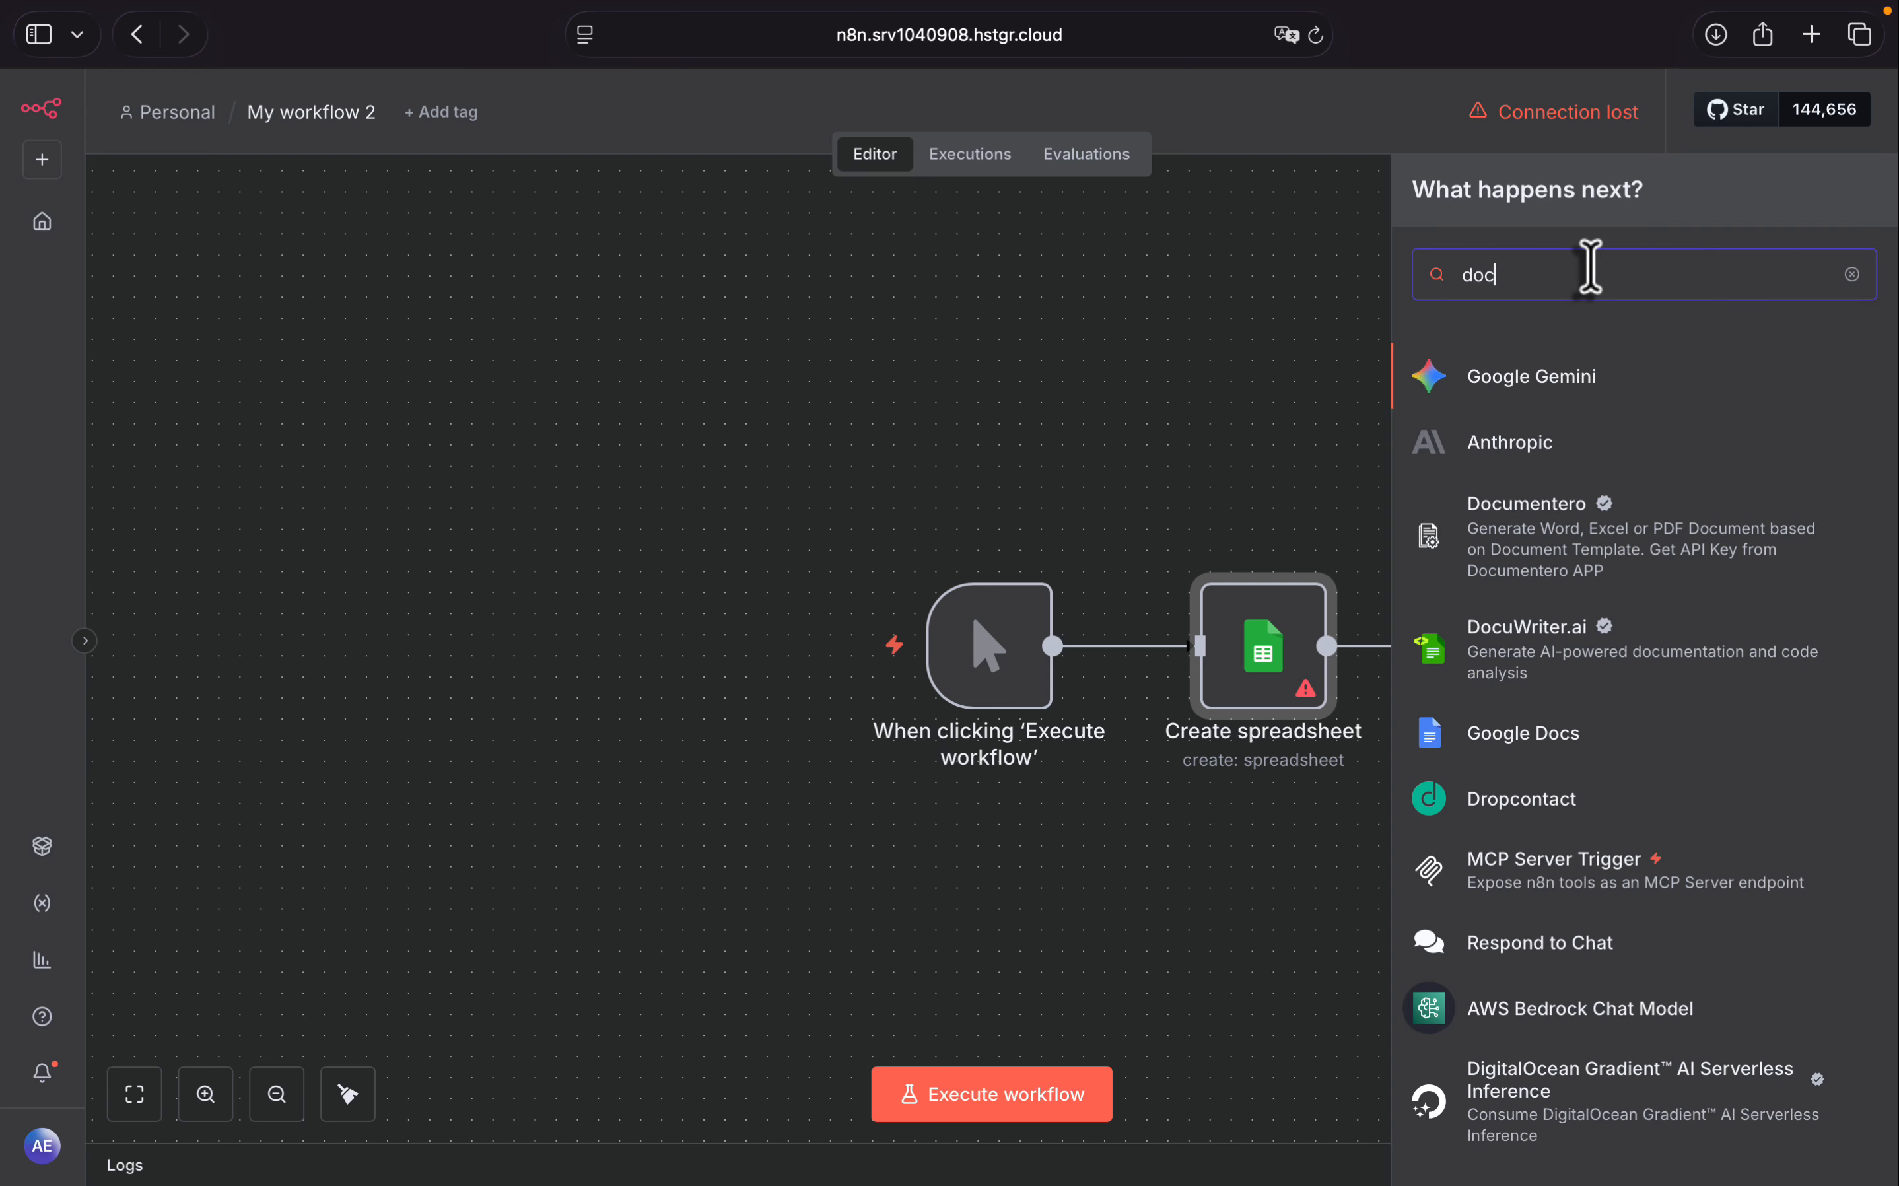
left_click(1487, 645)
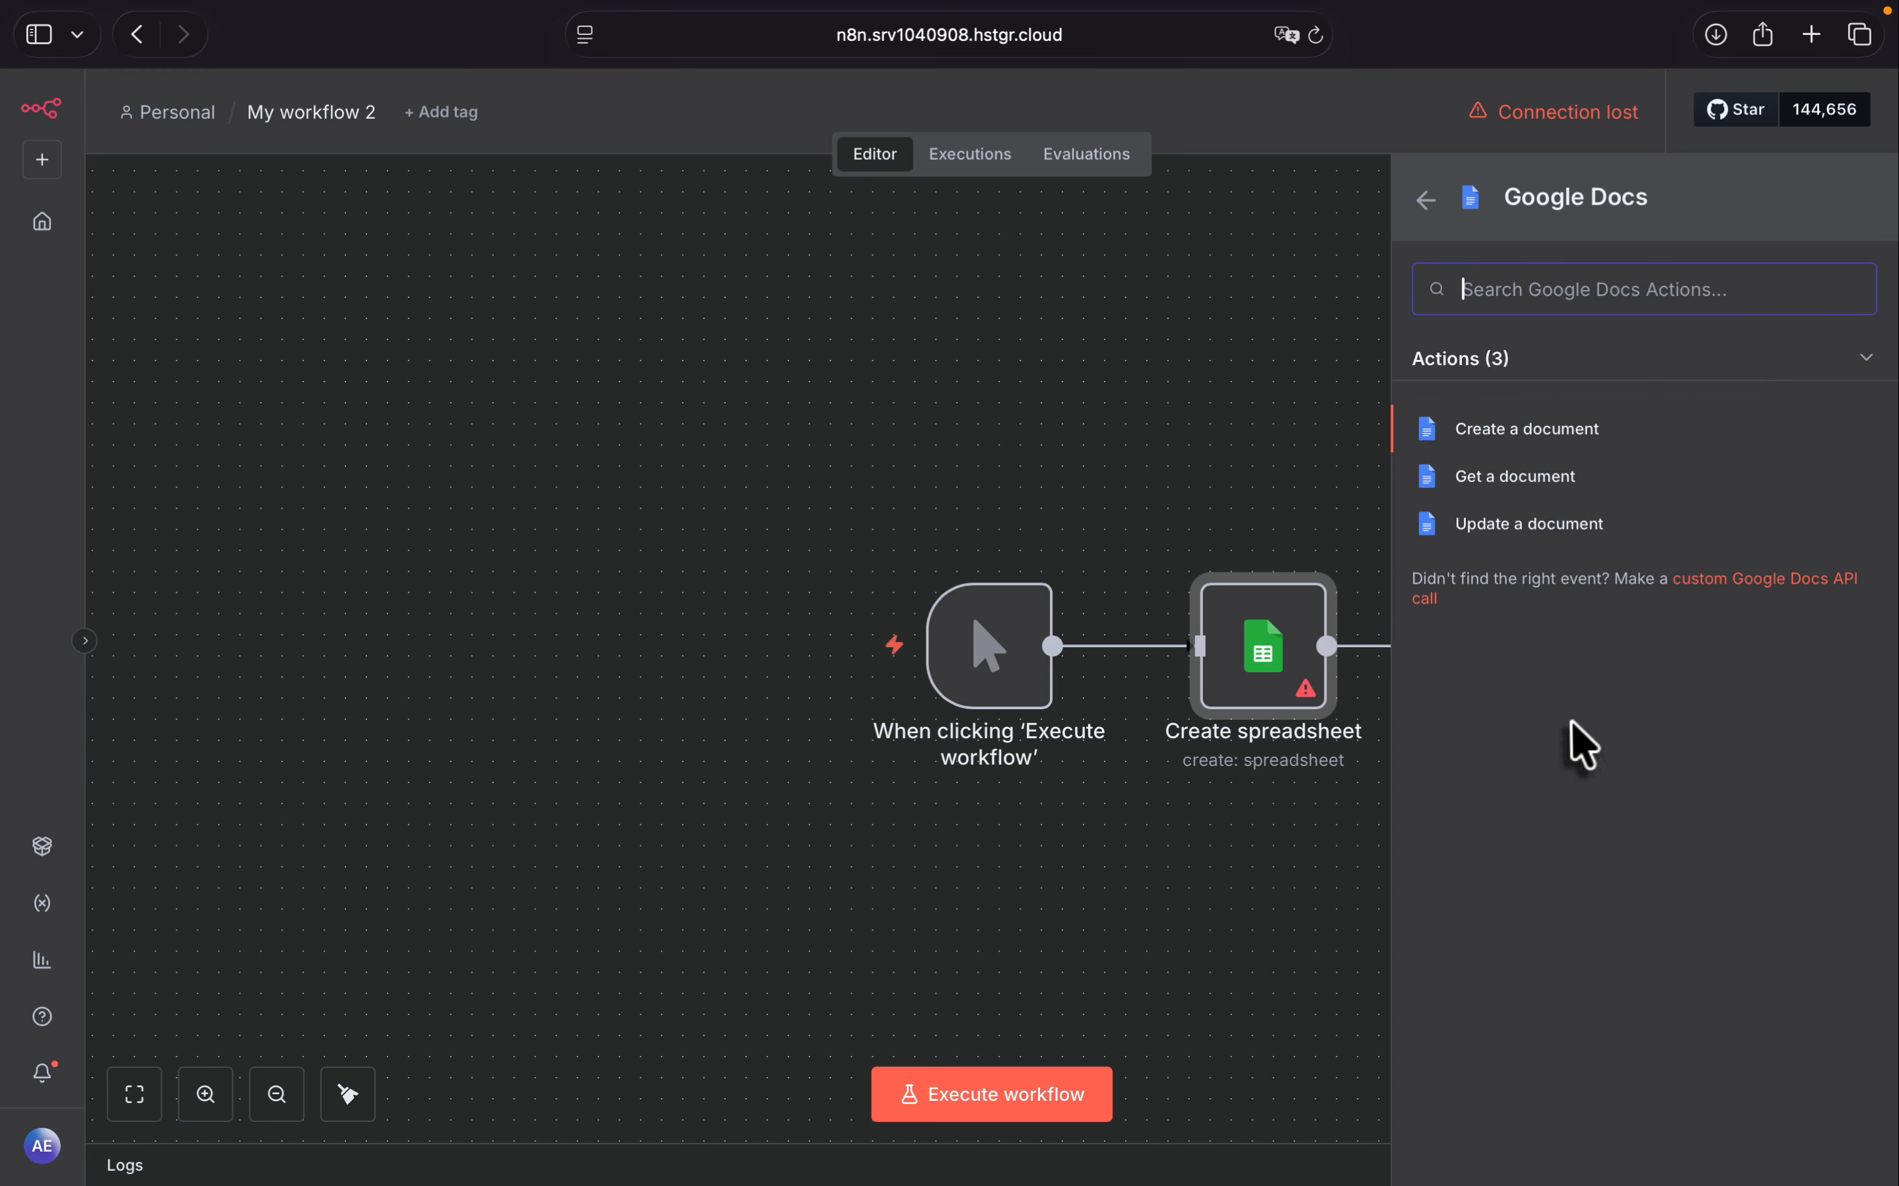
left_click(1521, 434)
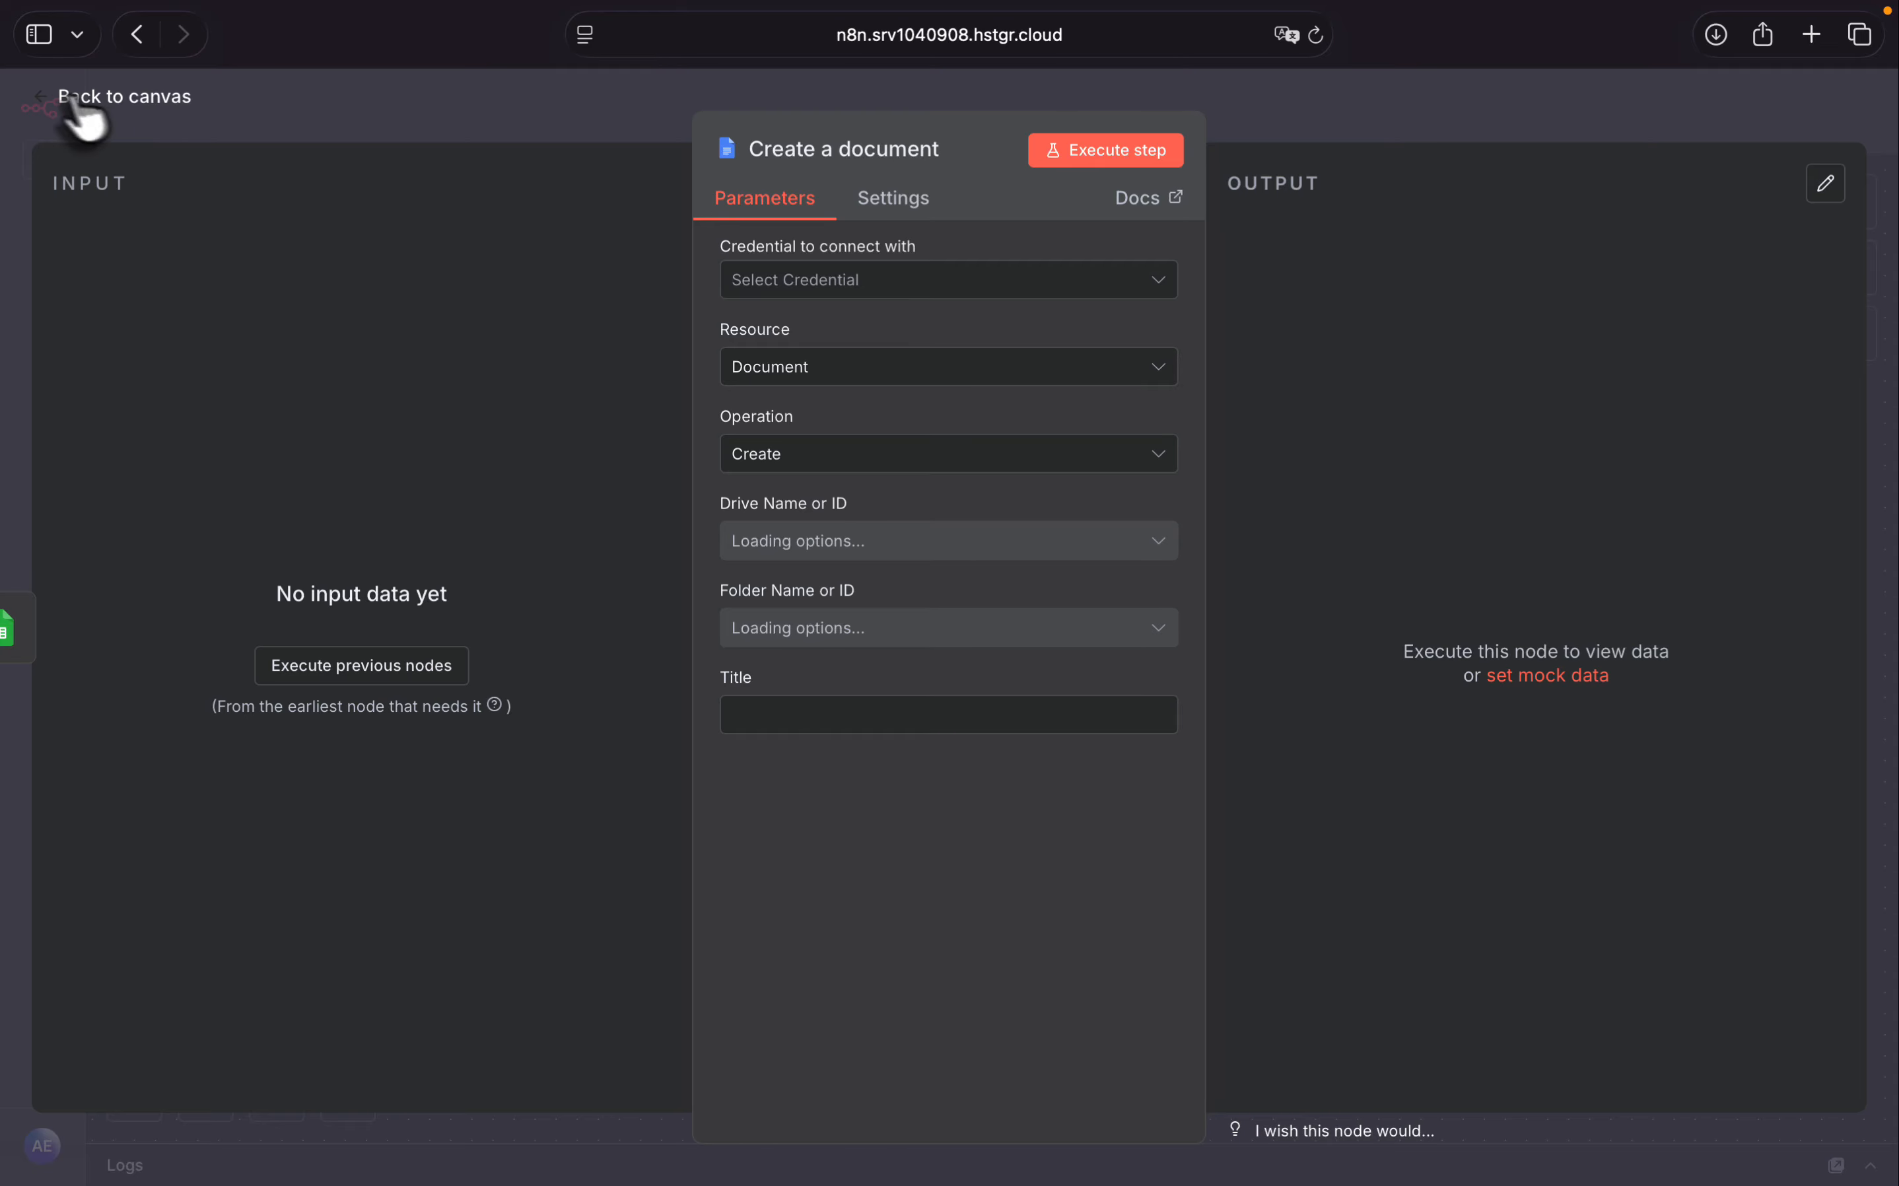
left_click(46, 102)
Step: Shift the three nodes together to make room, and add a Gmail "Send a message" node after Create a document
left_click_drag(1665, 777, 835, 407)
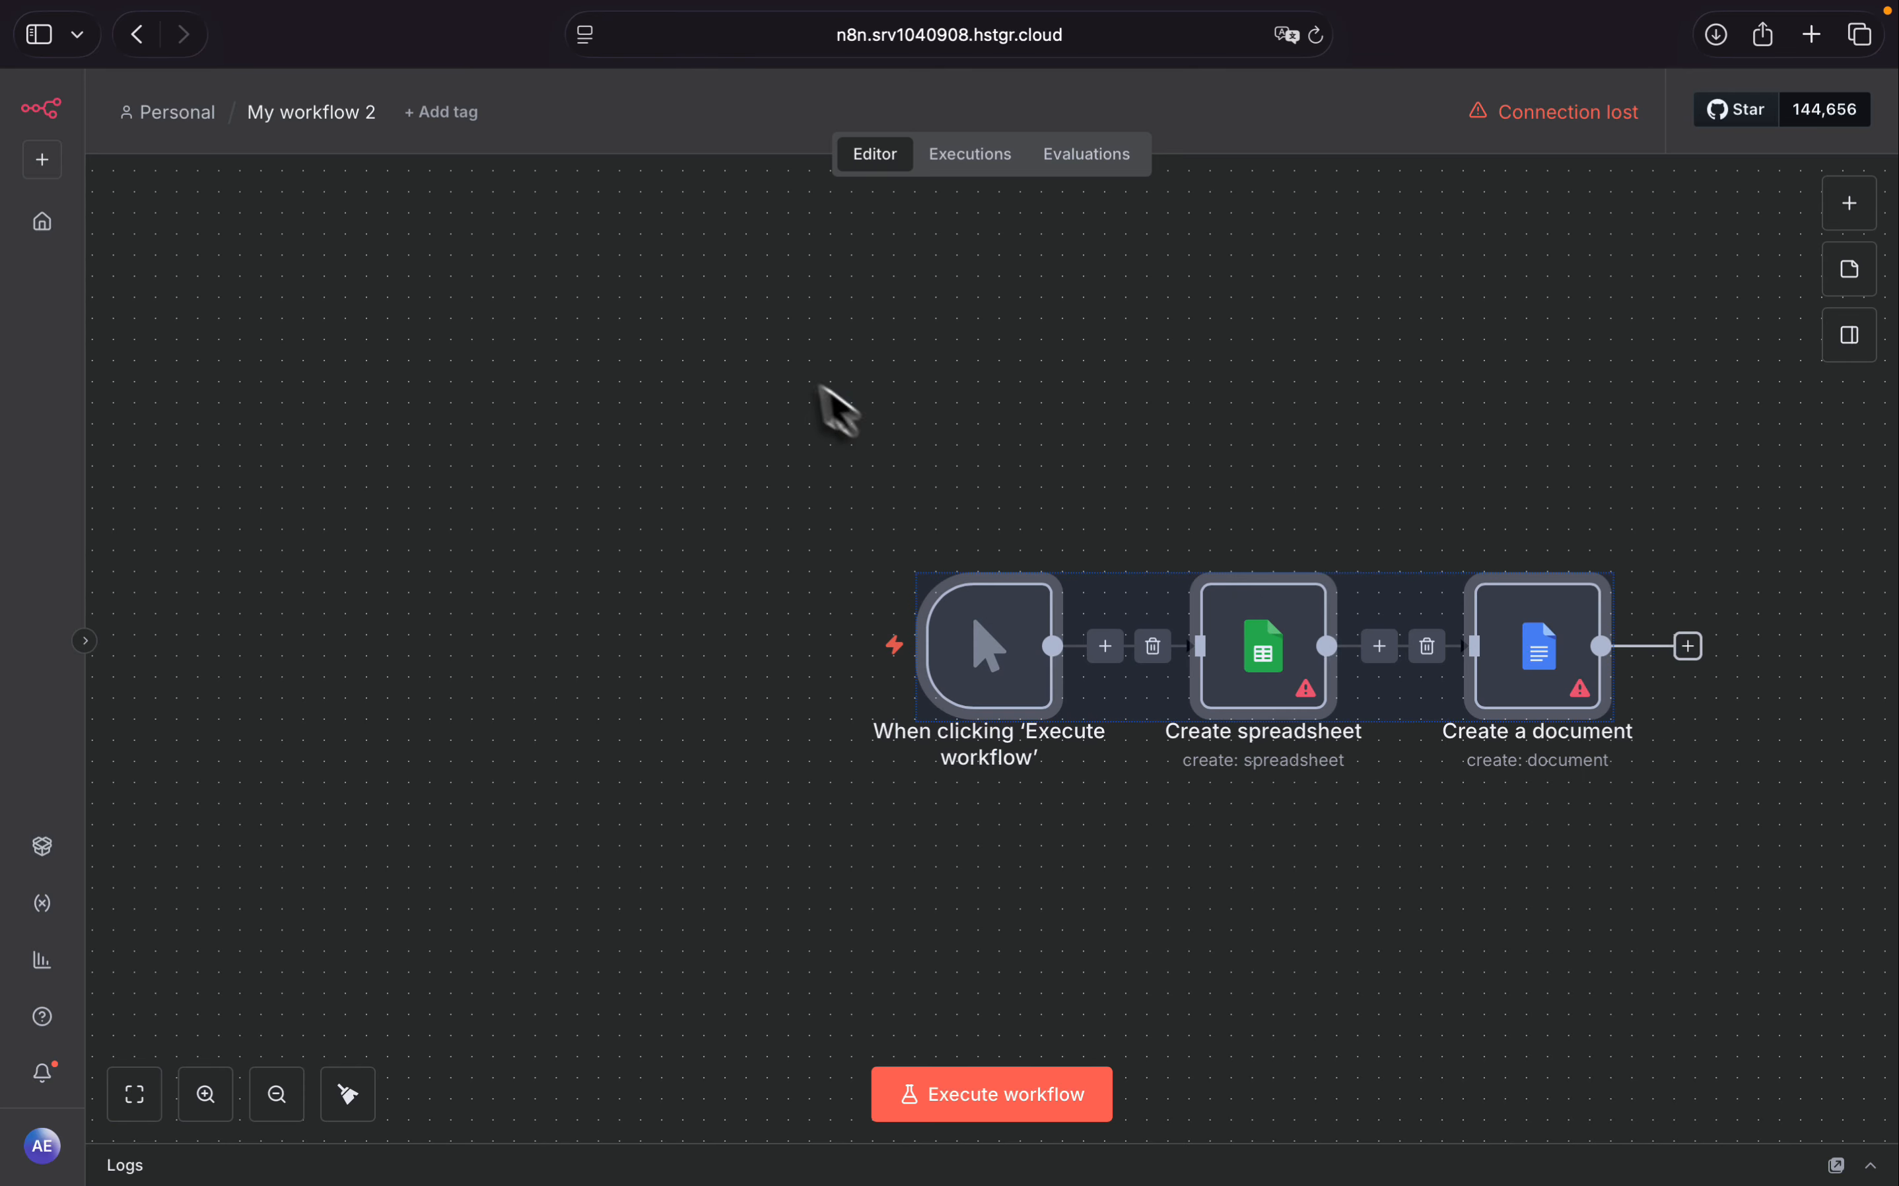
left_click_drag(1276, 645, 938, 602)
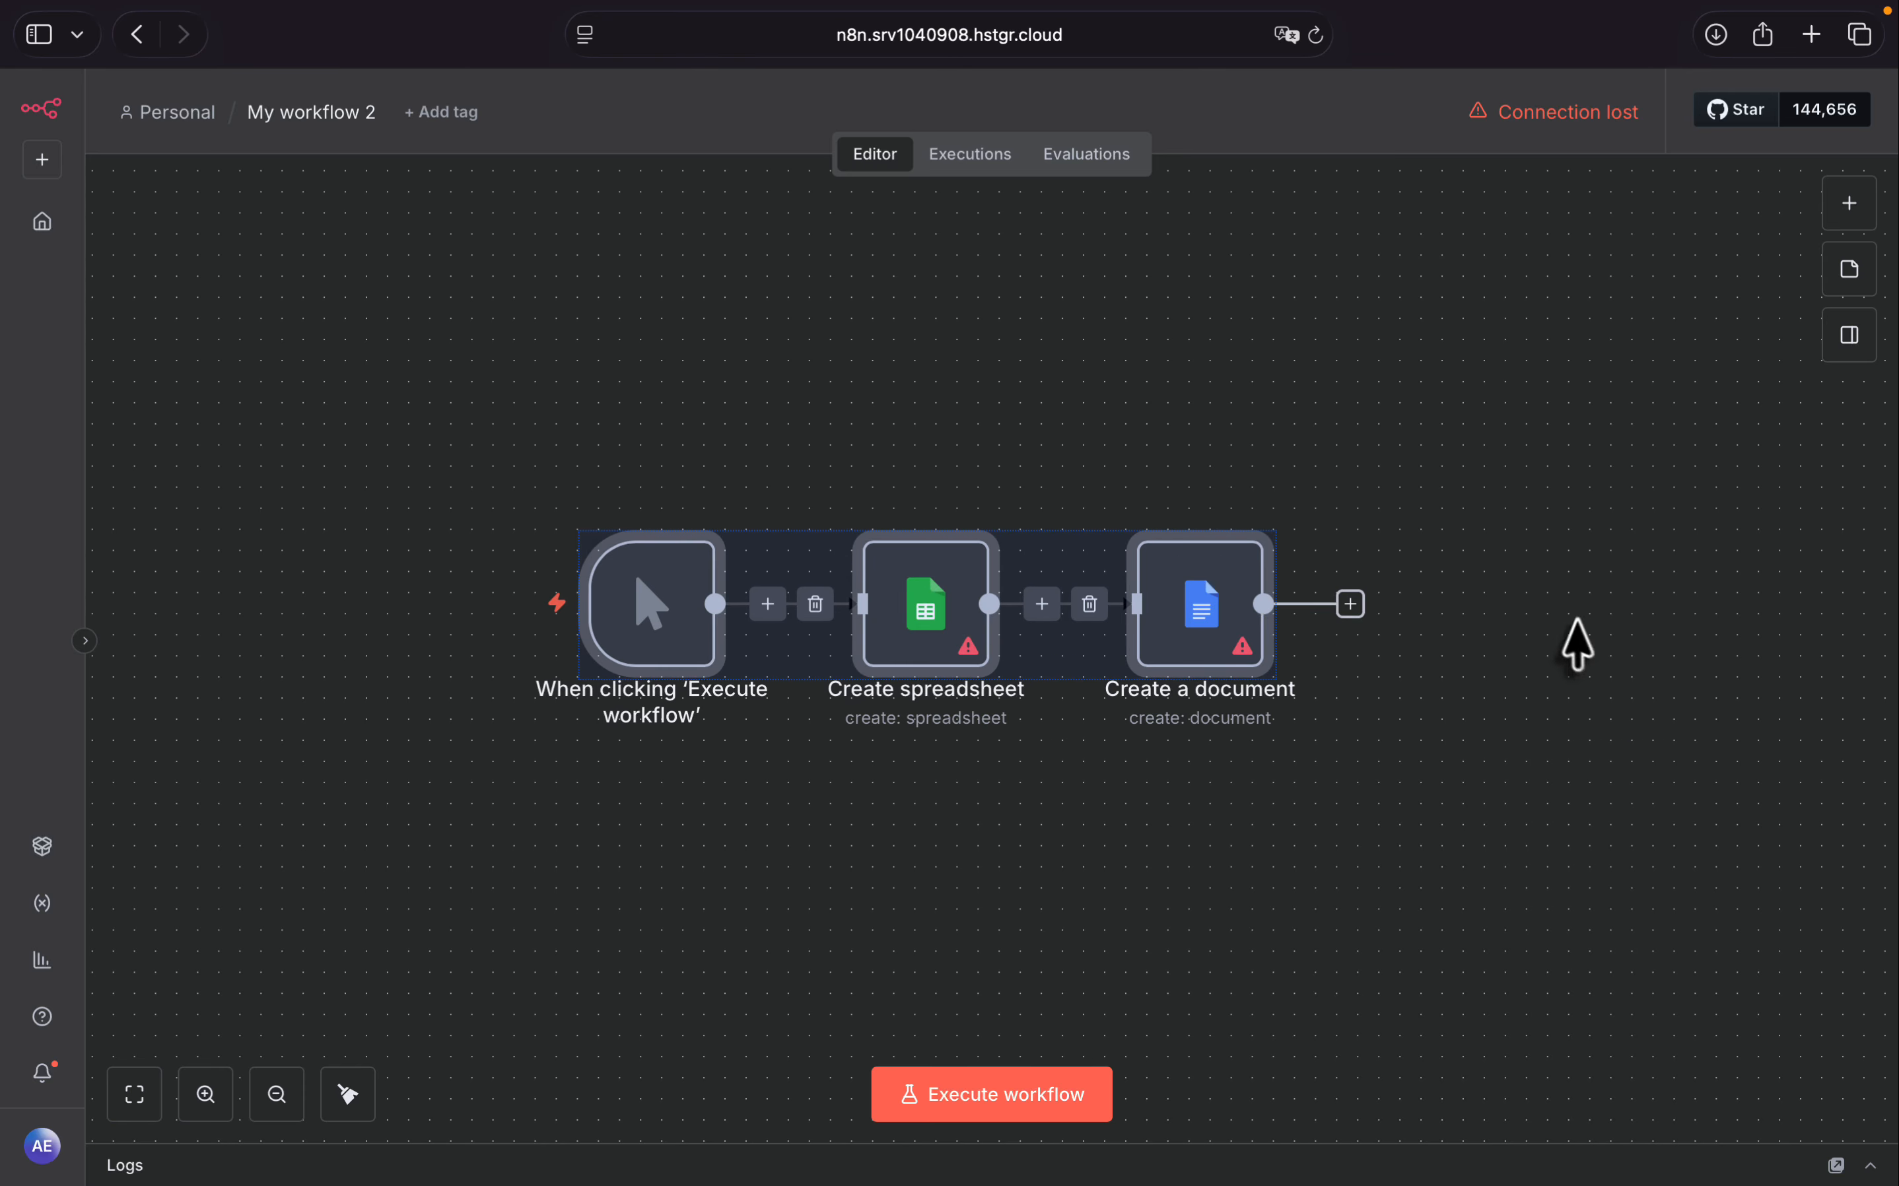
left_click(1350, 602)
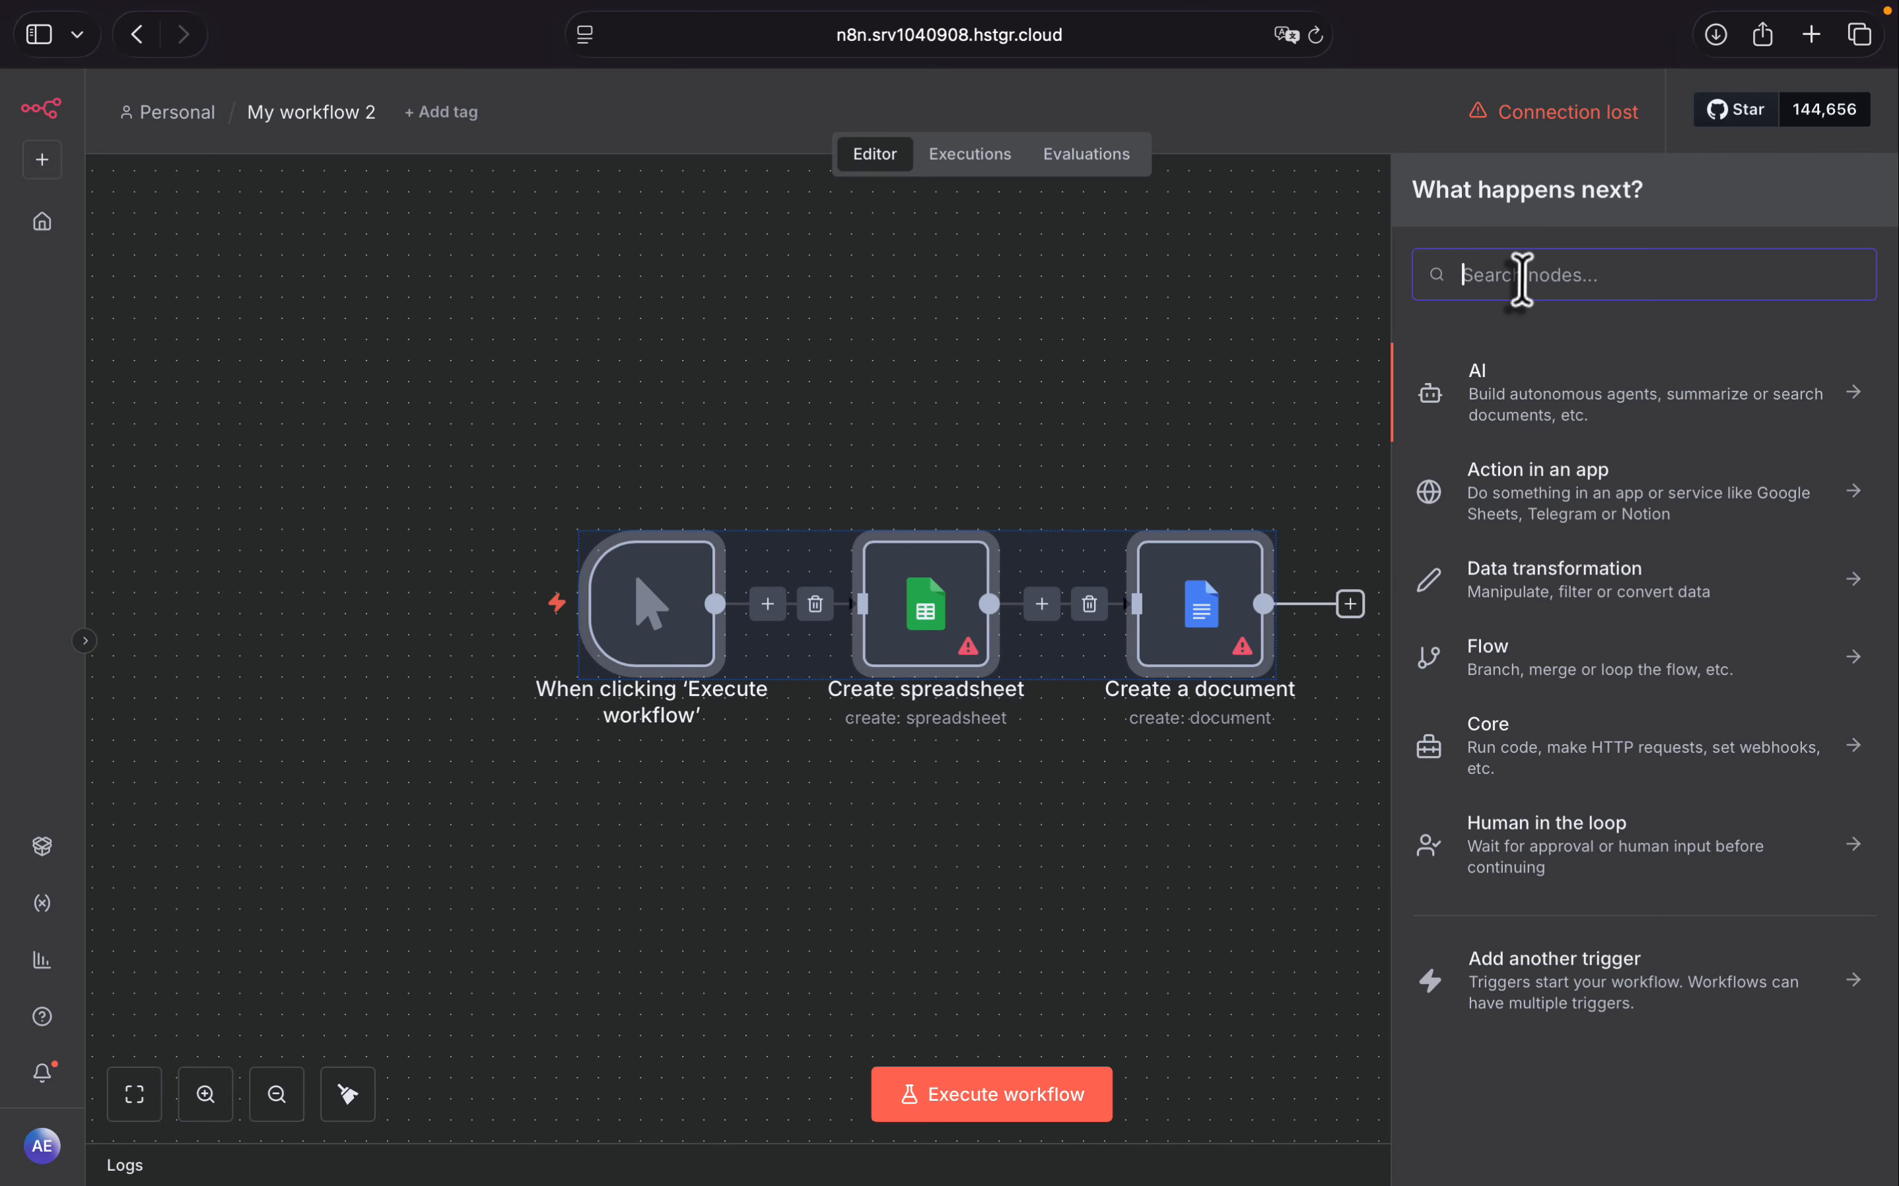
type("gmail")
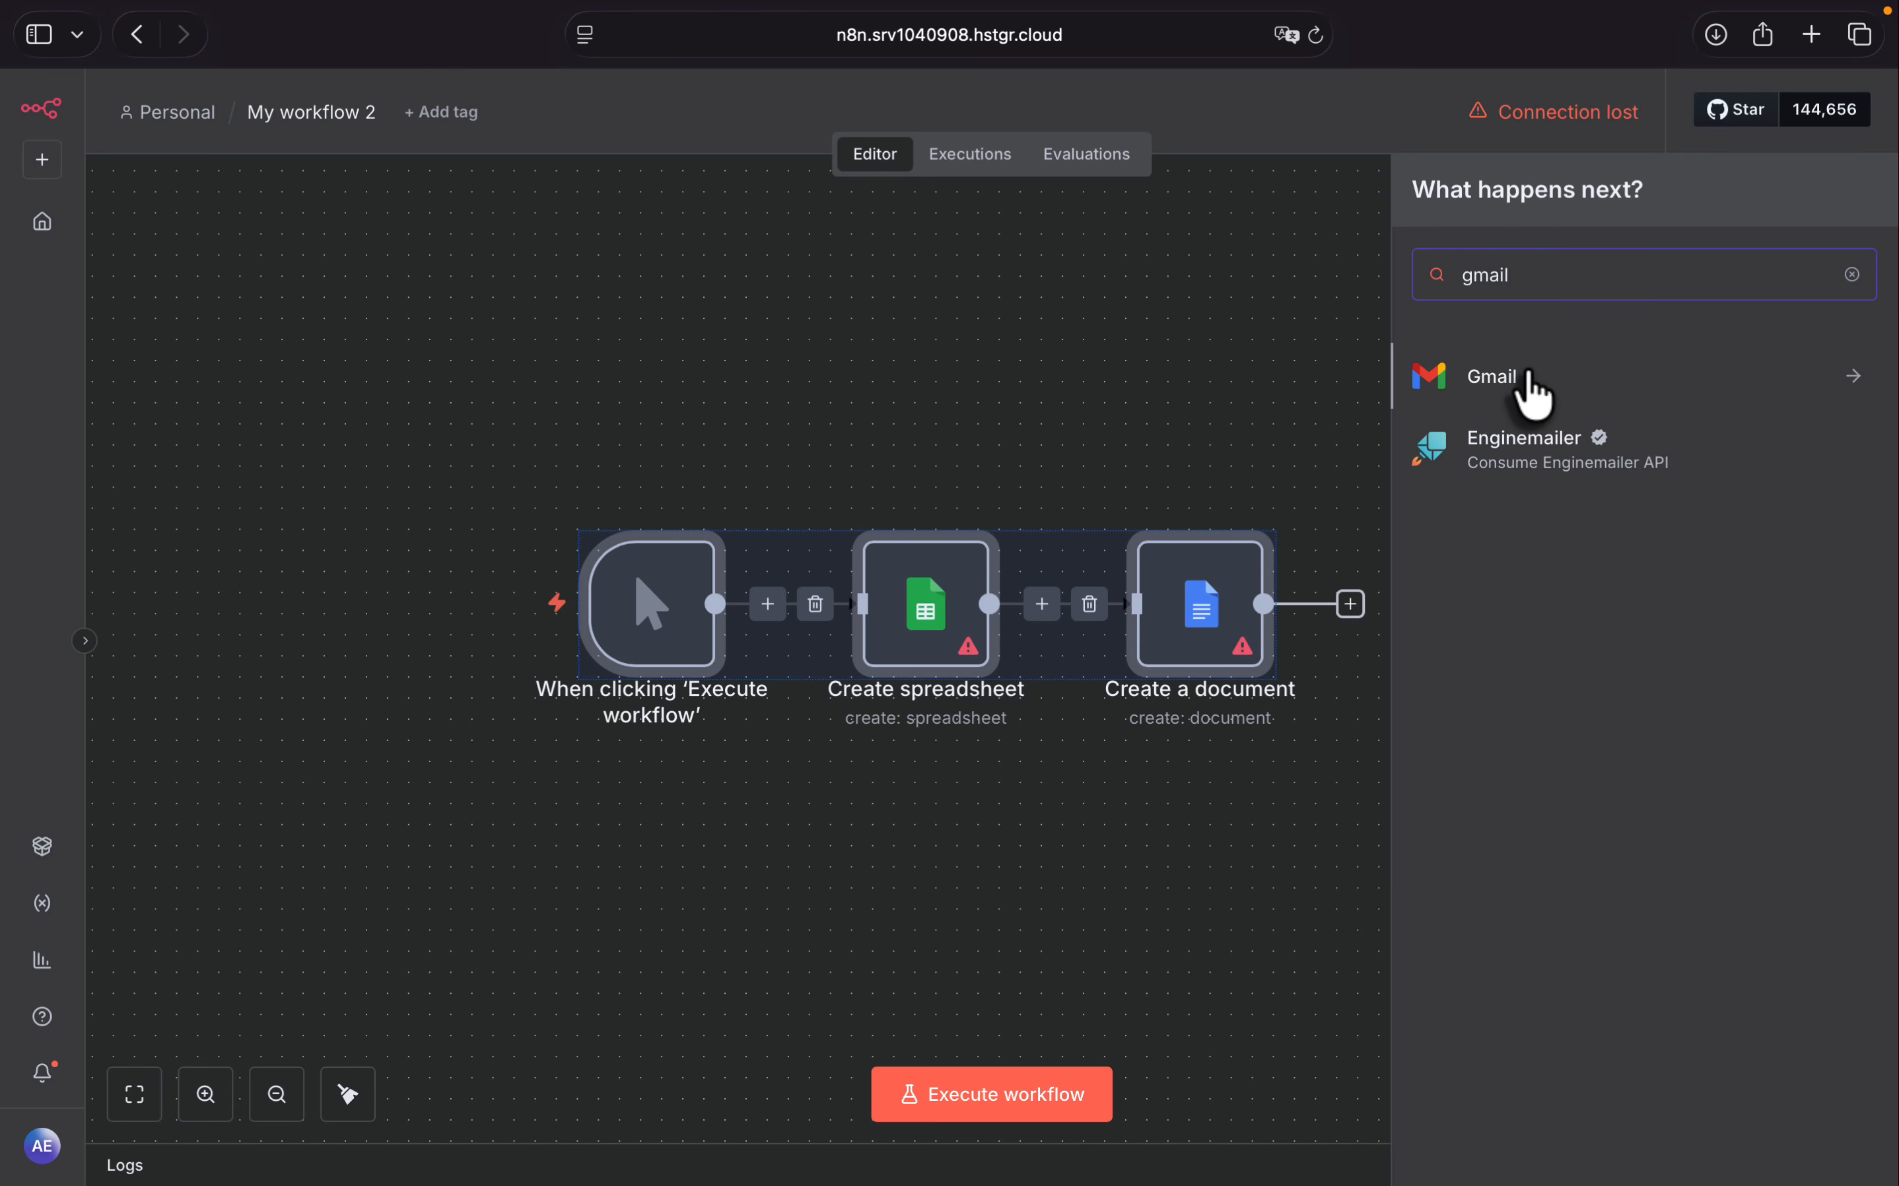
left_click(1530, 373)
left_click(1554, 972)
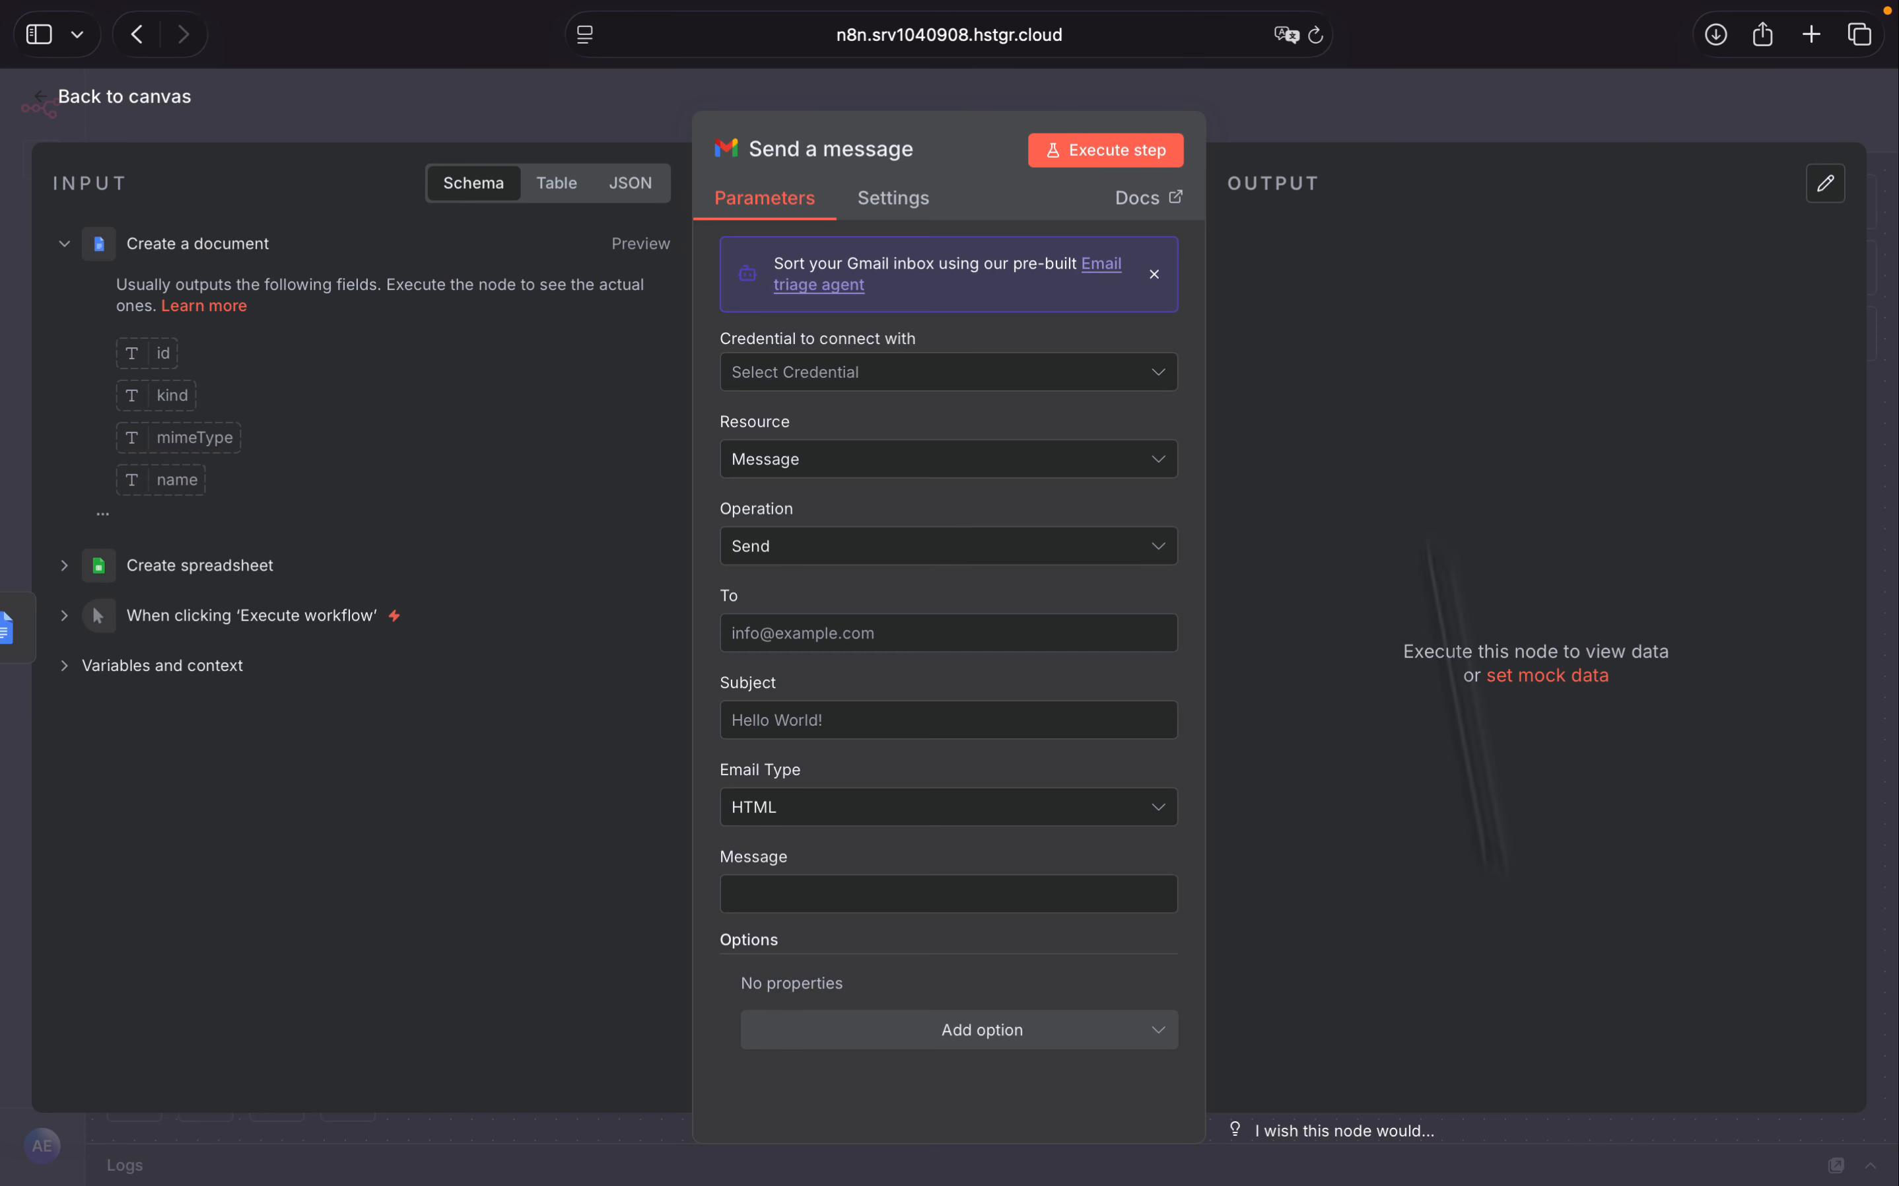
left_click(47, 93)
left_click(1245, 456)
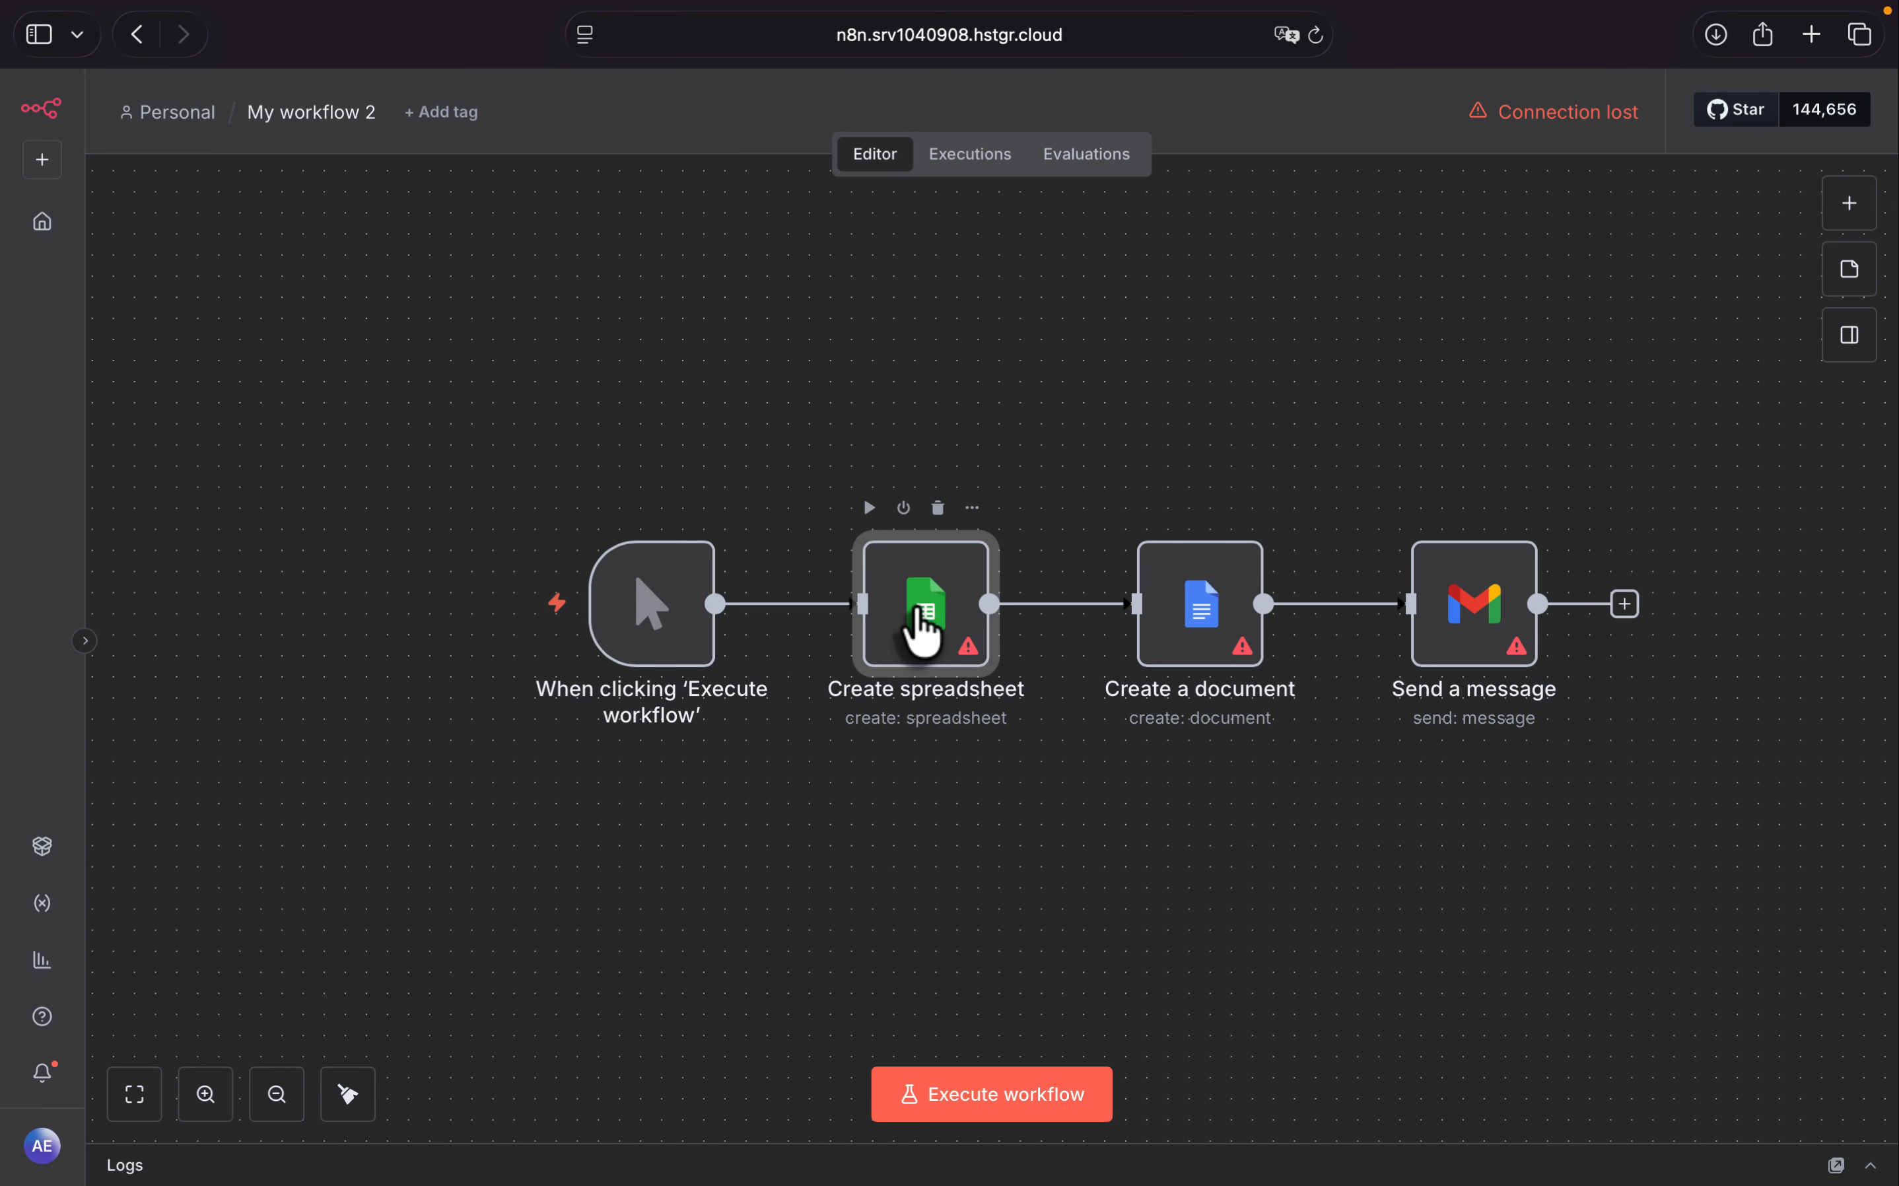
Step: Start a new Google Sheets OAuth2 credential from the Create spreadsheet node
double_click(919, 619)
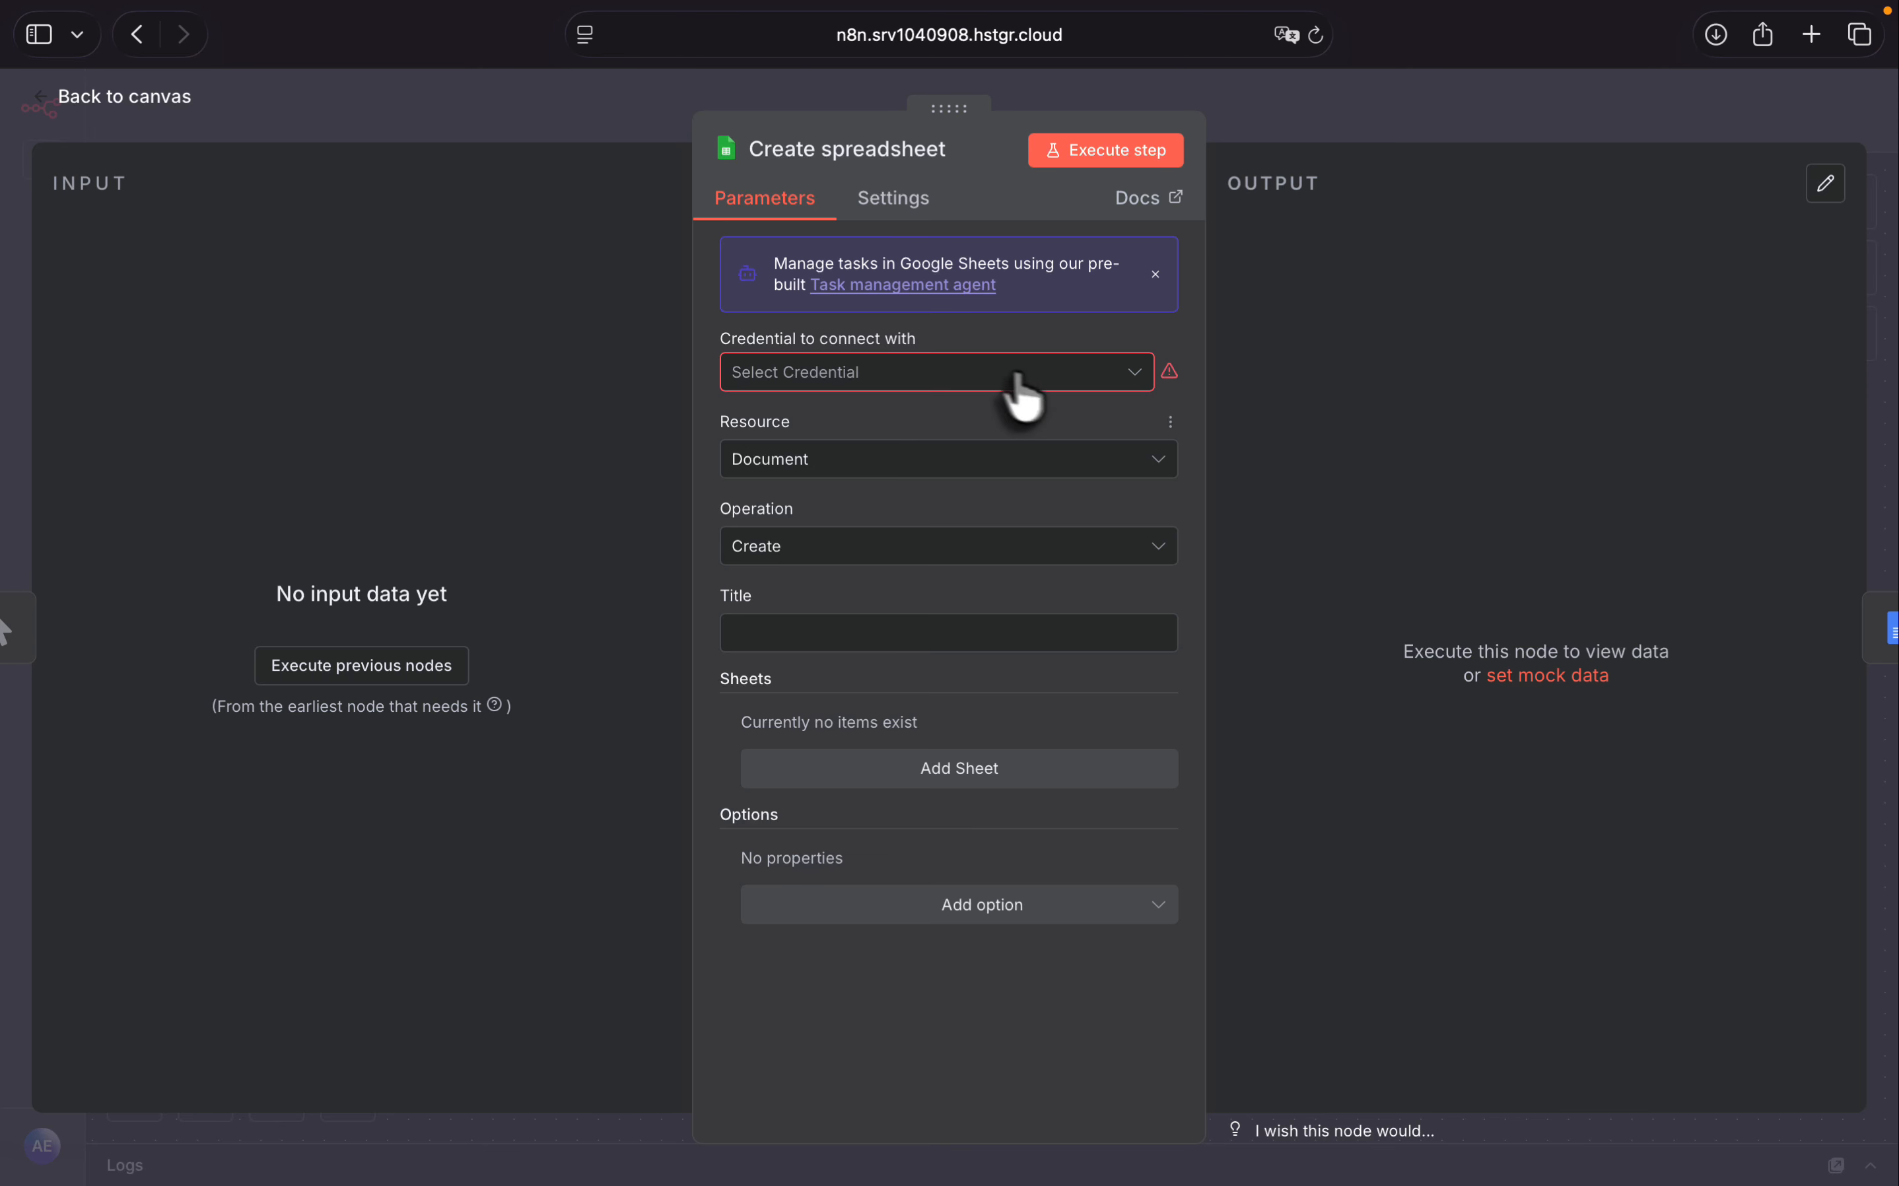
left_click(900, 372)
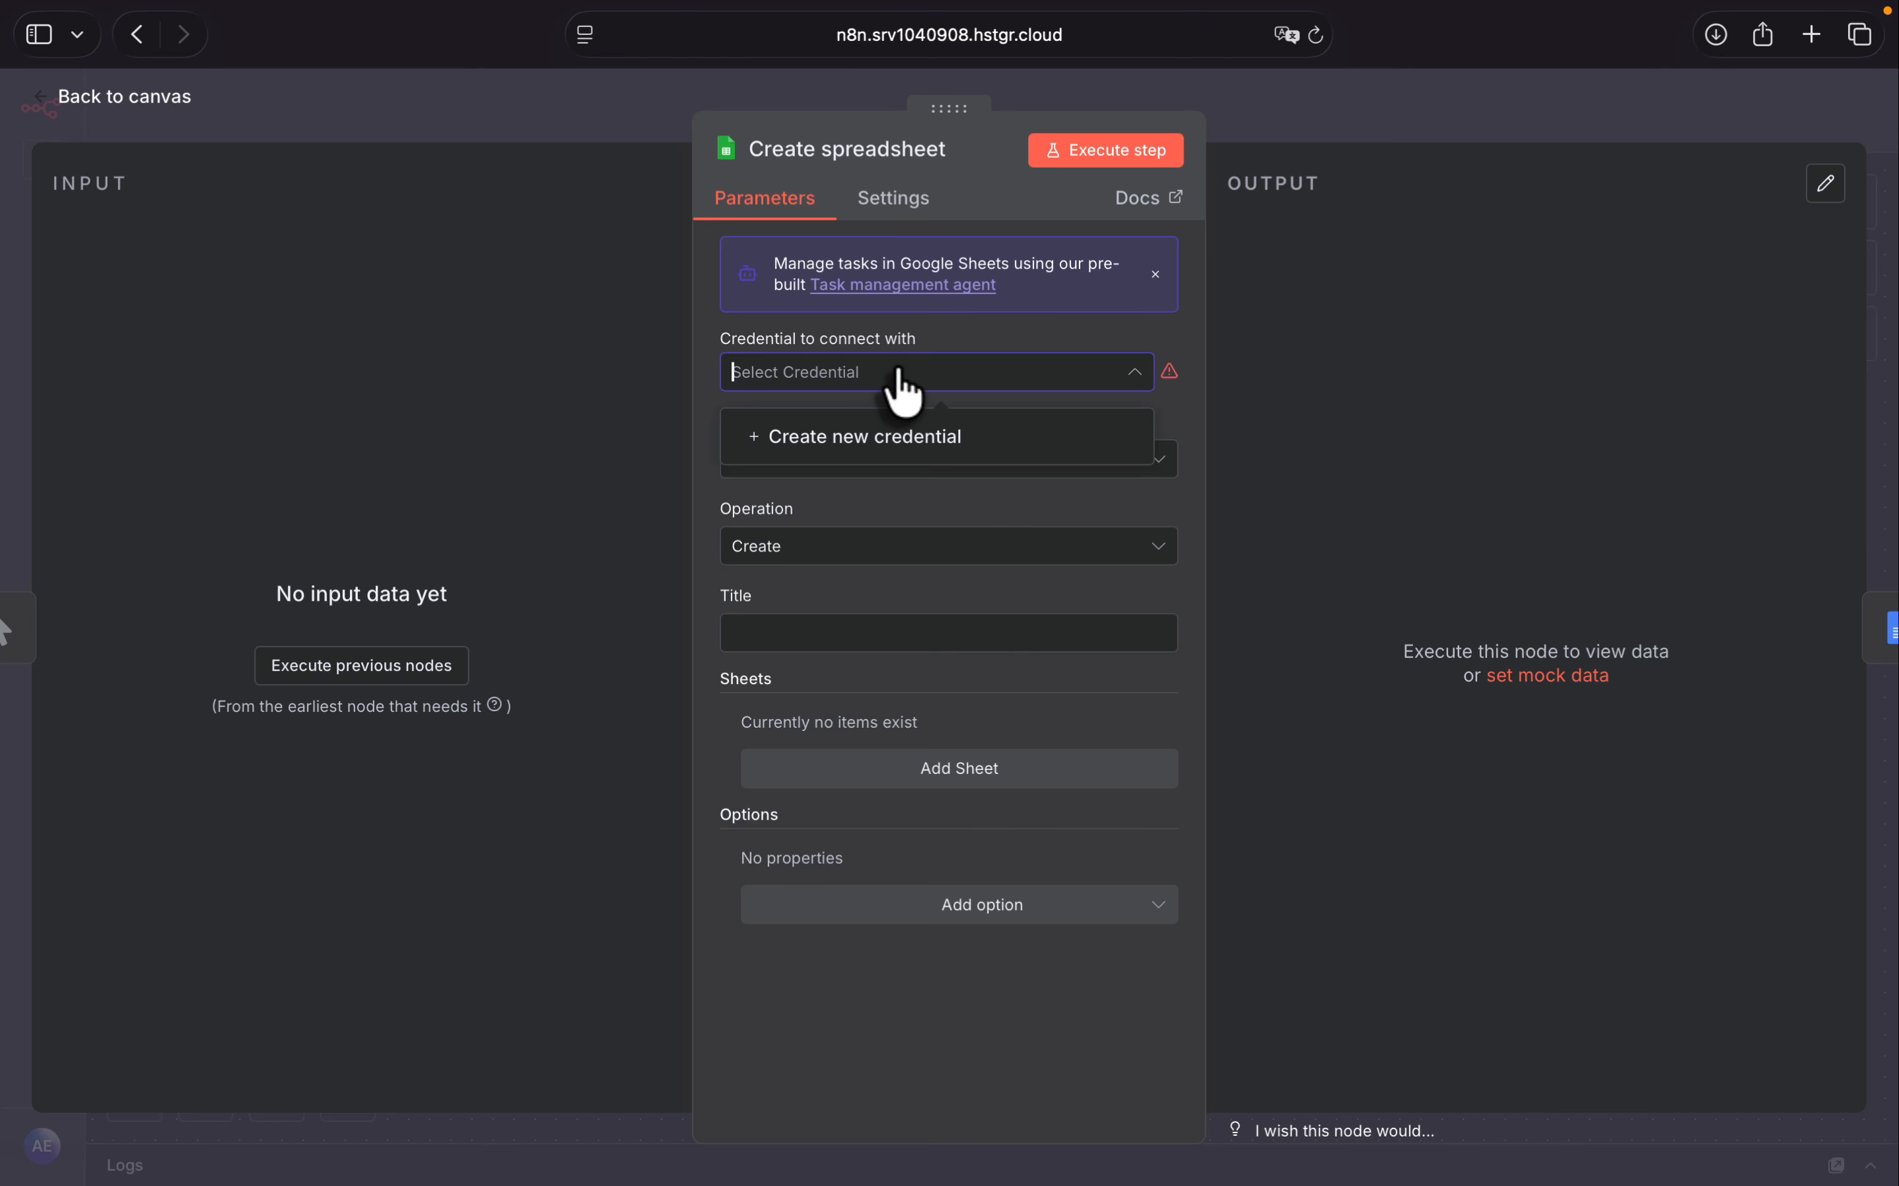
left_click(979, 457)
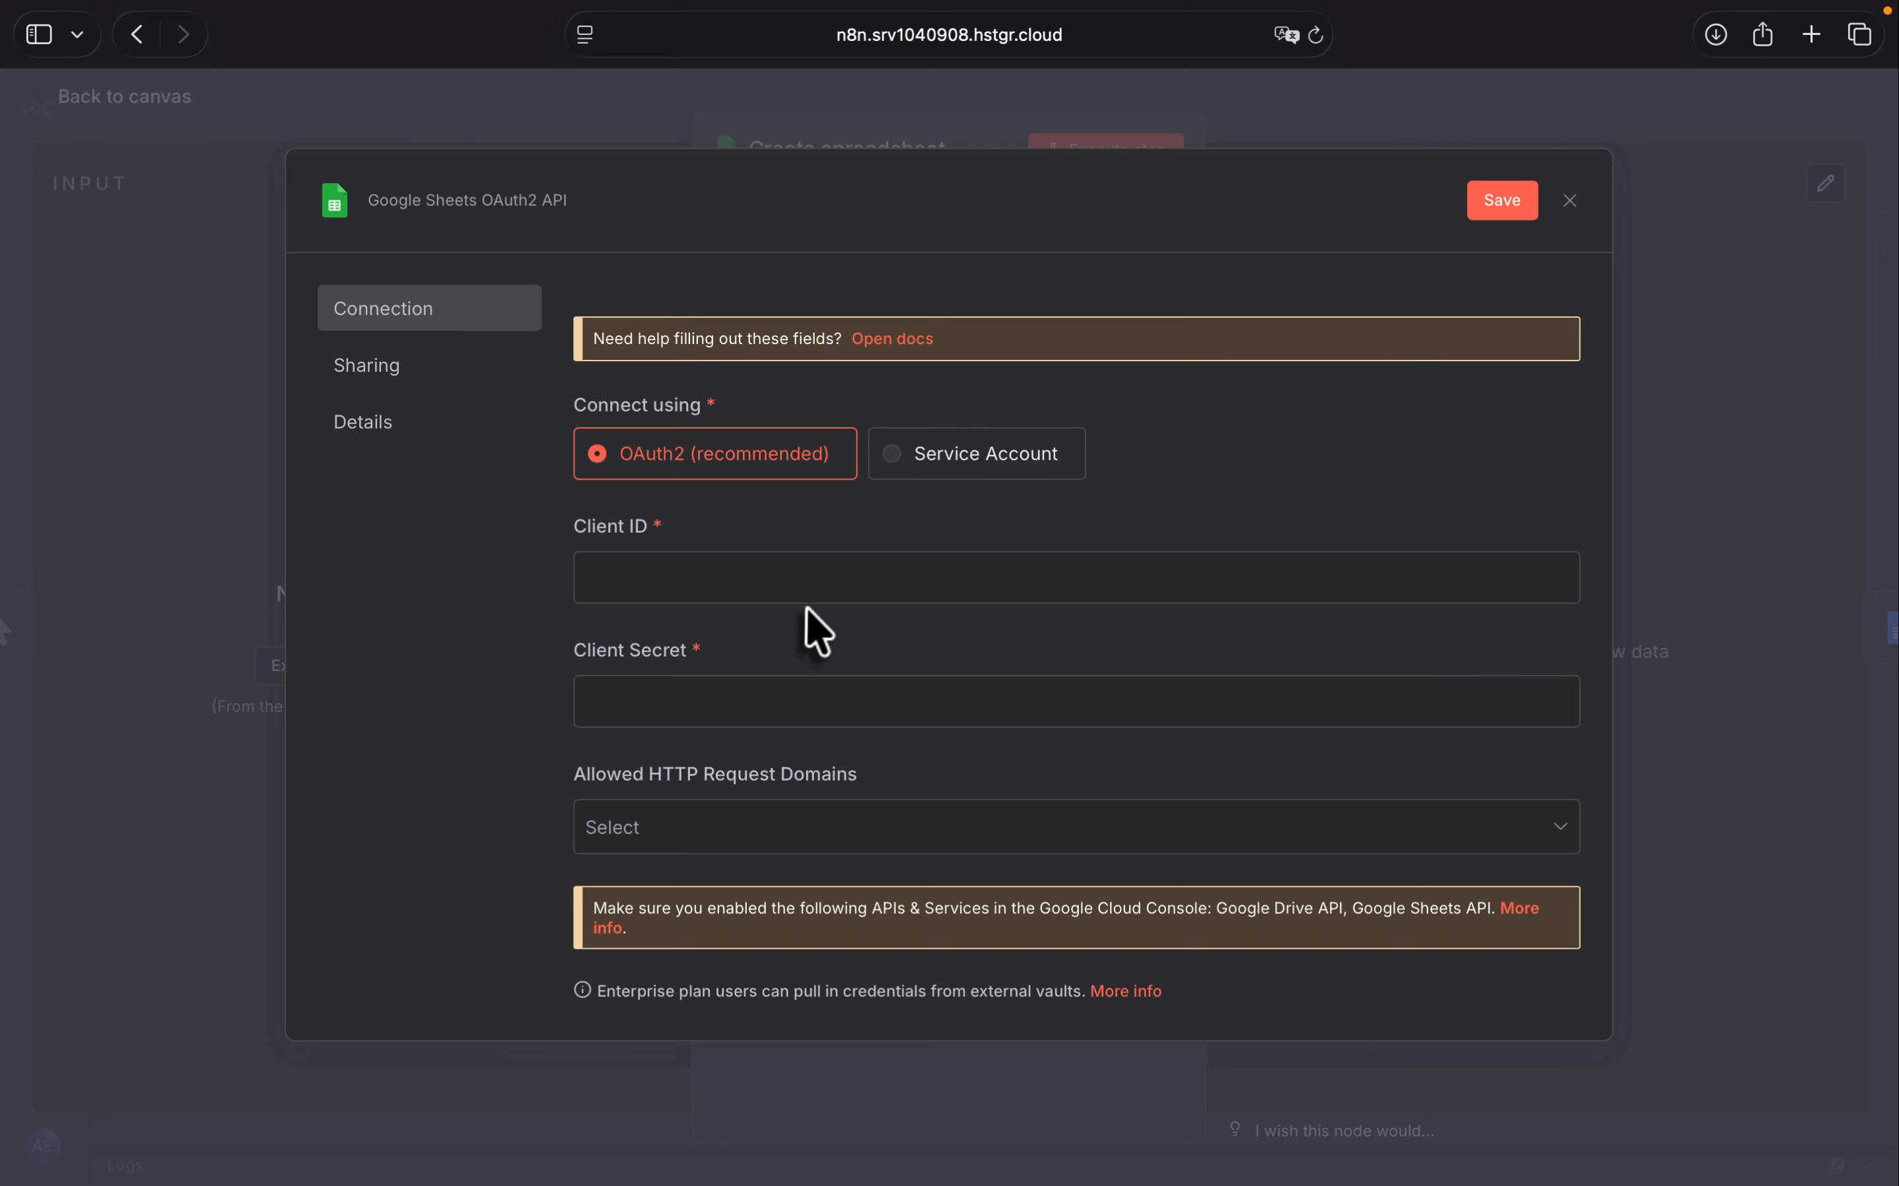
Step: Open the credential's help documentation and review the Google OAuth setup steps through the Cloud Console project instructions
left_click(898, 341)
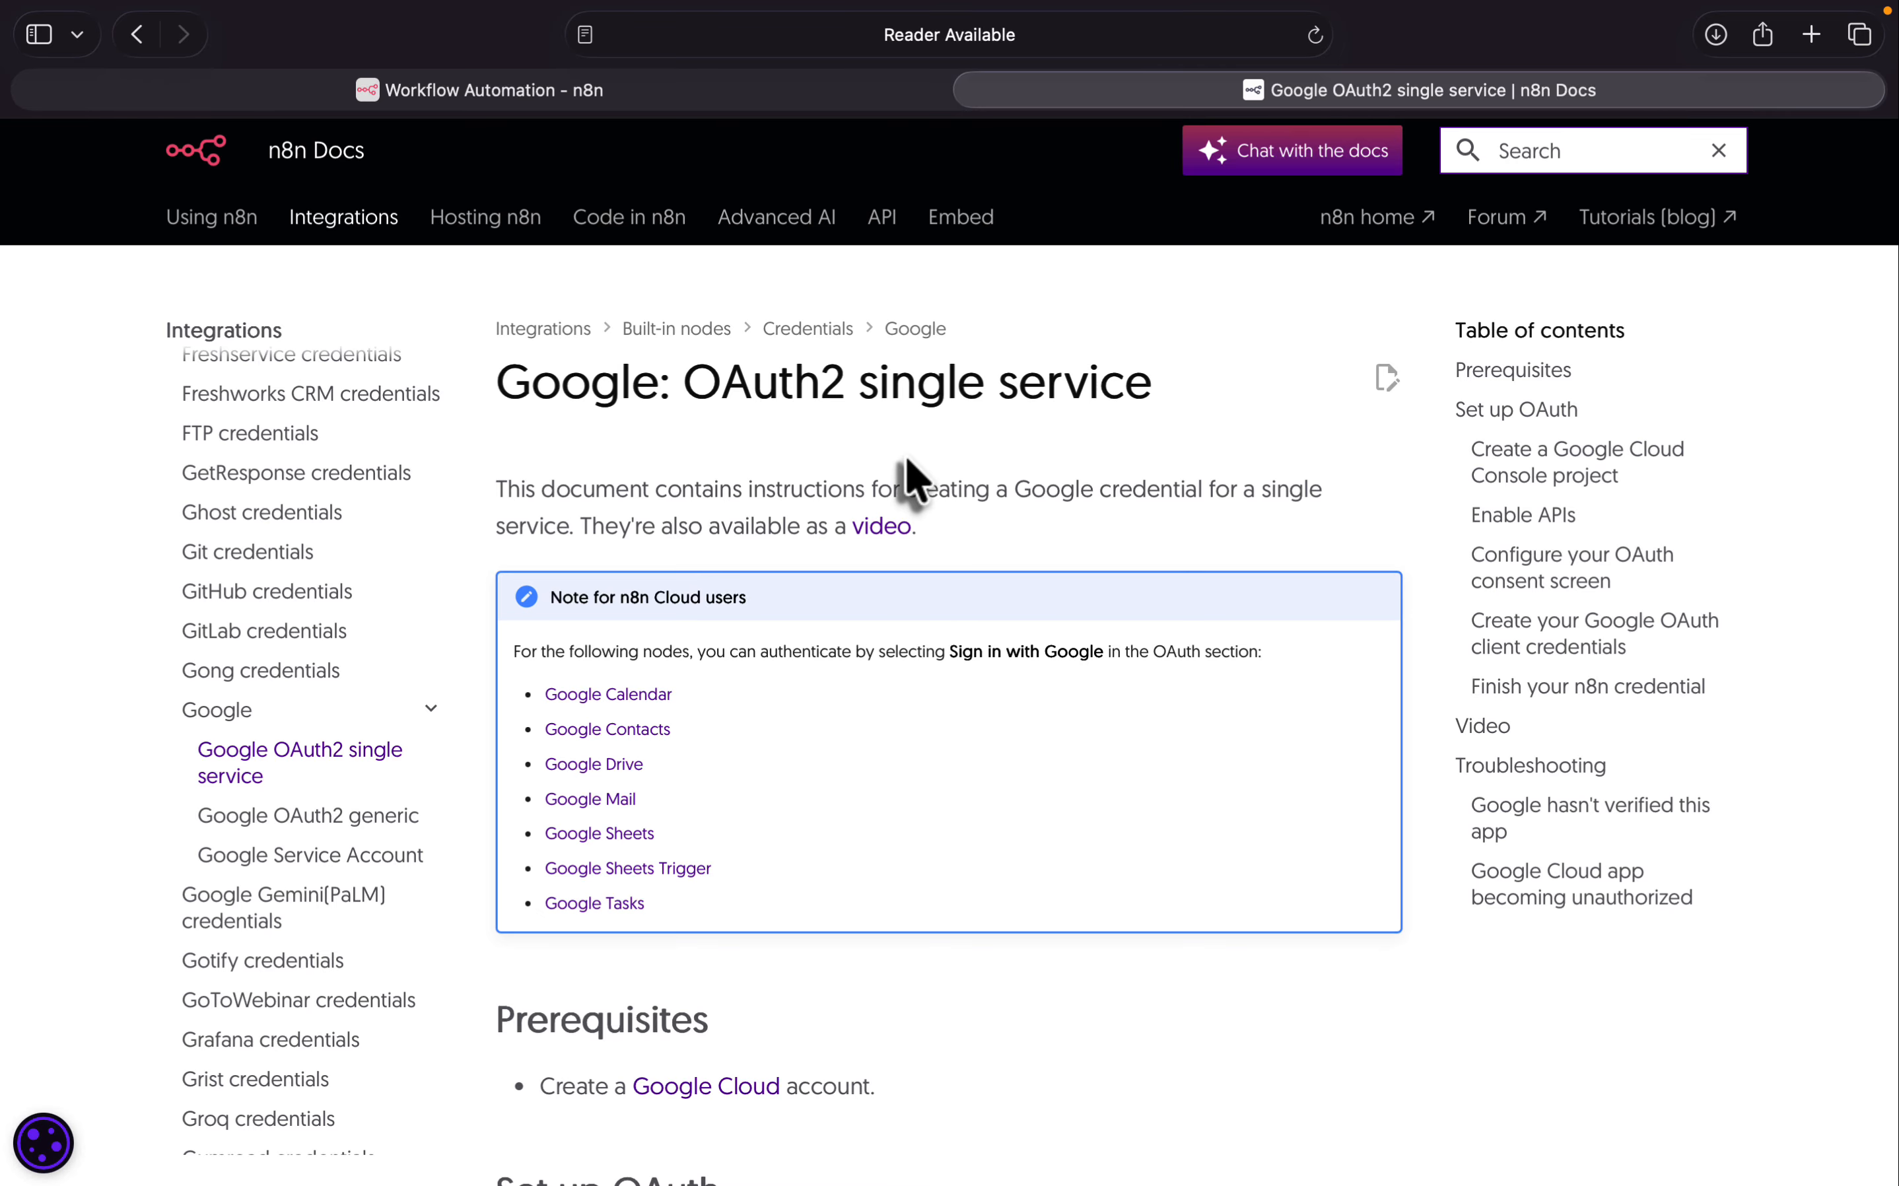
scroll(913, 479, "down", 10)
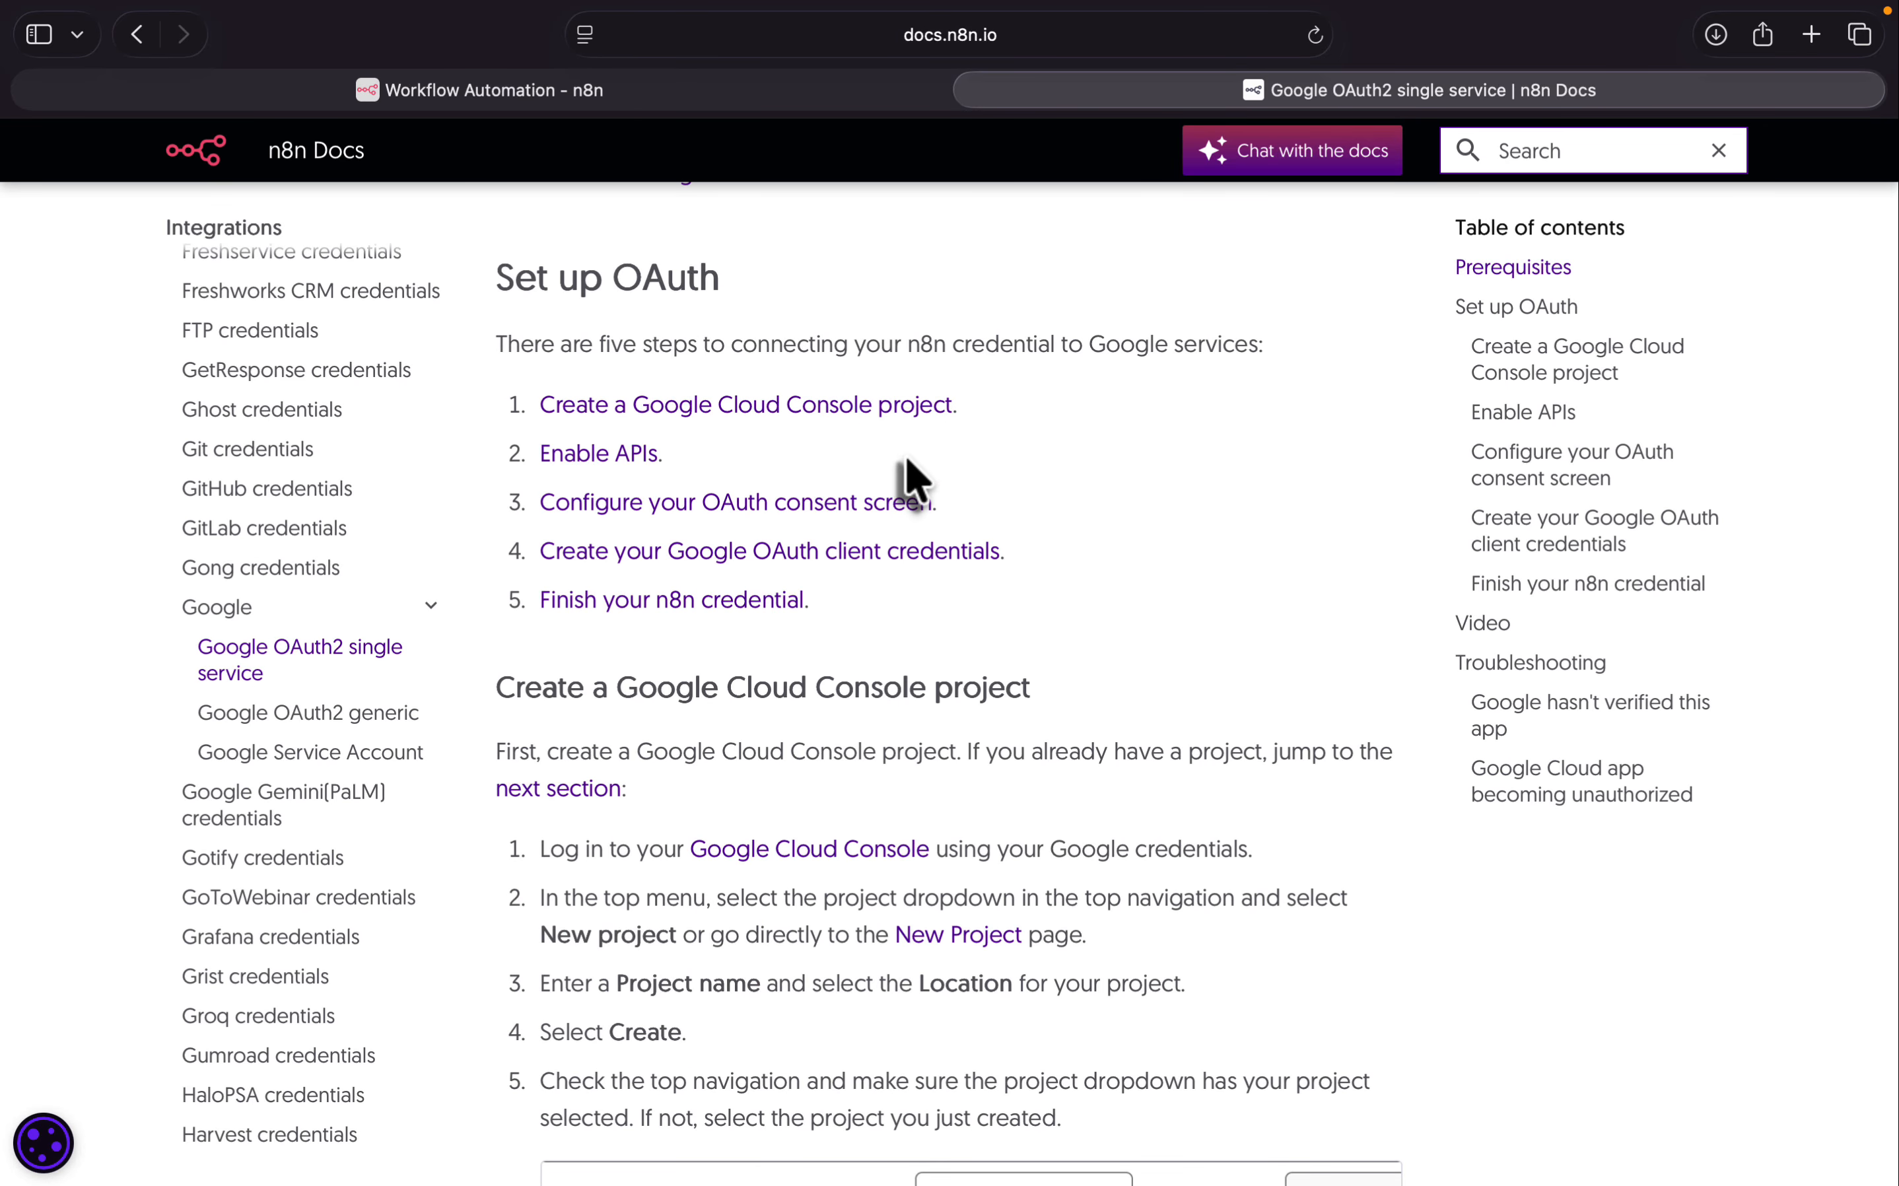
scroll(913, 479, "down", 6)
scroll(913, 479, "up", 7)
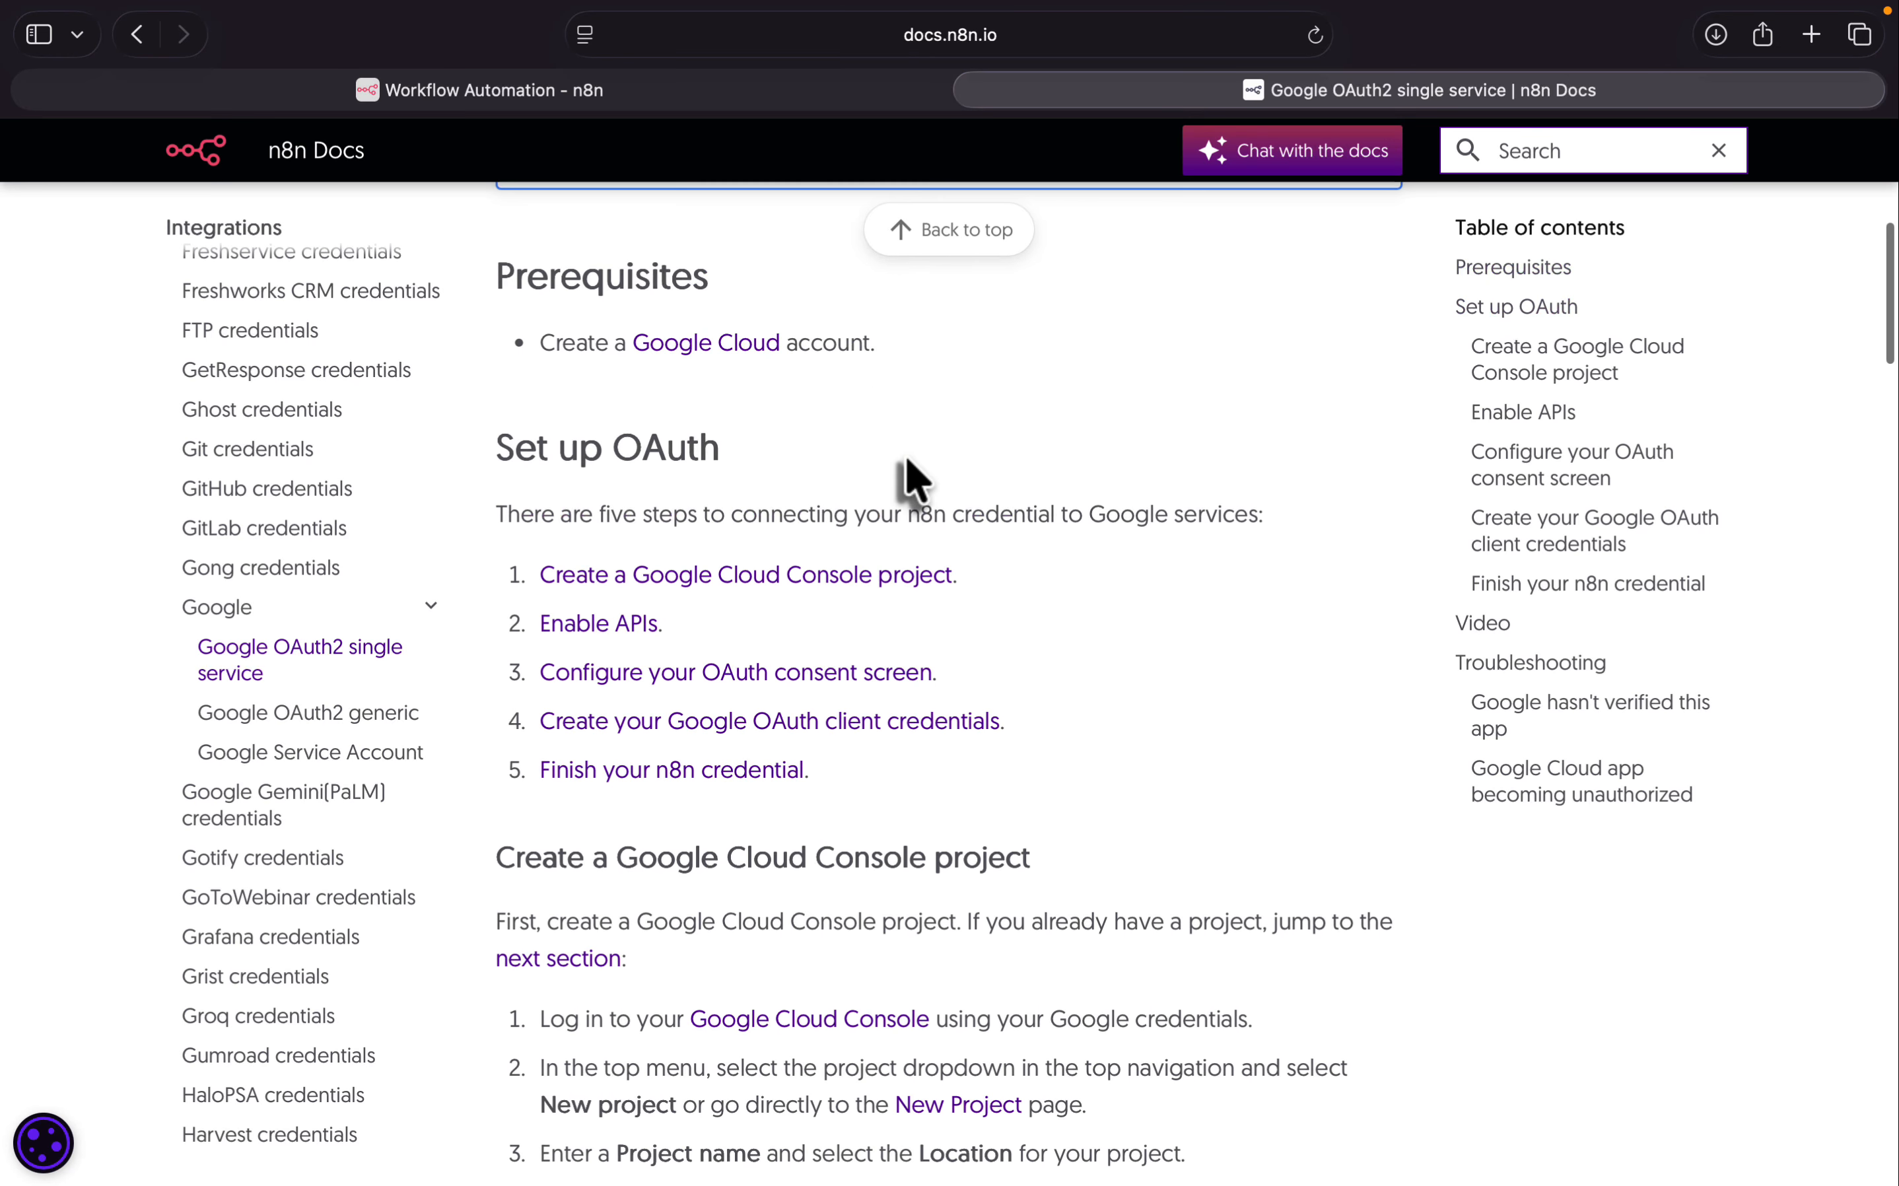
scroll(913, 478, "down", 5)
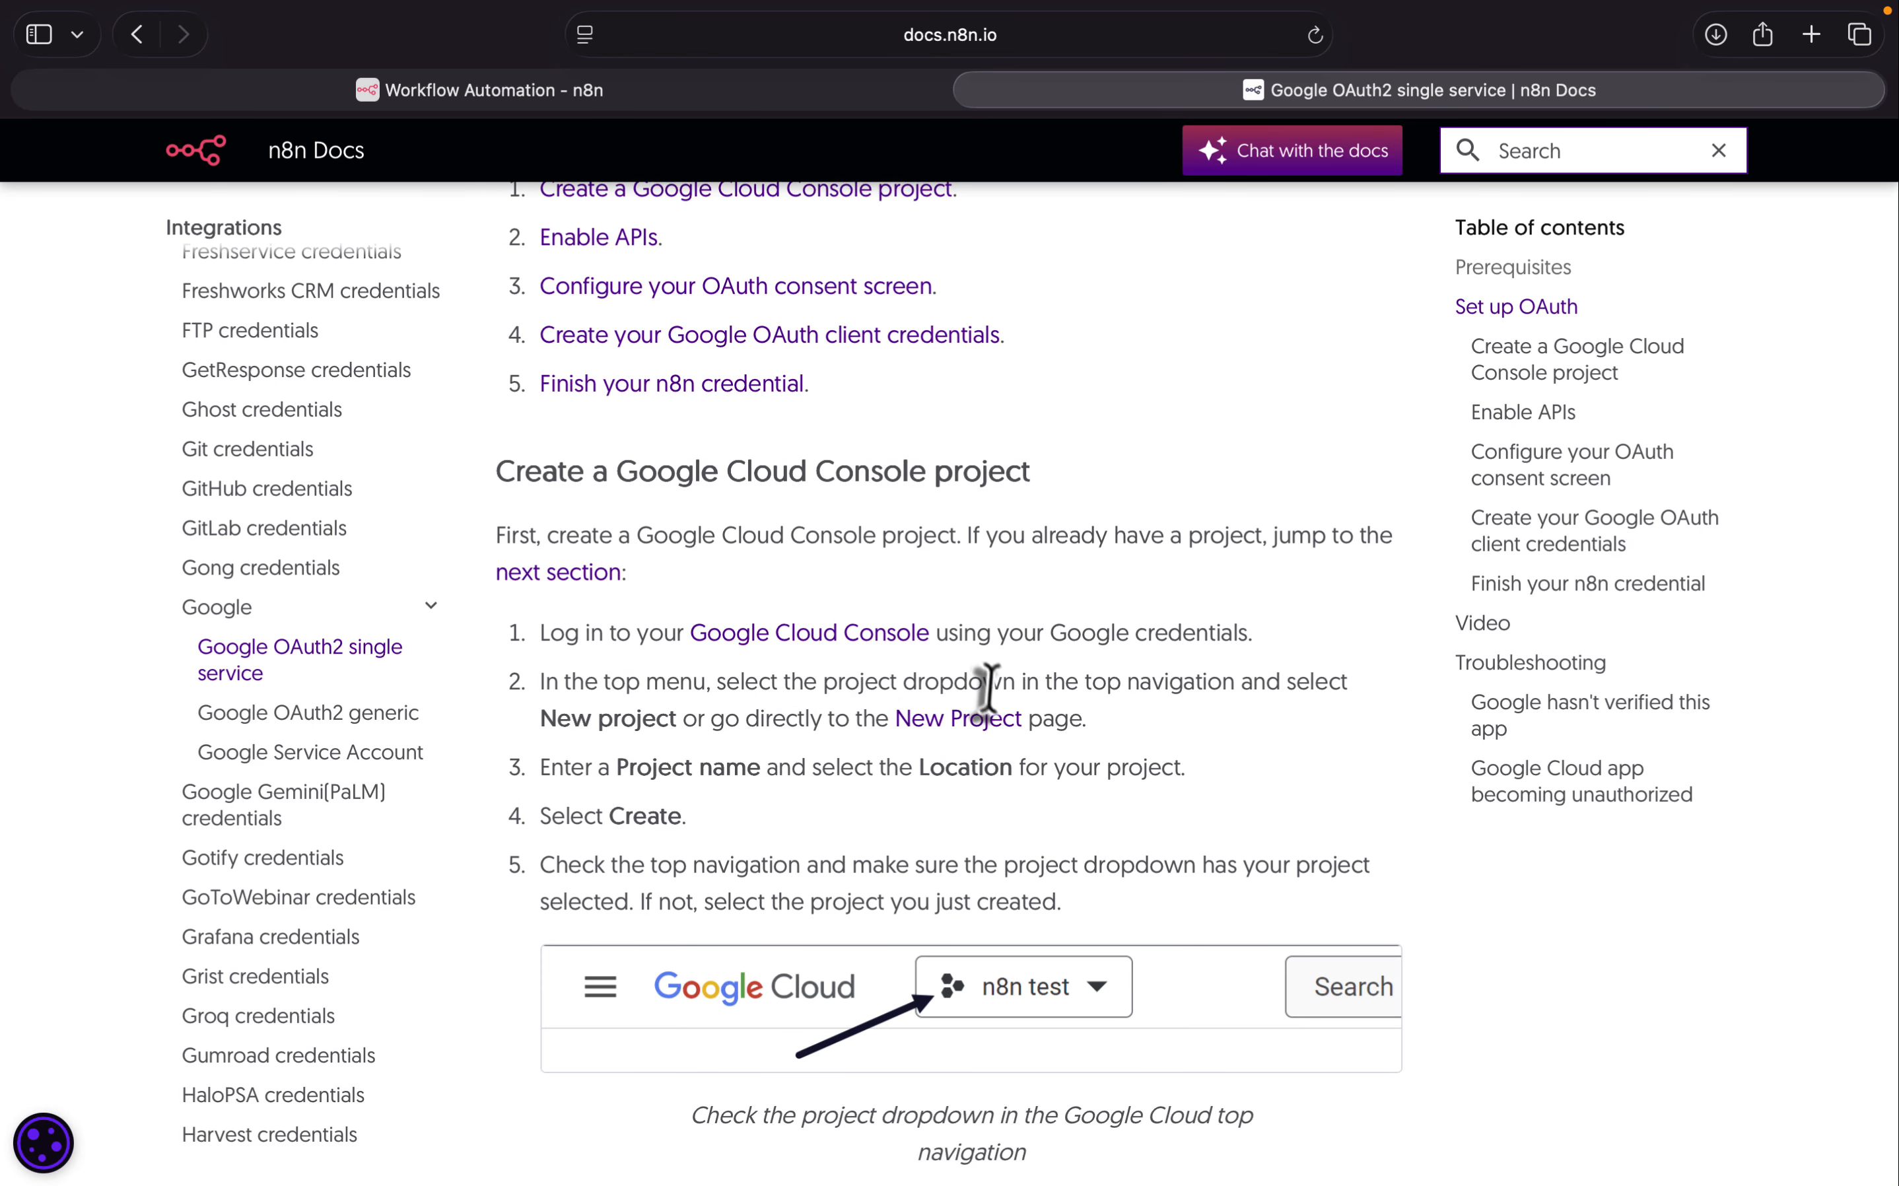
Step: From the docs, create a Google Cloud project named "n8n first project" with no organization and switch to it
left_click(961, 723)
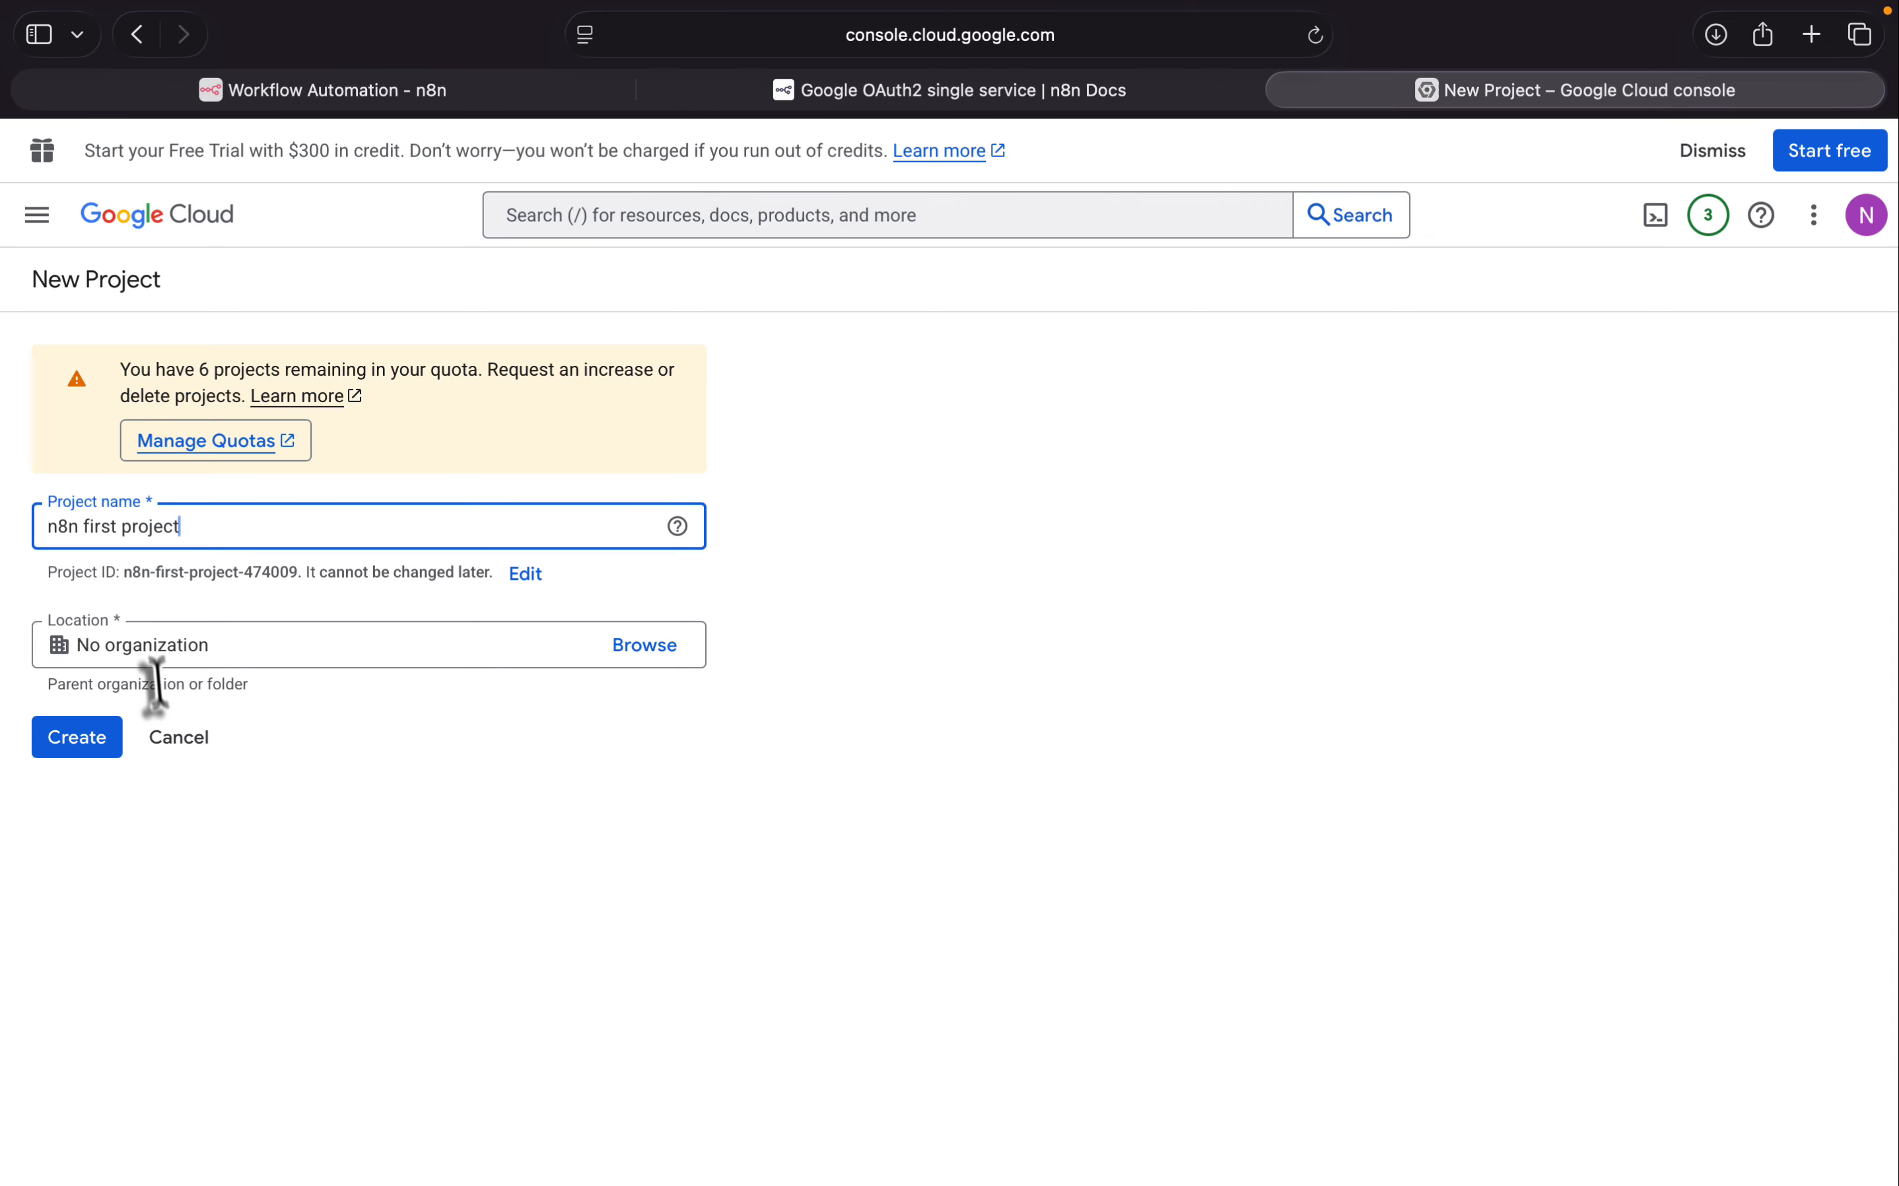
left_click(84, 741)
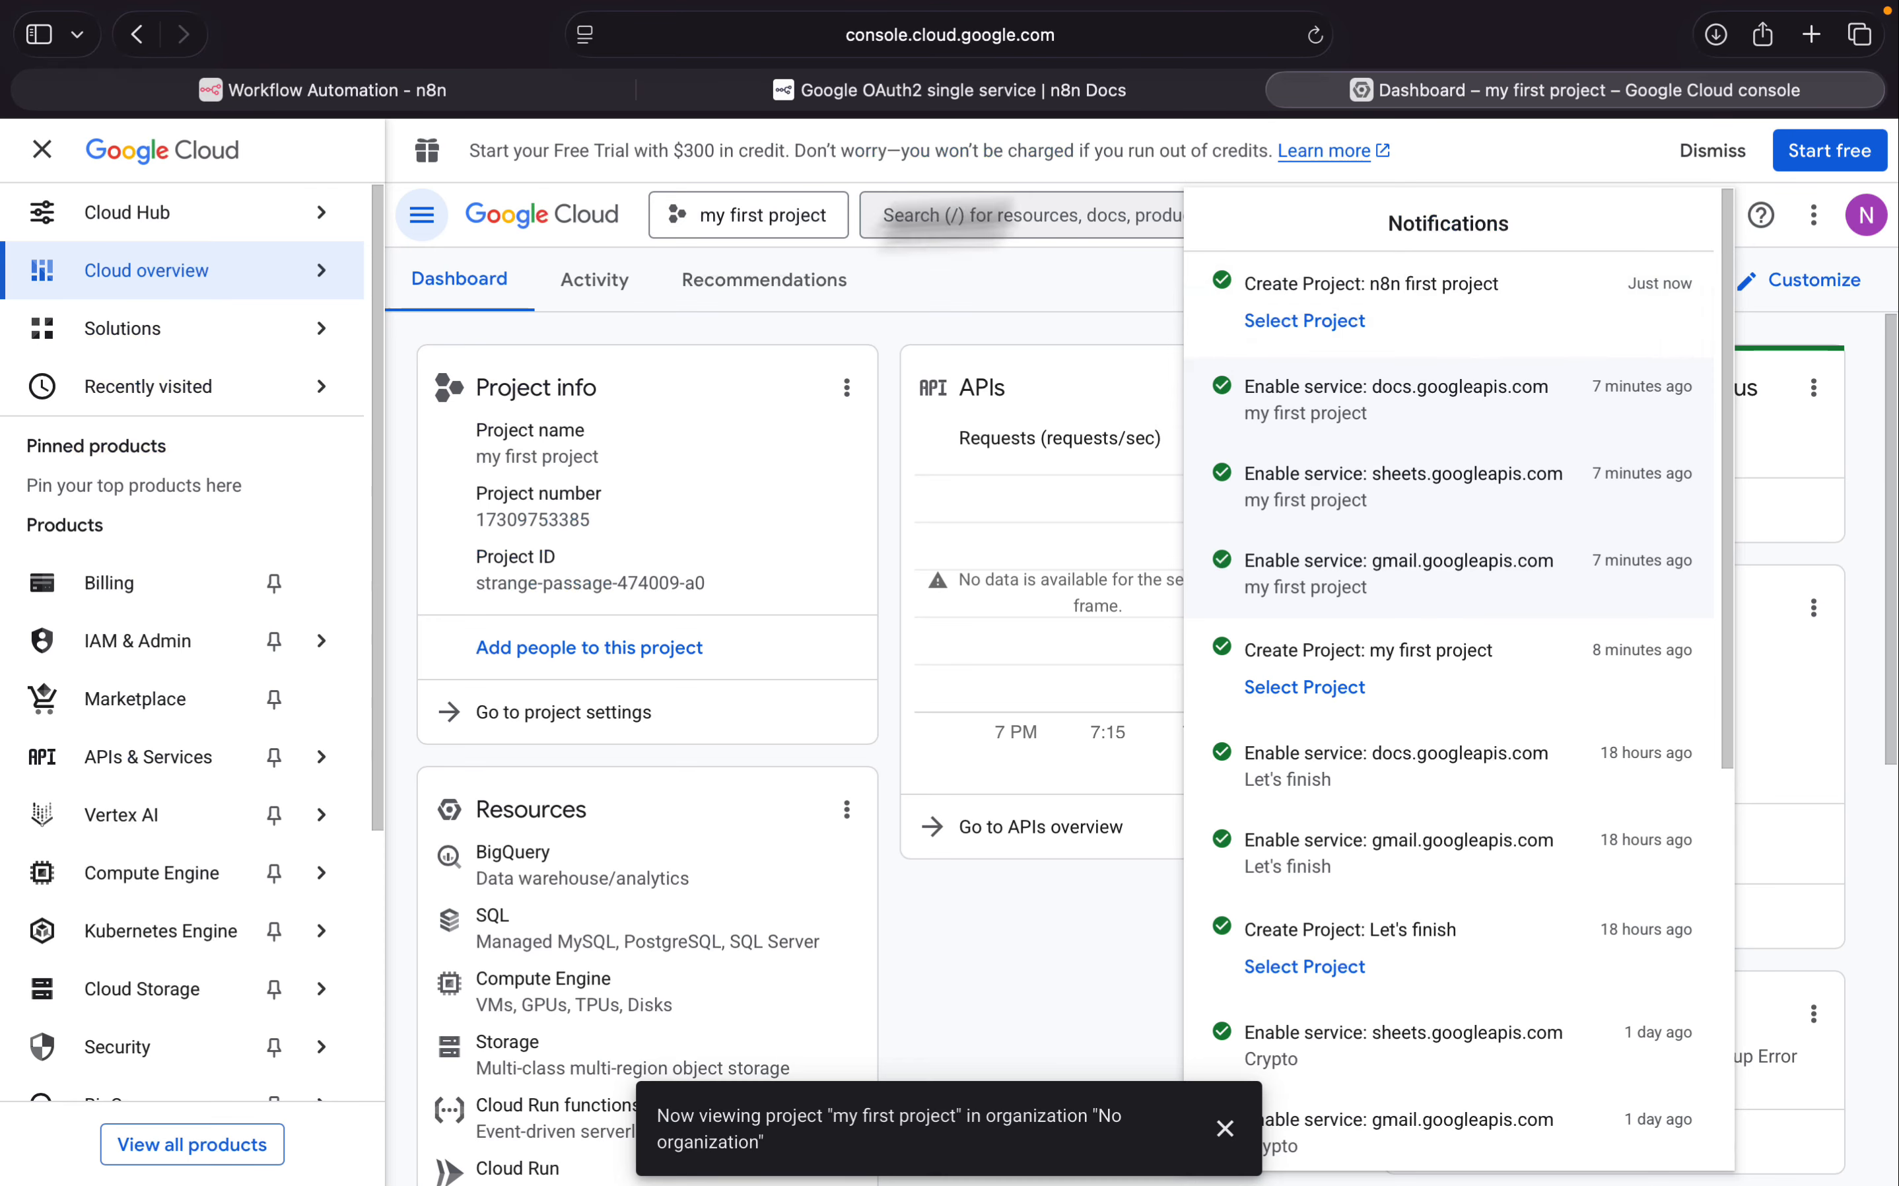
left_click(1304, 331)
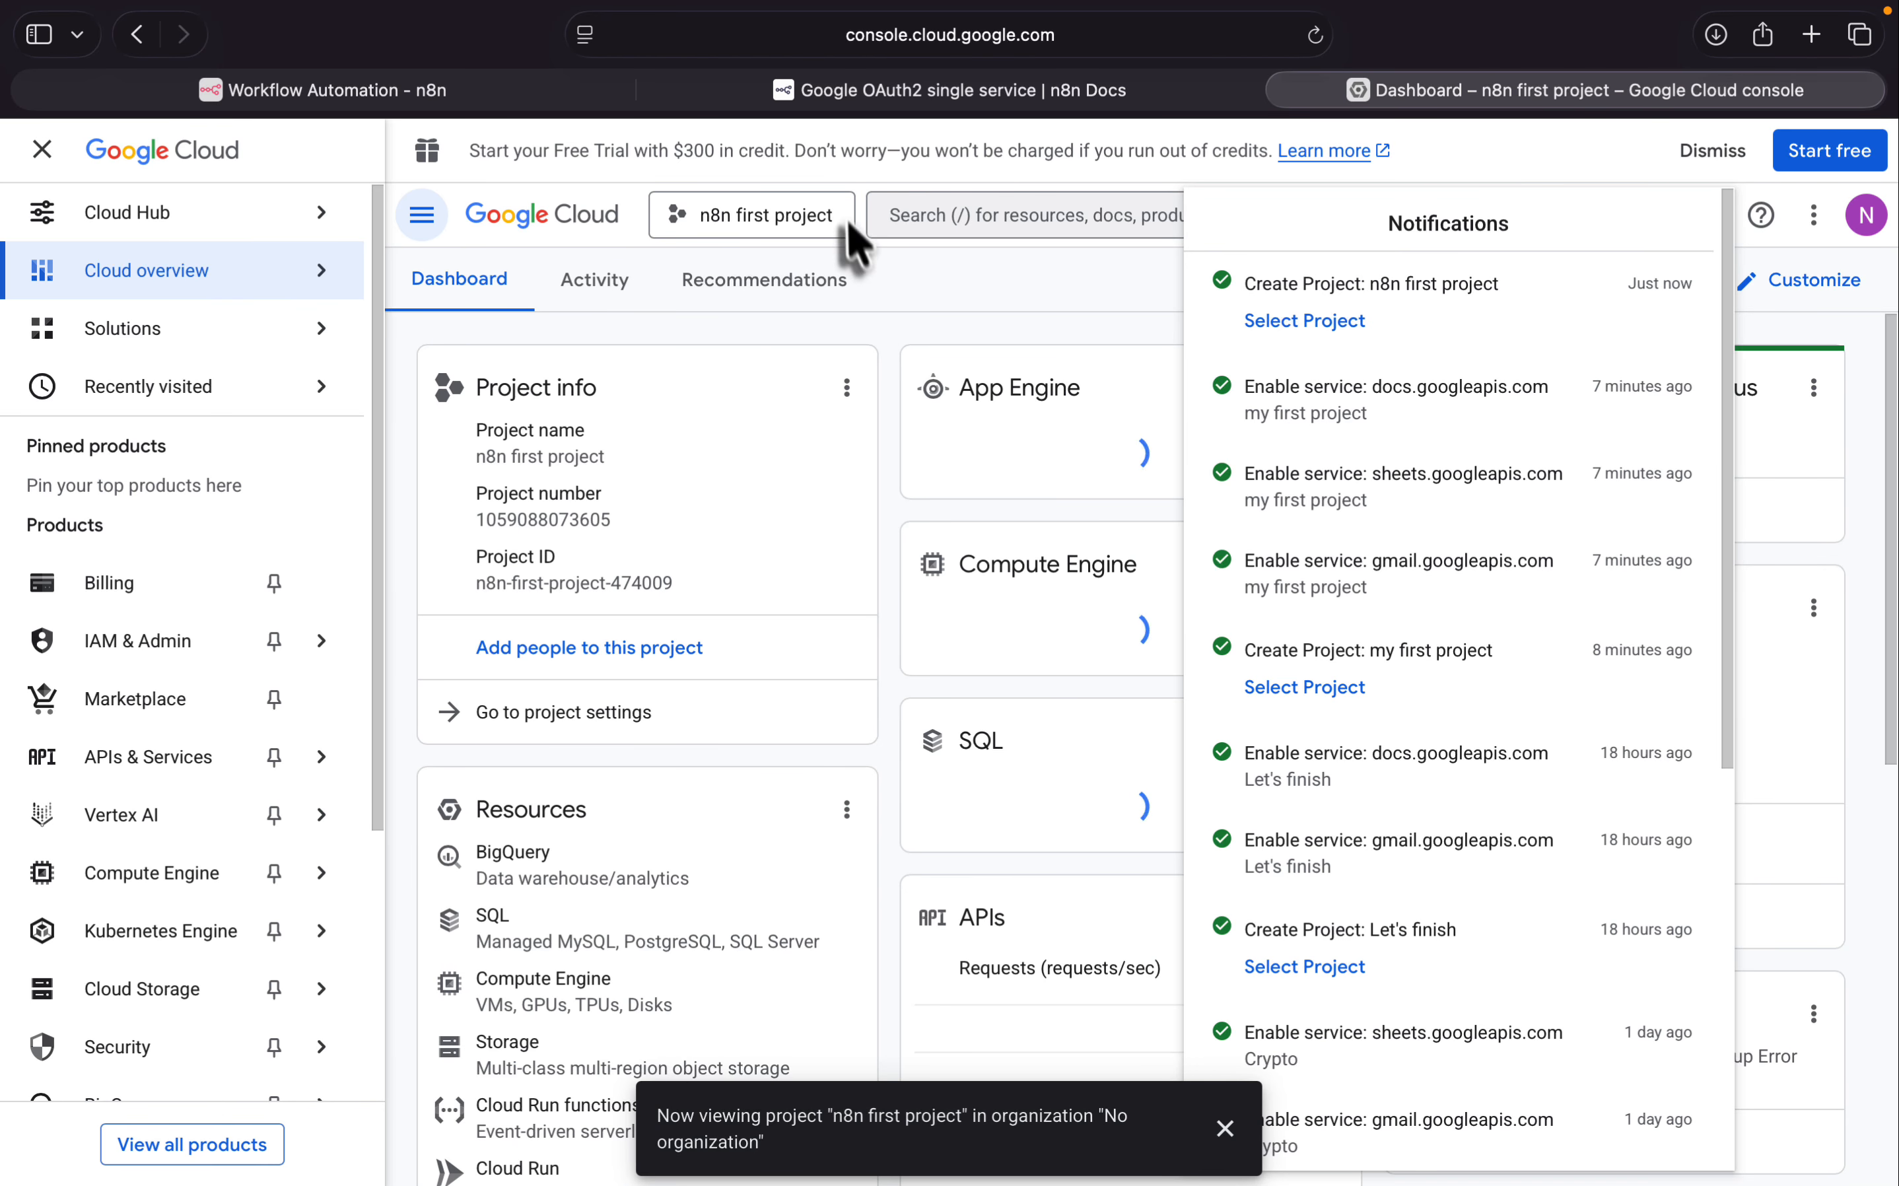
left_click(902, 288)
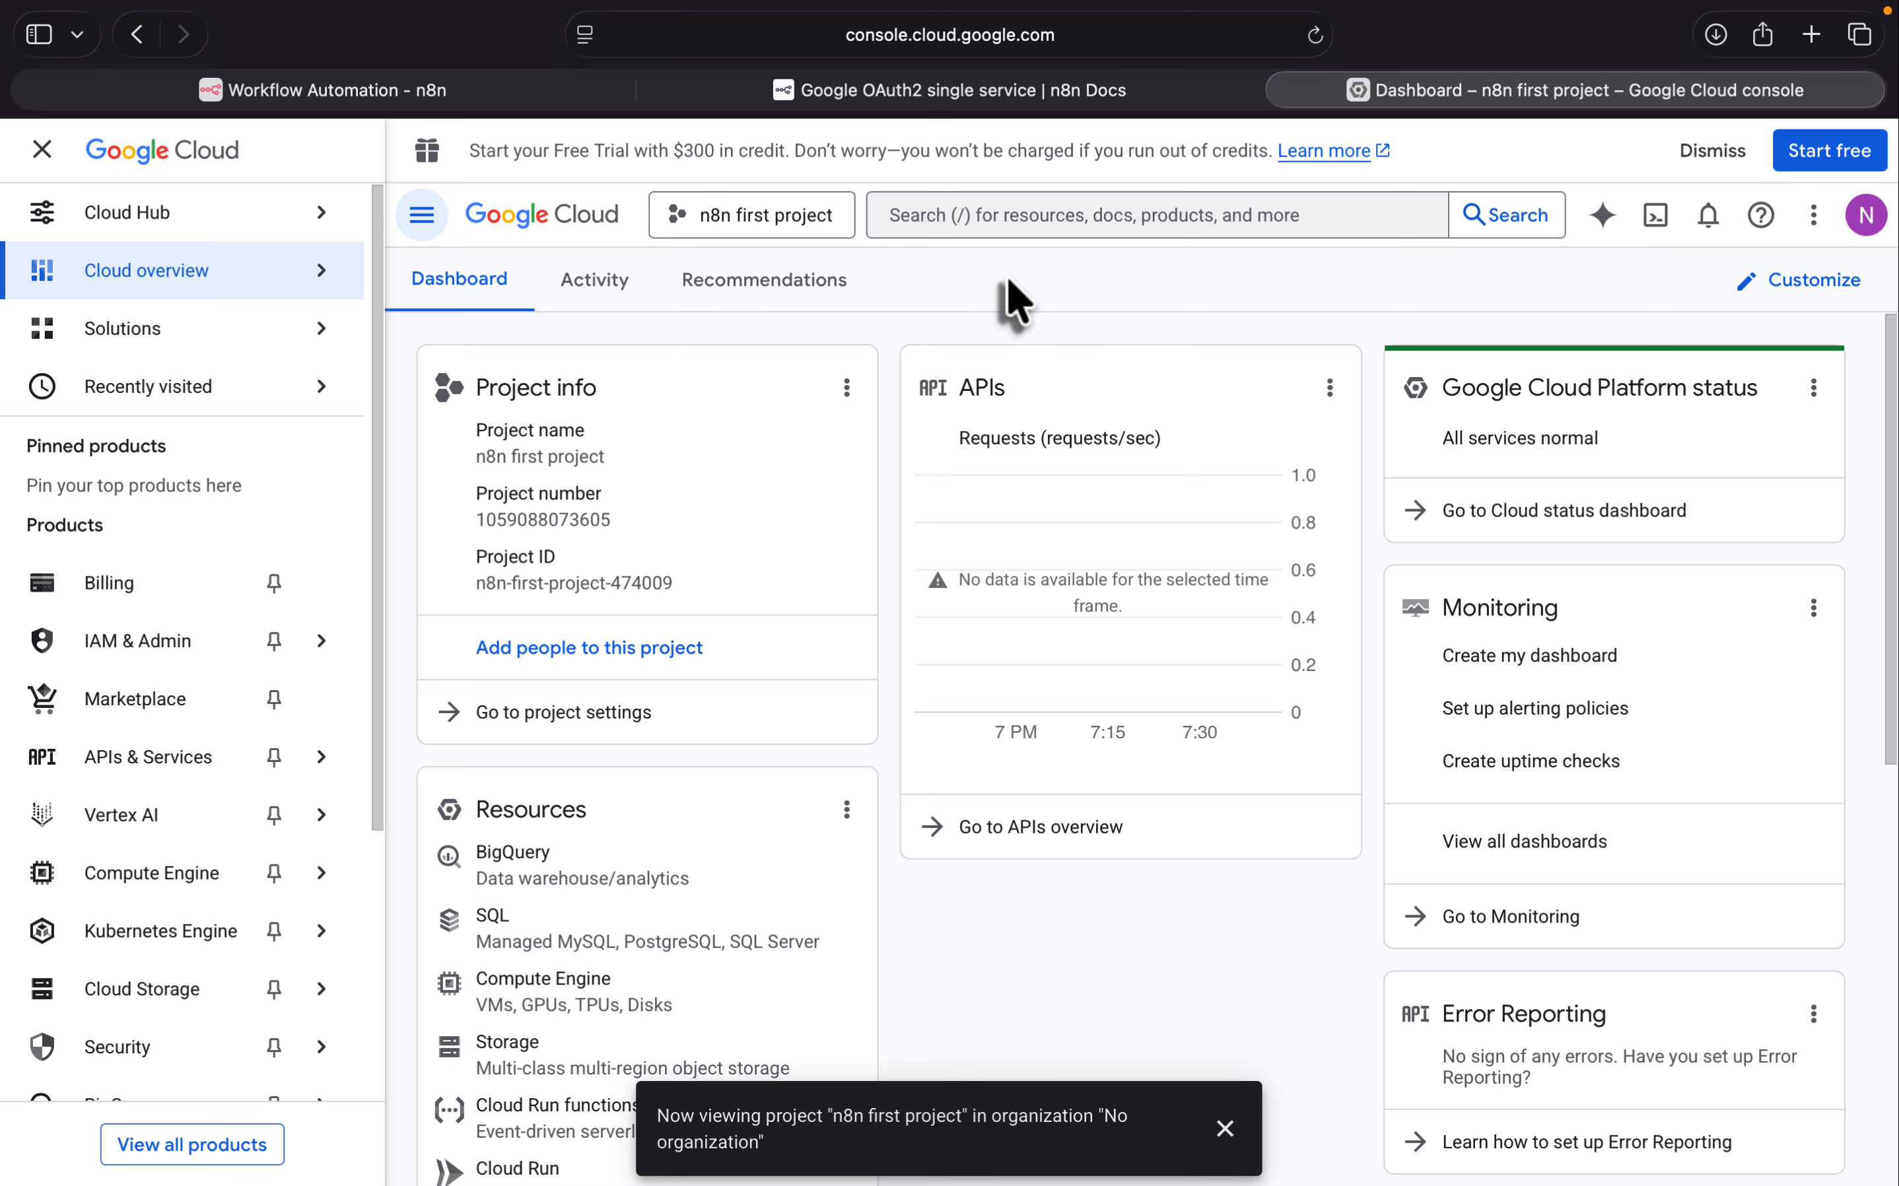
left_click(1225, 1128)
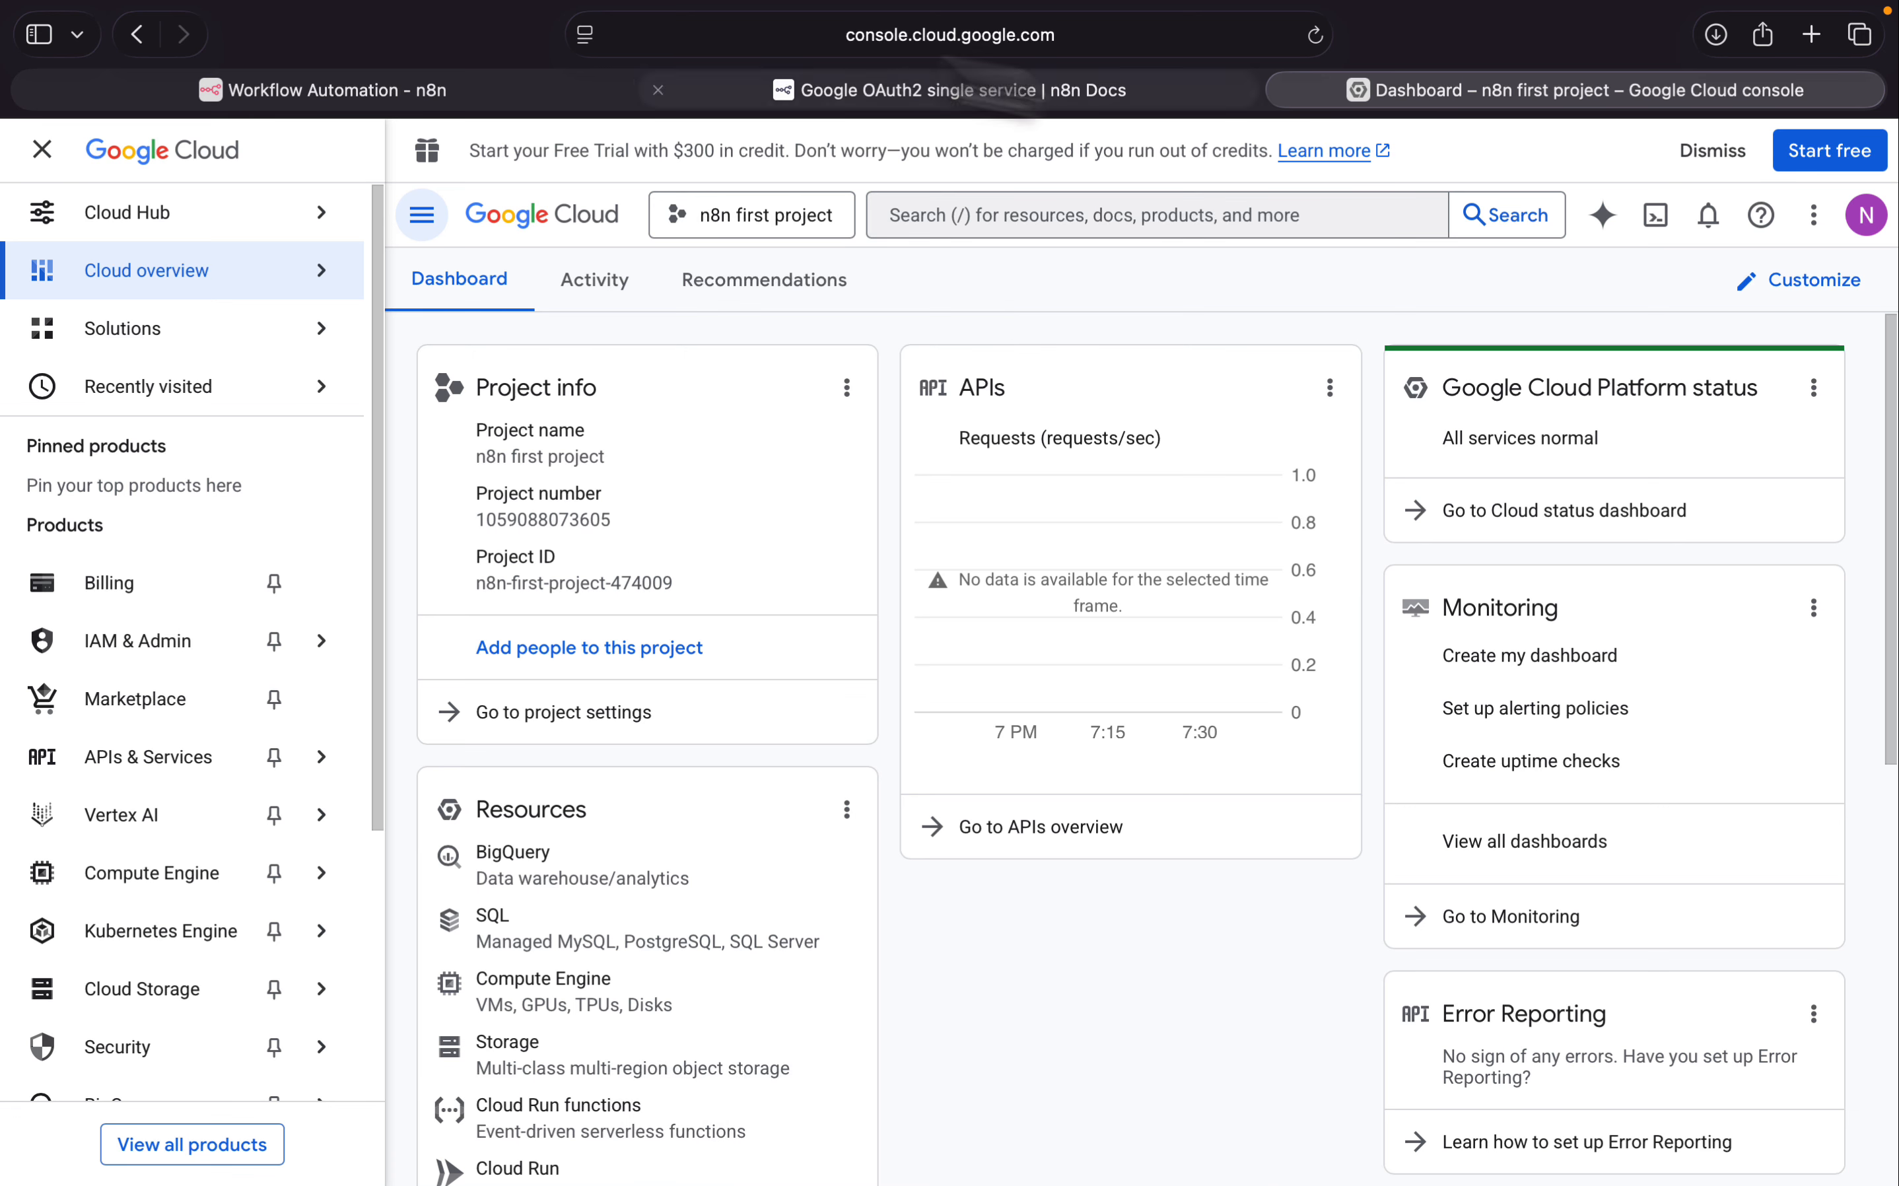
Step: Search the console for "gmail" and enable the Gmail API for the n8n first project
left_click(1000, 215)
left_click(788, 306)
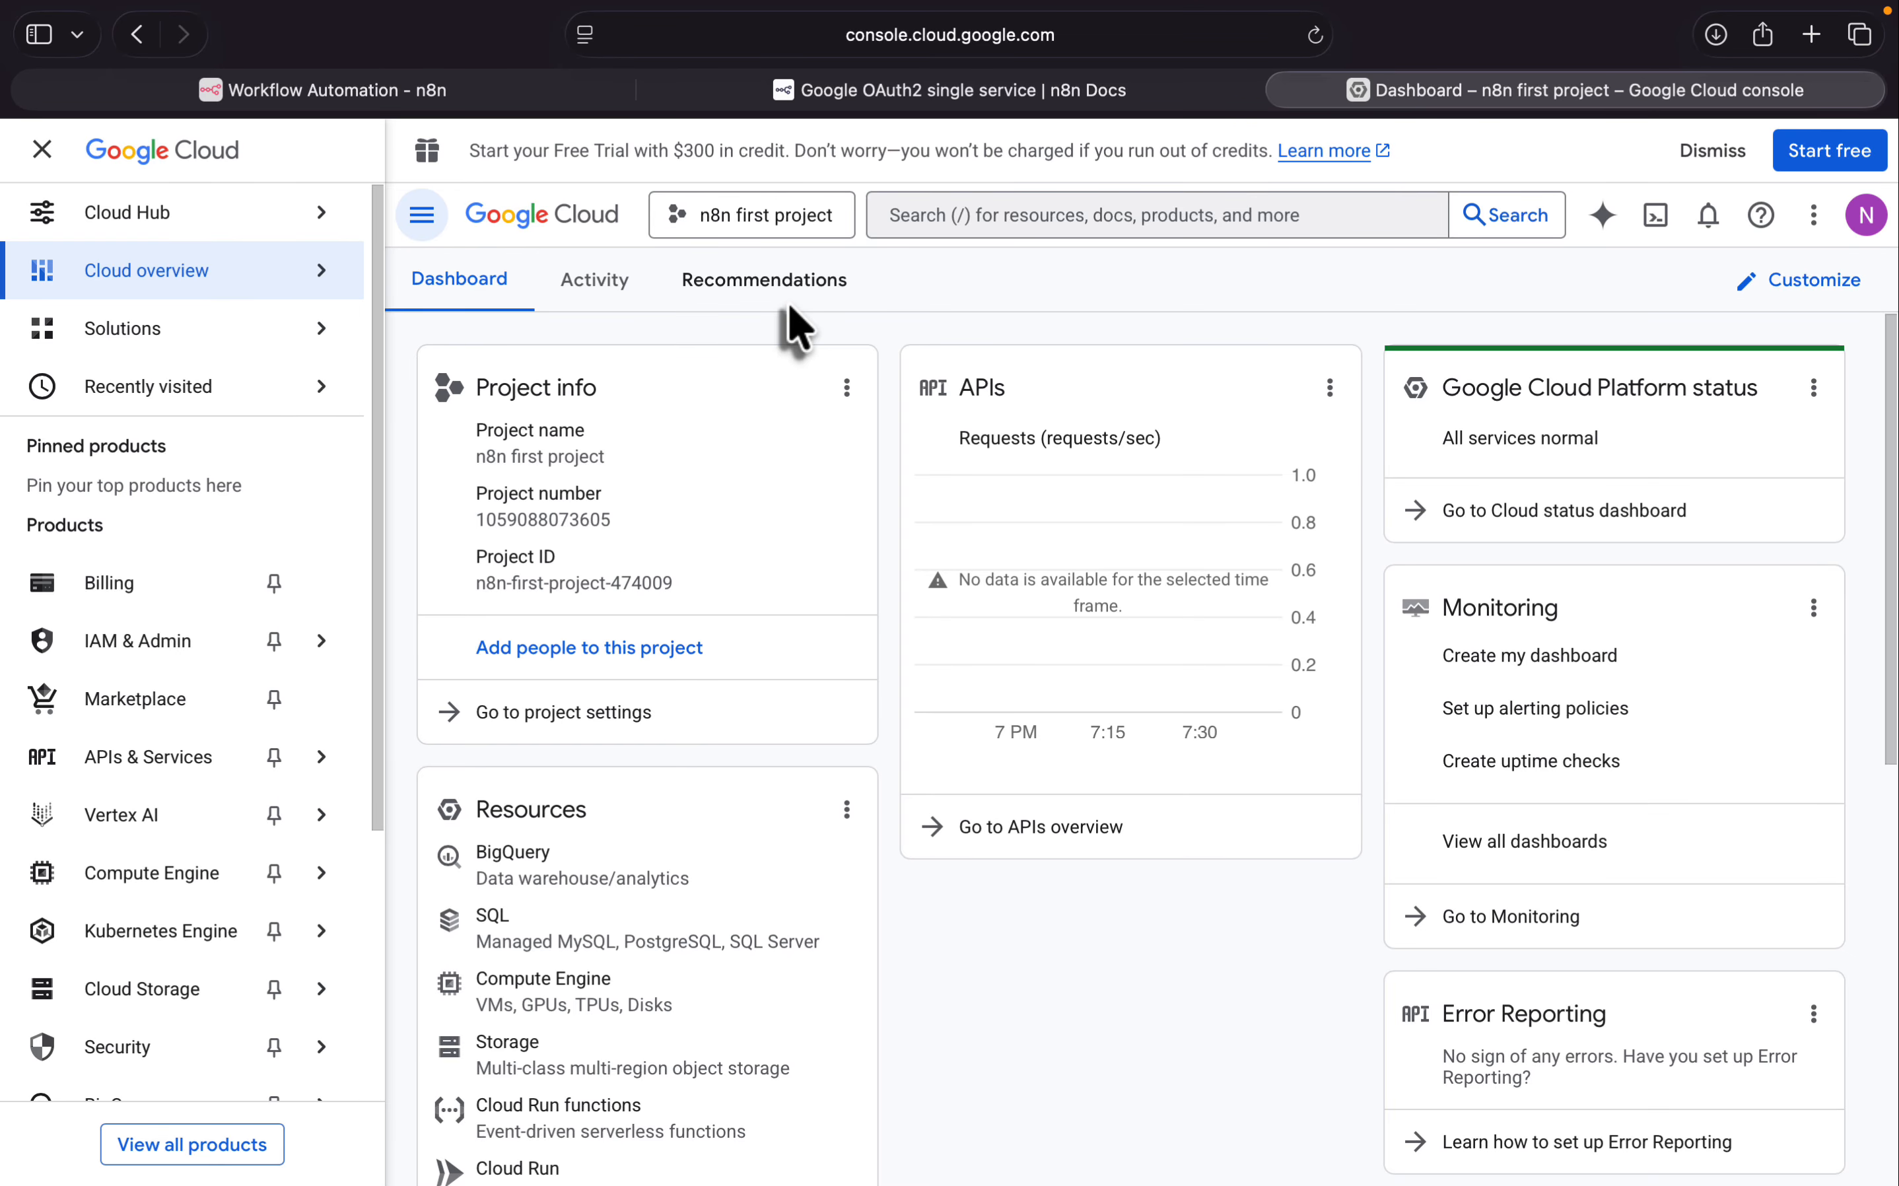
left_click(961, 216)
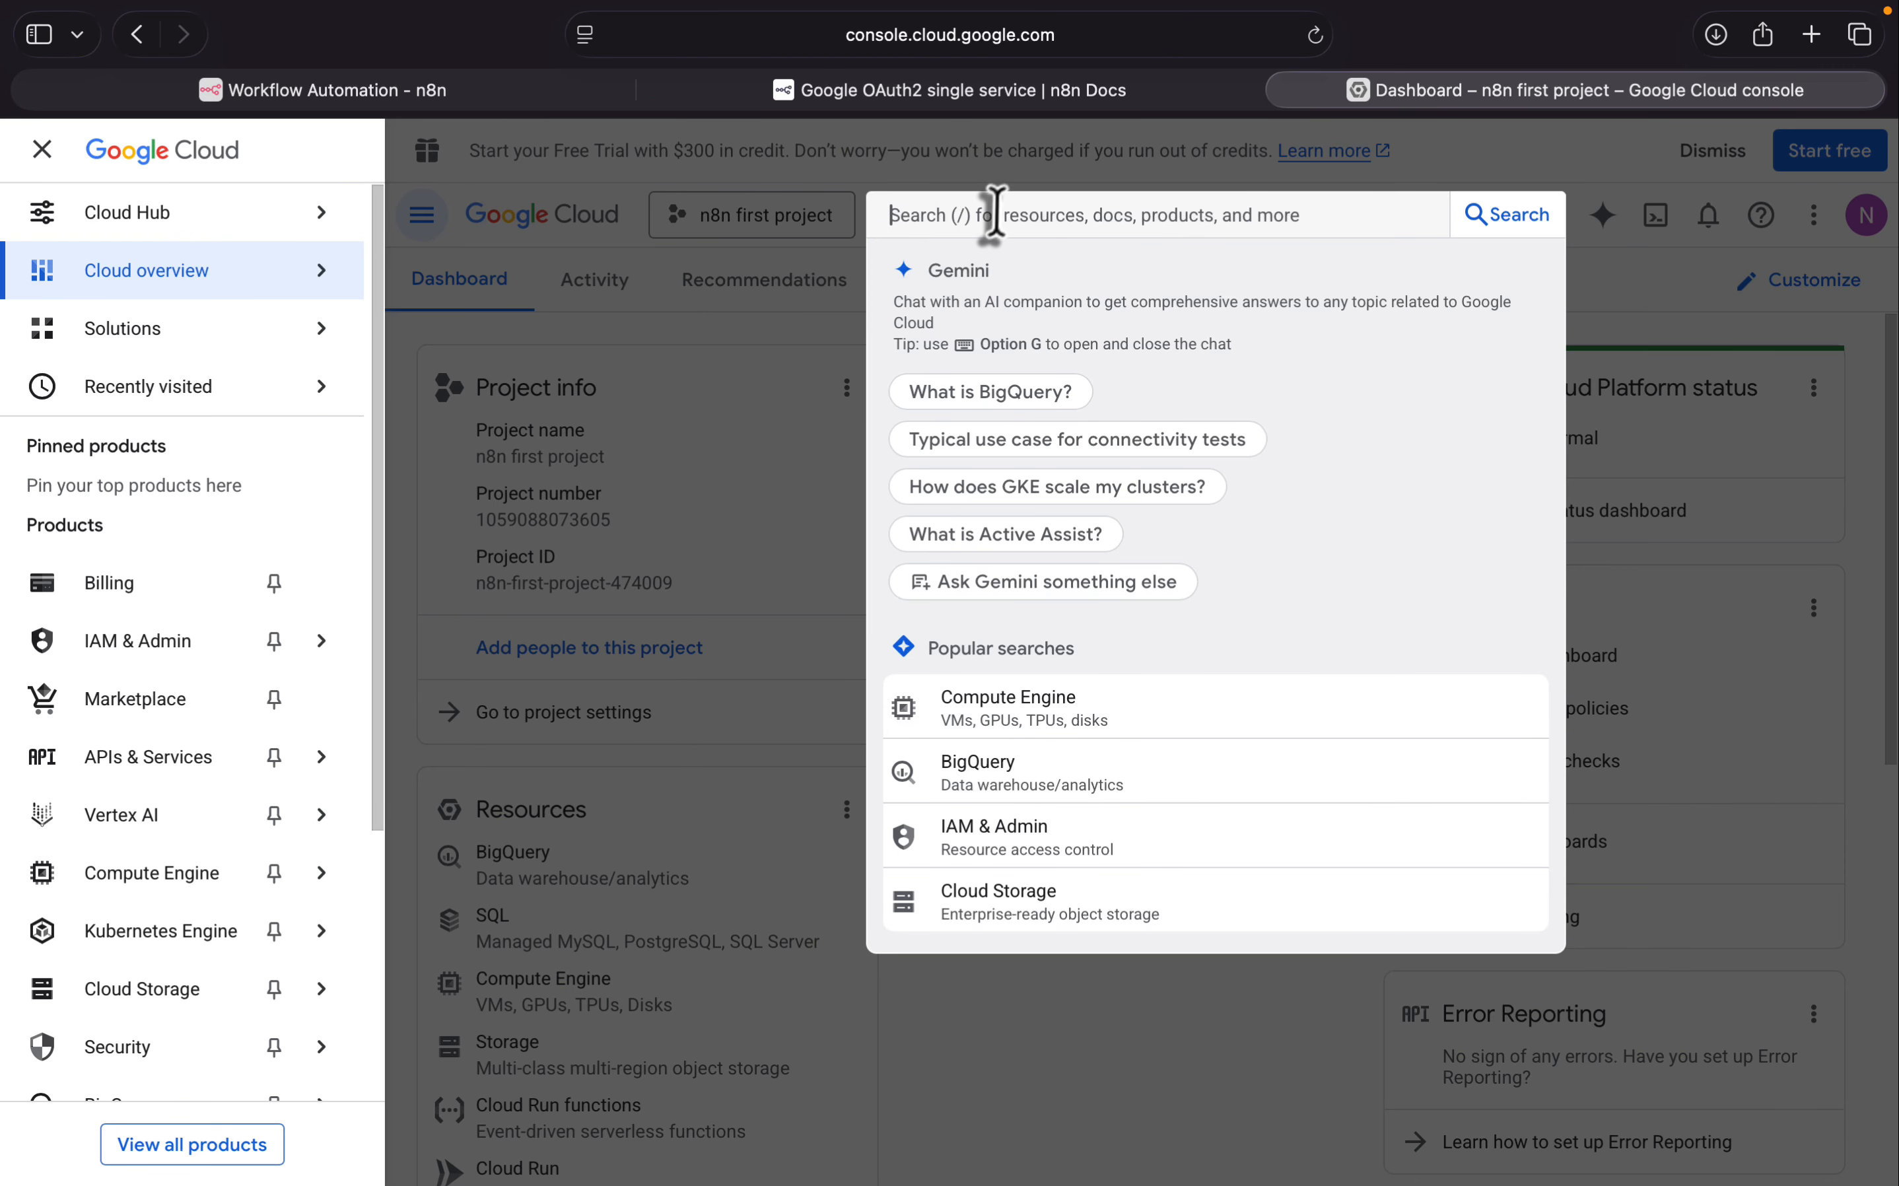
type("gm")
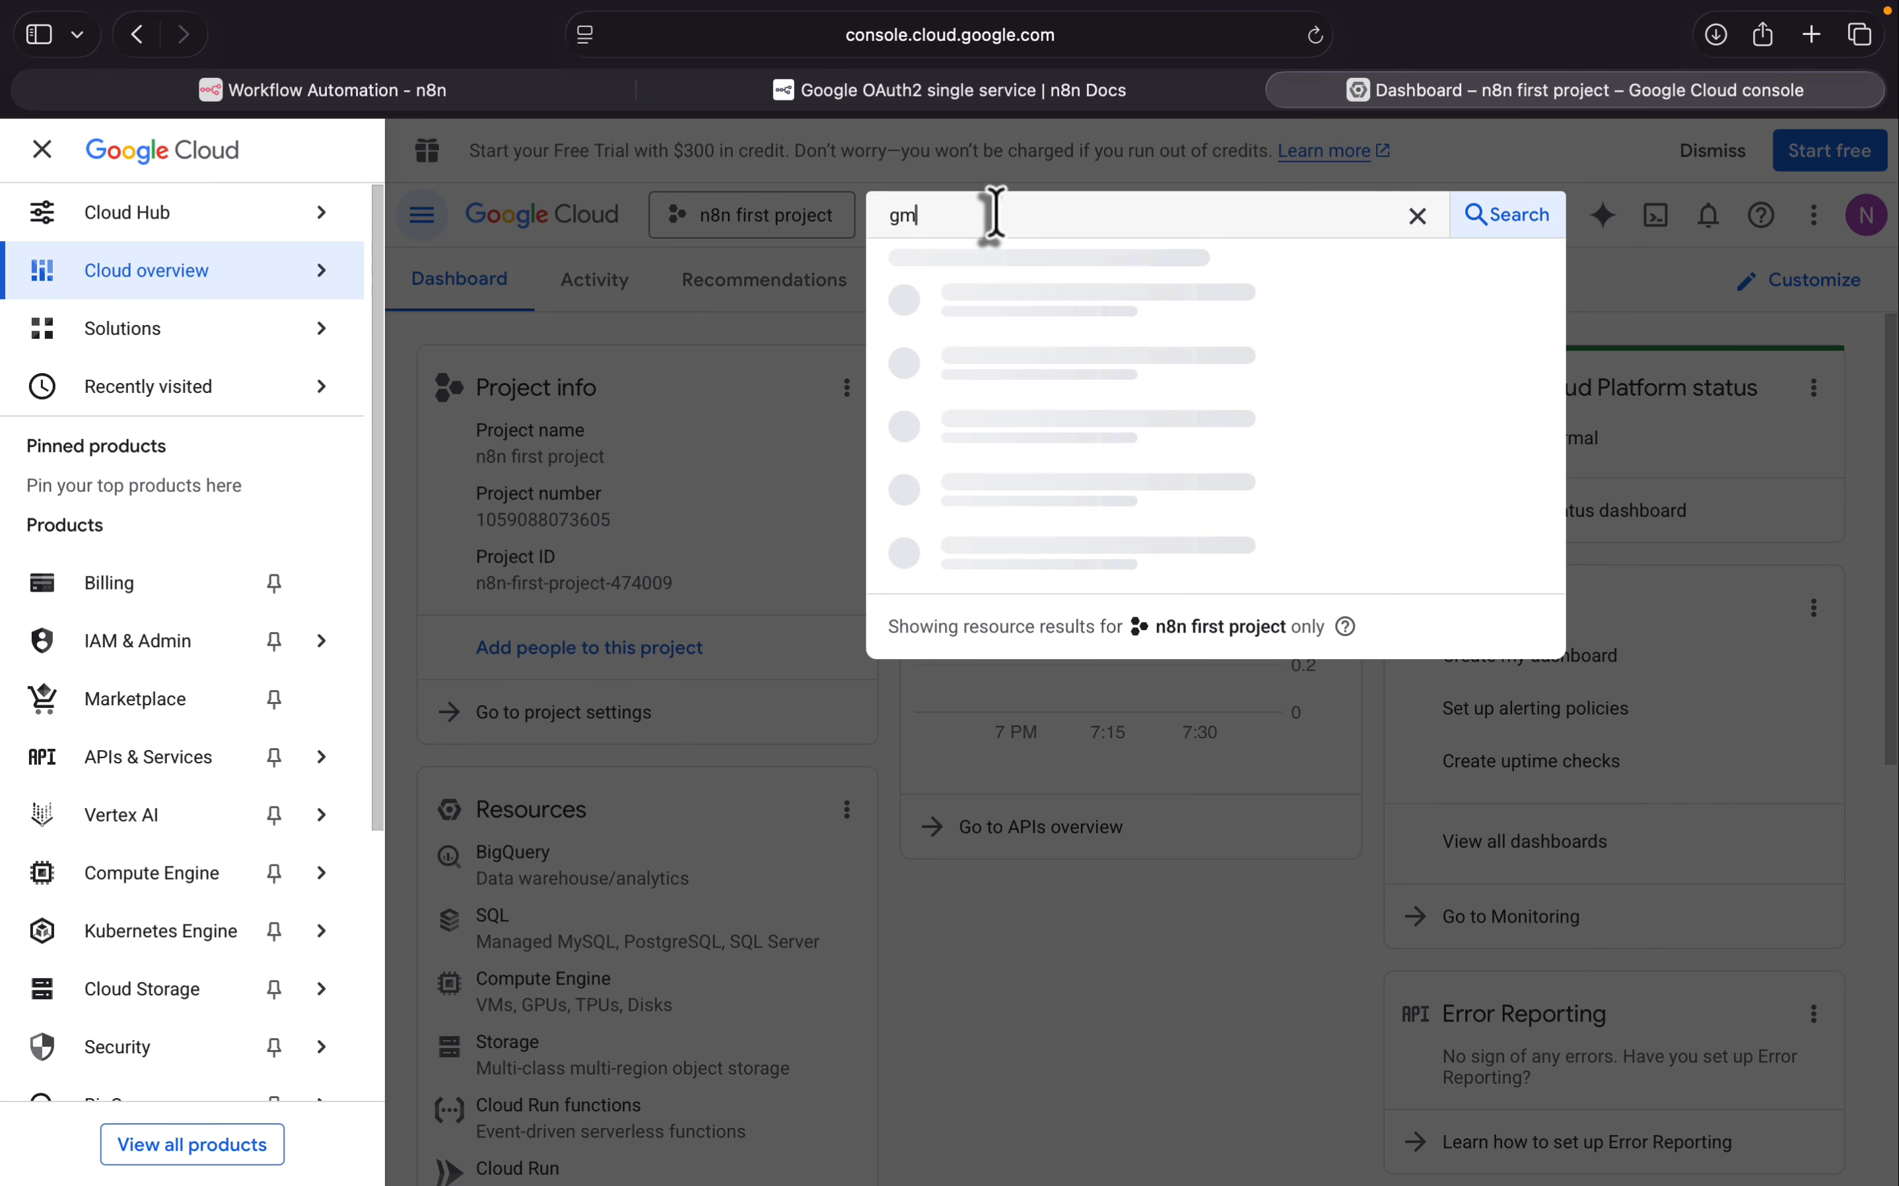
type("ail")
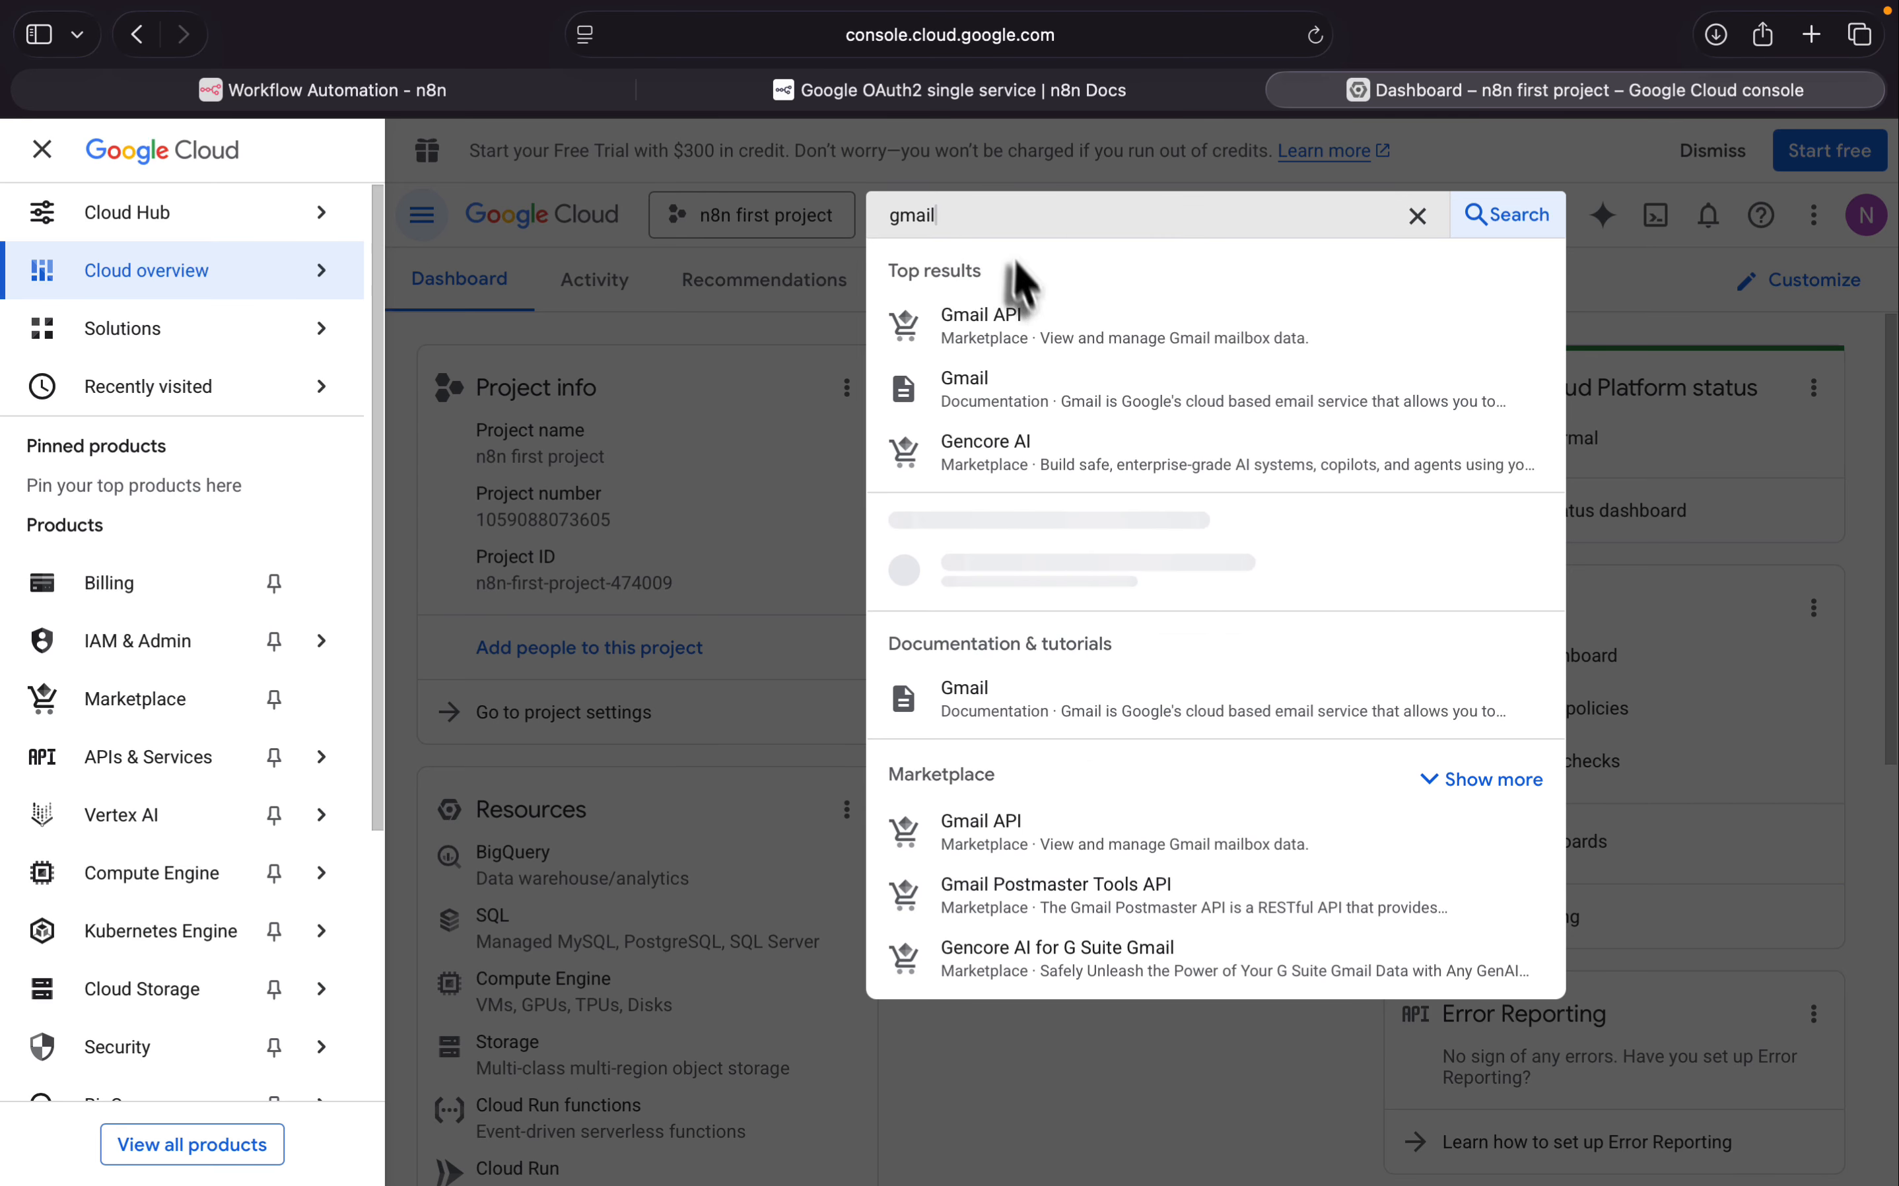
left_click(1012, 333)
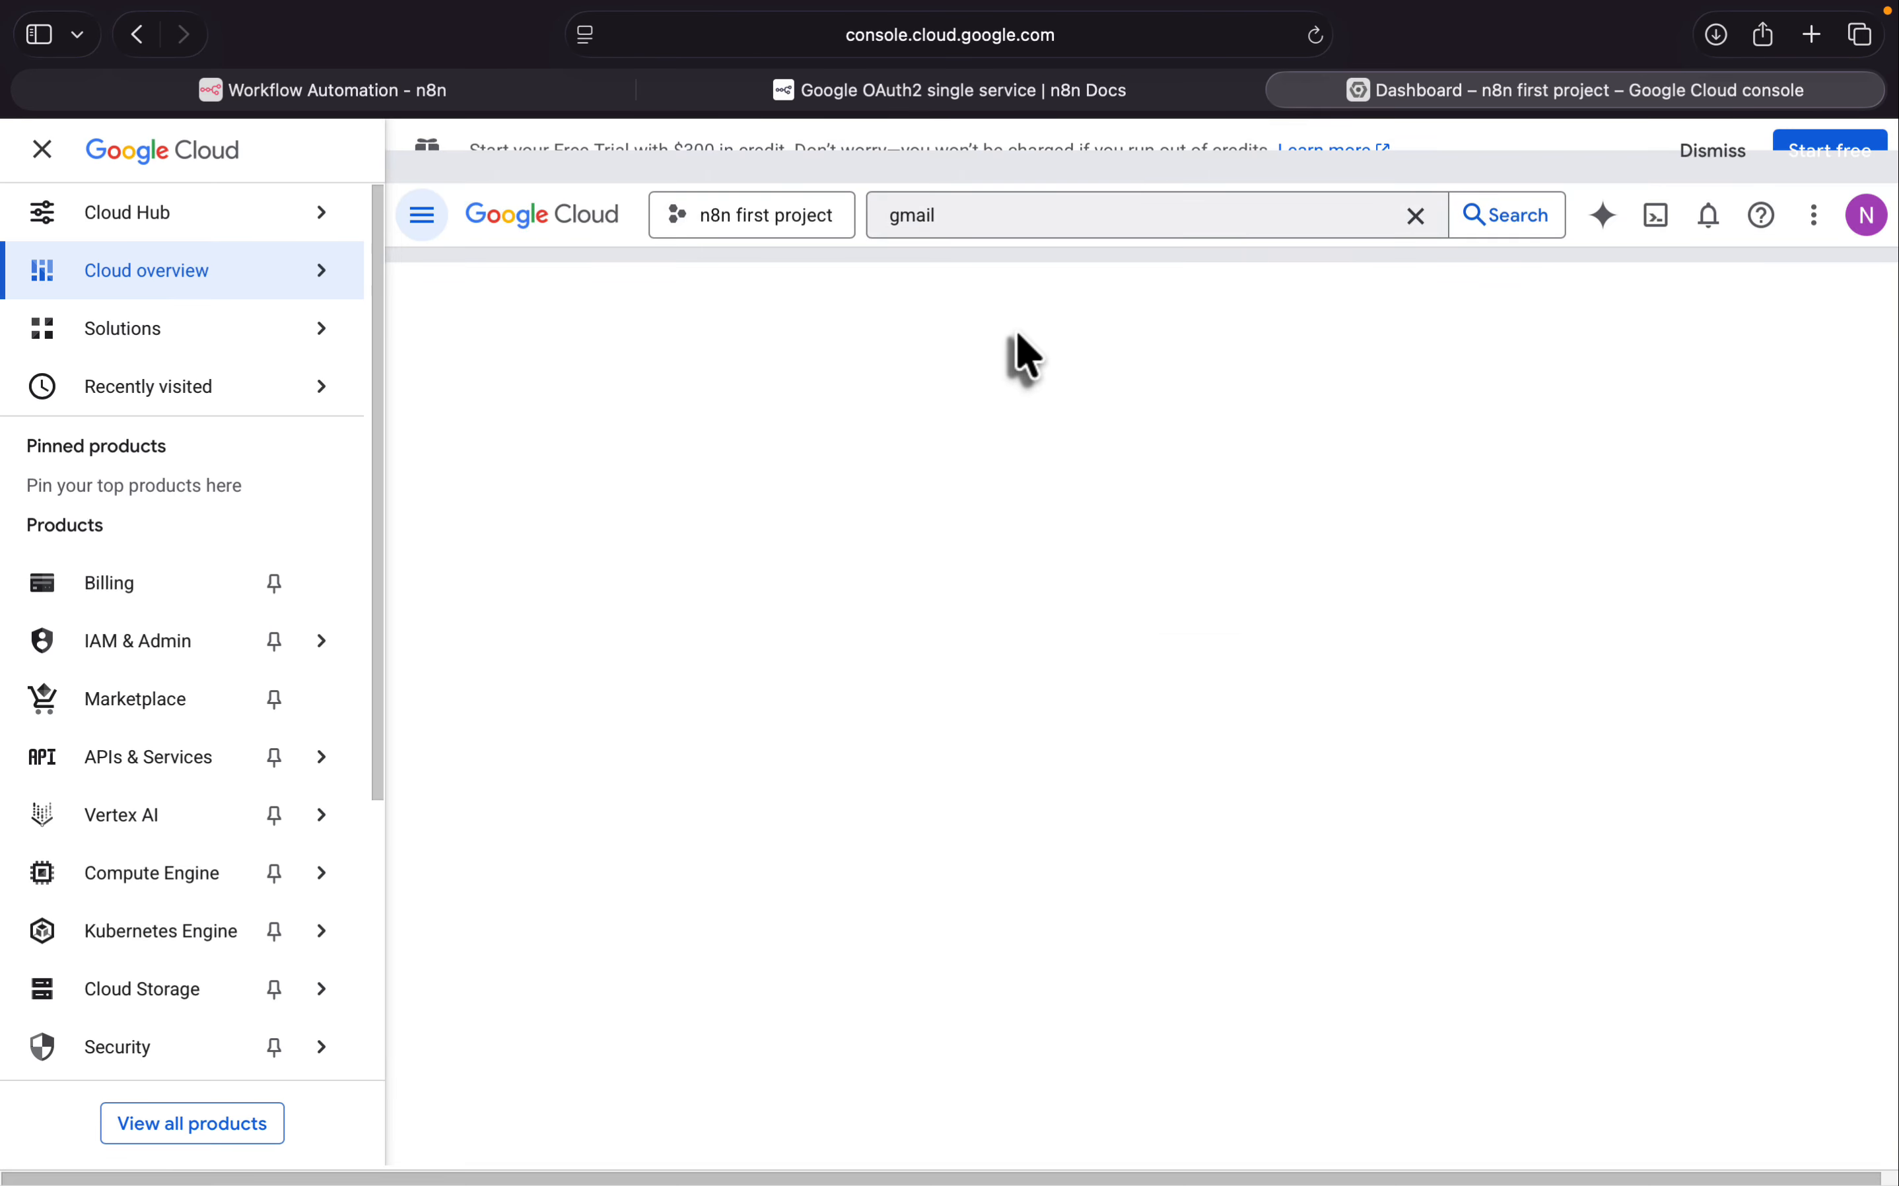
left_click(298, 559)
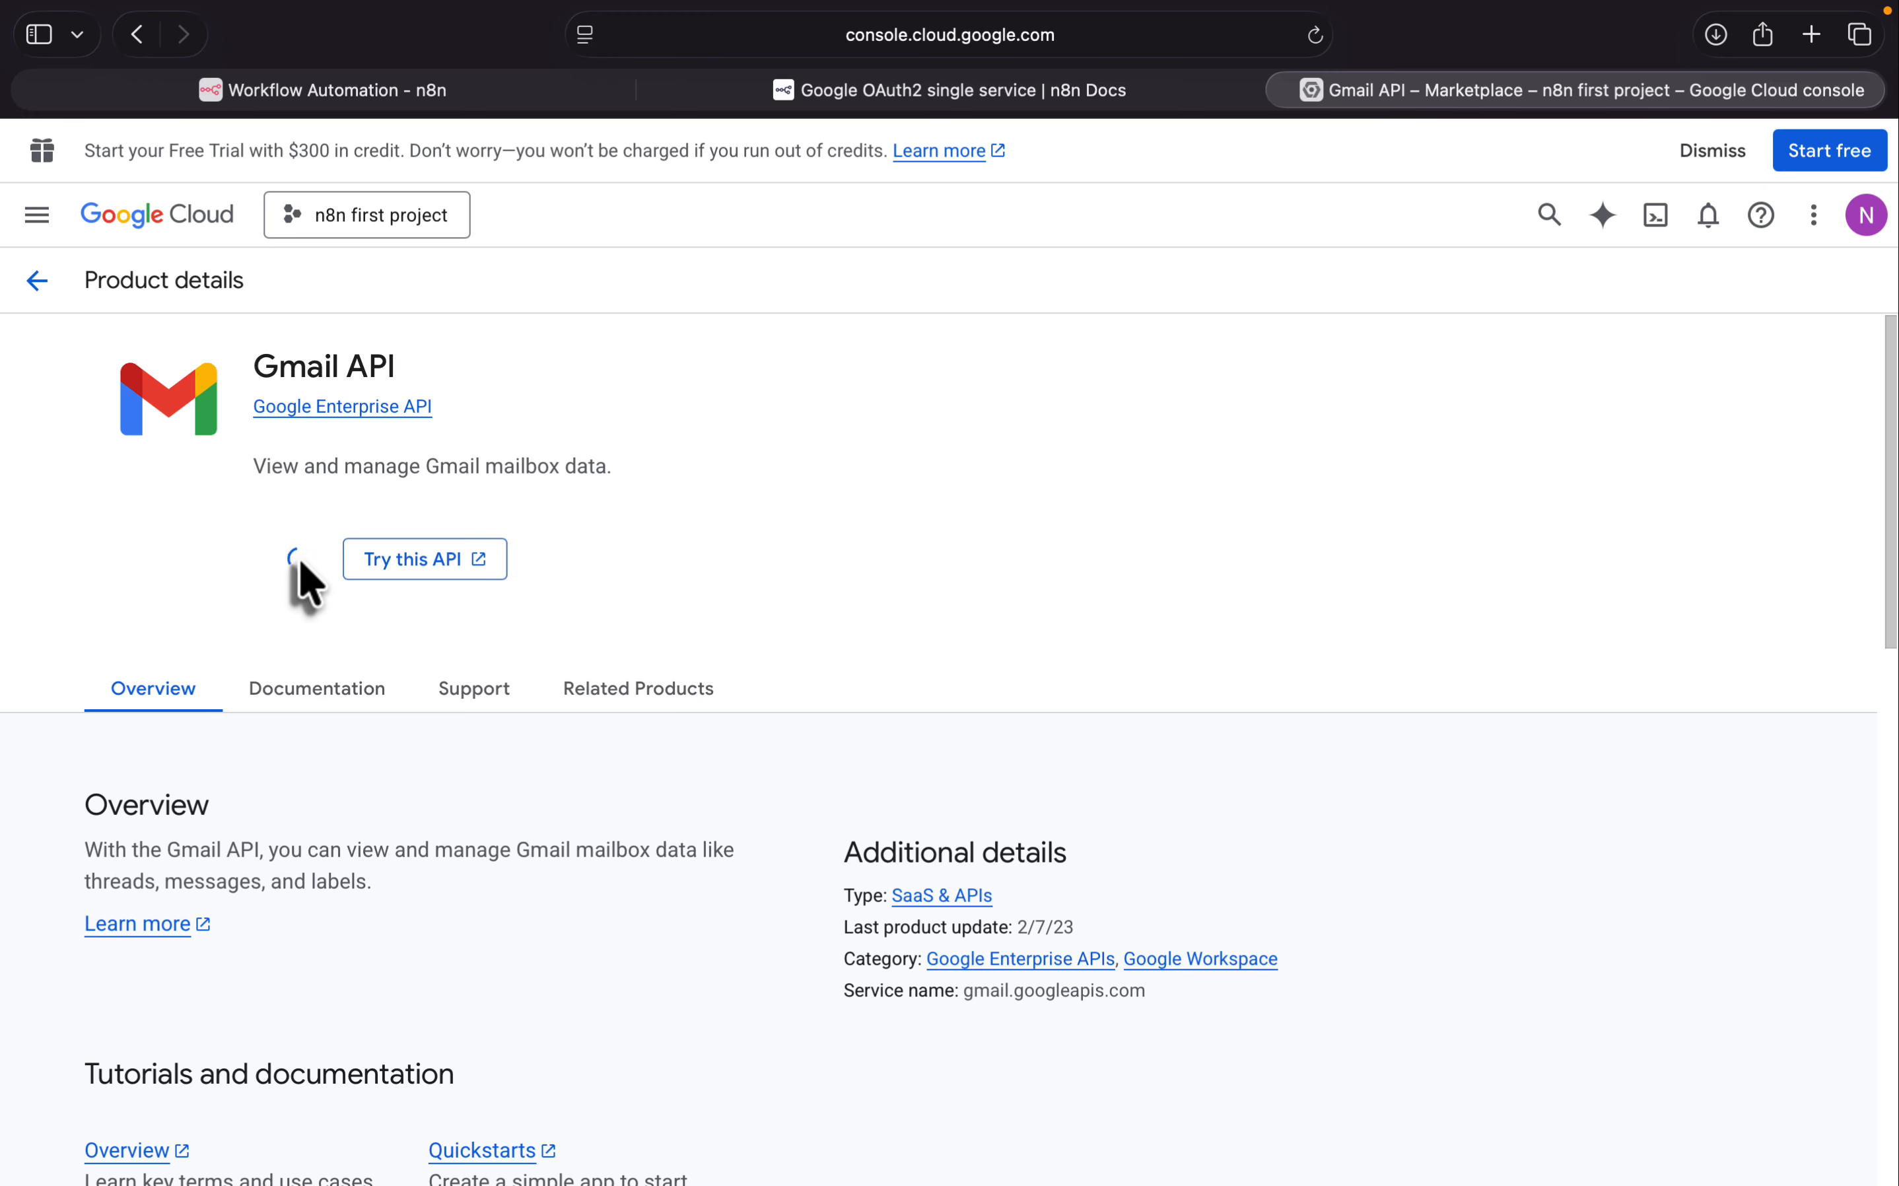
Step: Search the console for "docs" and enable the Google Docs API for the n8n first project
left_click(624, 218)
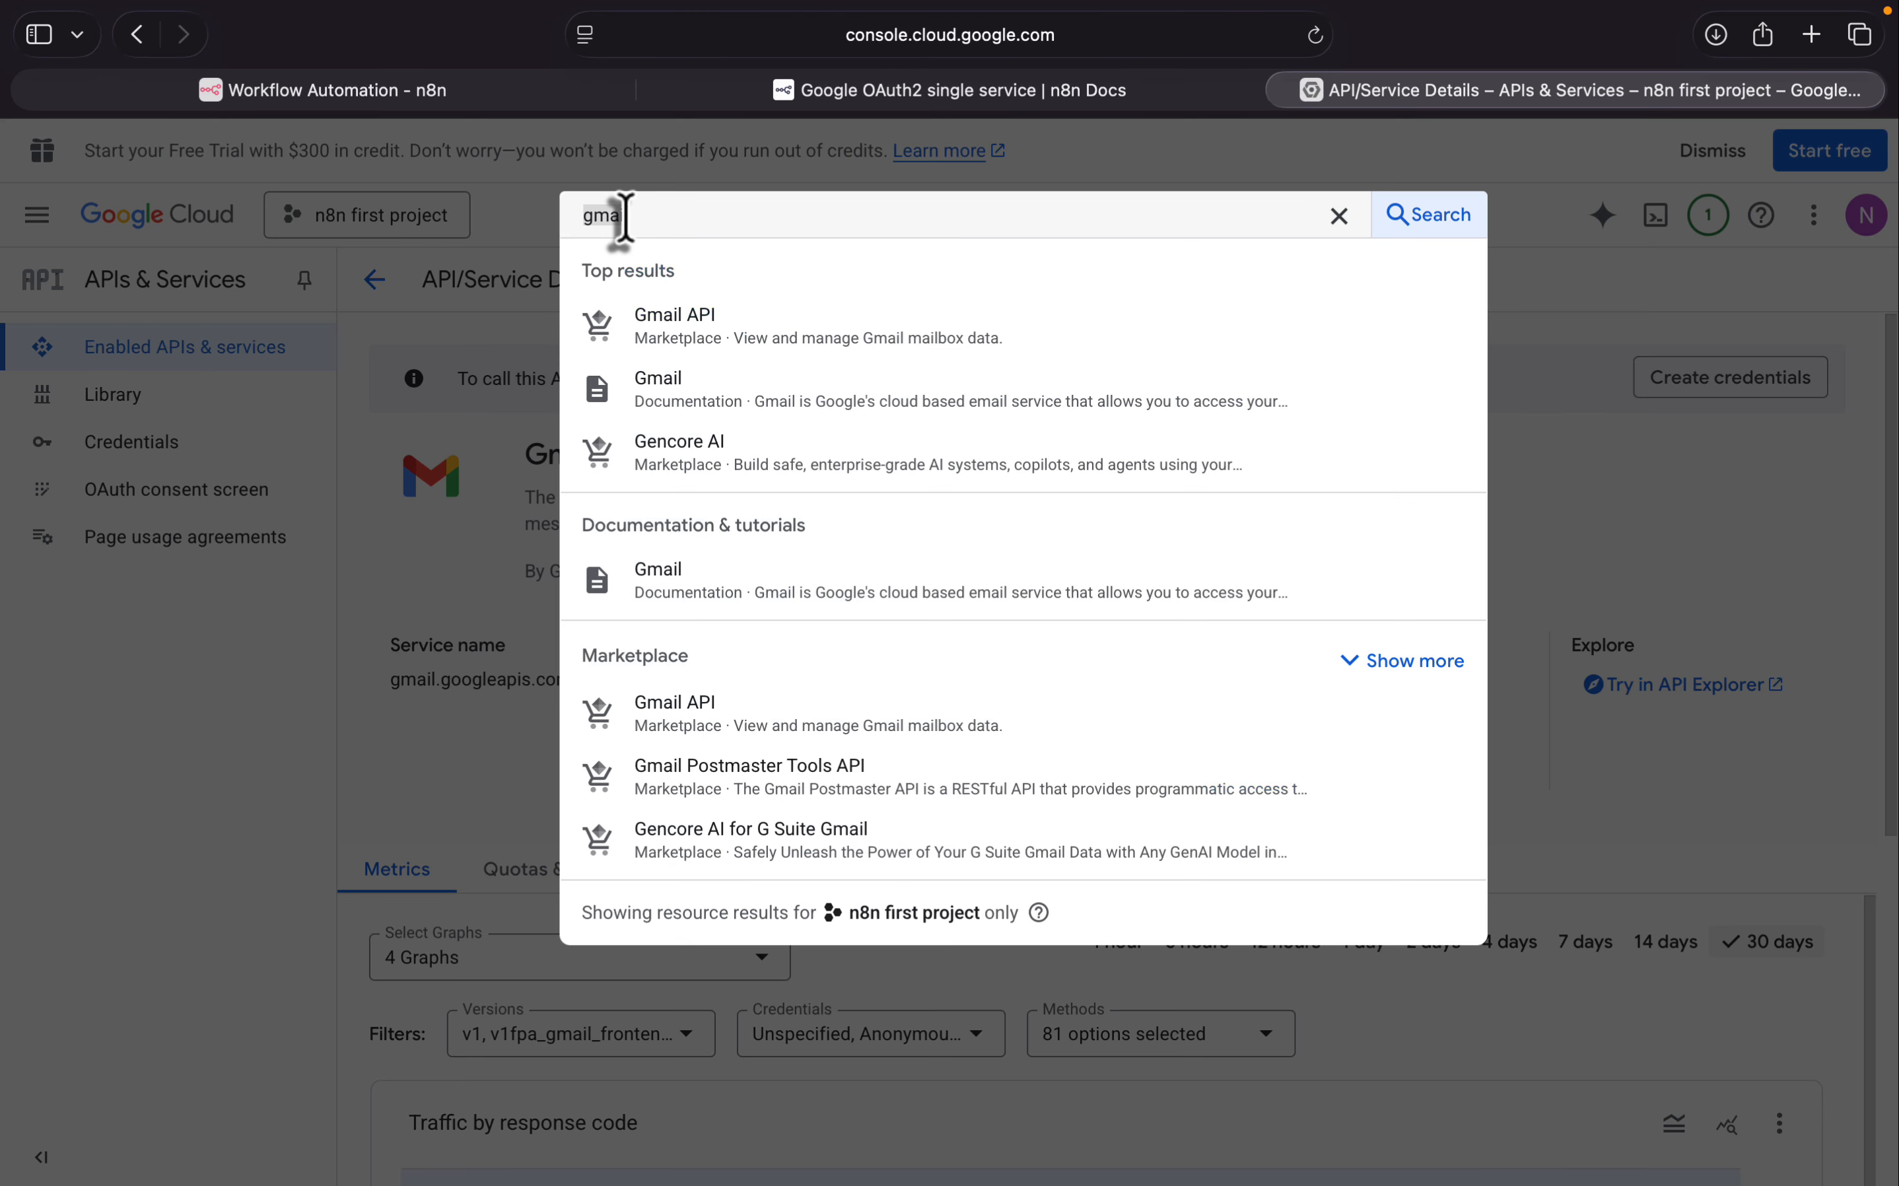
type("docs")
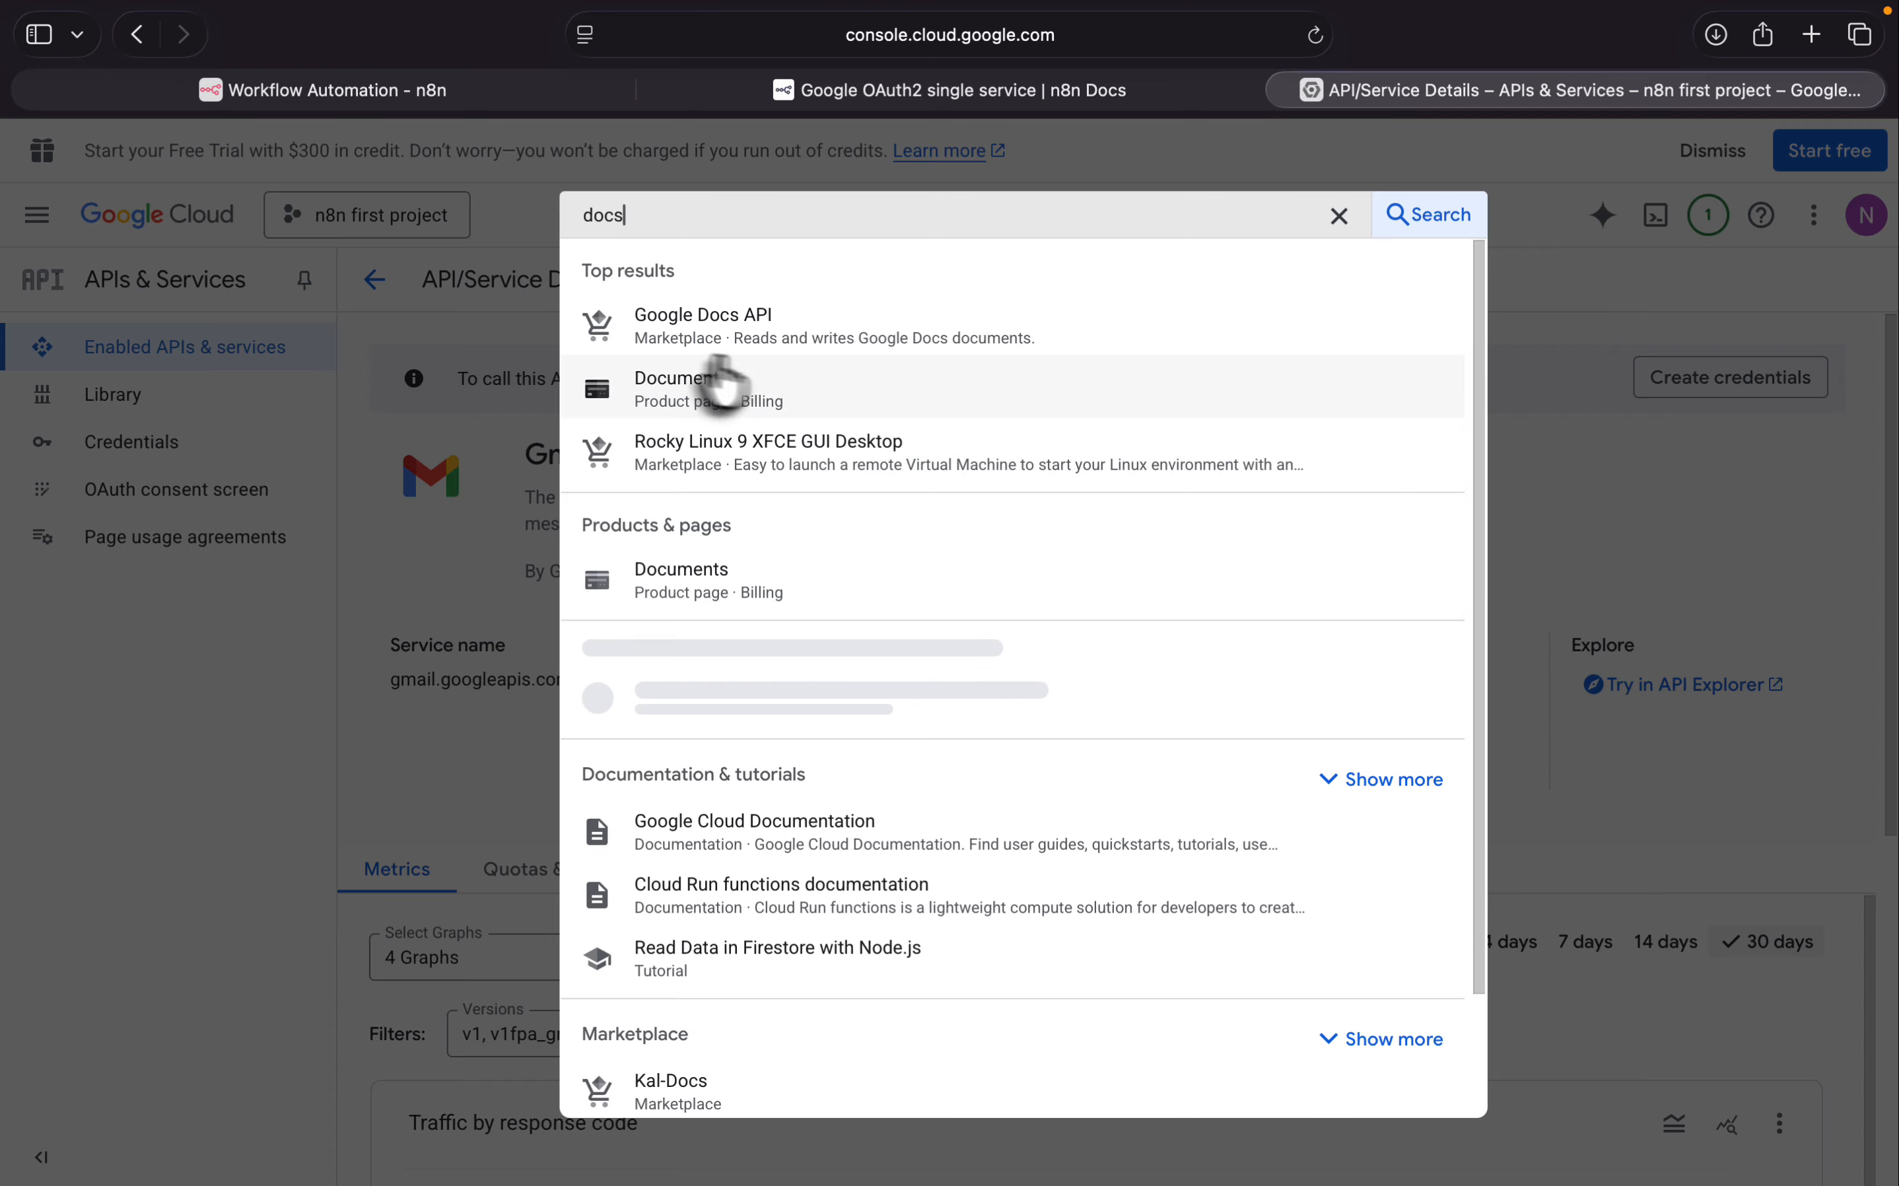
left_click(756, 322)
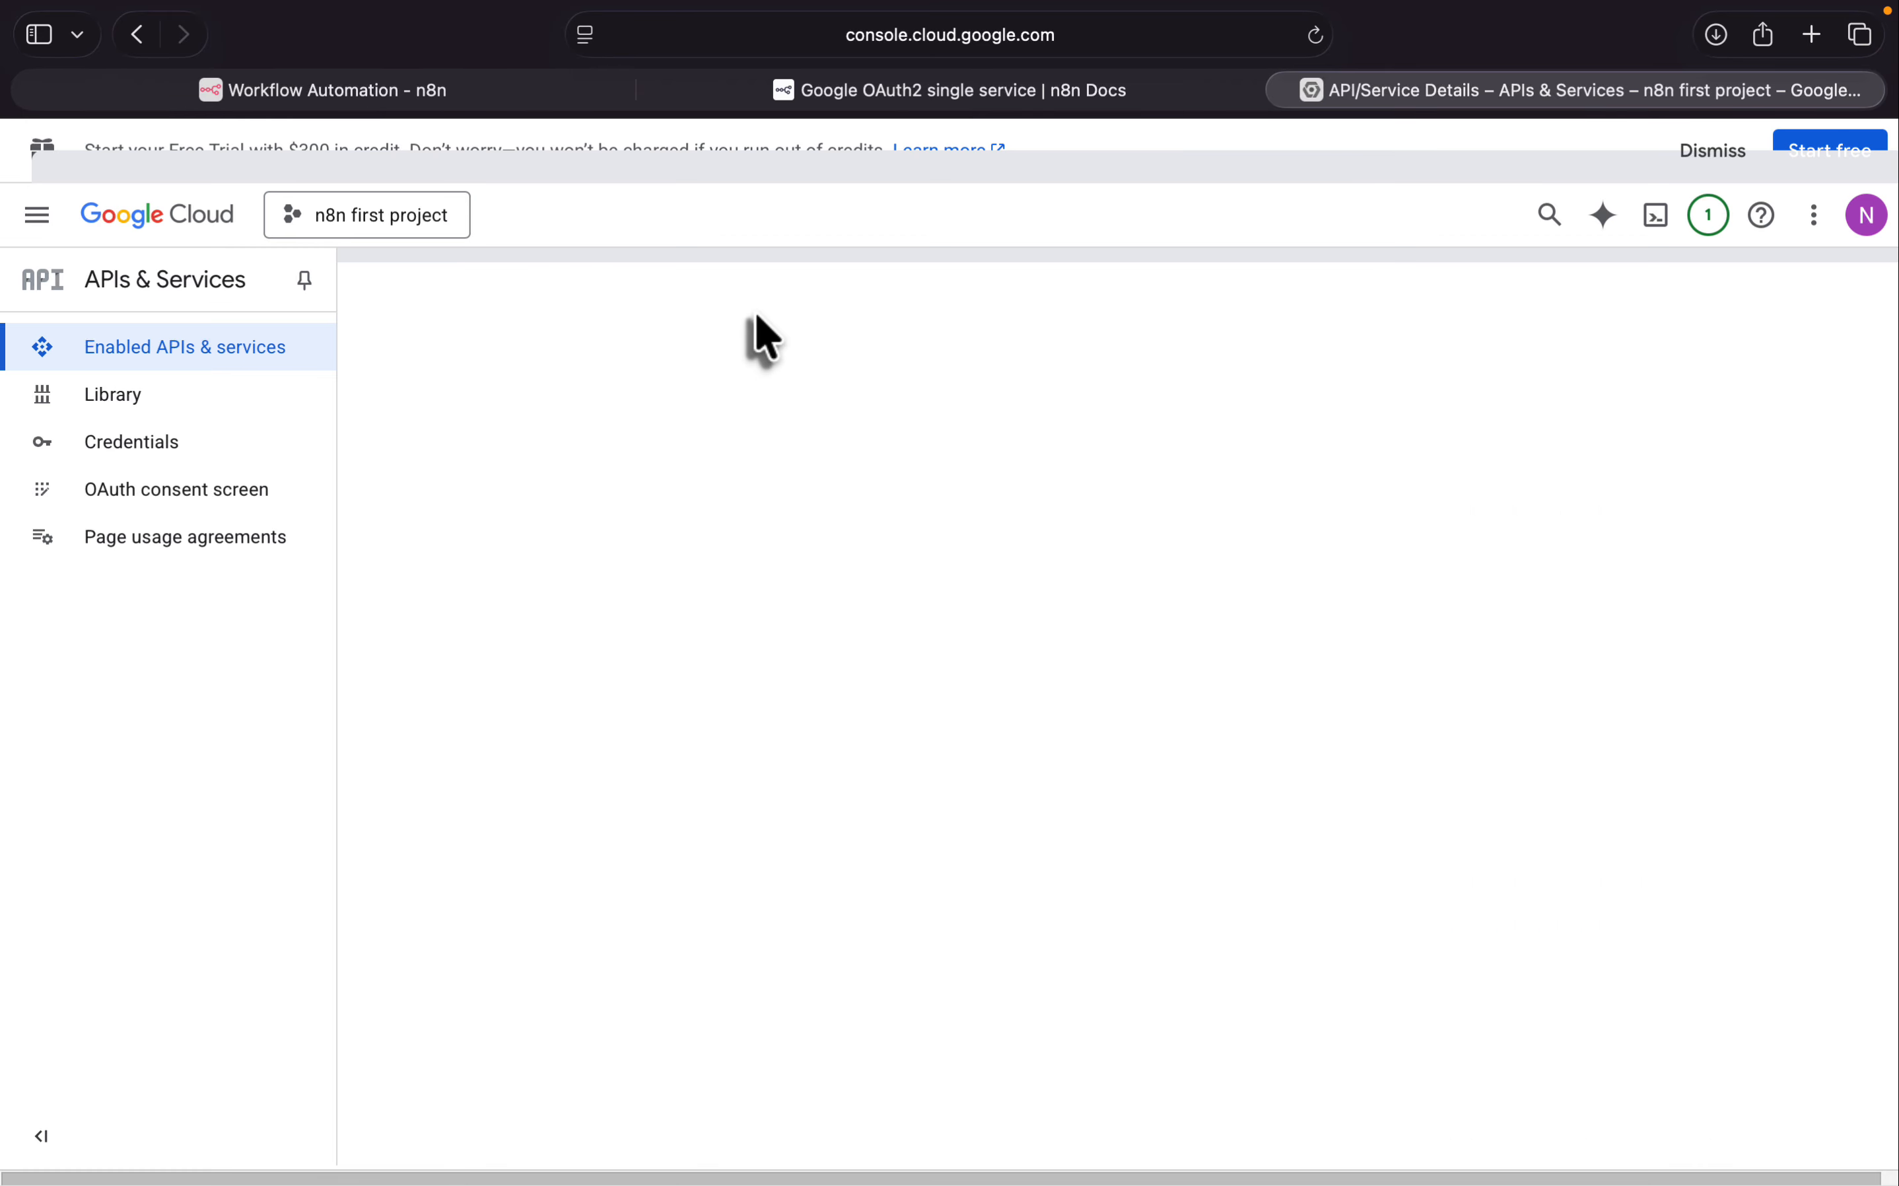
left_click(304, 557)
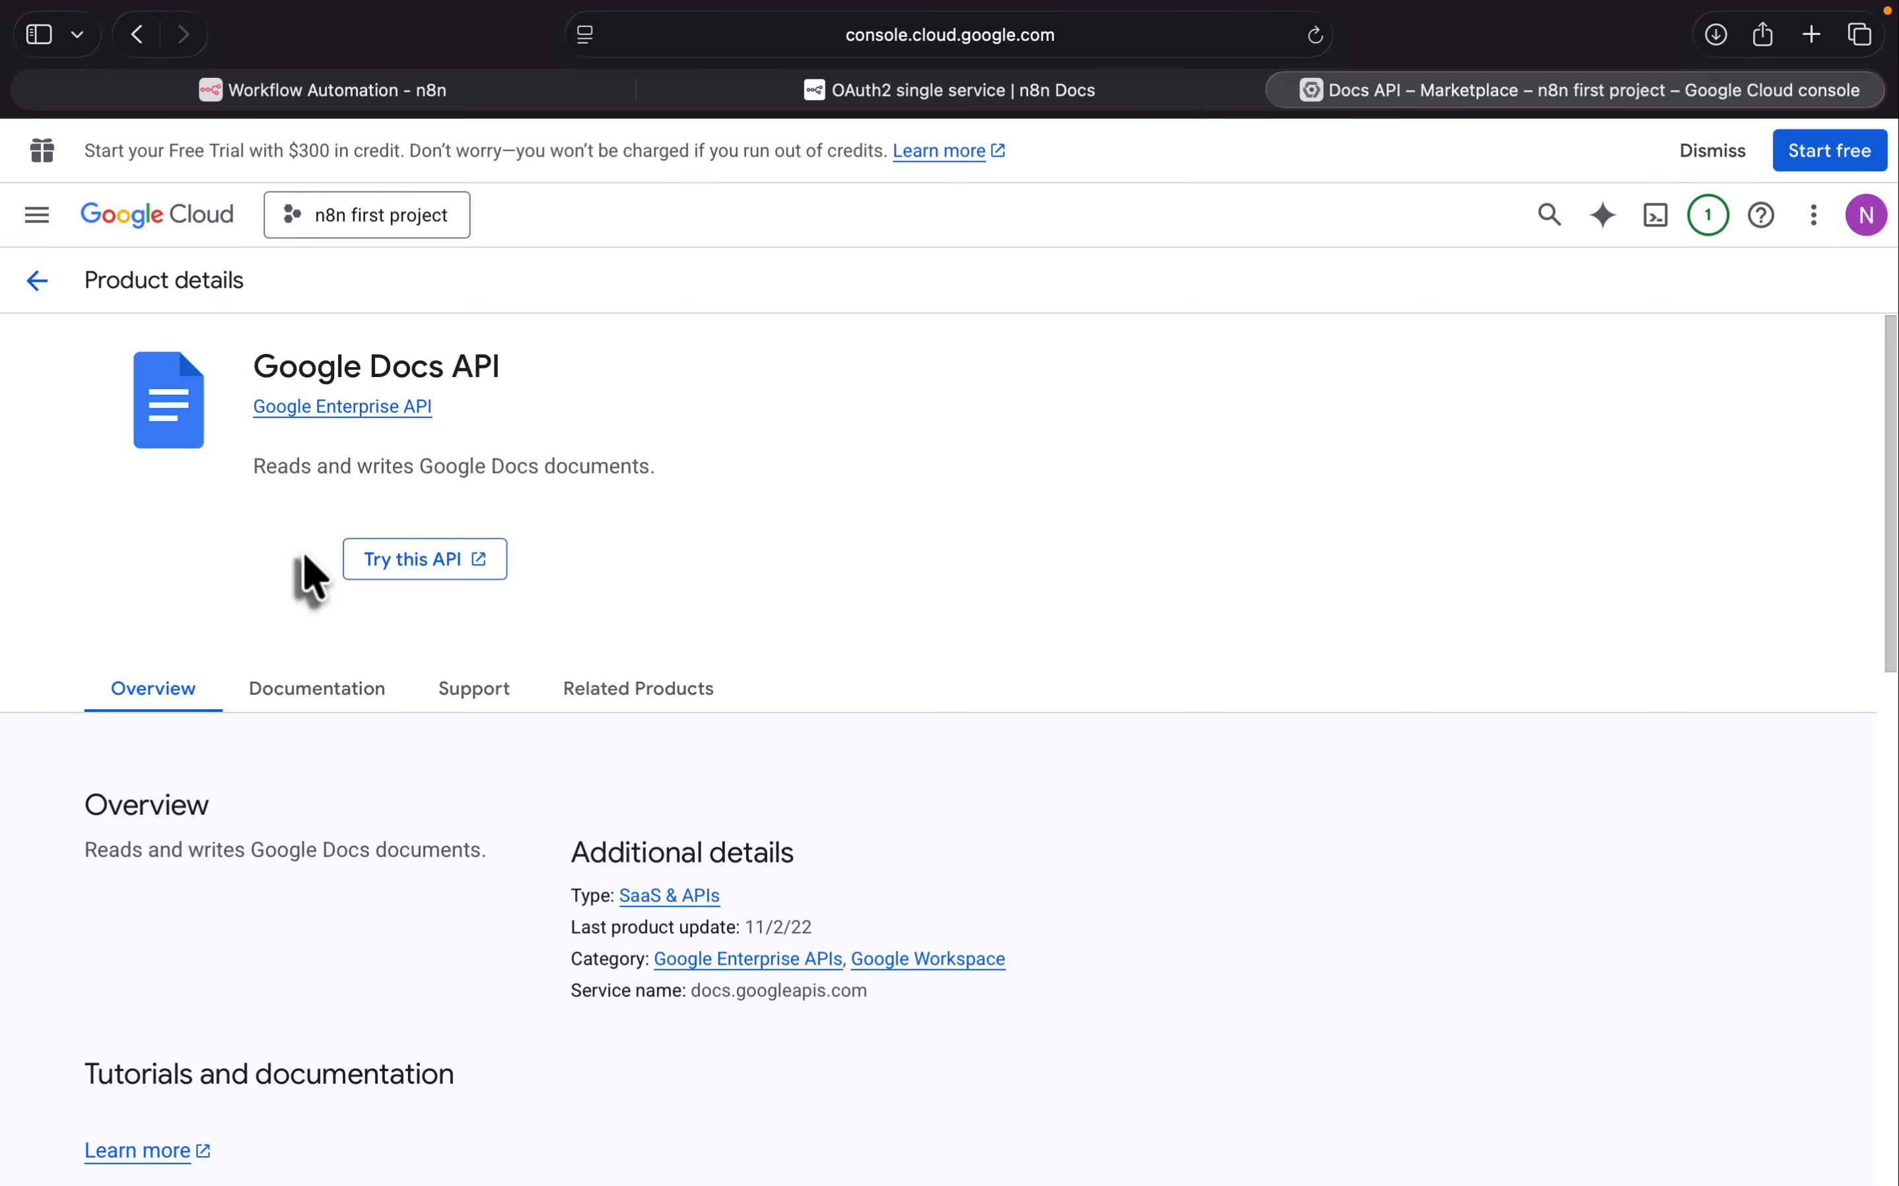
Step: Search the console for "sheet" and enable the Google Sheets API for the n8n first project
left_click(659, 214)
type("sheet")
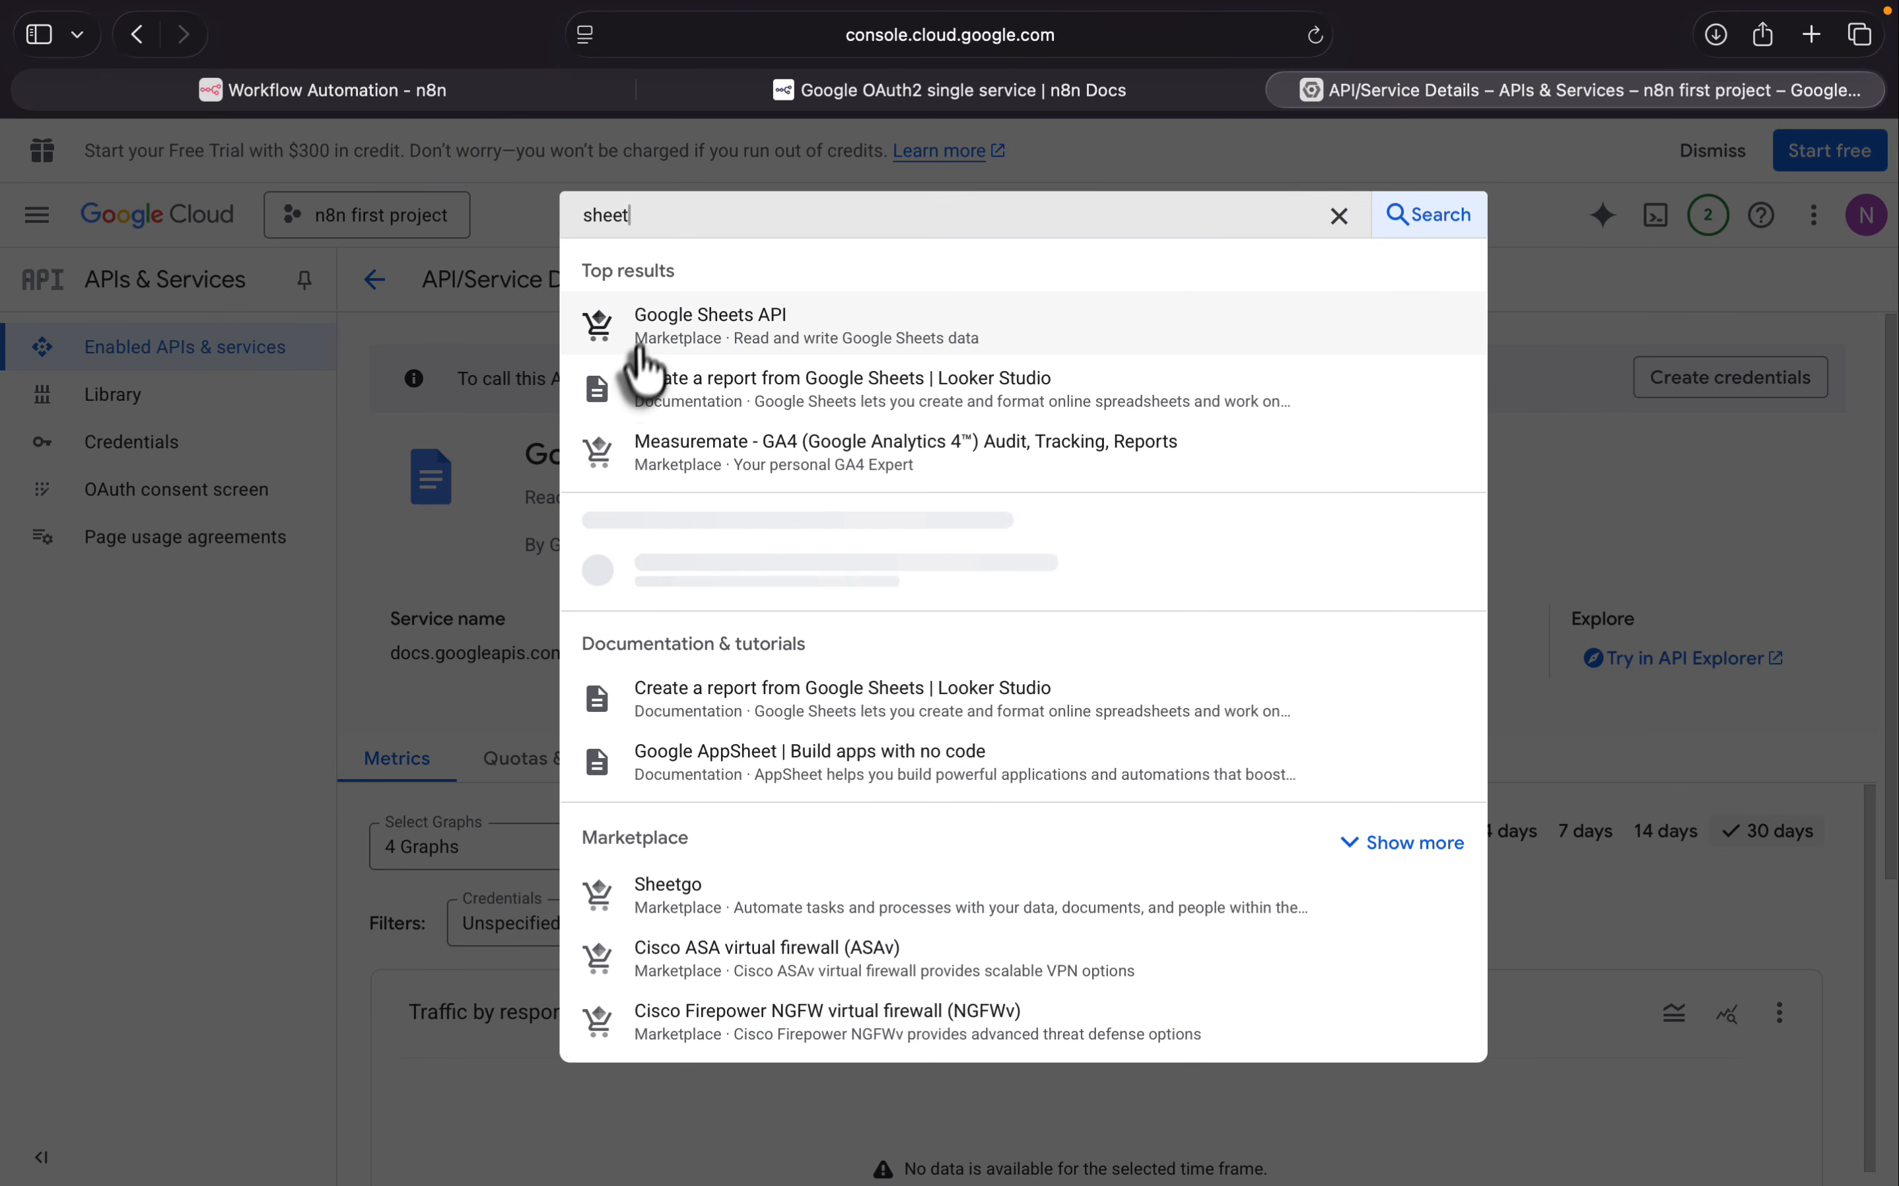
left_click(725, 329)
left_click(302, 555)
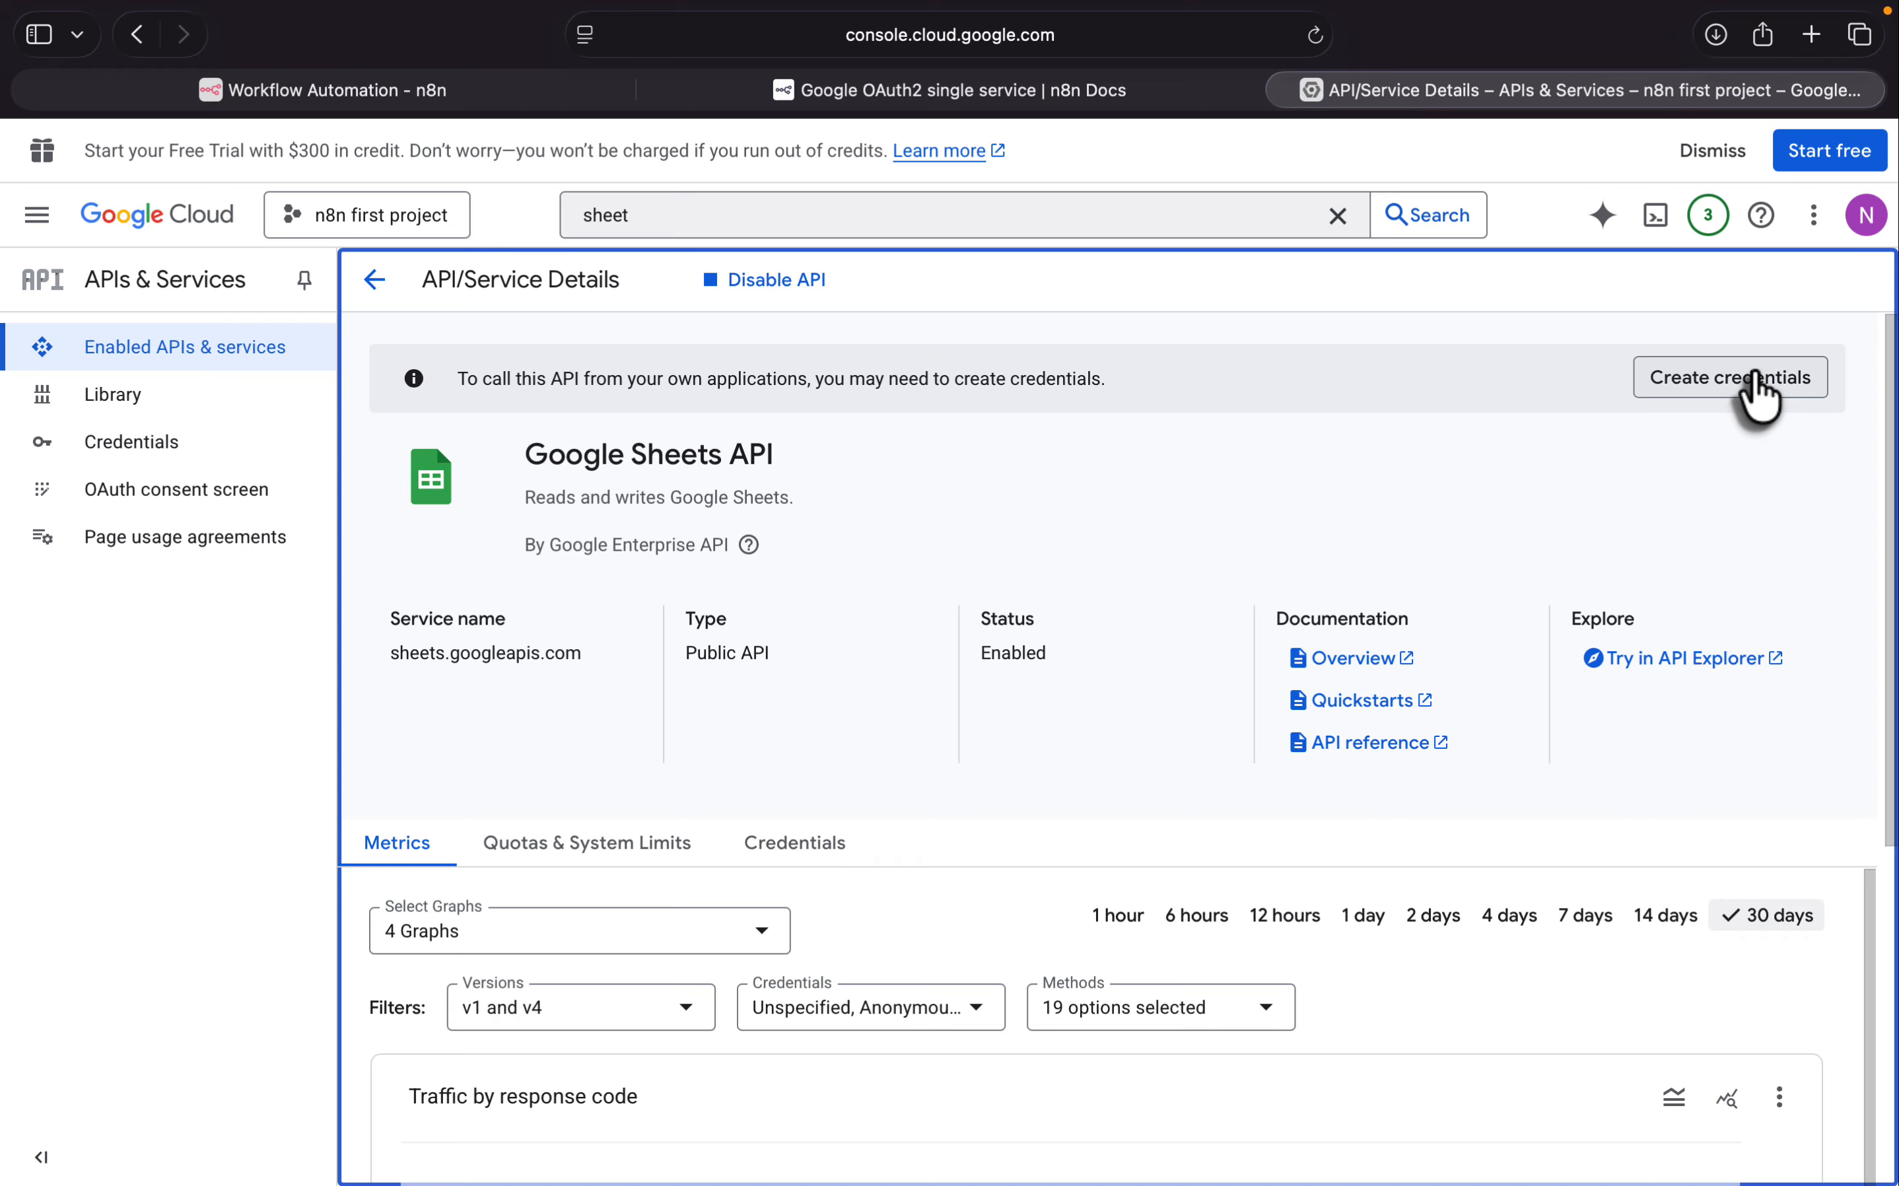
Step: Start User data credentials for the Google Sheets API, with app name "n8n first project" and the account's e-mail as user support contact
left_click(1708, 384)
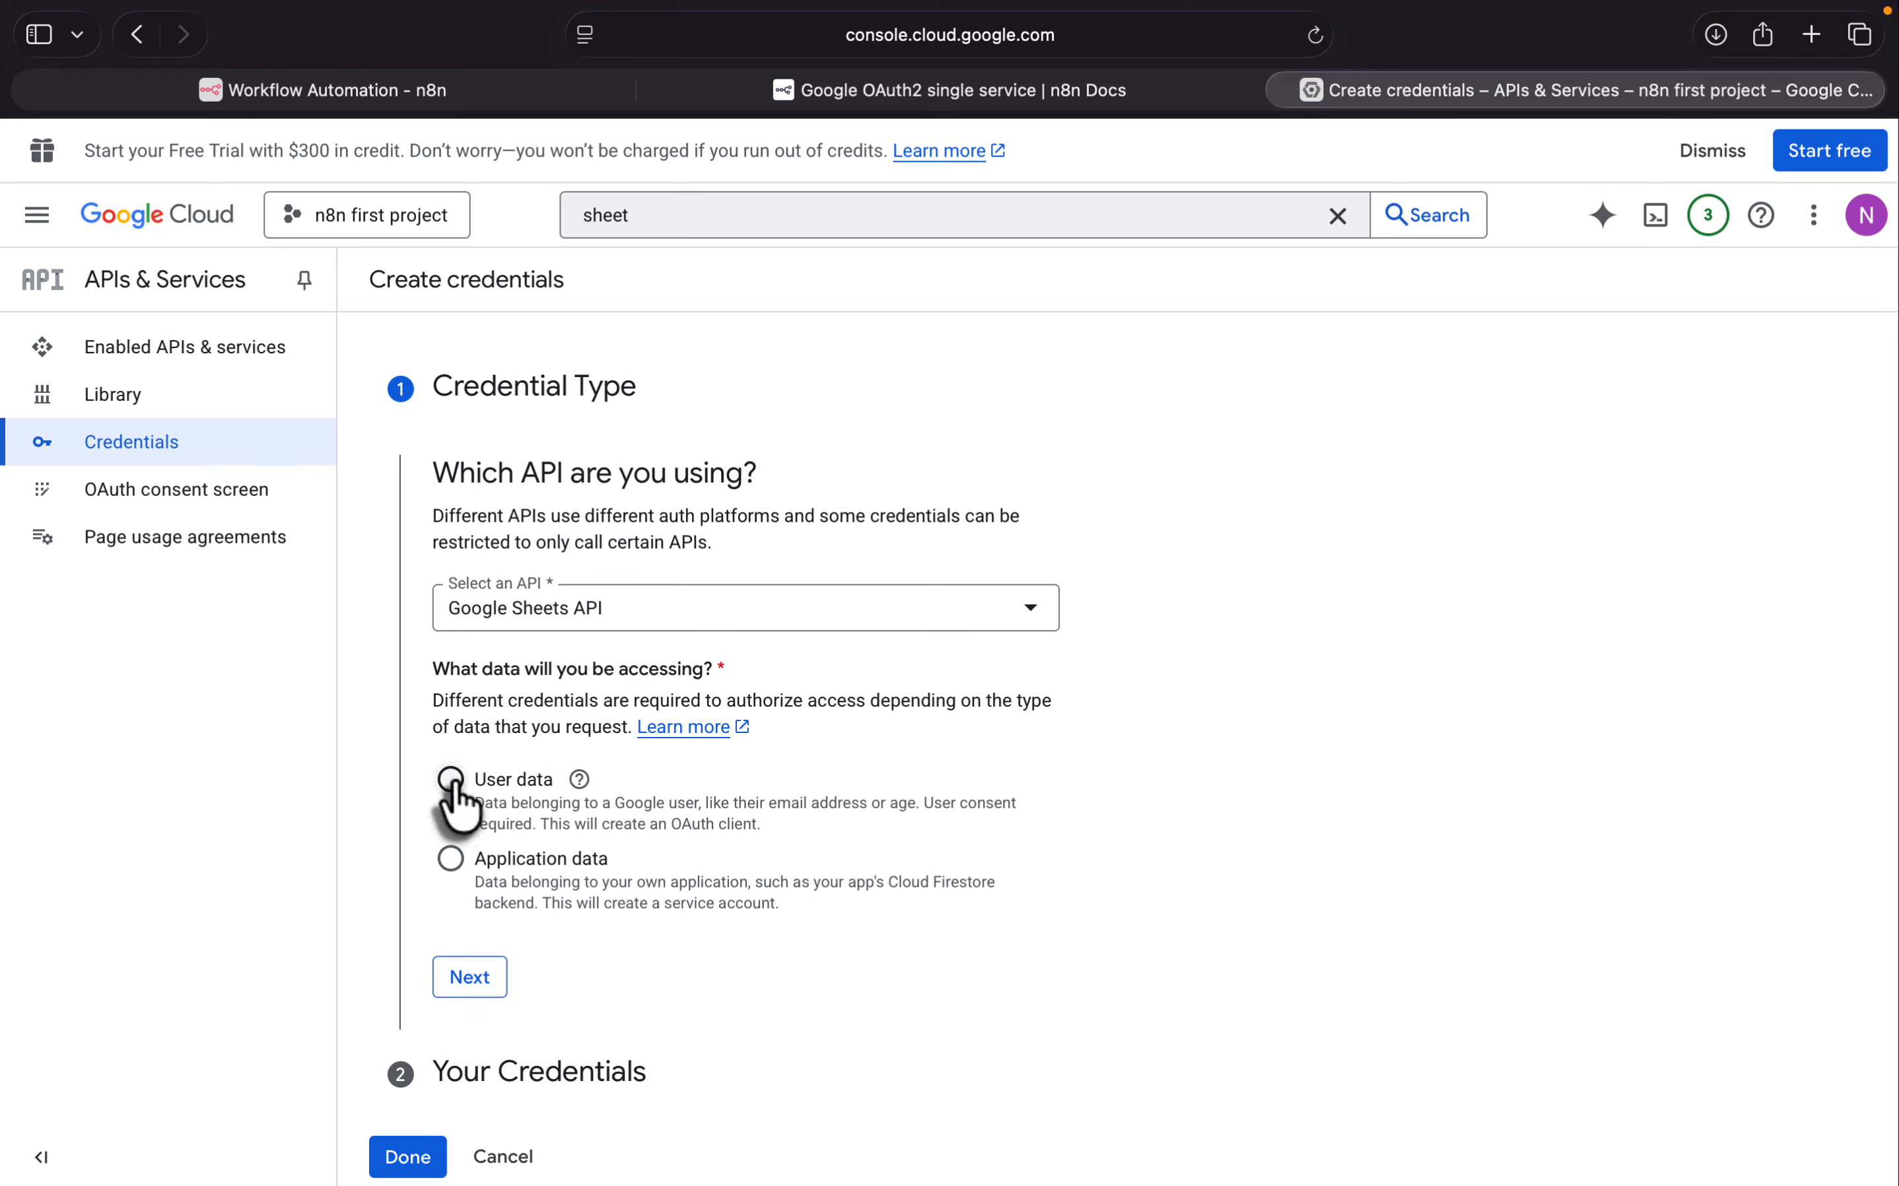
left_click(463, 979)
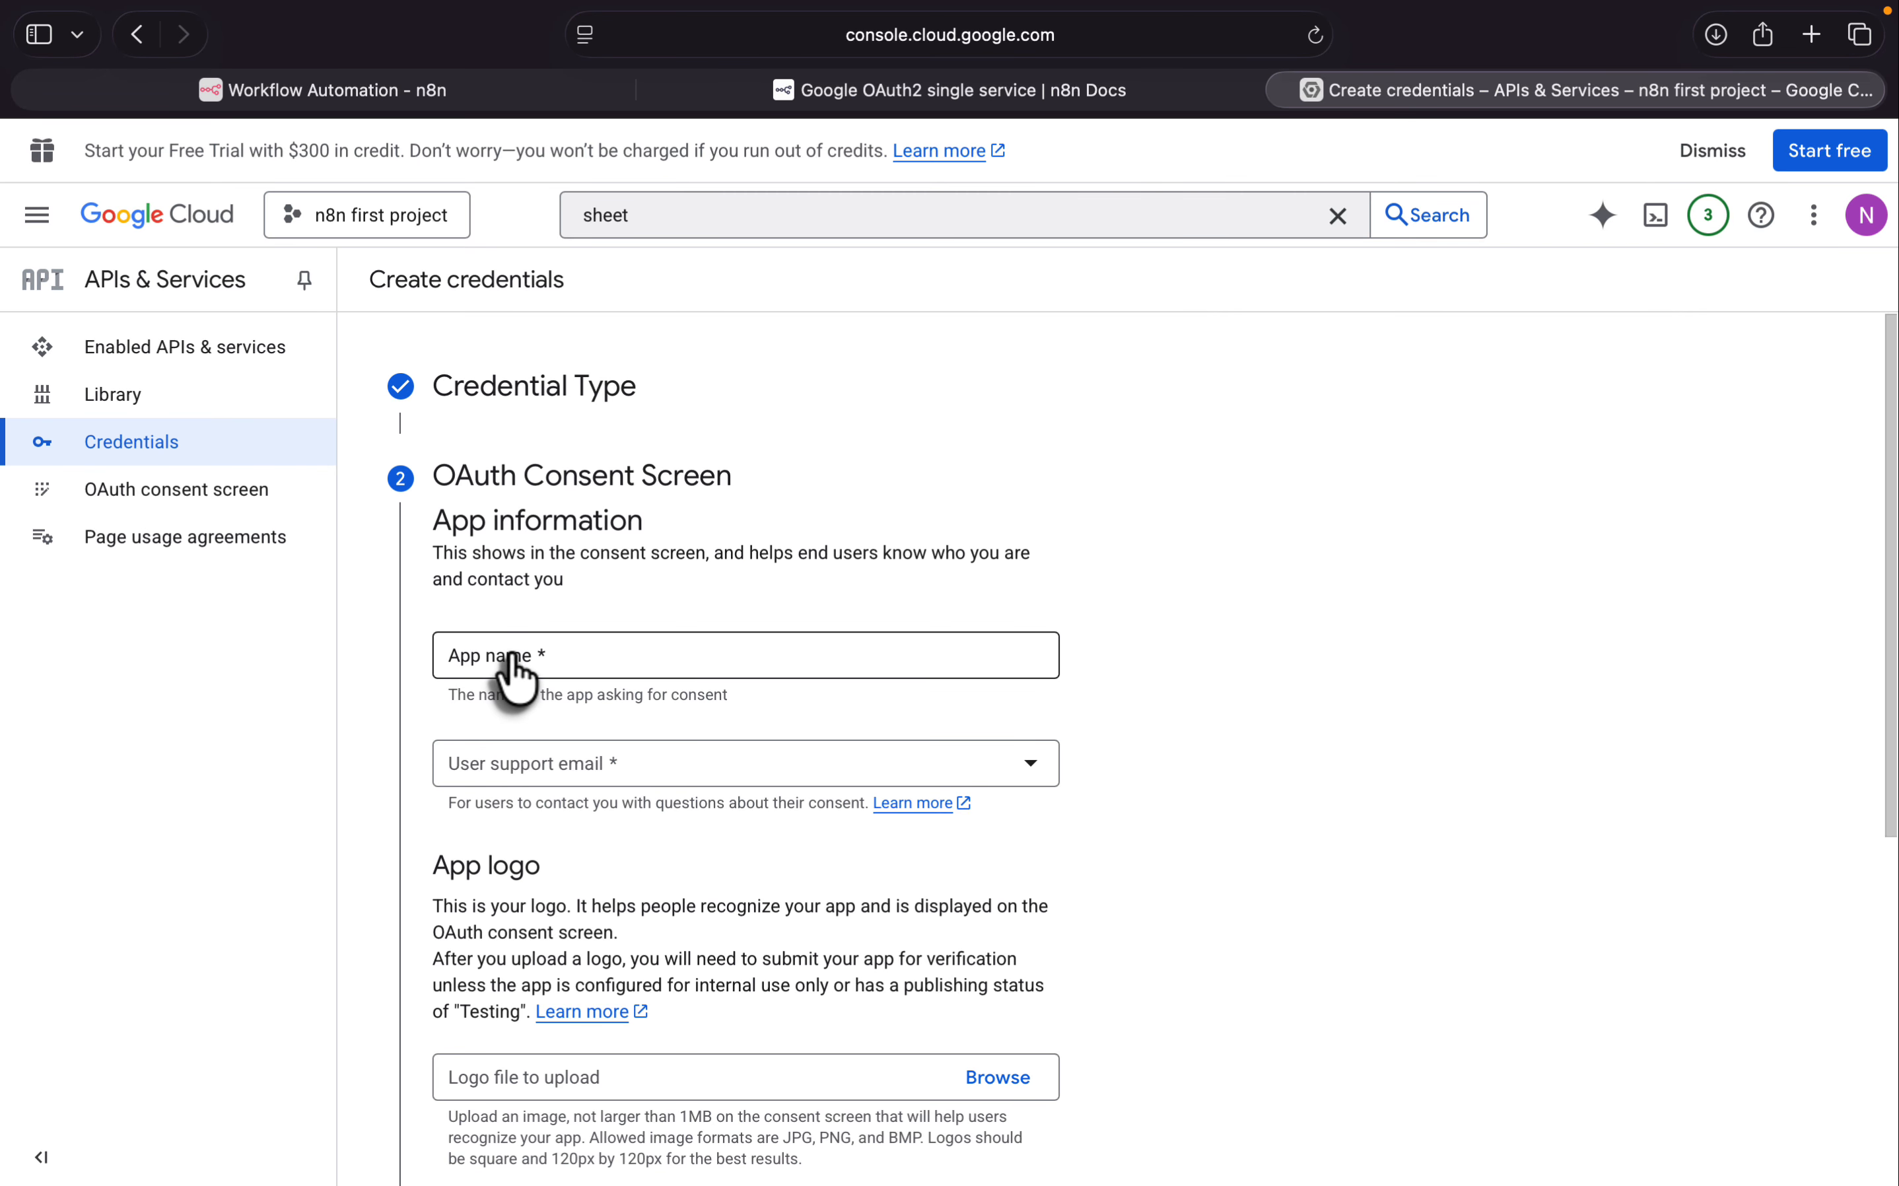
left_click(511, 663)
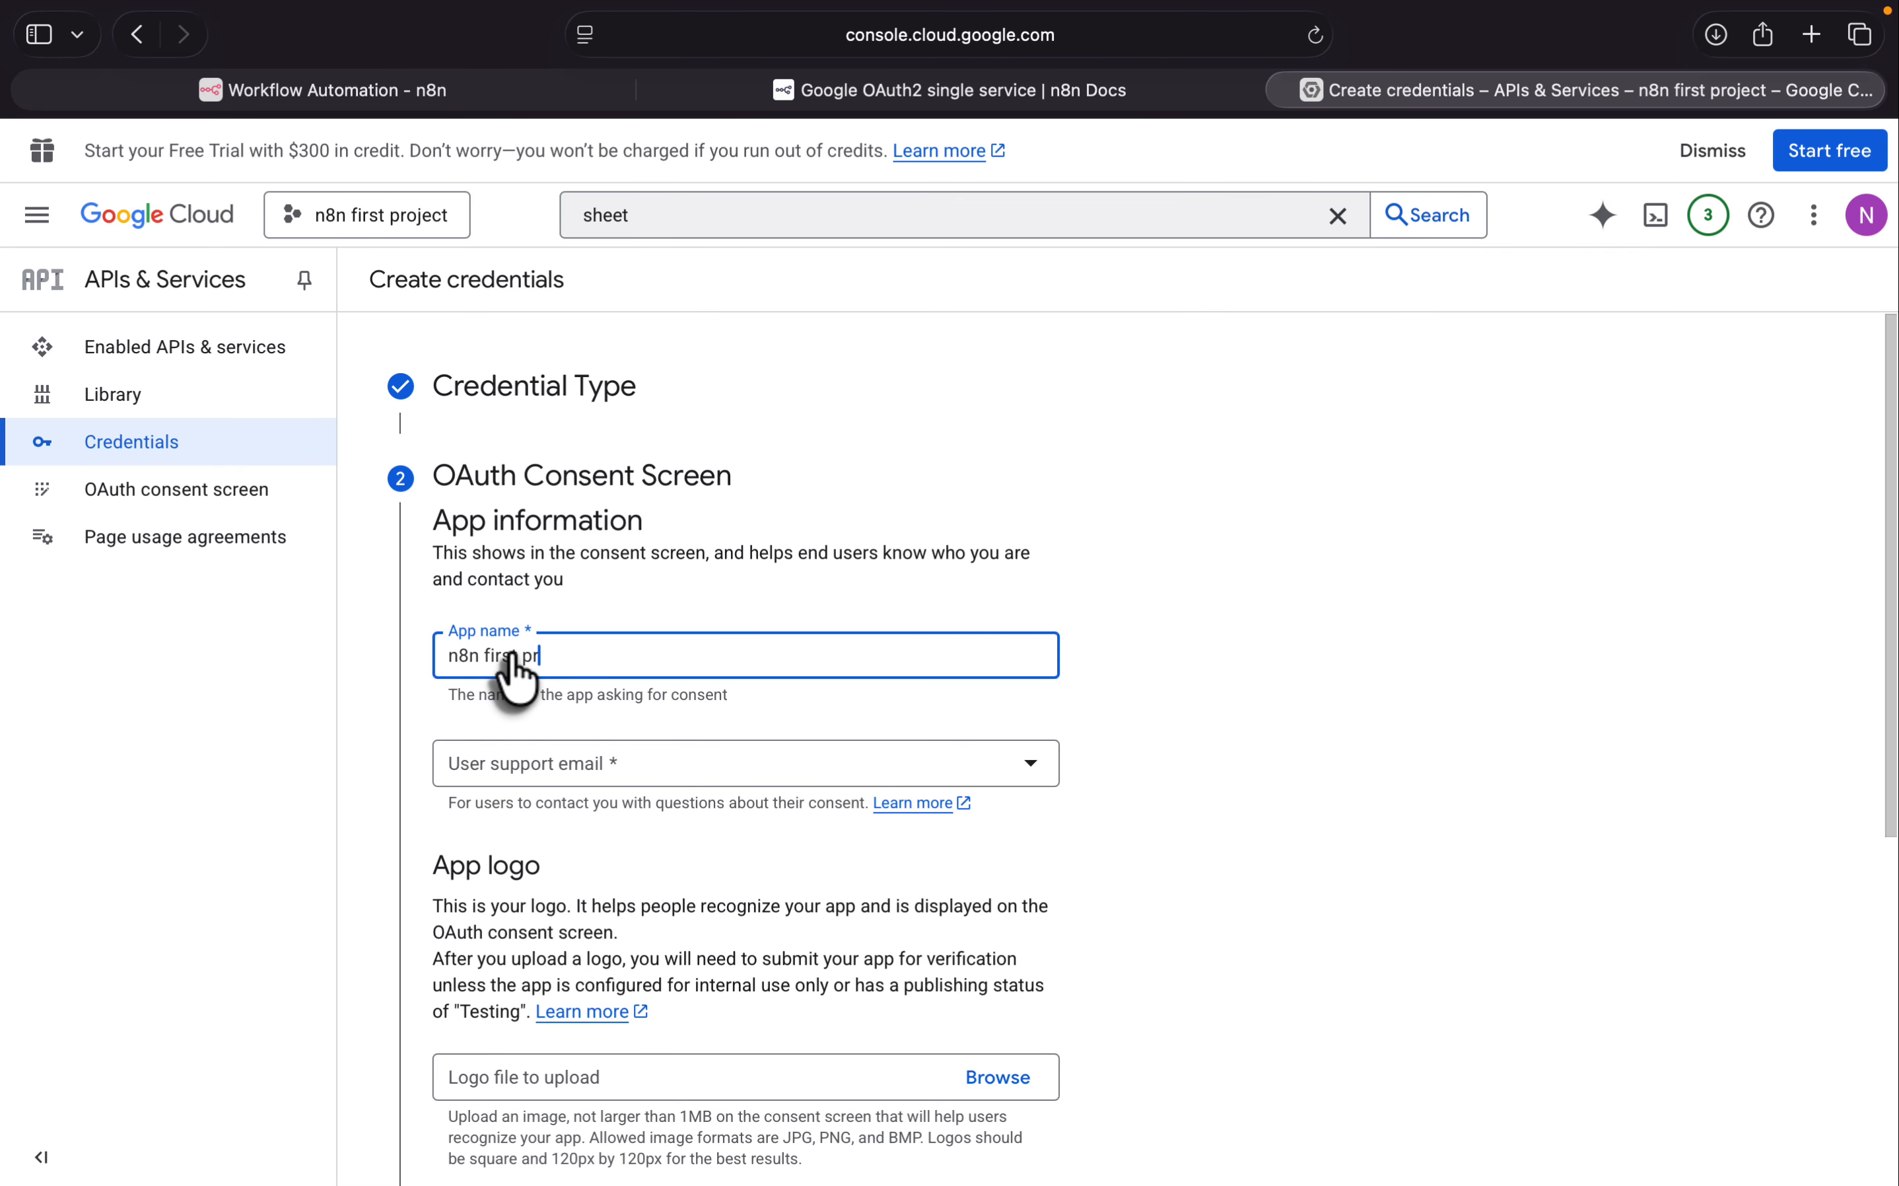
left_click(539, 773)
left_click(593, 781)
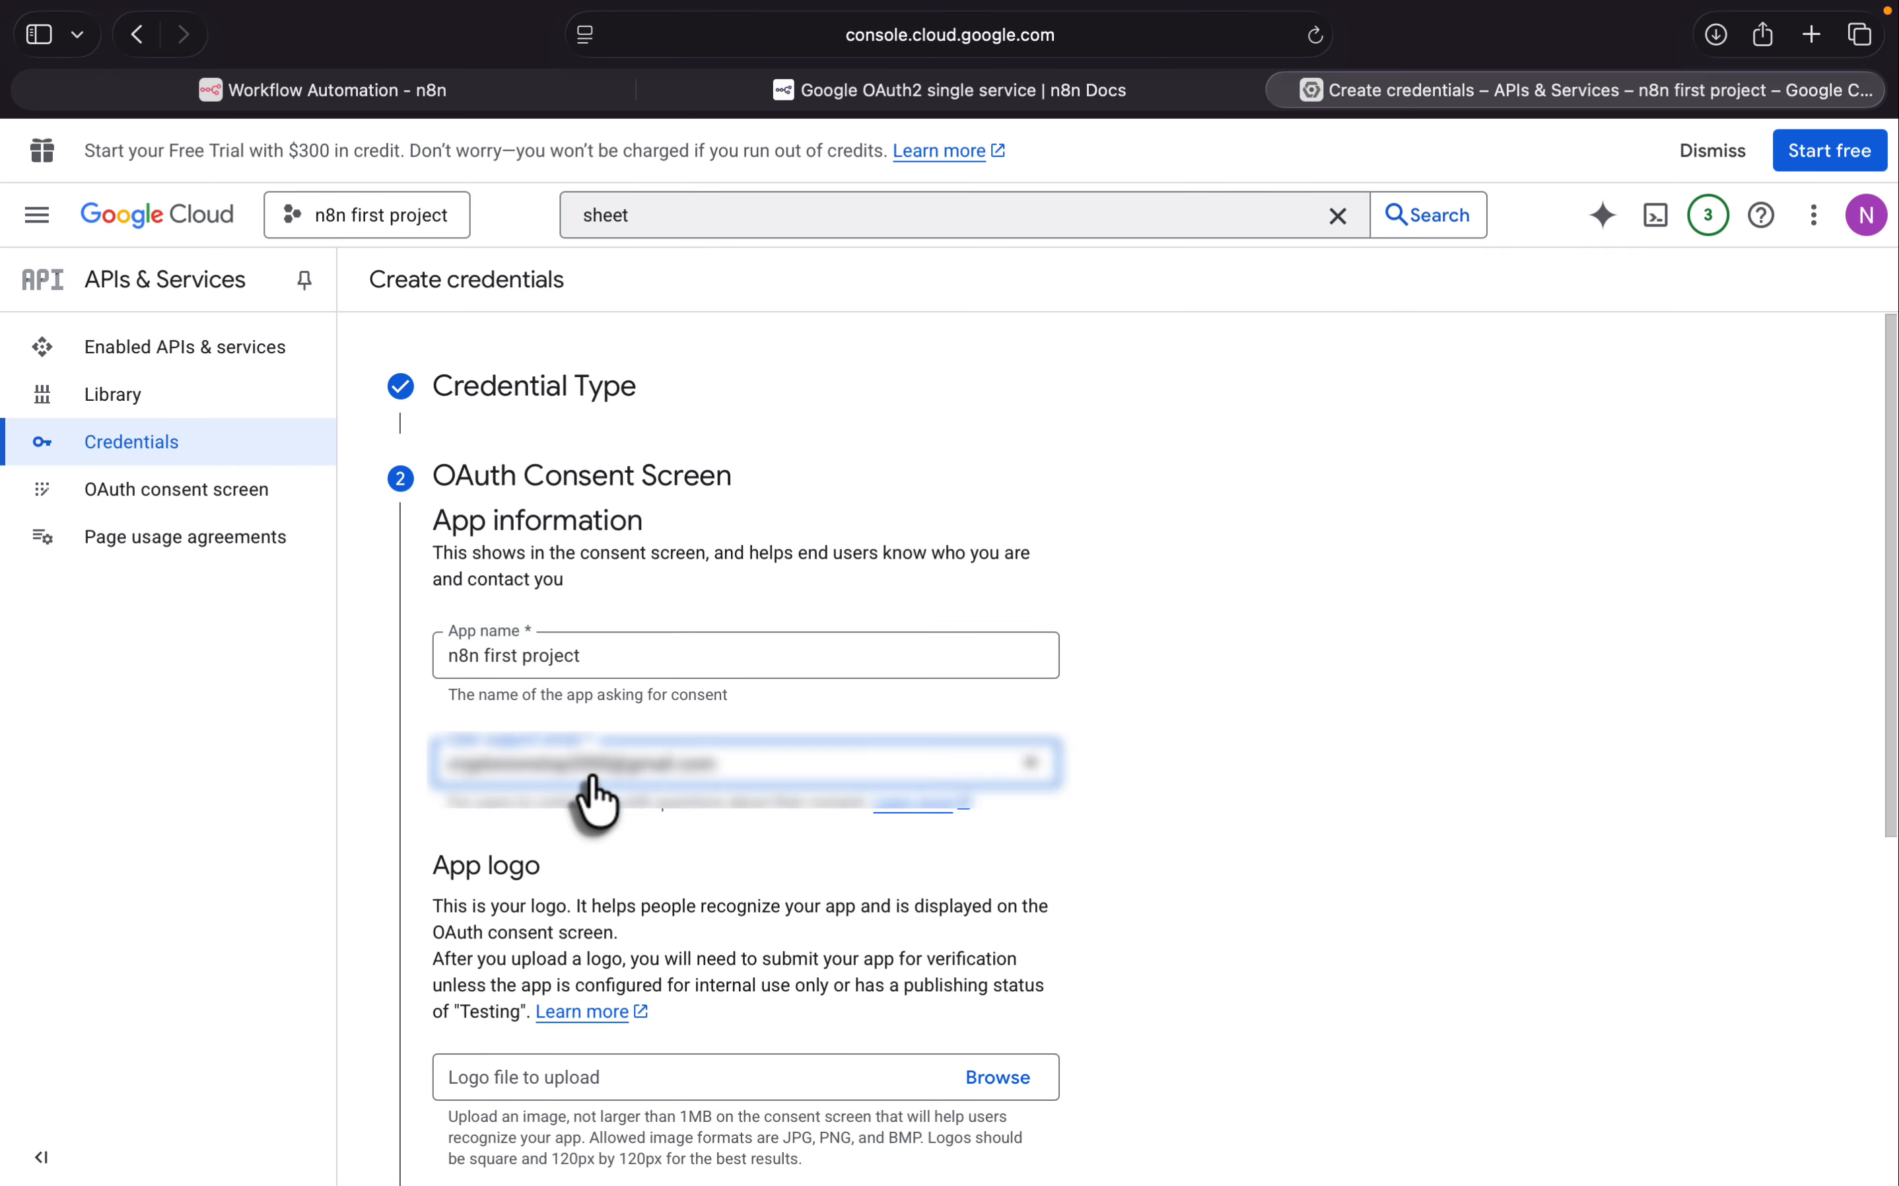
Step: Enter the developer contact e-mail address and save the OAuth consent screen section
left_click(1274, 790)
scroll(1278, 793, "down", 5)
scroll(1278, 792, "down", 2)
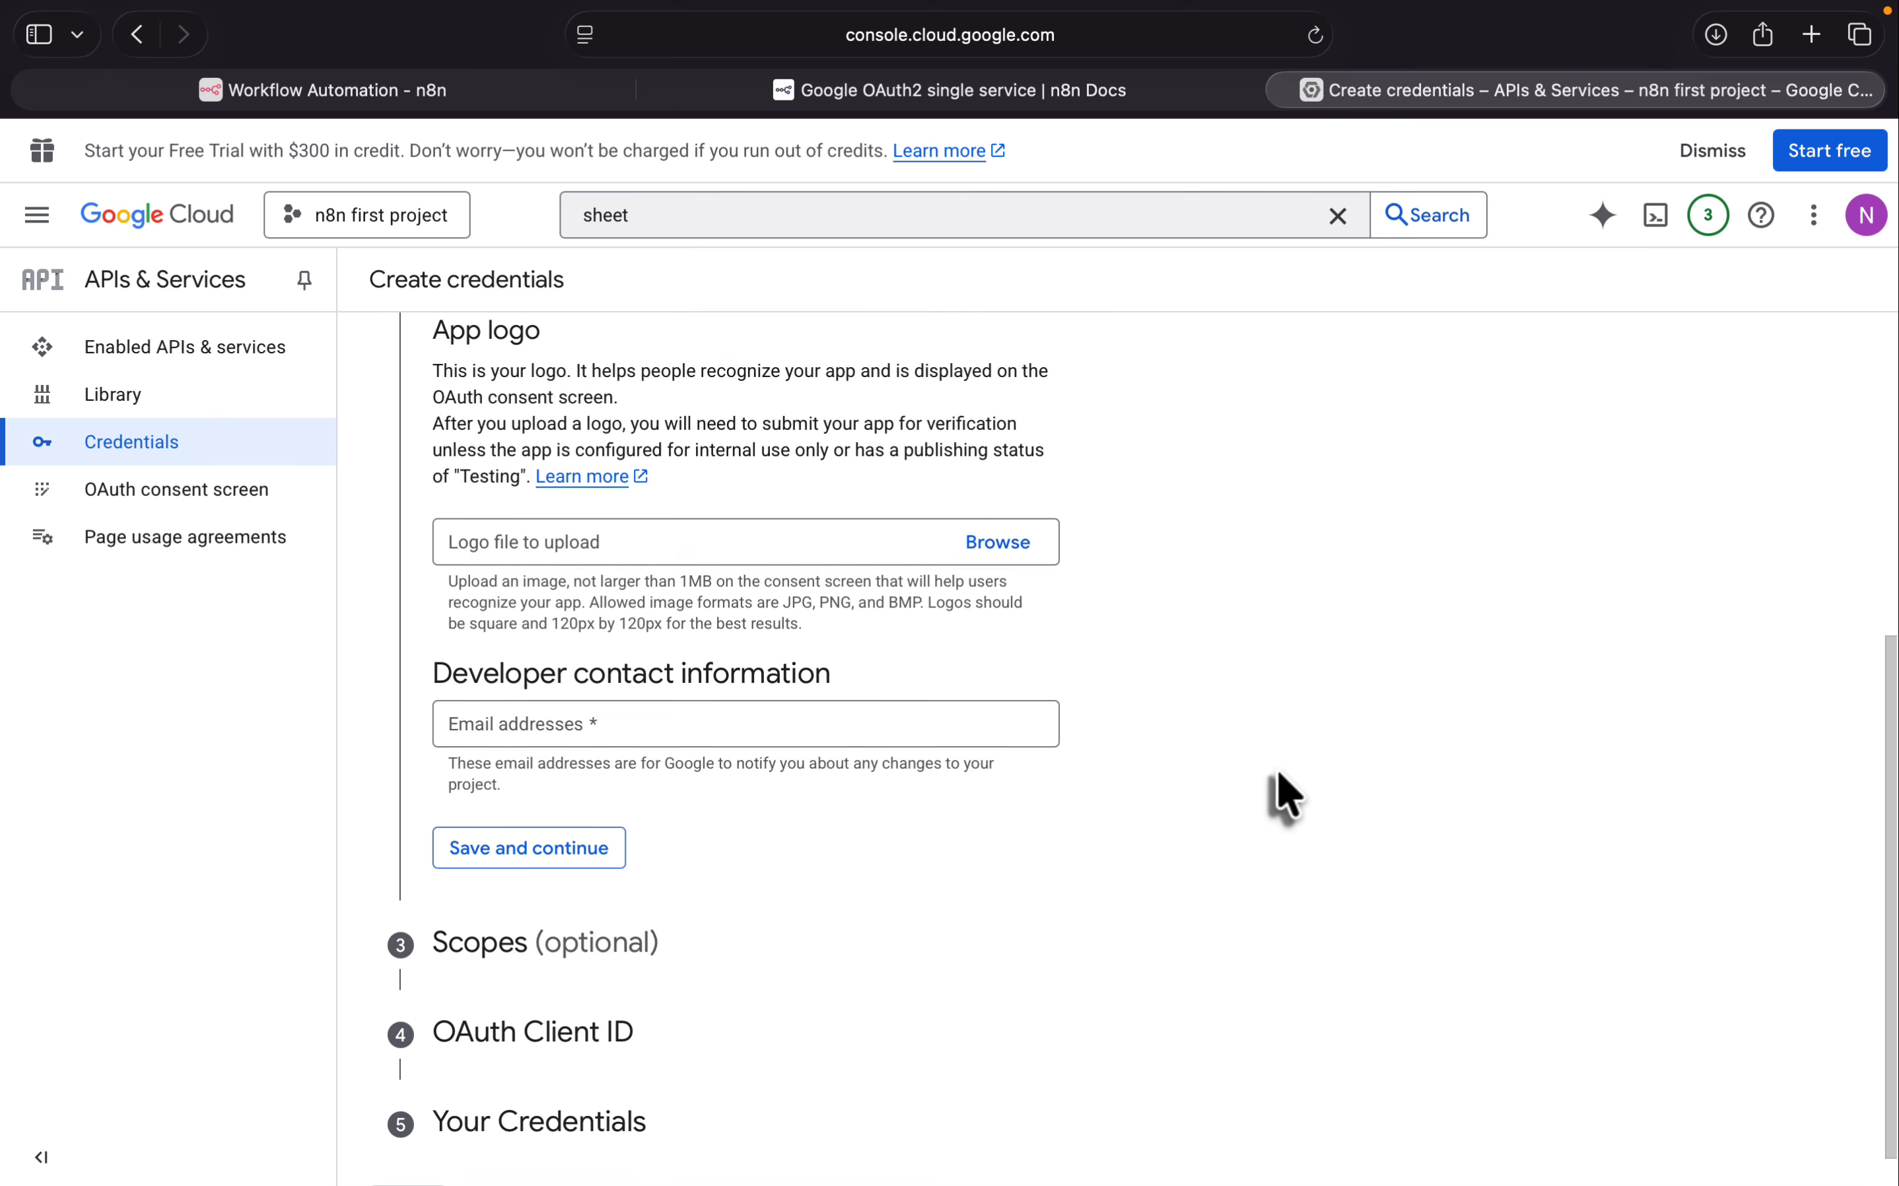
left_click(568, 696)
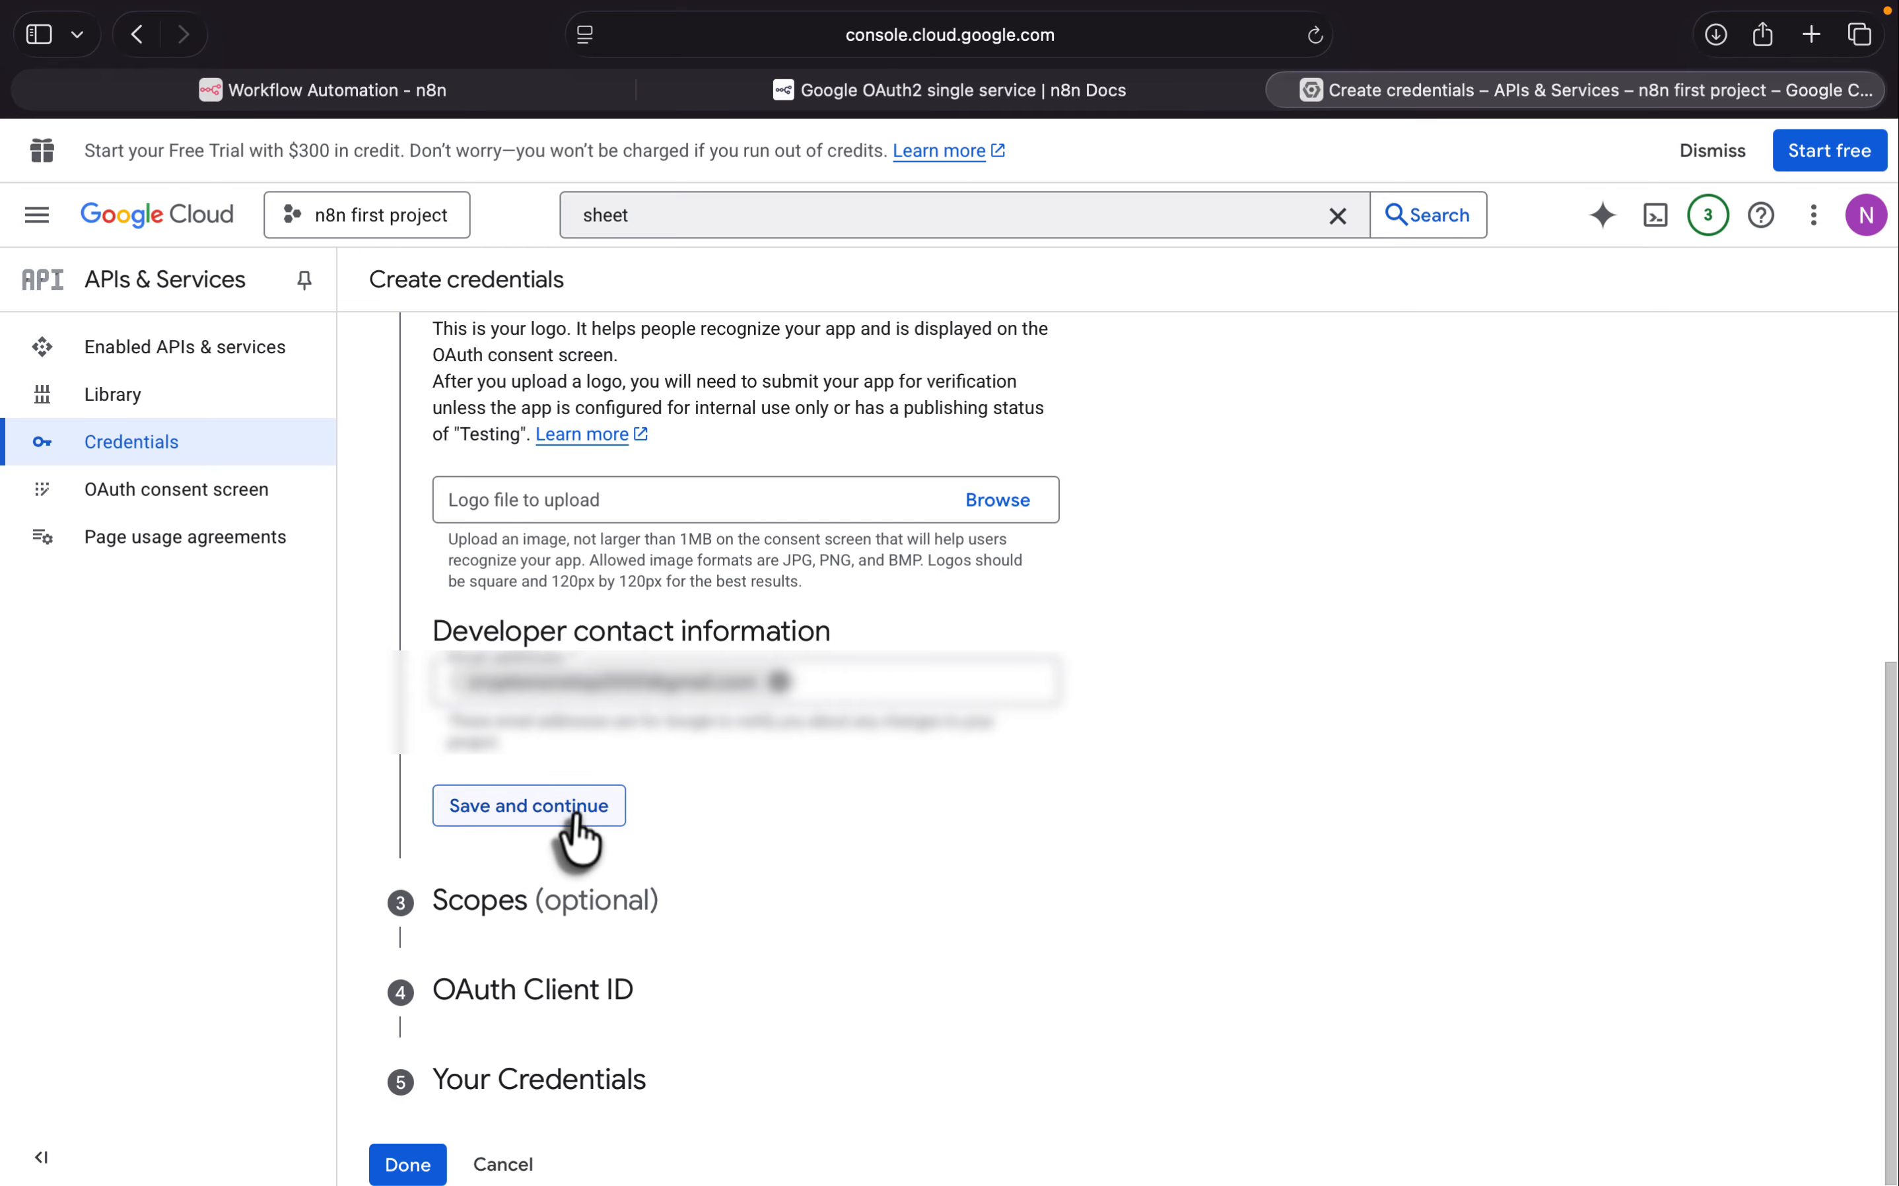
left_click(514, 815)
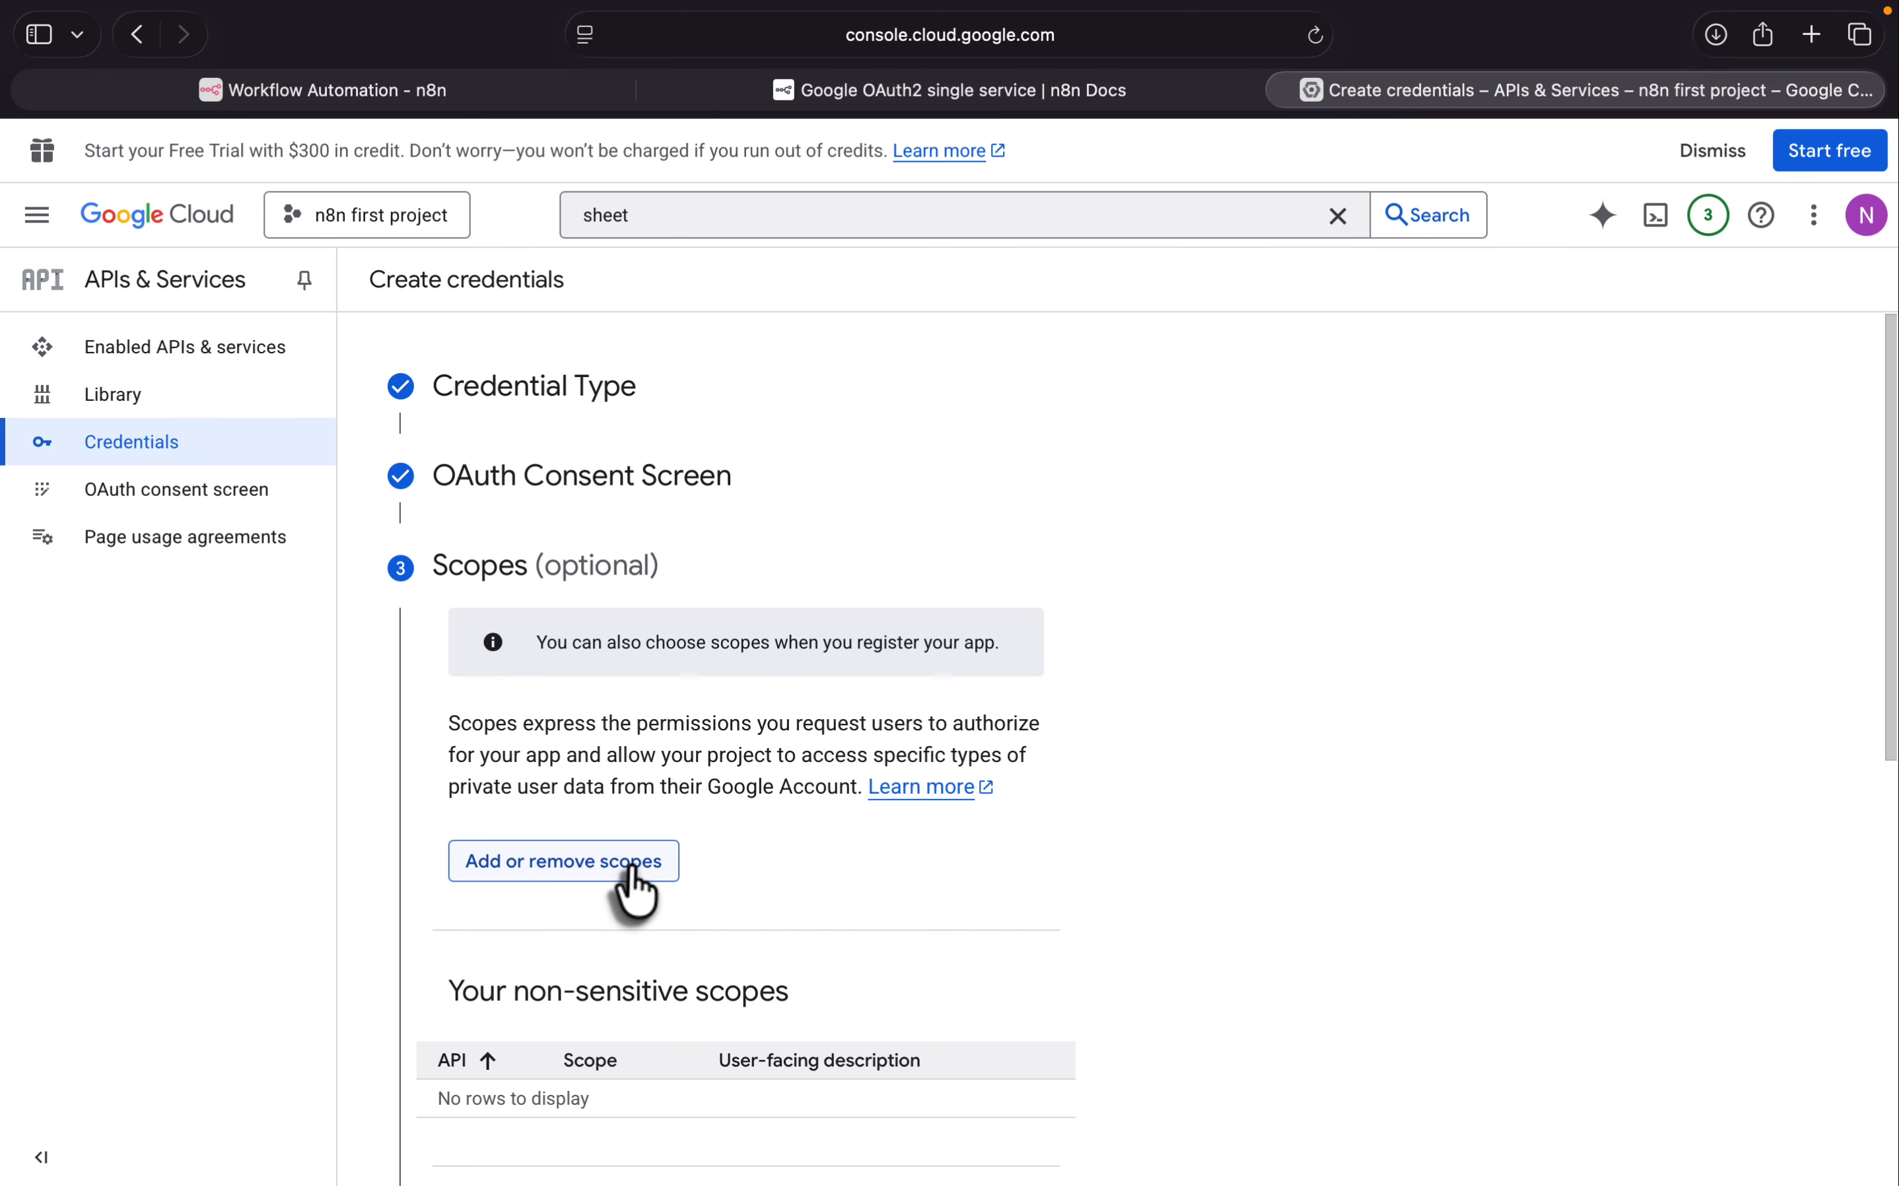
Step: Add all ten scopes on the first page of the scope list to the credentials and save the Scopes section
left_click(563, 867)
left_click(978, 412)
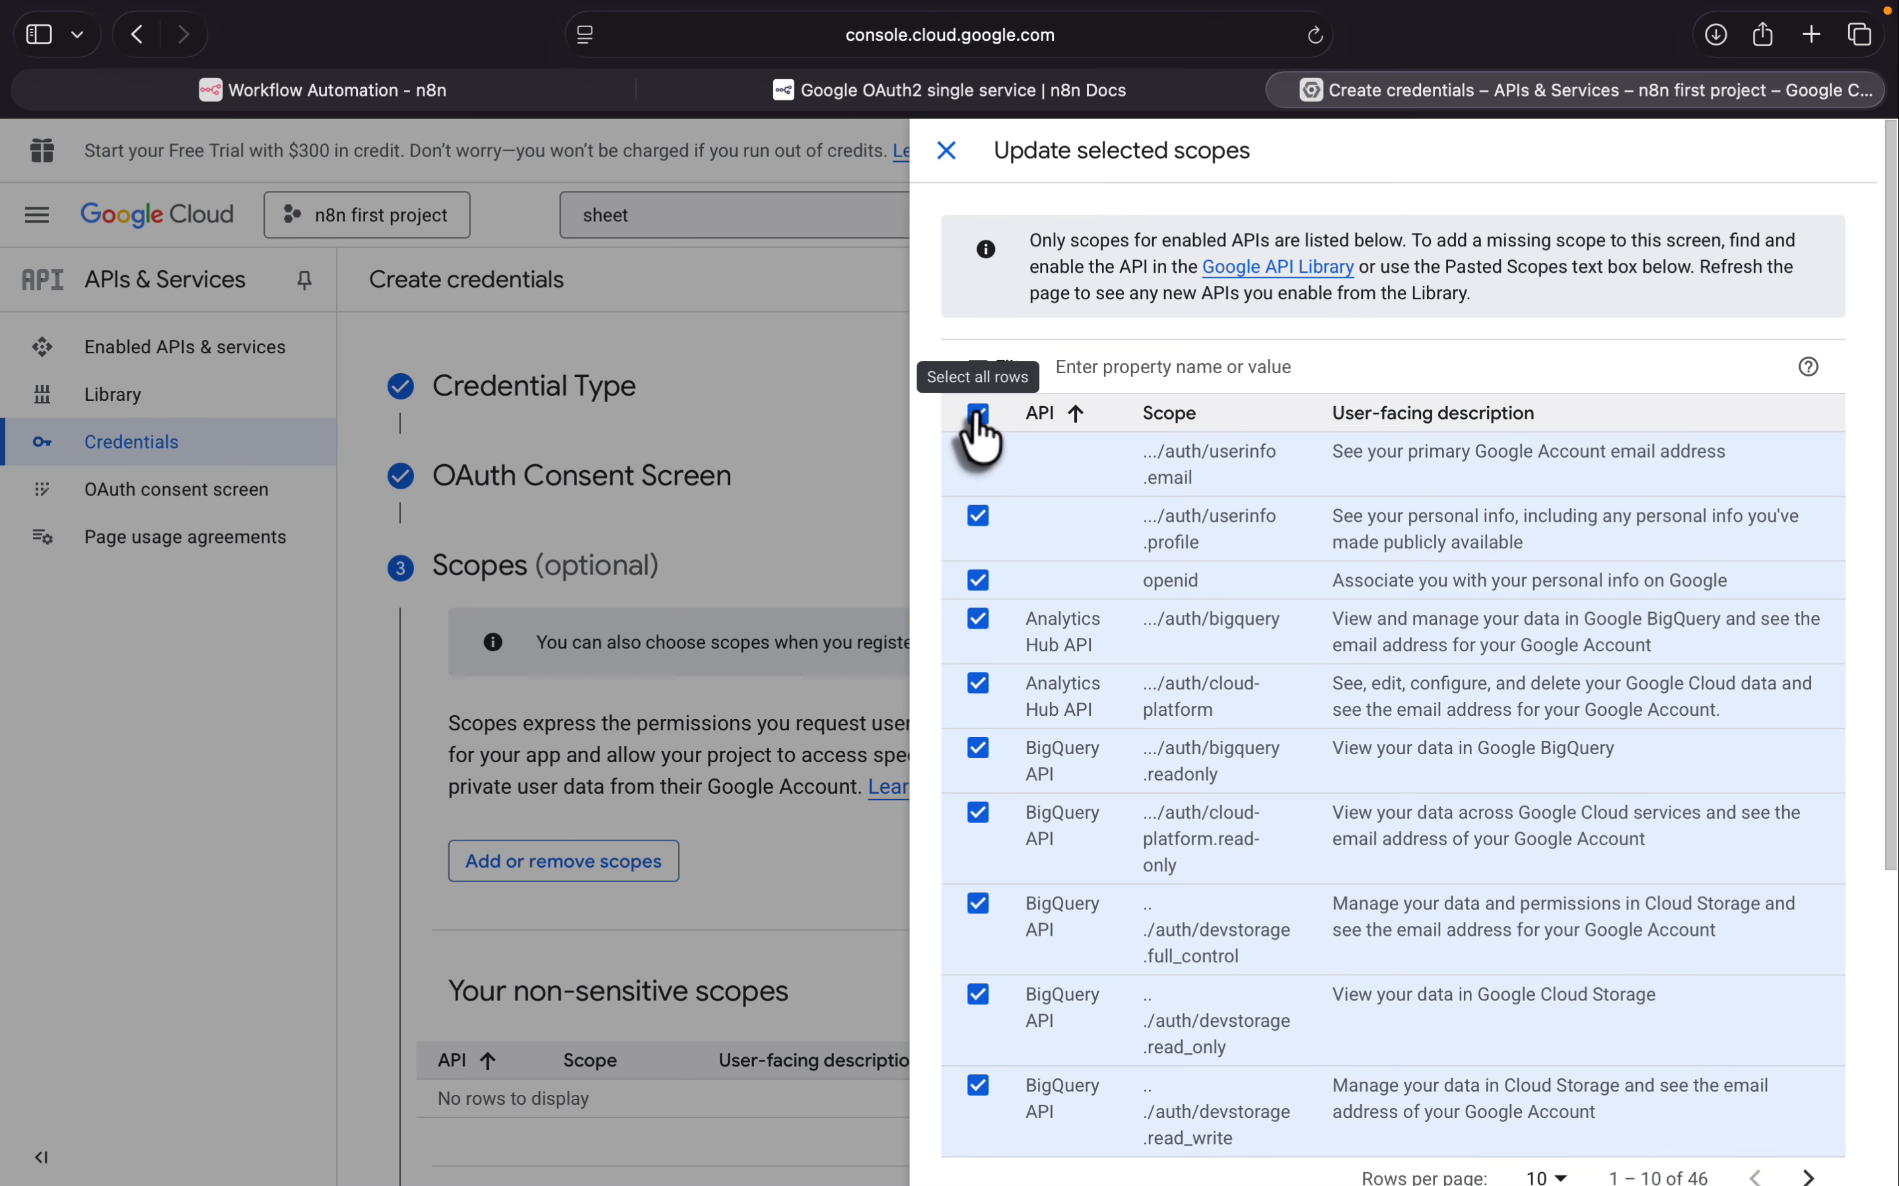
left_click_drag(1891, 532, 1893, 847)
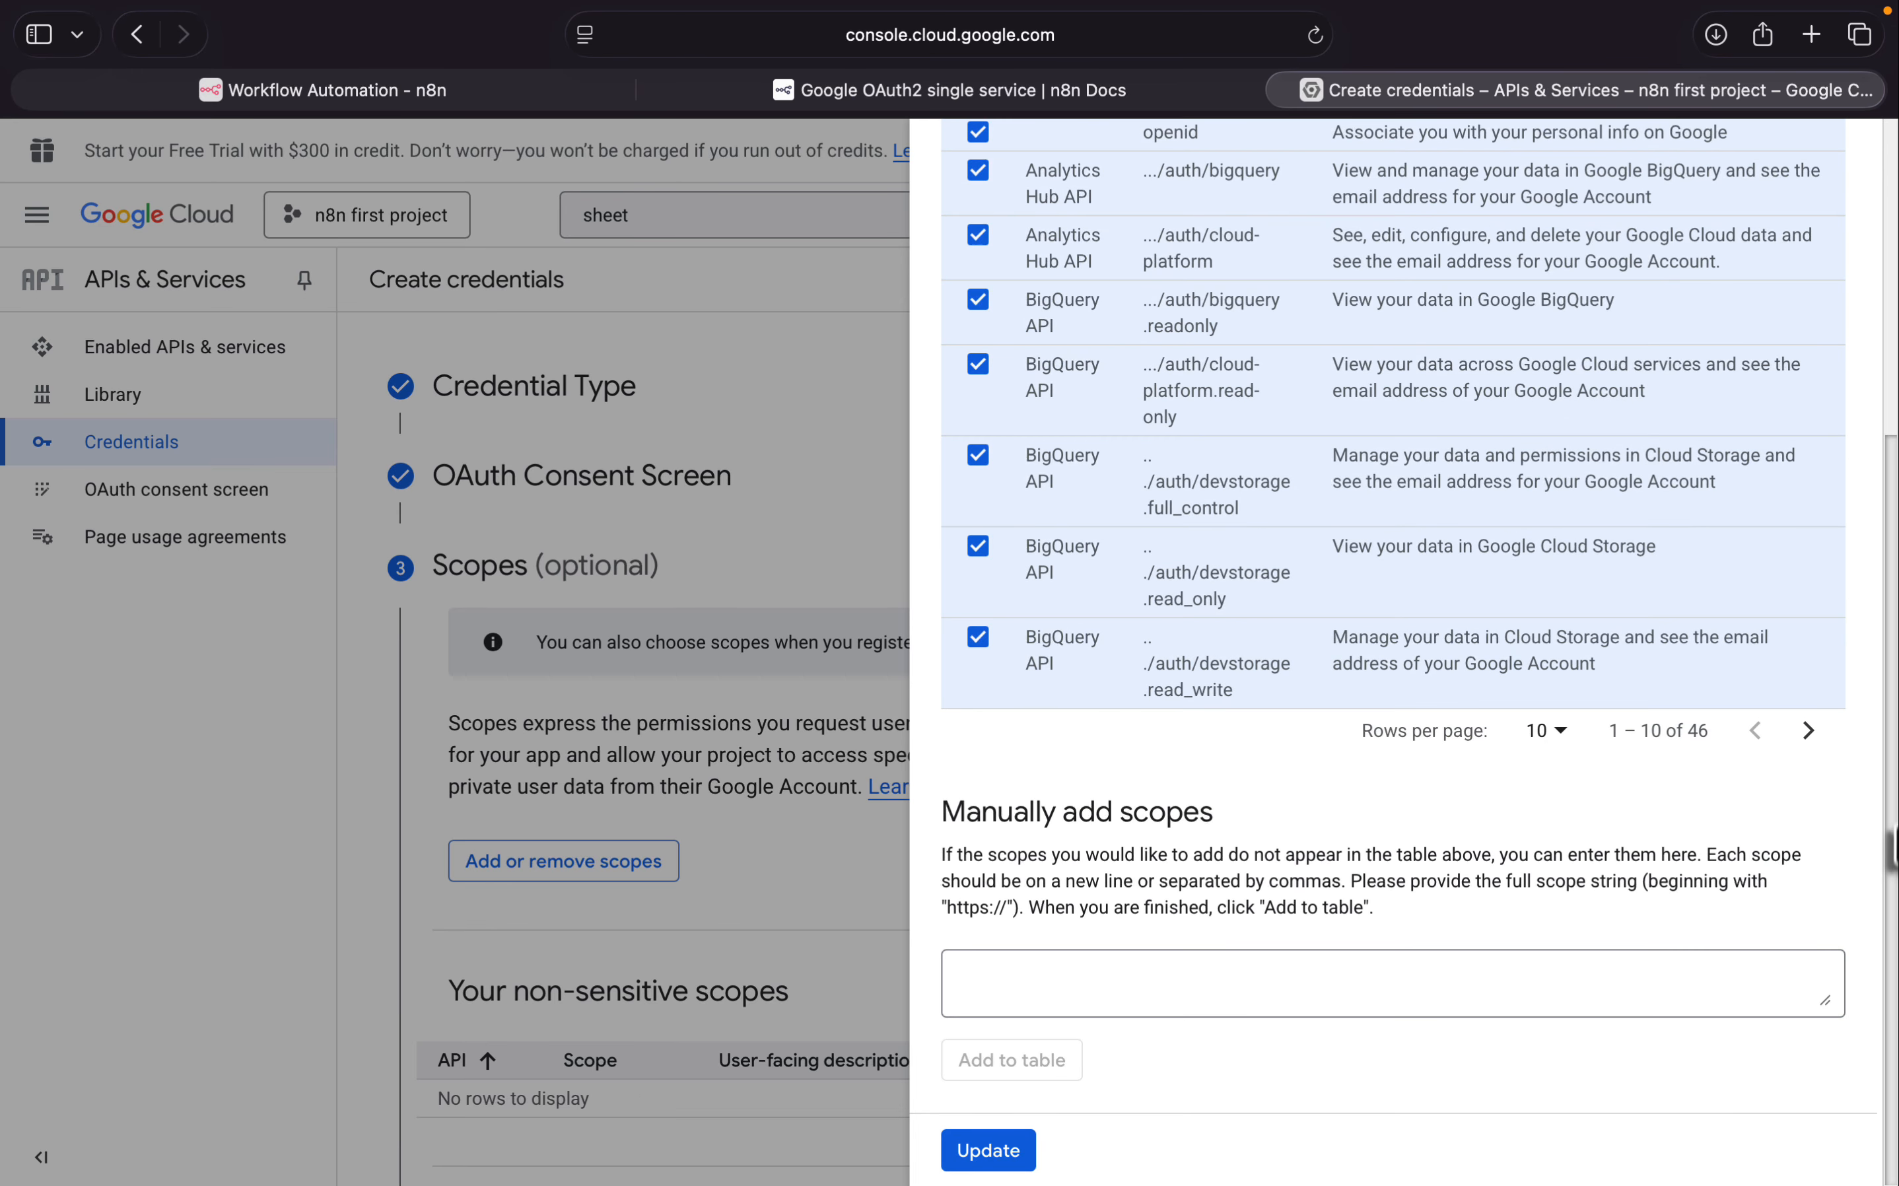
left_click(987, 1151)
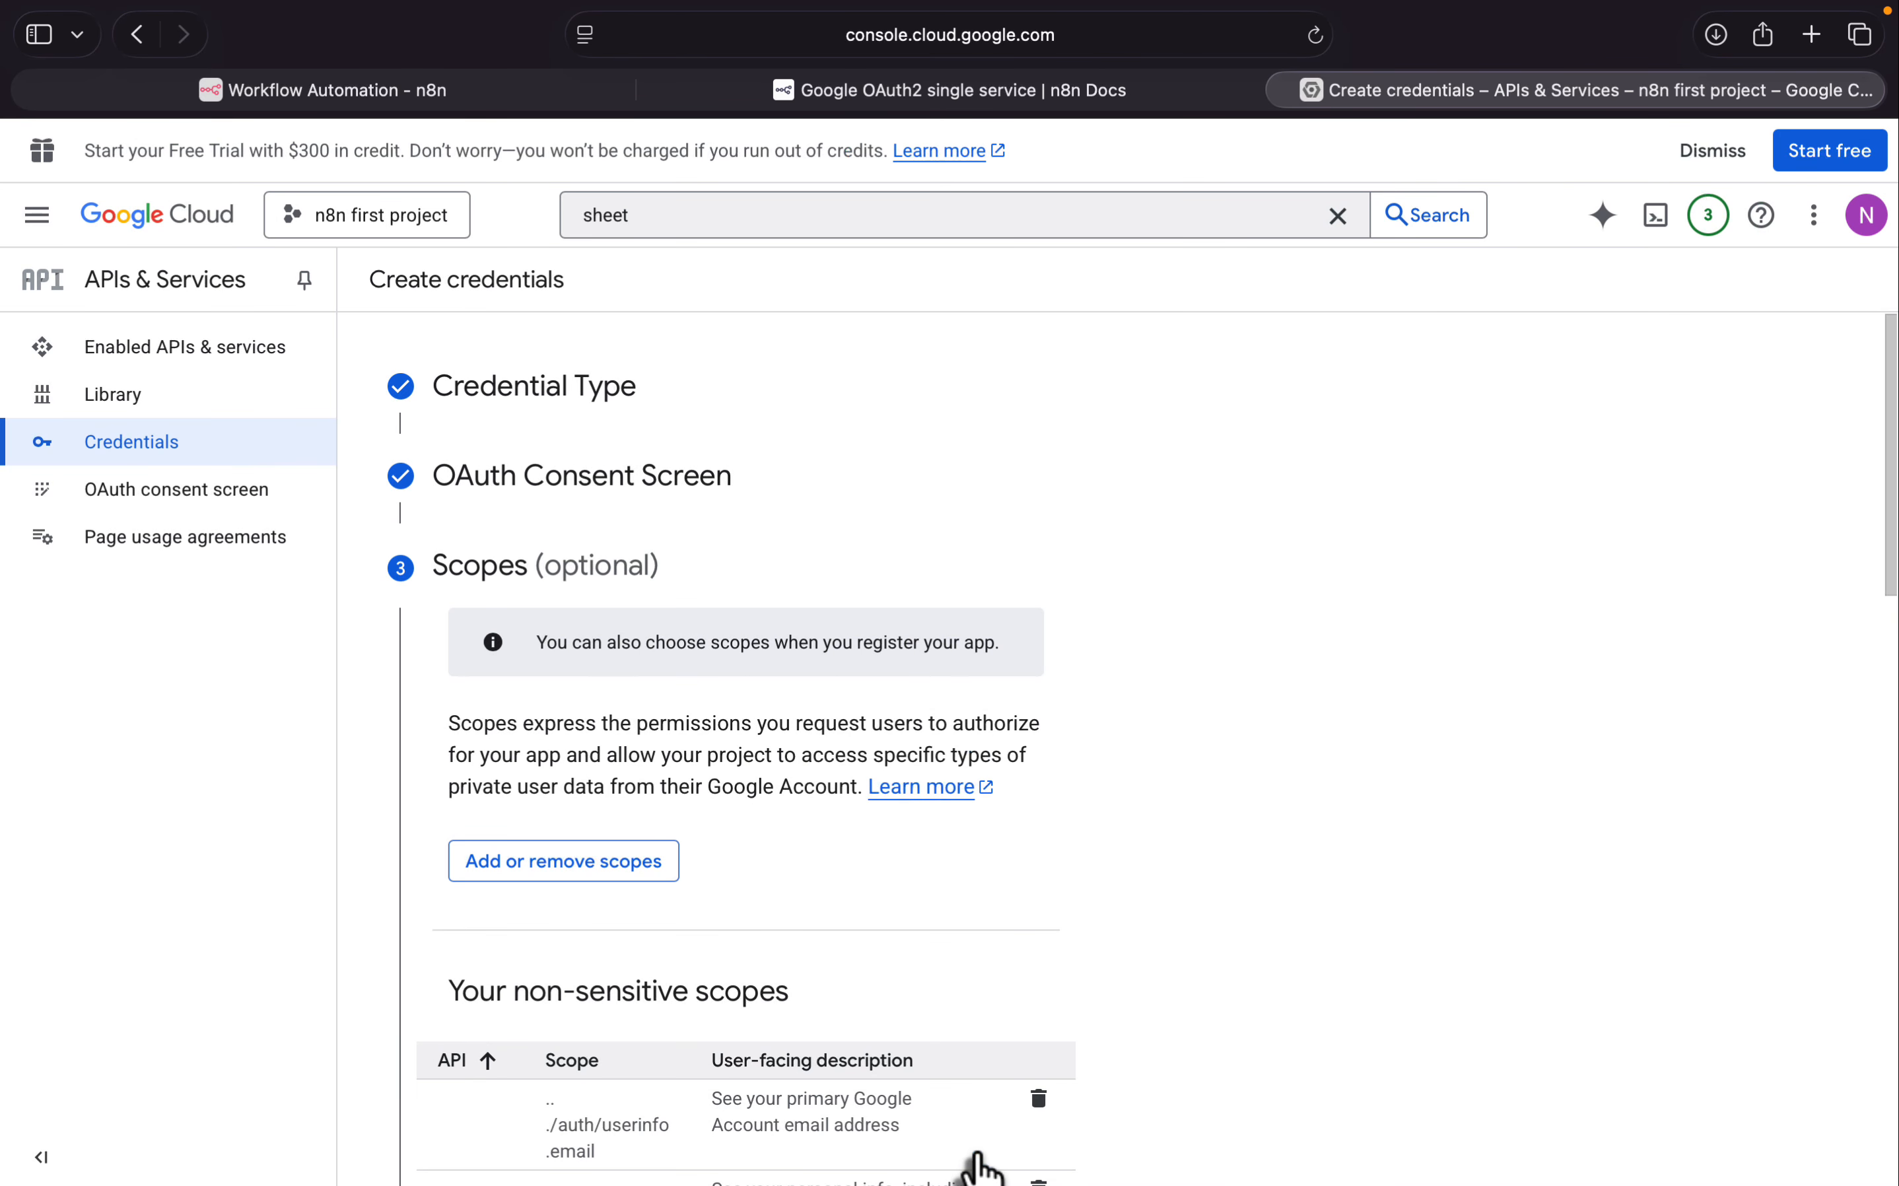
scroll(1084, 872, "down", 15)
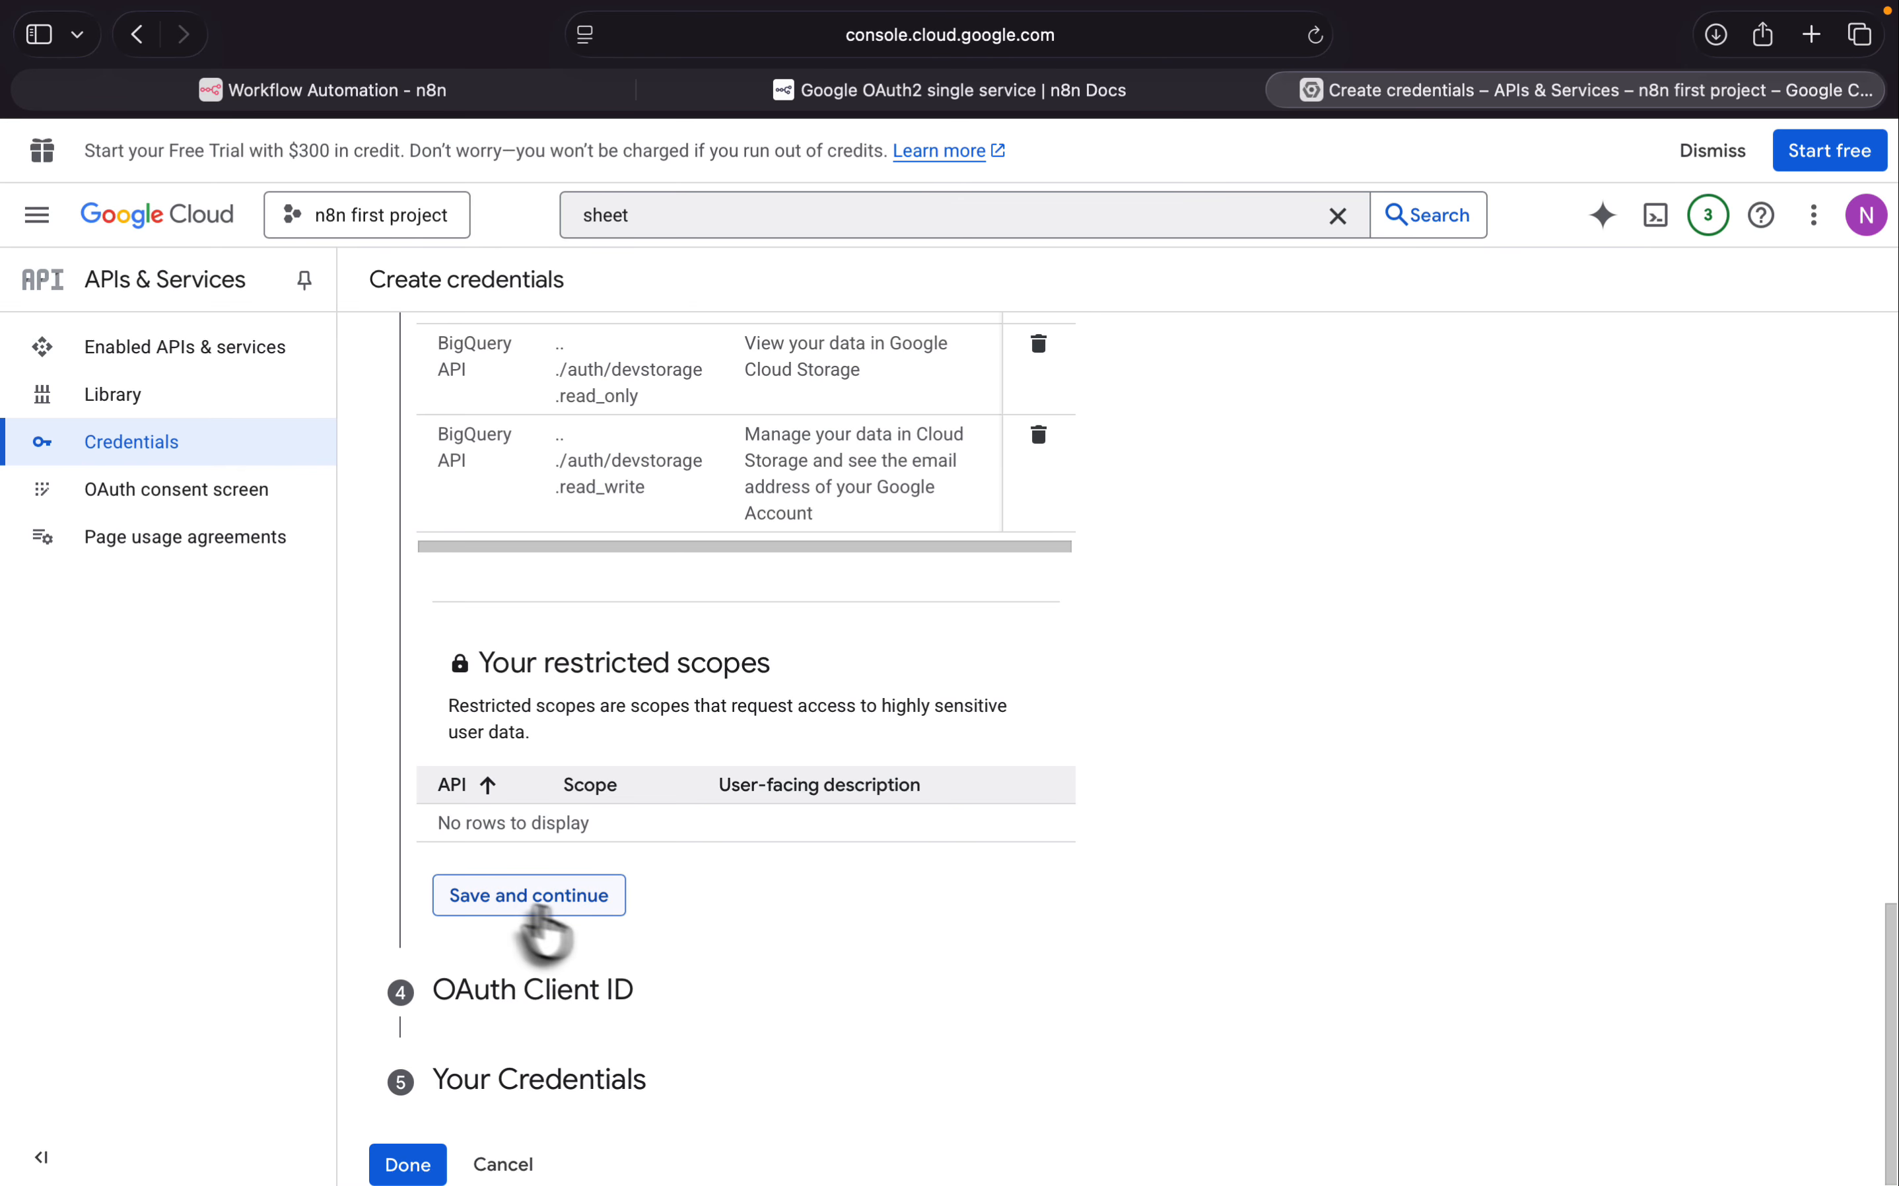
left_click(518, 902)
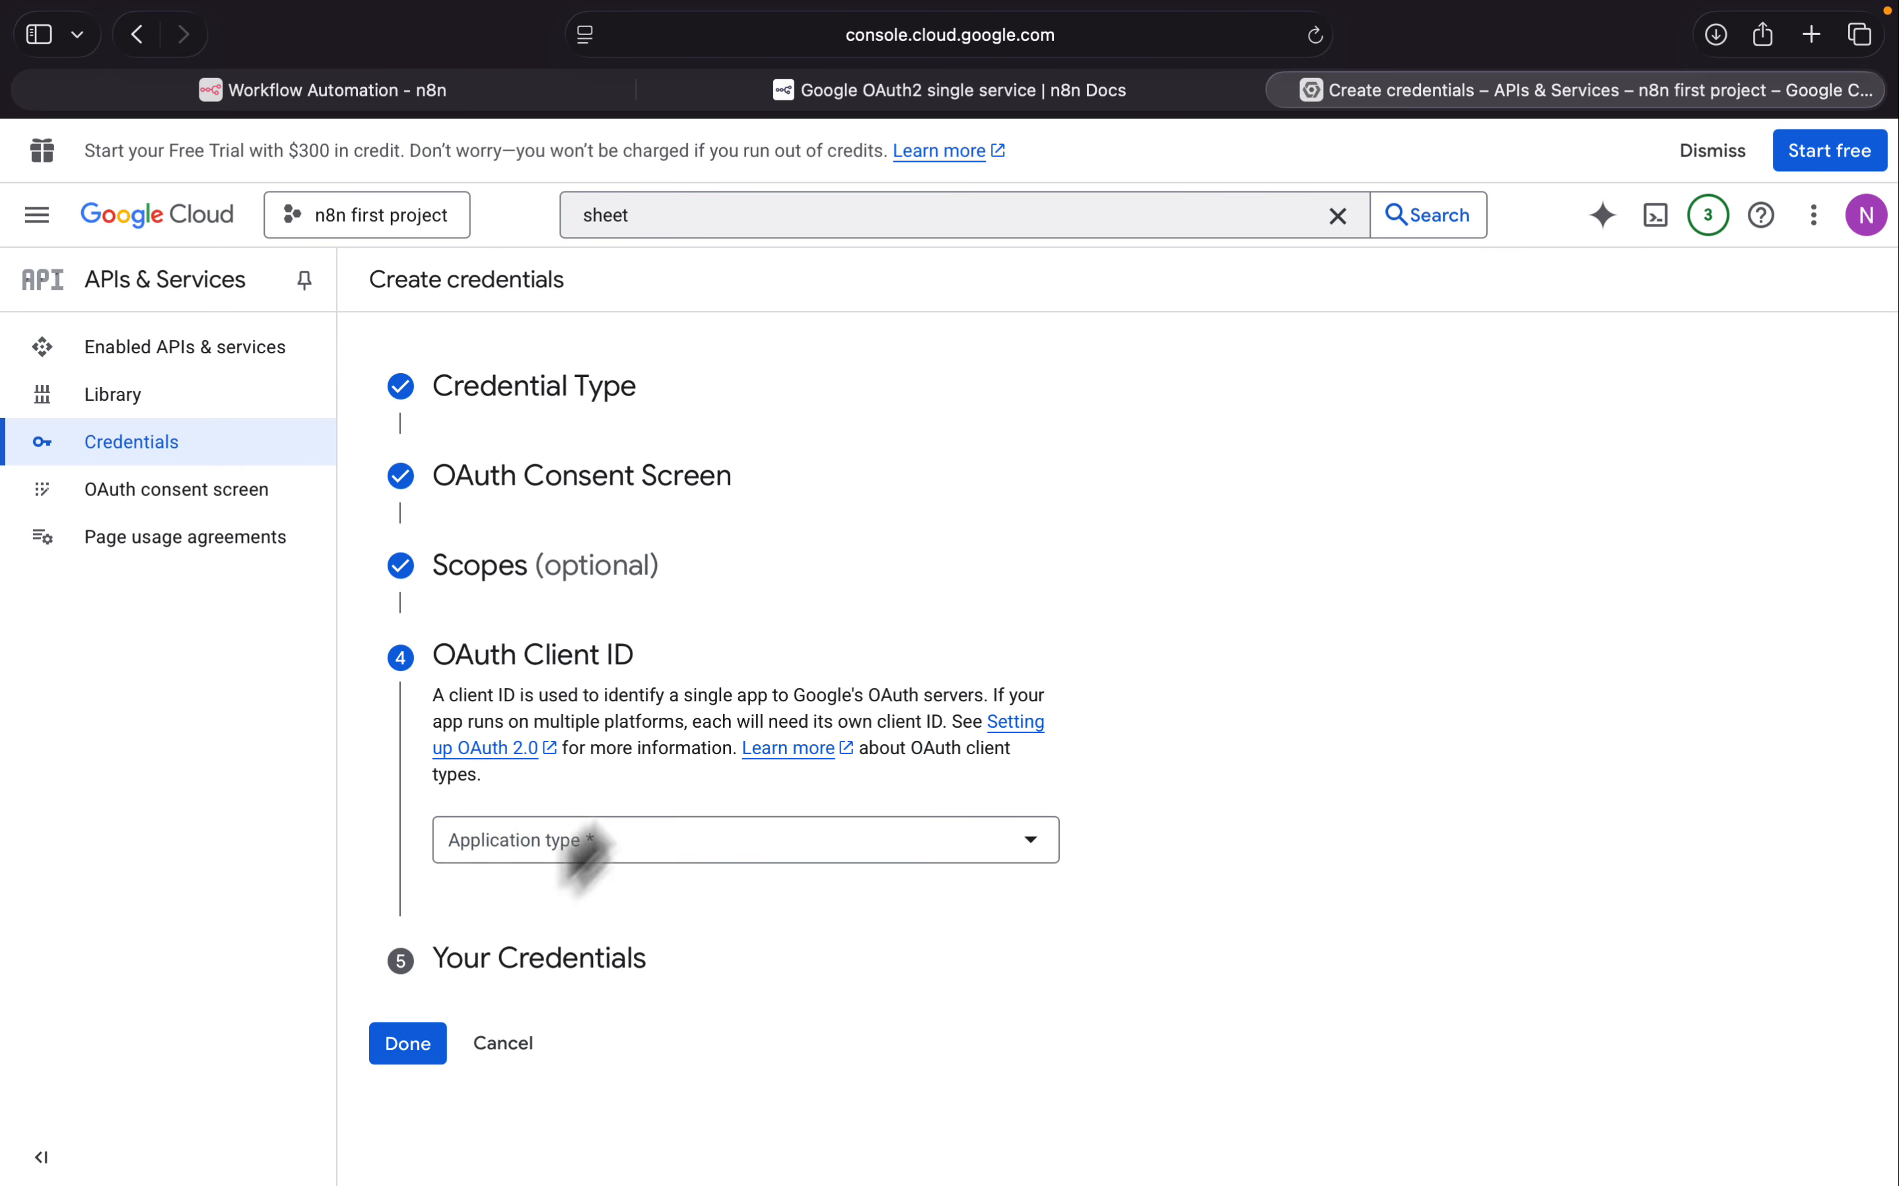
Step: Set the OAuth client's application type to Web application and name it "n8n first project"
left_click(576, 843)
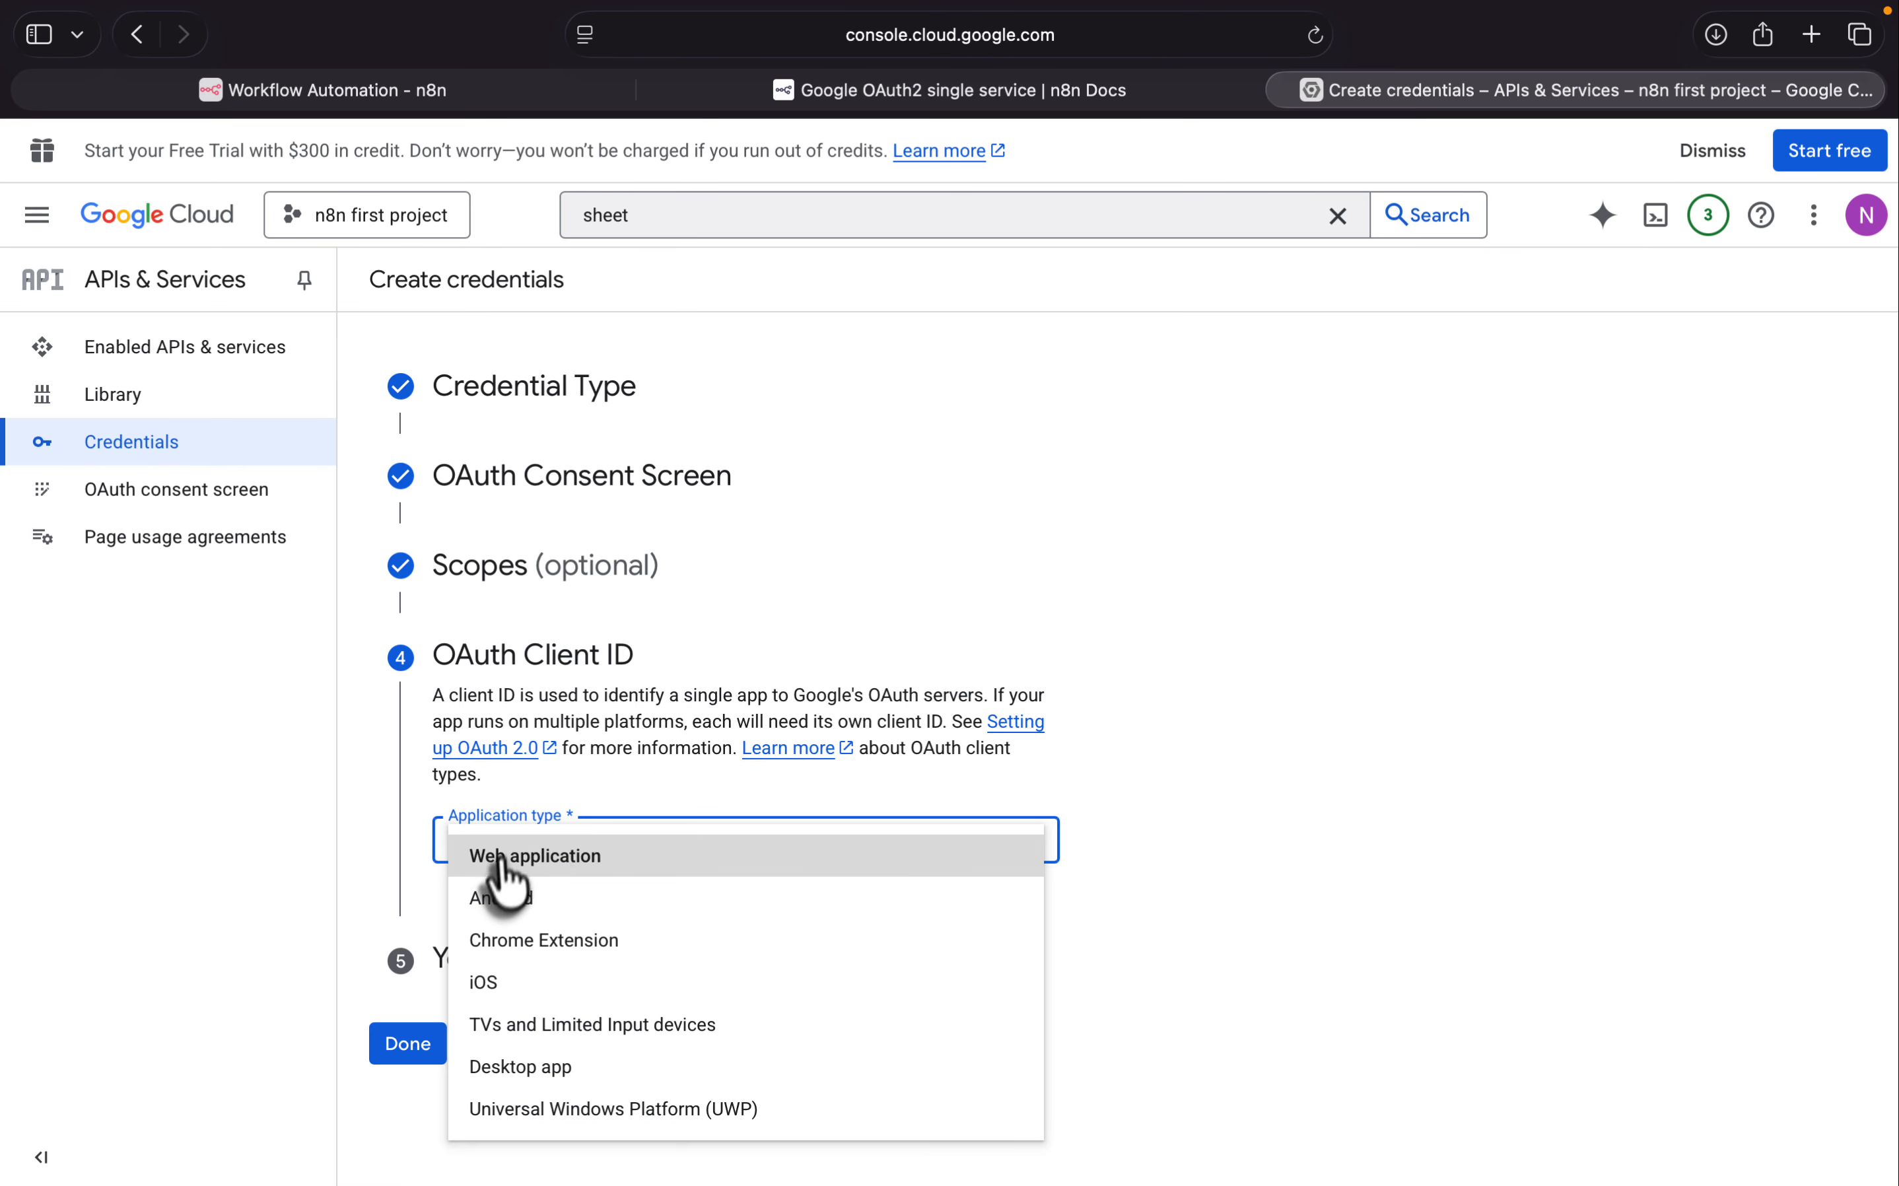
left_click(566, 863)
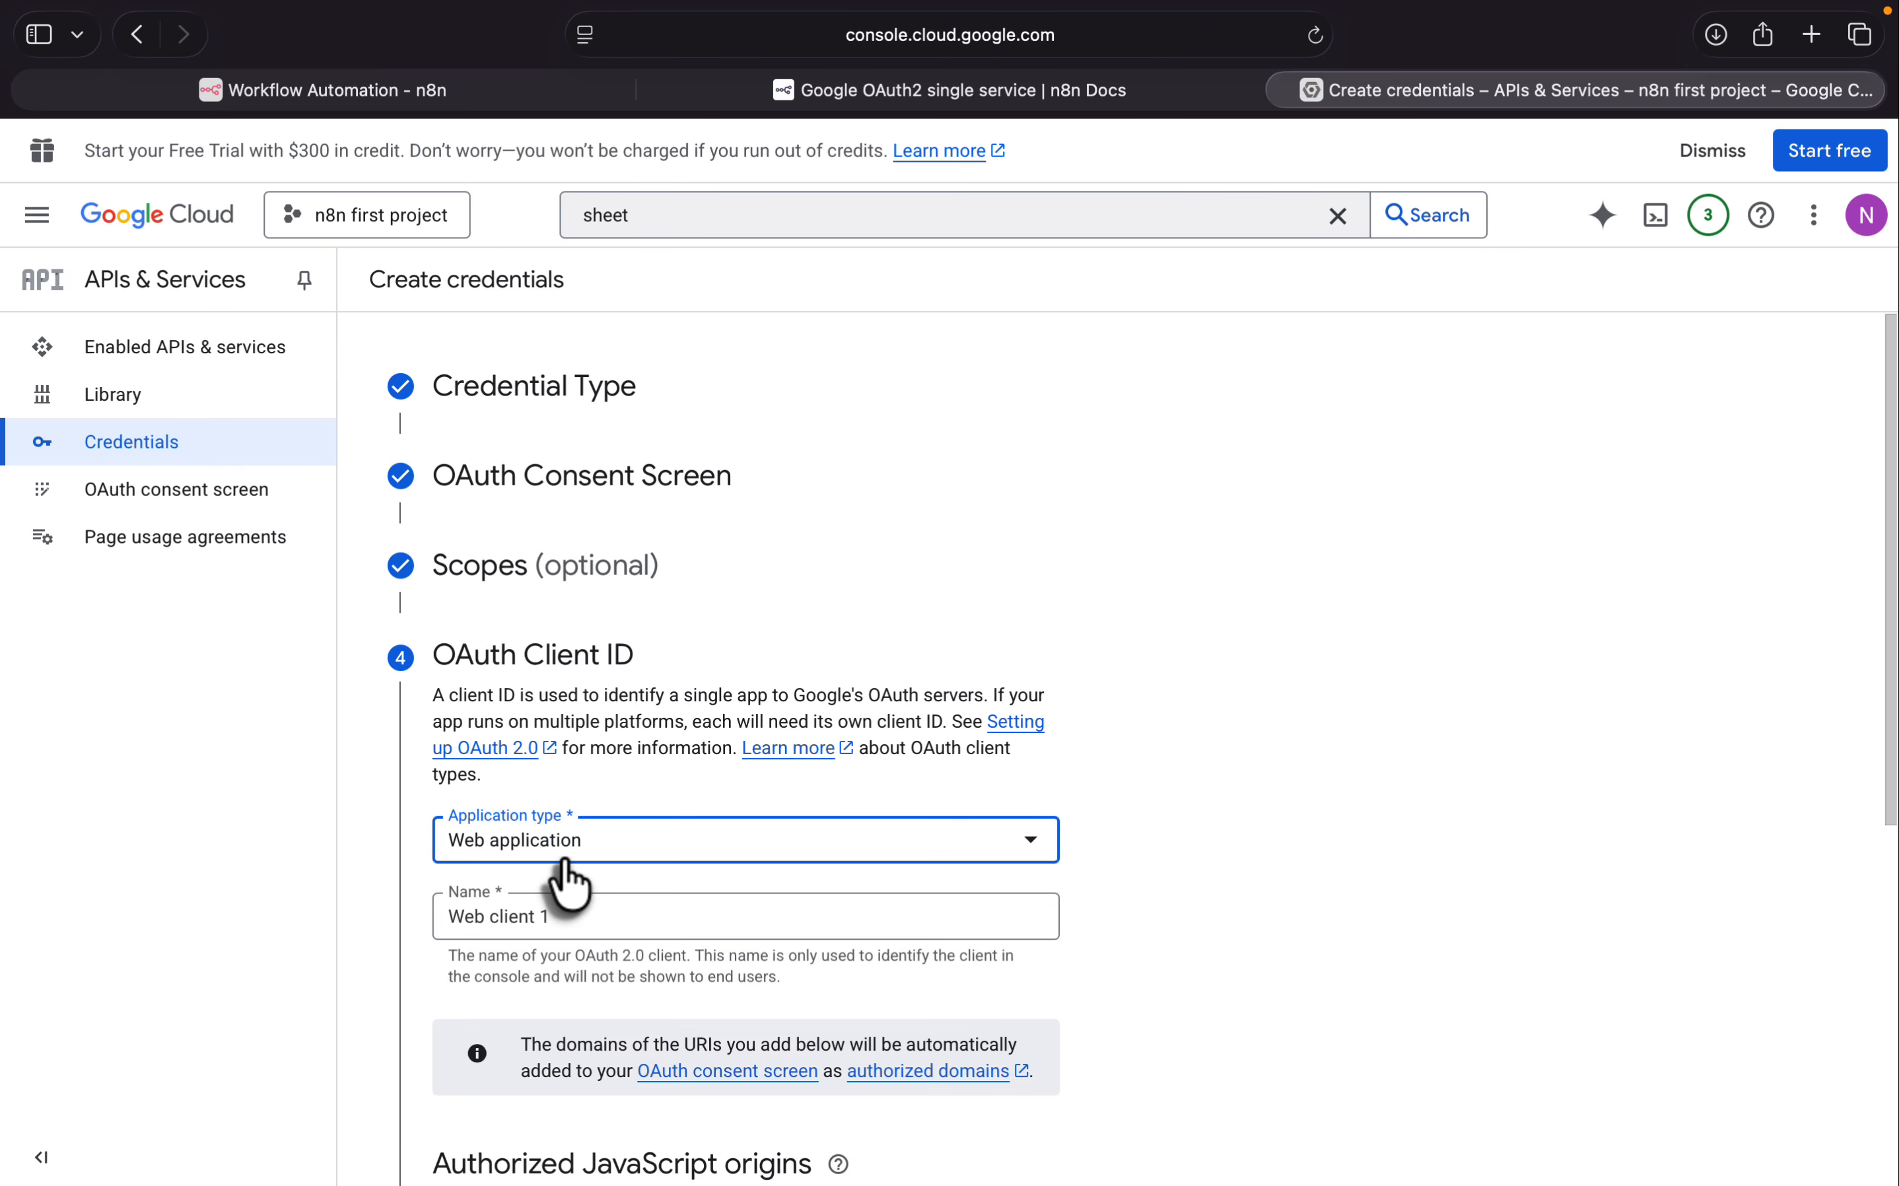
left_click(547, 922)
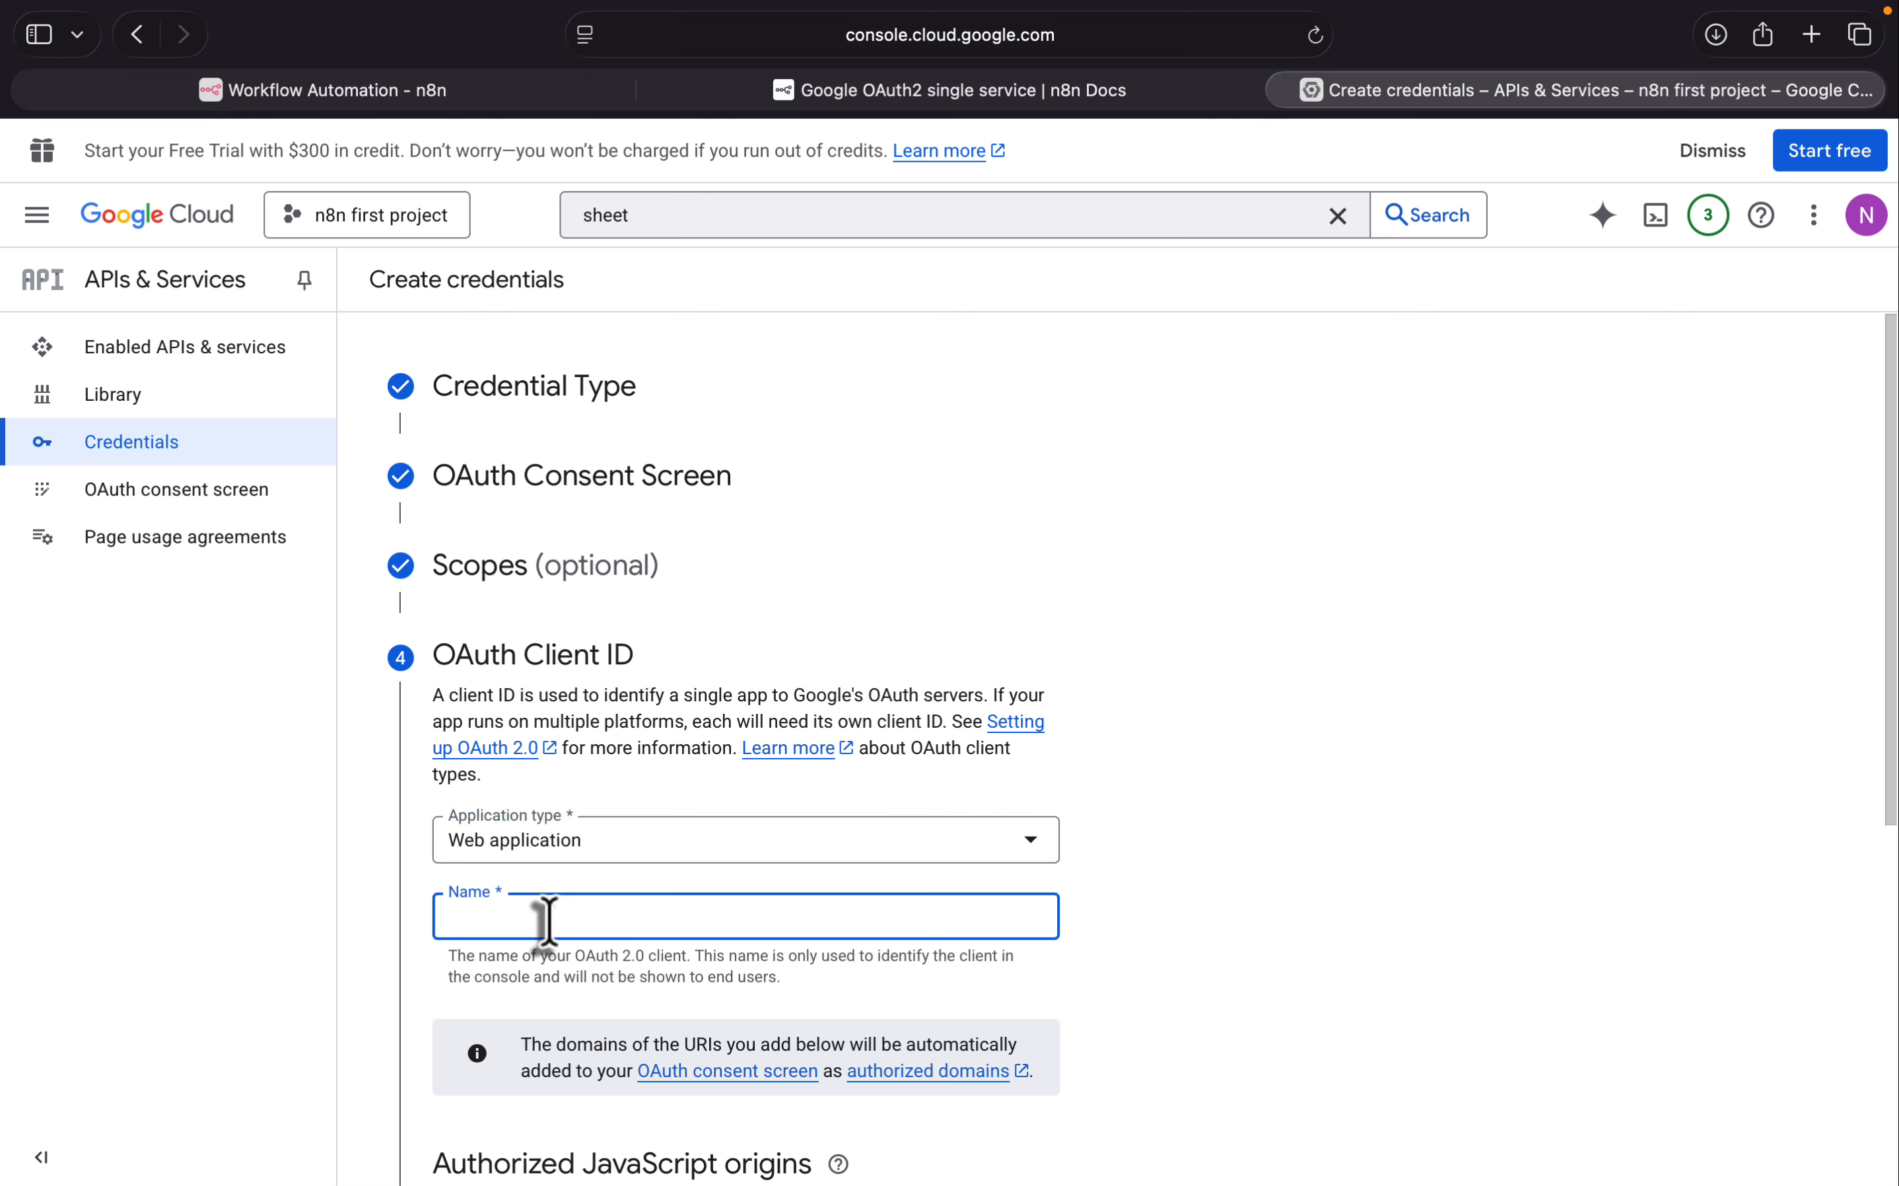
type("n8n first project")
left_click(1331, 909)
Step: Copy the OAuth Redirect URL from the n8n credential, add it as an authorized redirect URI in Google Cloud and create the client
scroll(1337, 910, "down", 3)
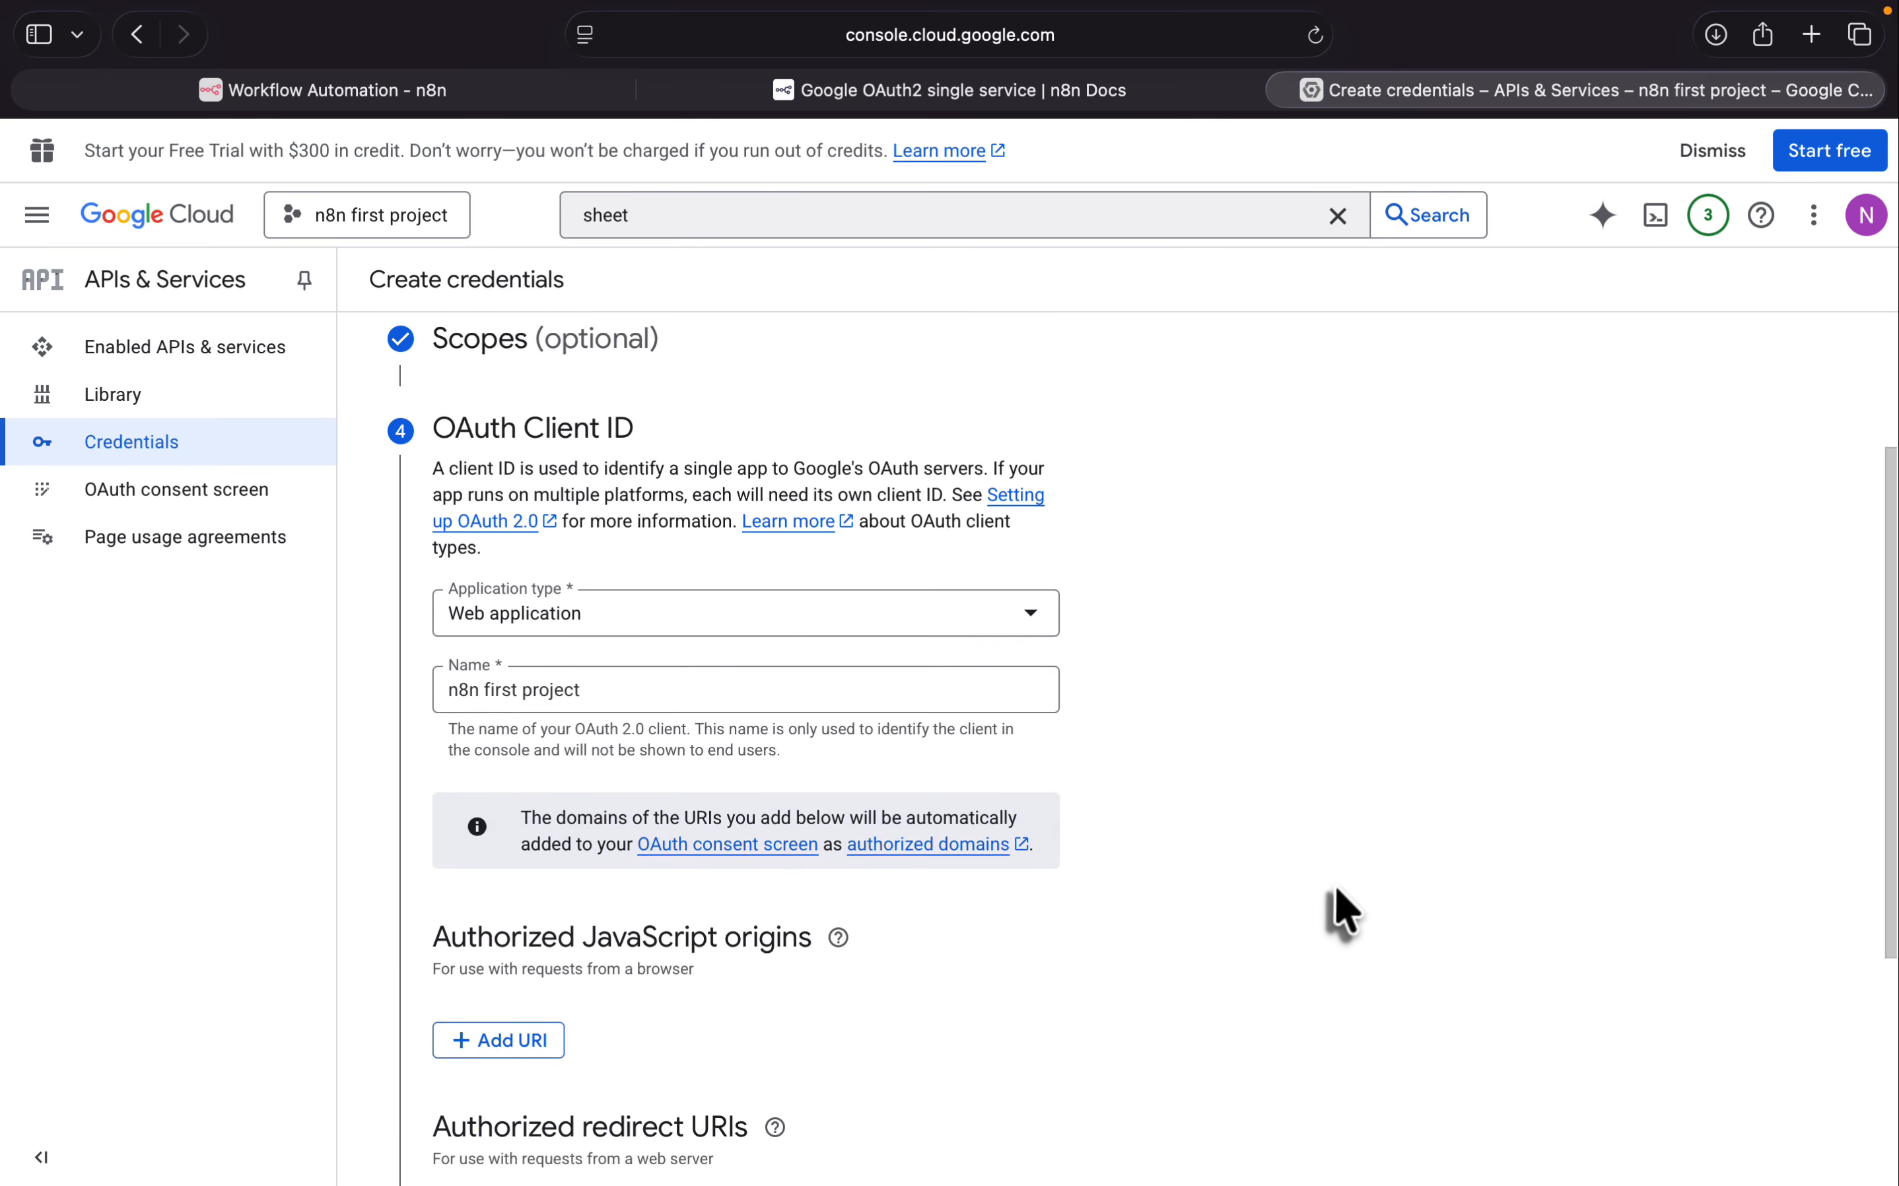
scroll(1338, 910, "down", 4)
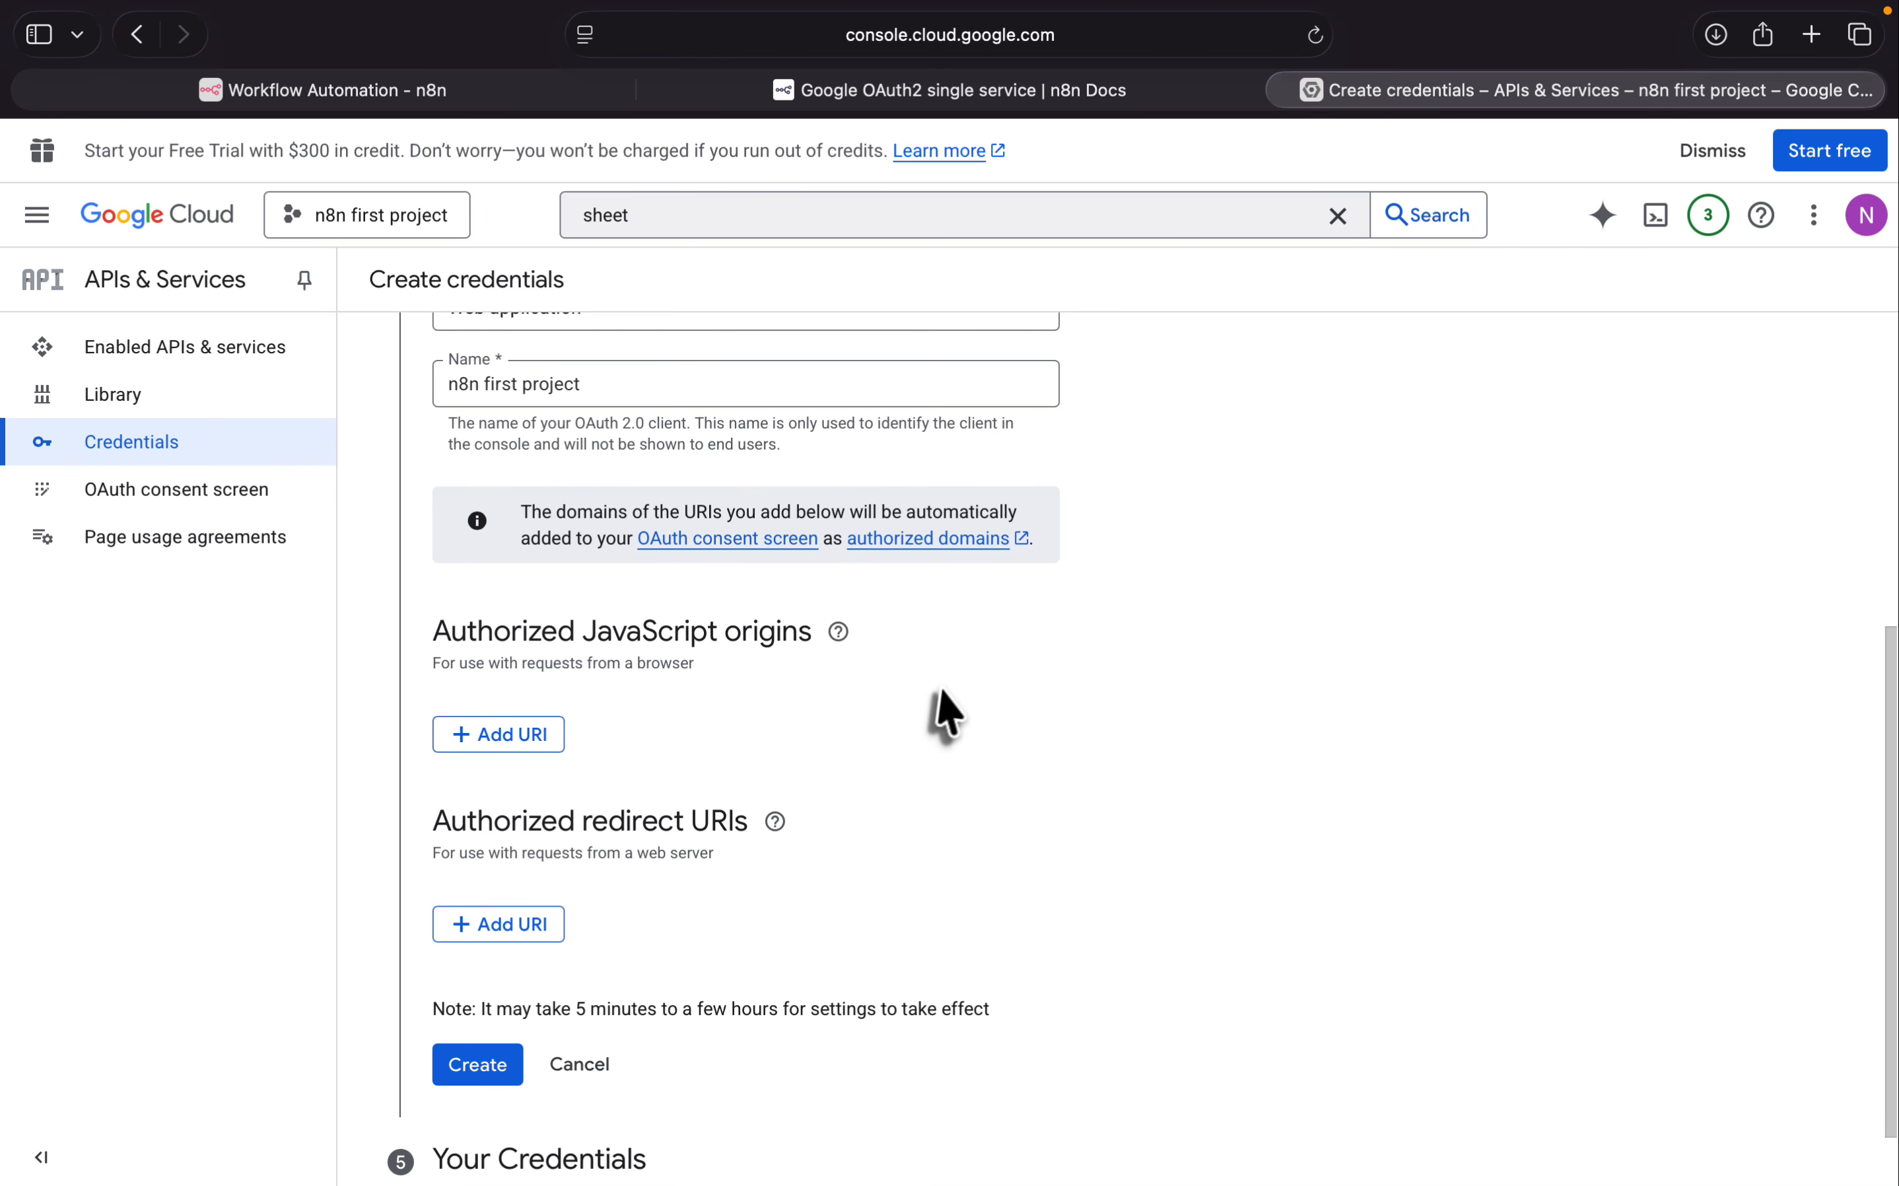
left_click(439, 93)
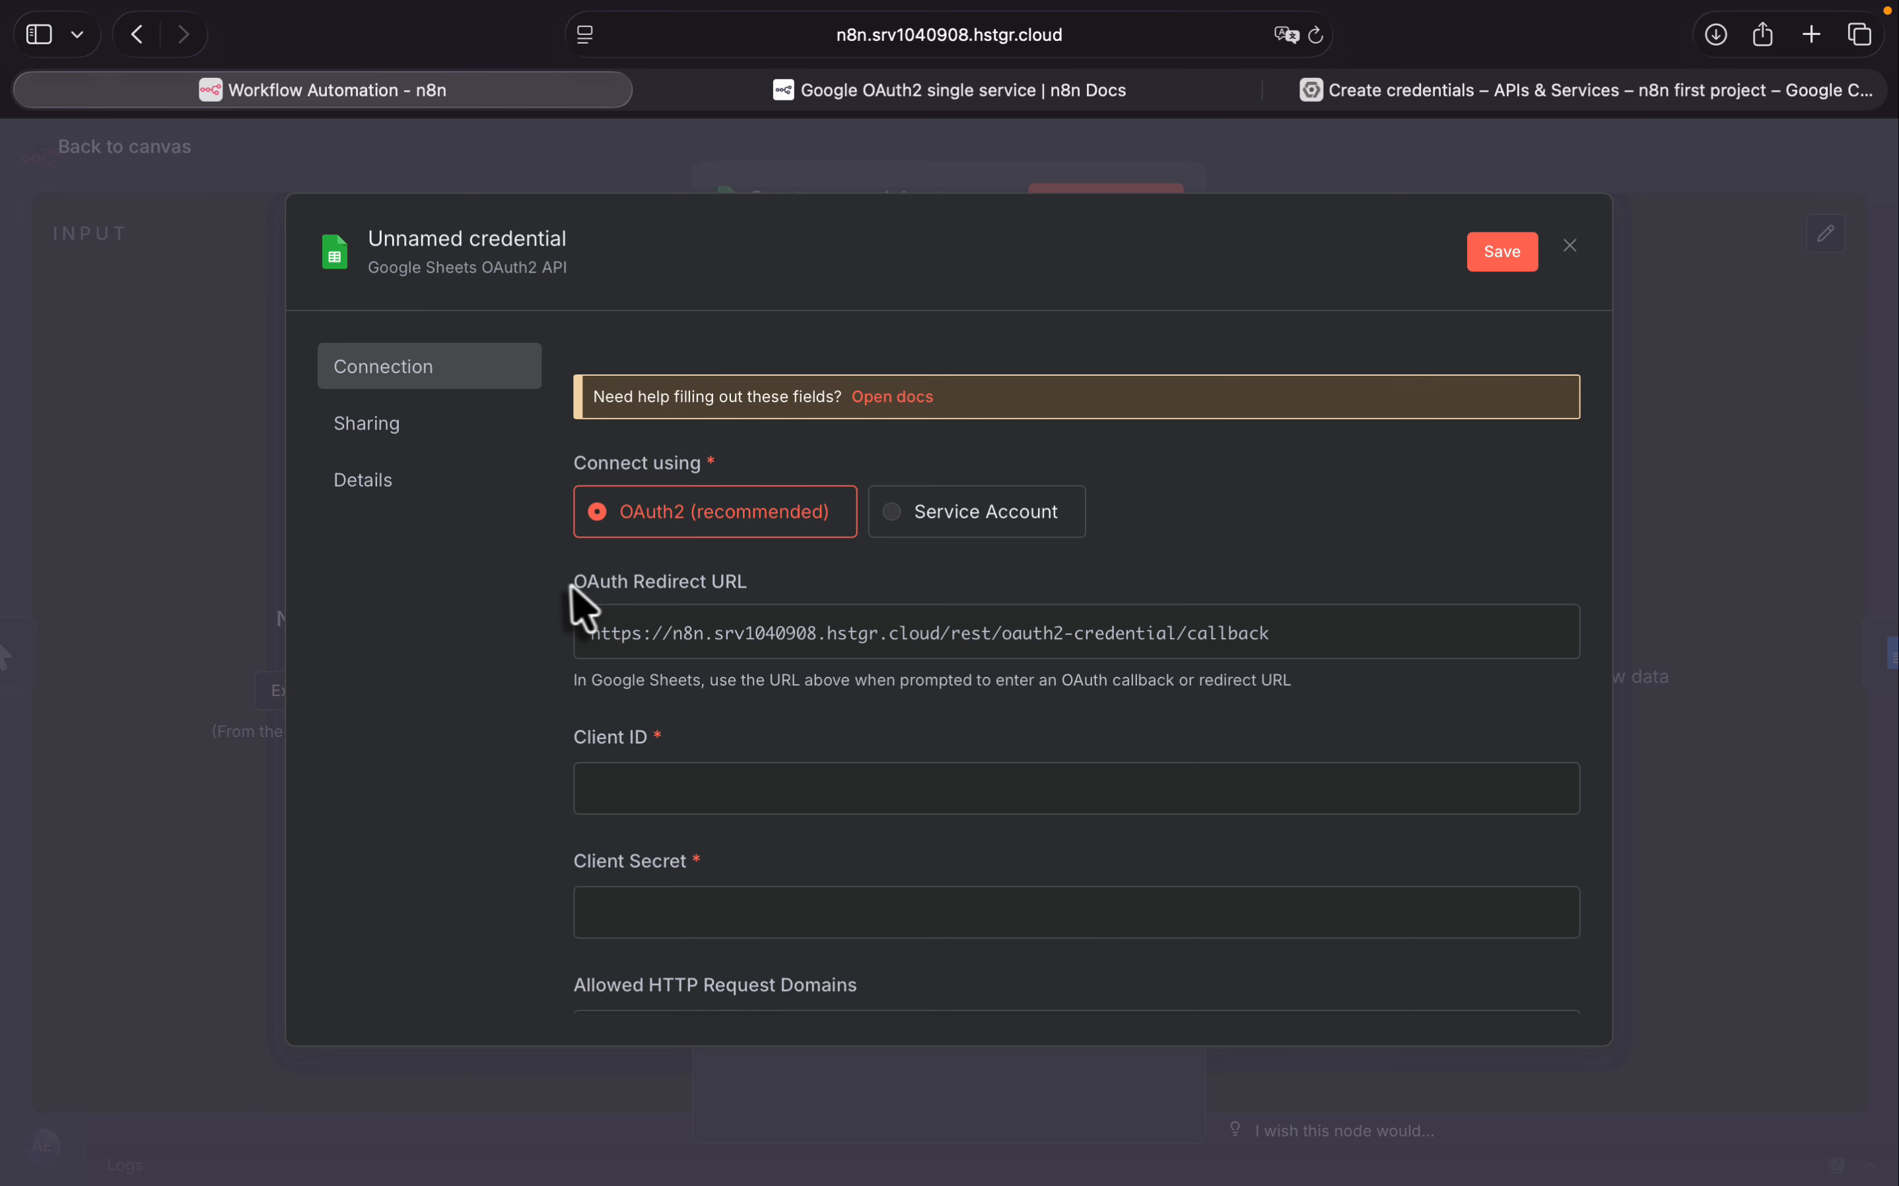
left_click_drag(570, 584, 751, 584)
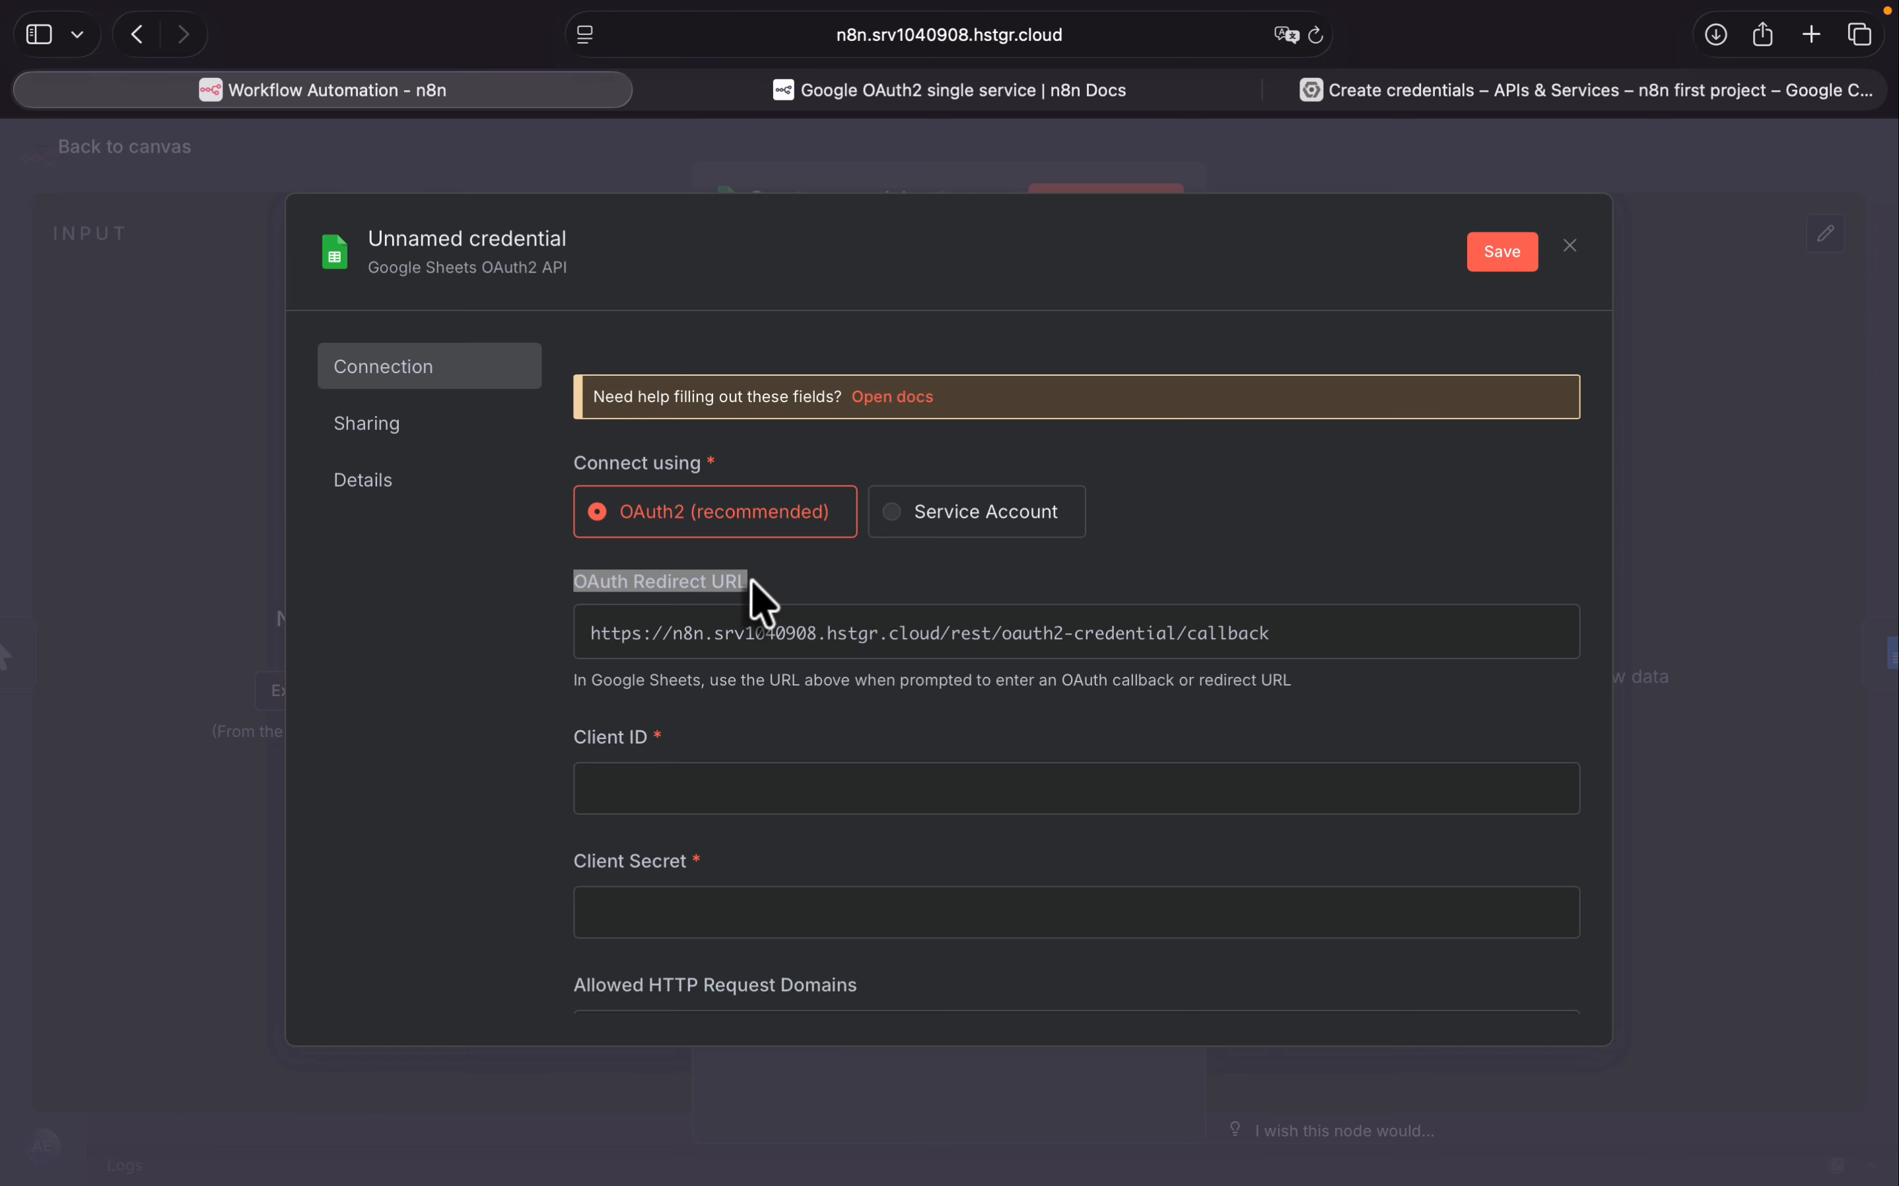
left_click(1537, 637)
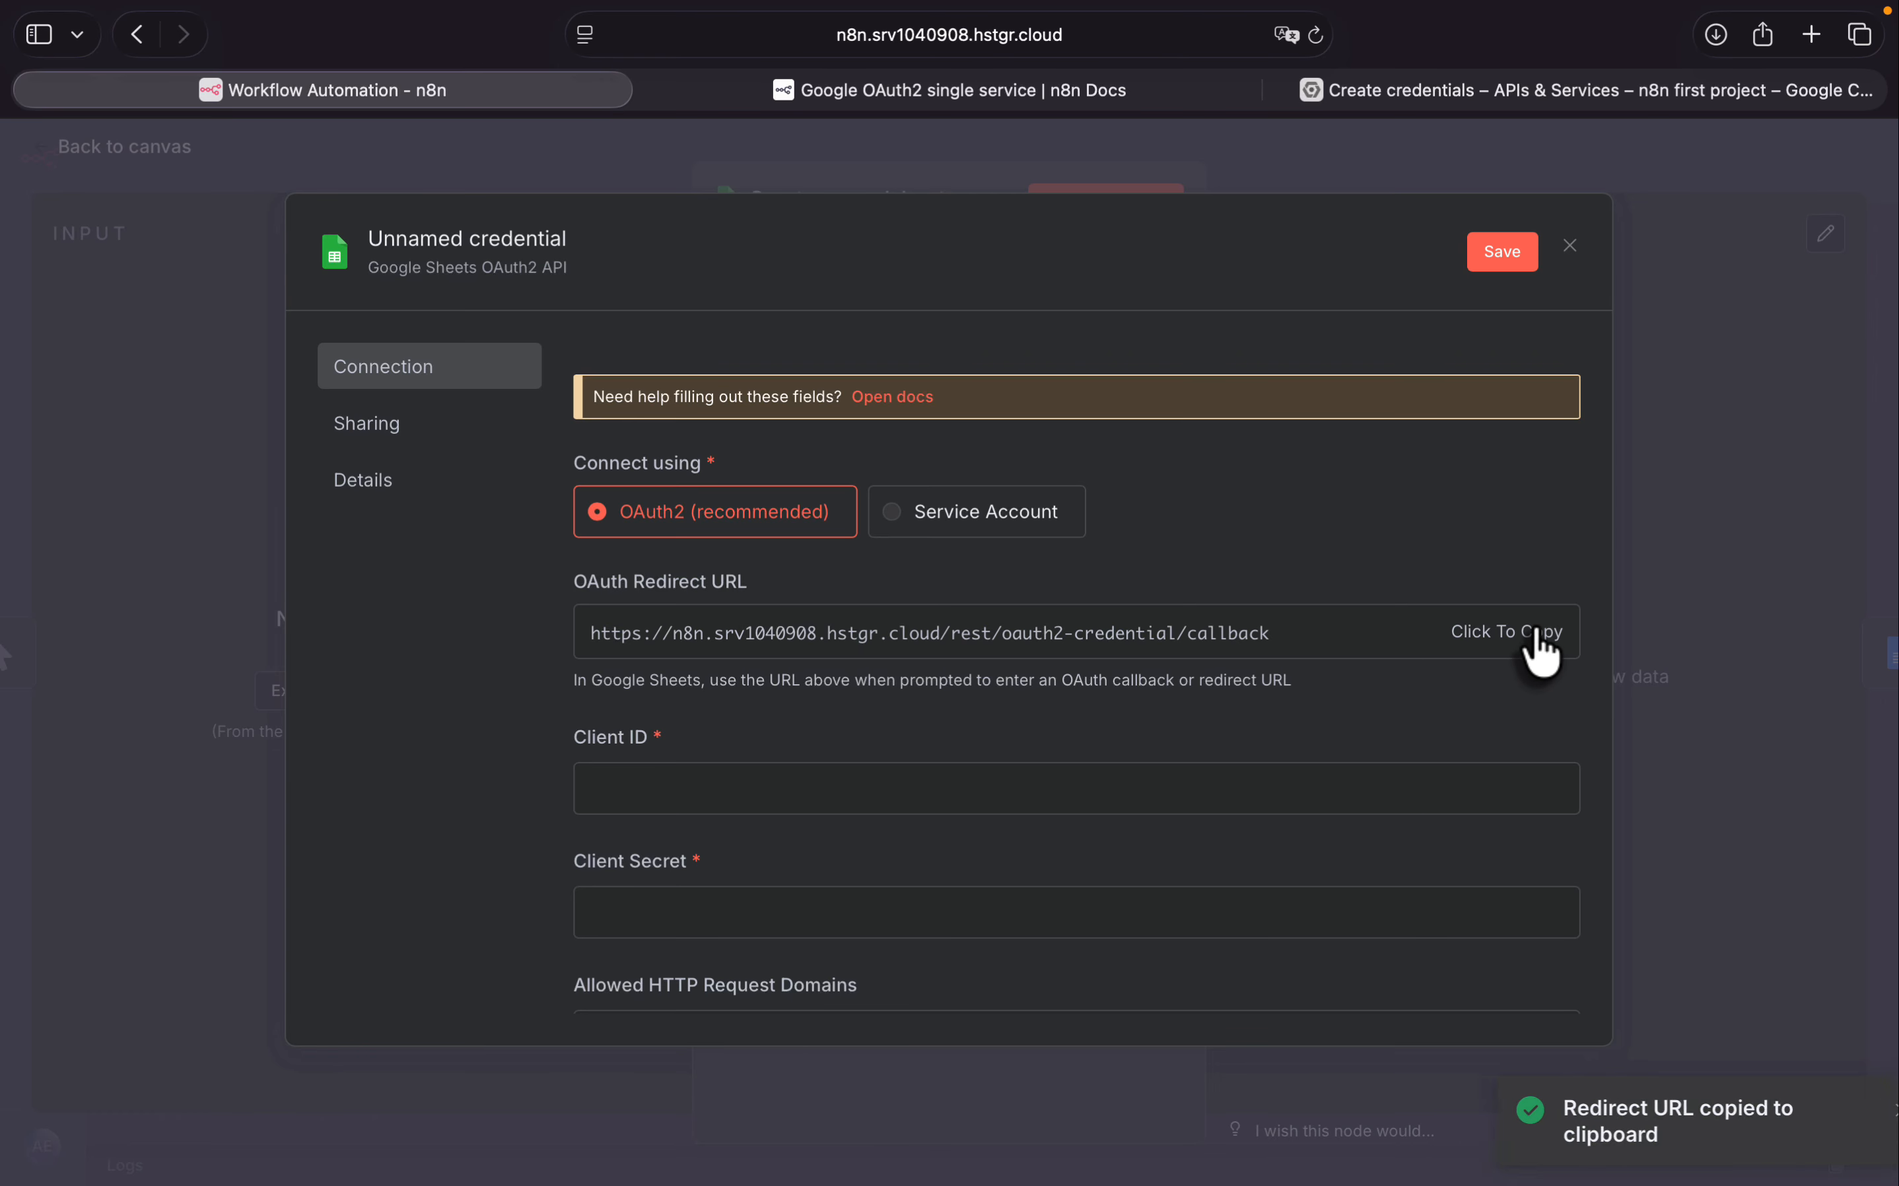
left_click(1464, 94)
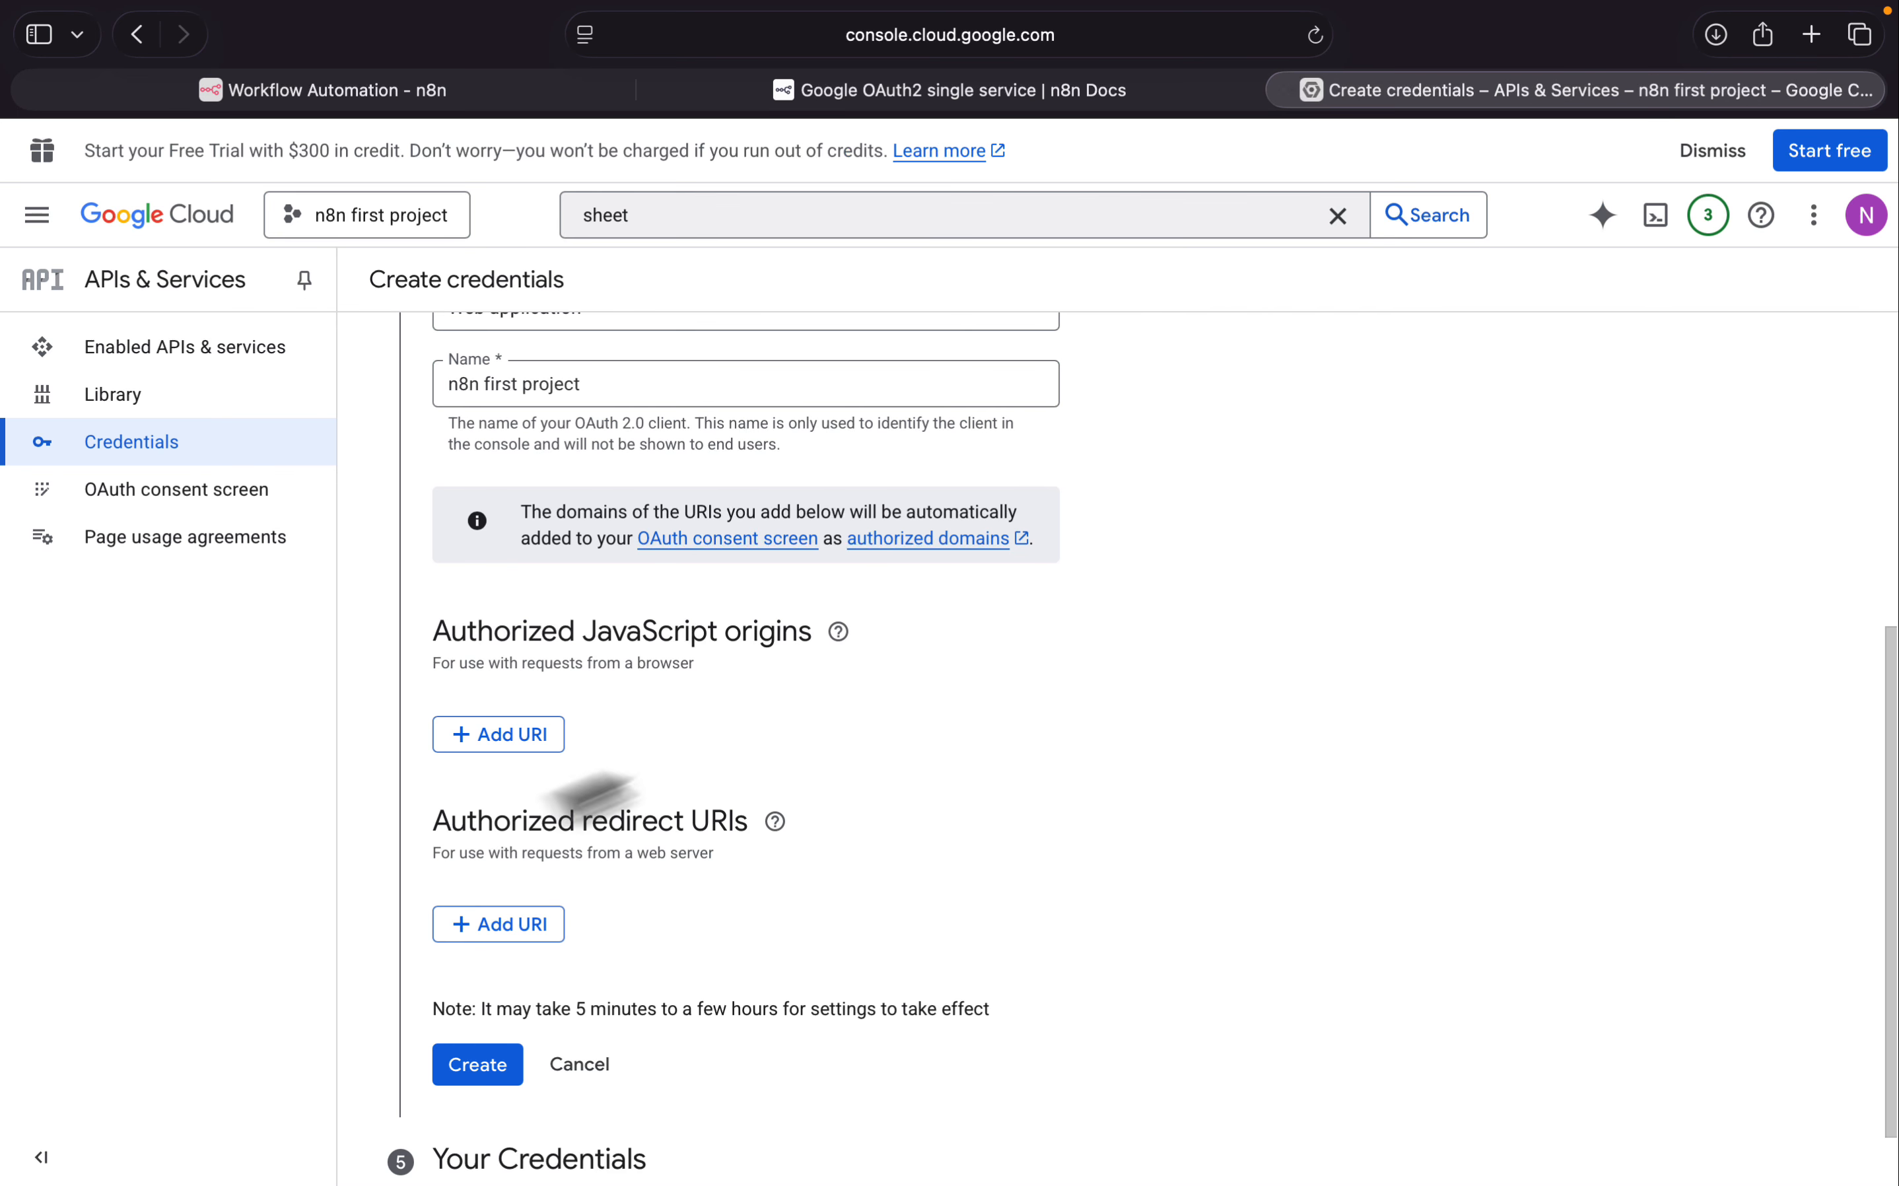
left_click(515, 930)
key("super+v")
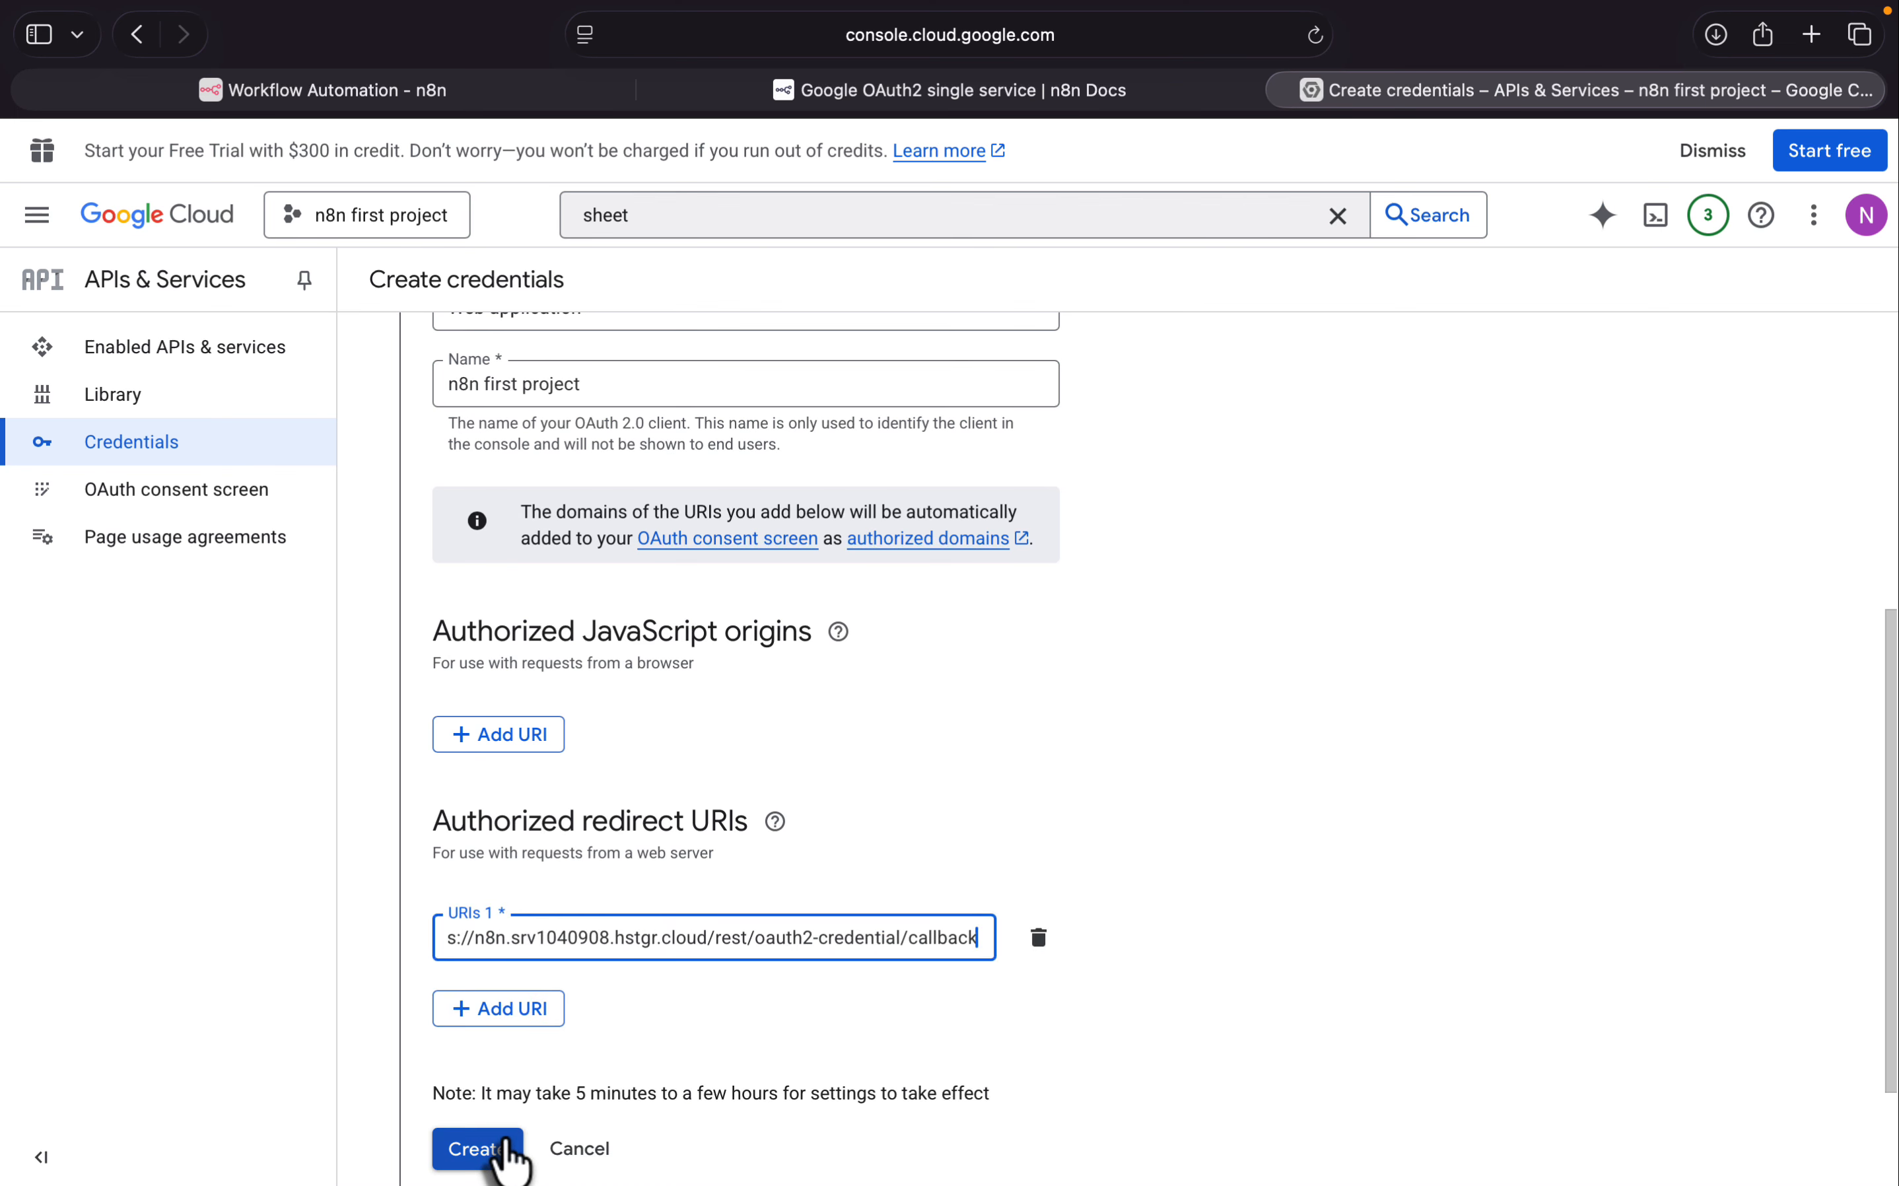
left_click(478, 1148)
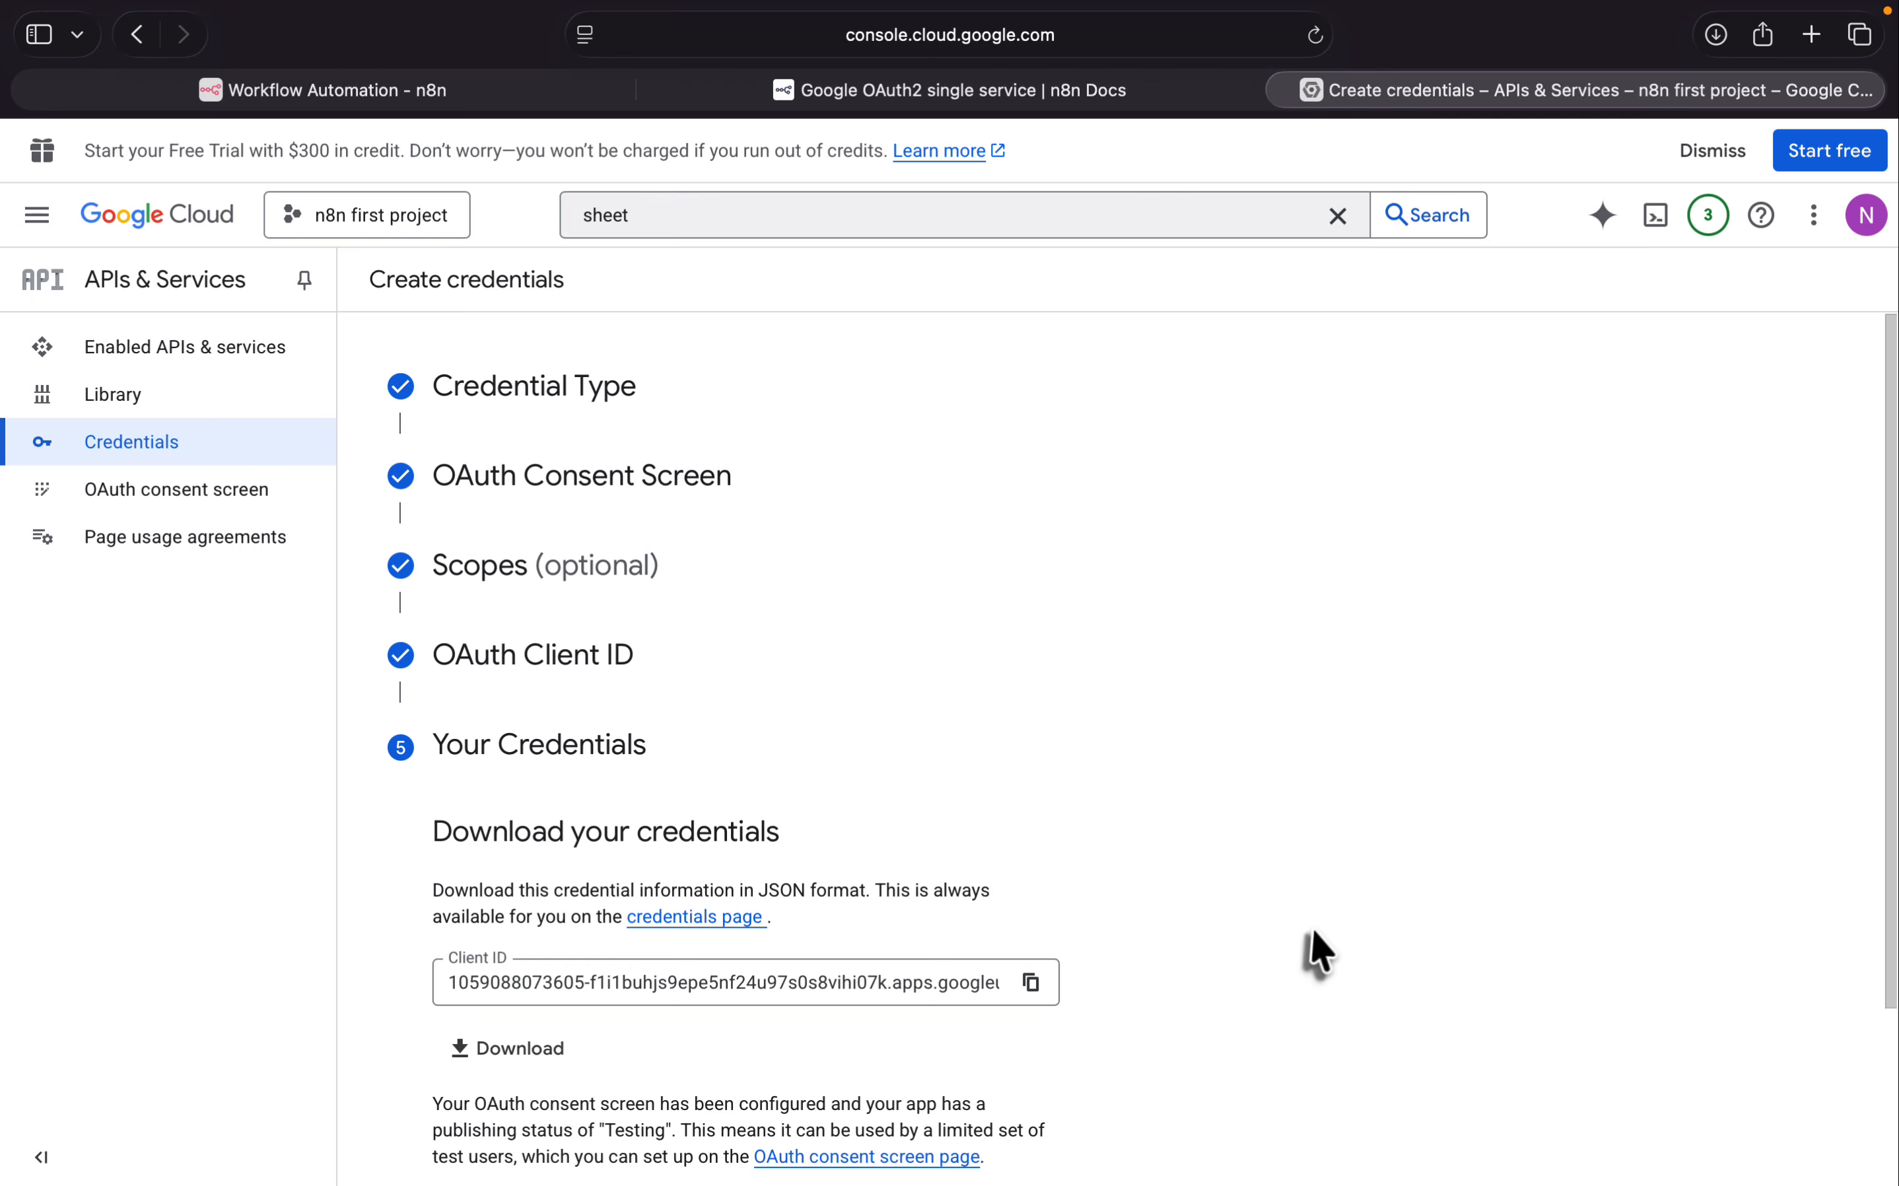
Step: Examine the generated Client ID in Google Cloud and the Client ID and Client Secret fields in the n8n credential
scroll(1314, 953, "down", 3)
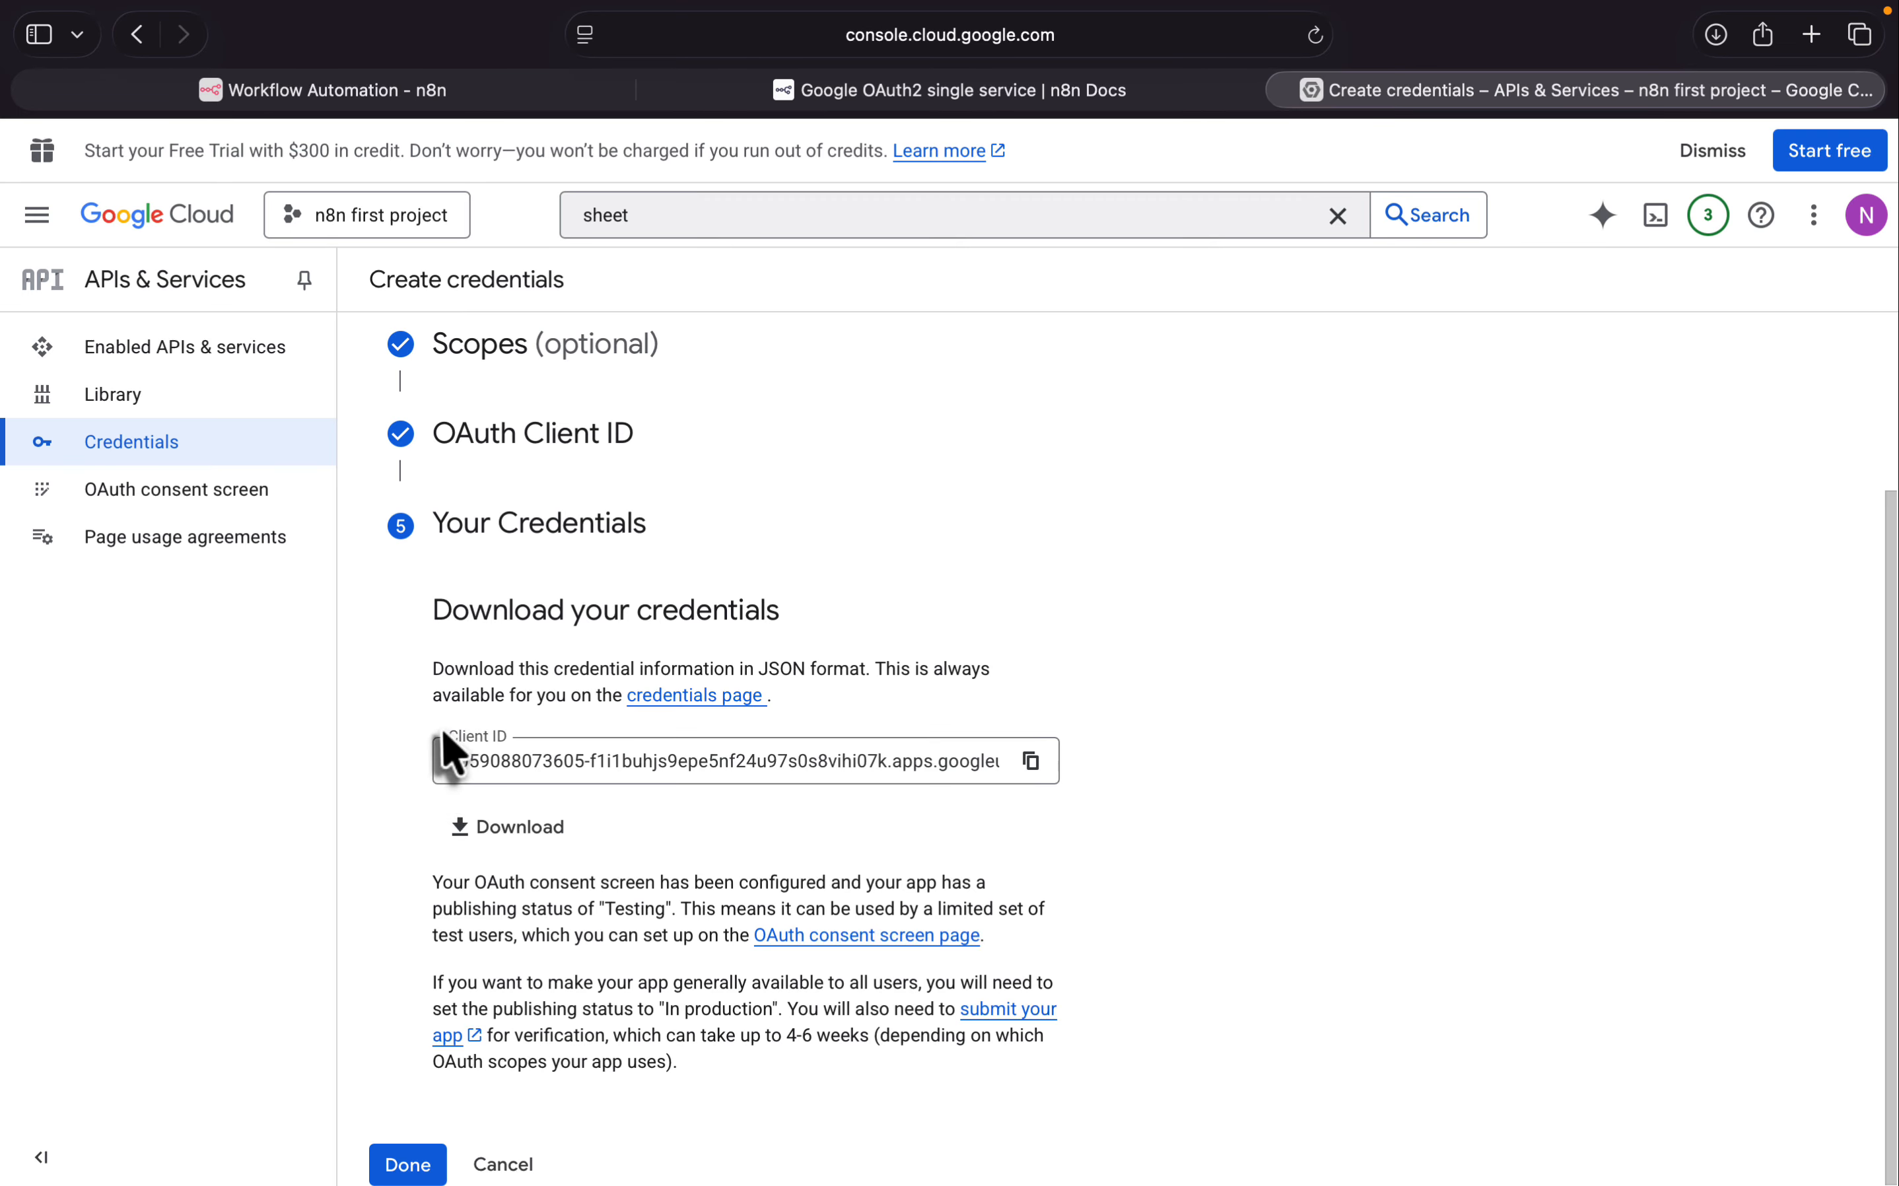
left_click(499, 753)
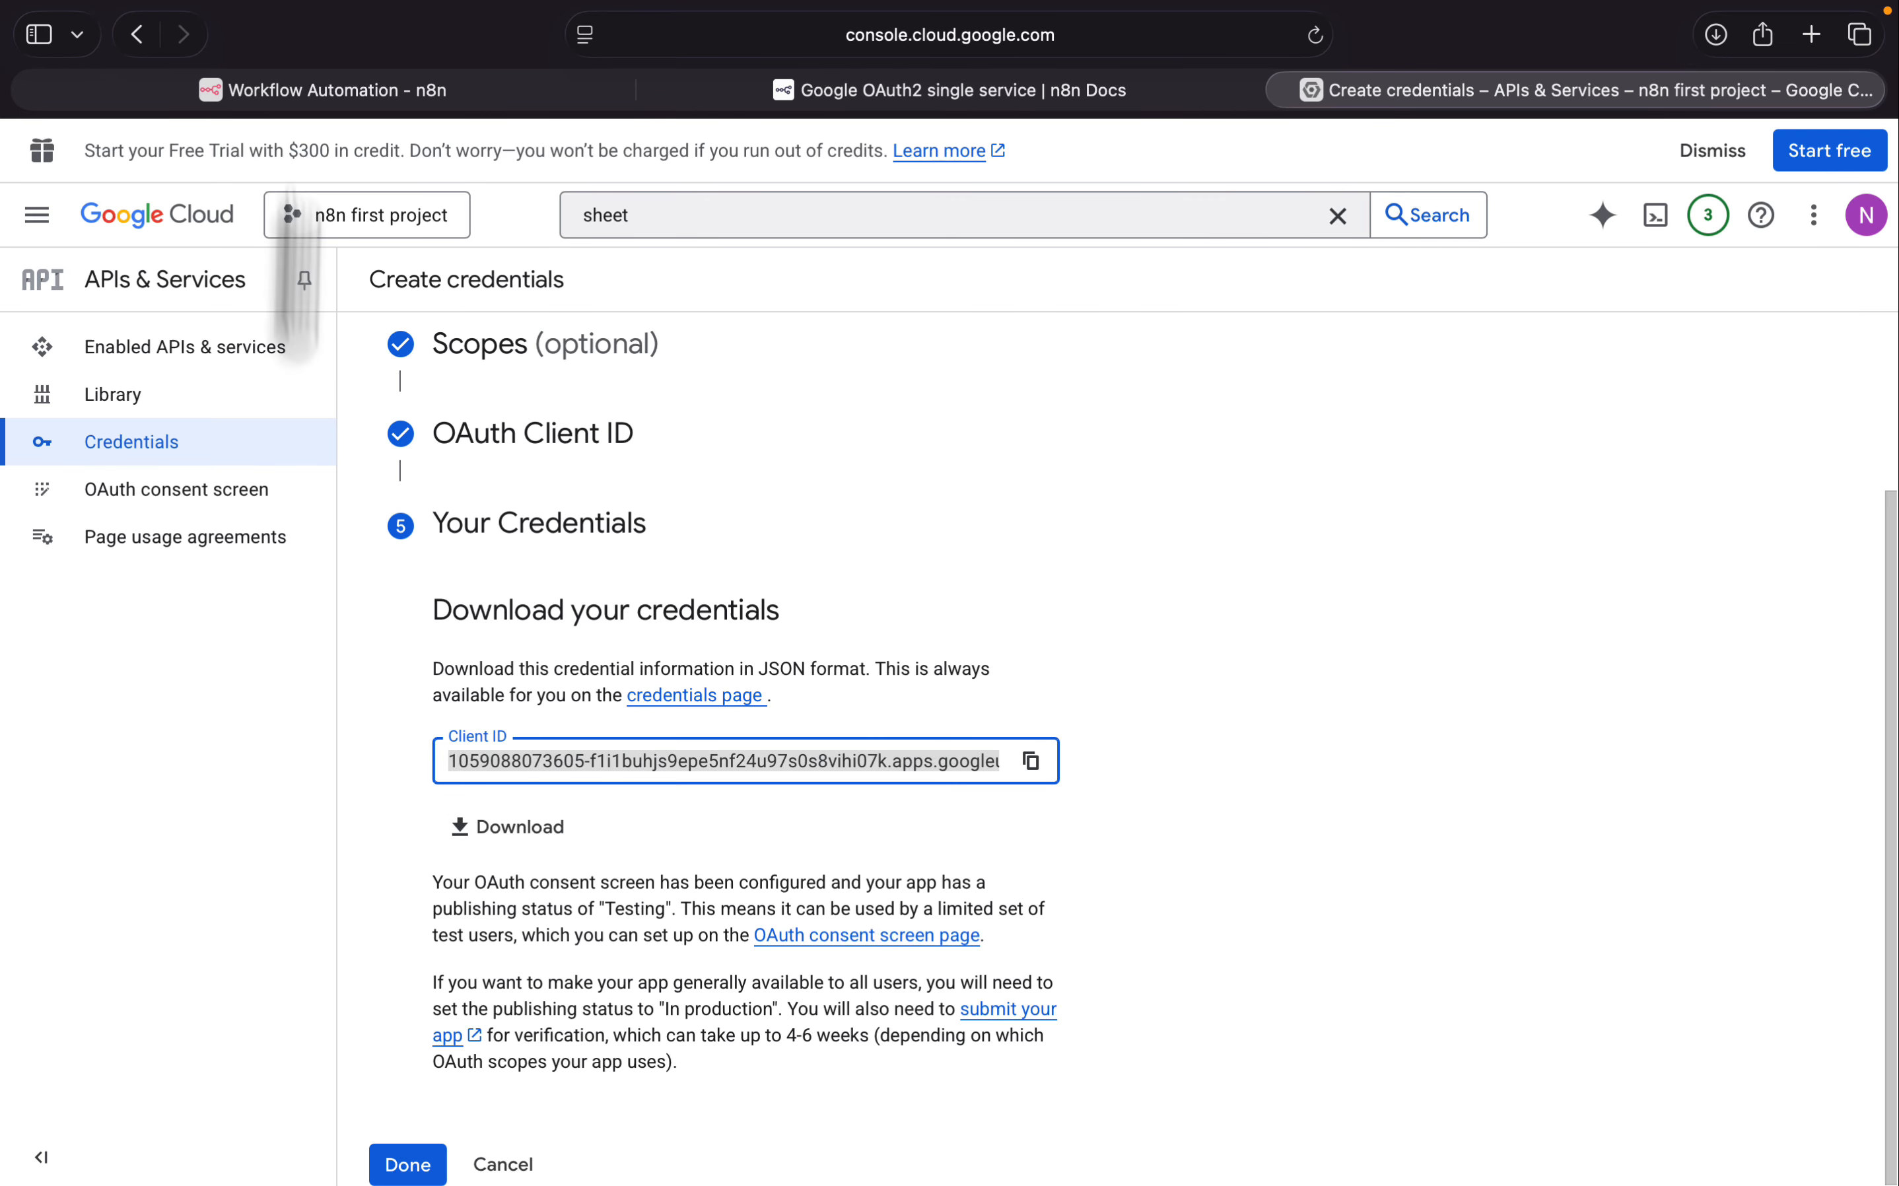
left_click(385, 97)
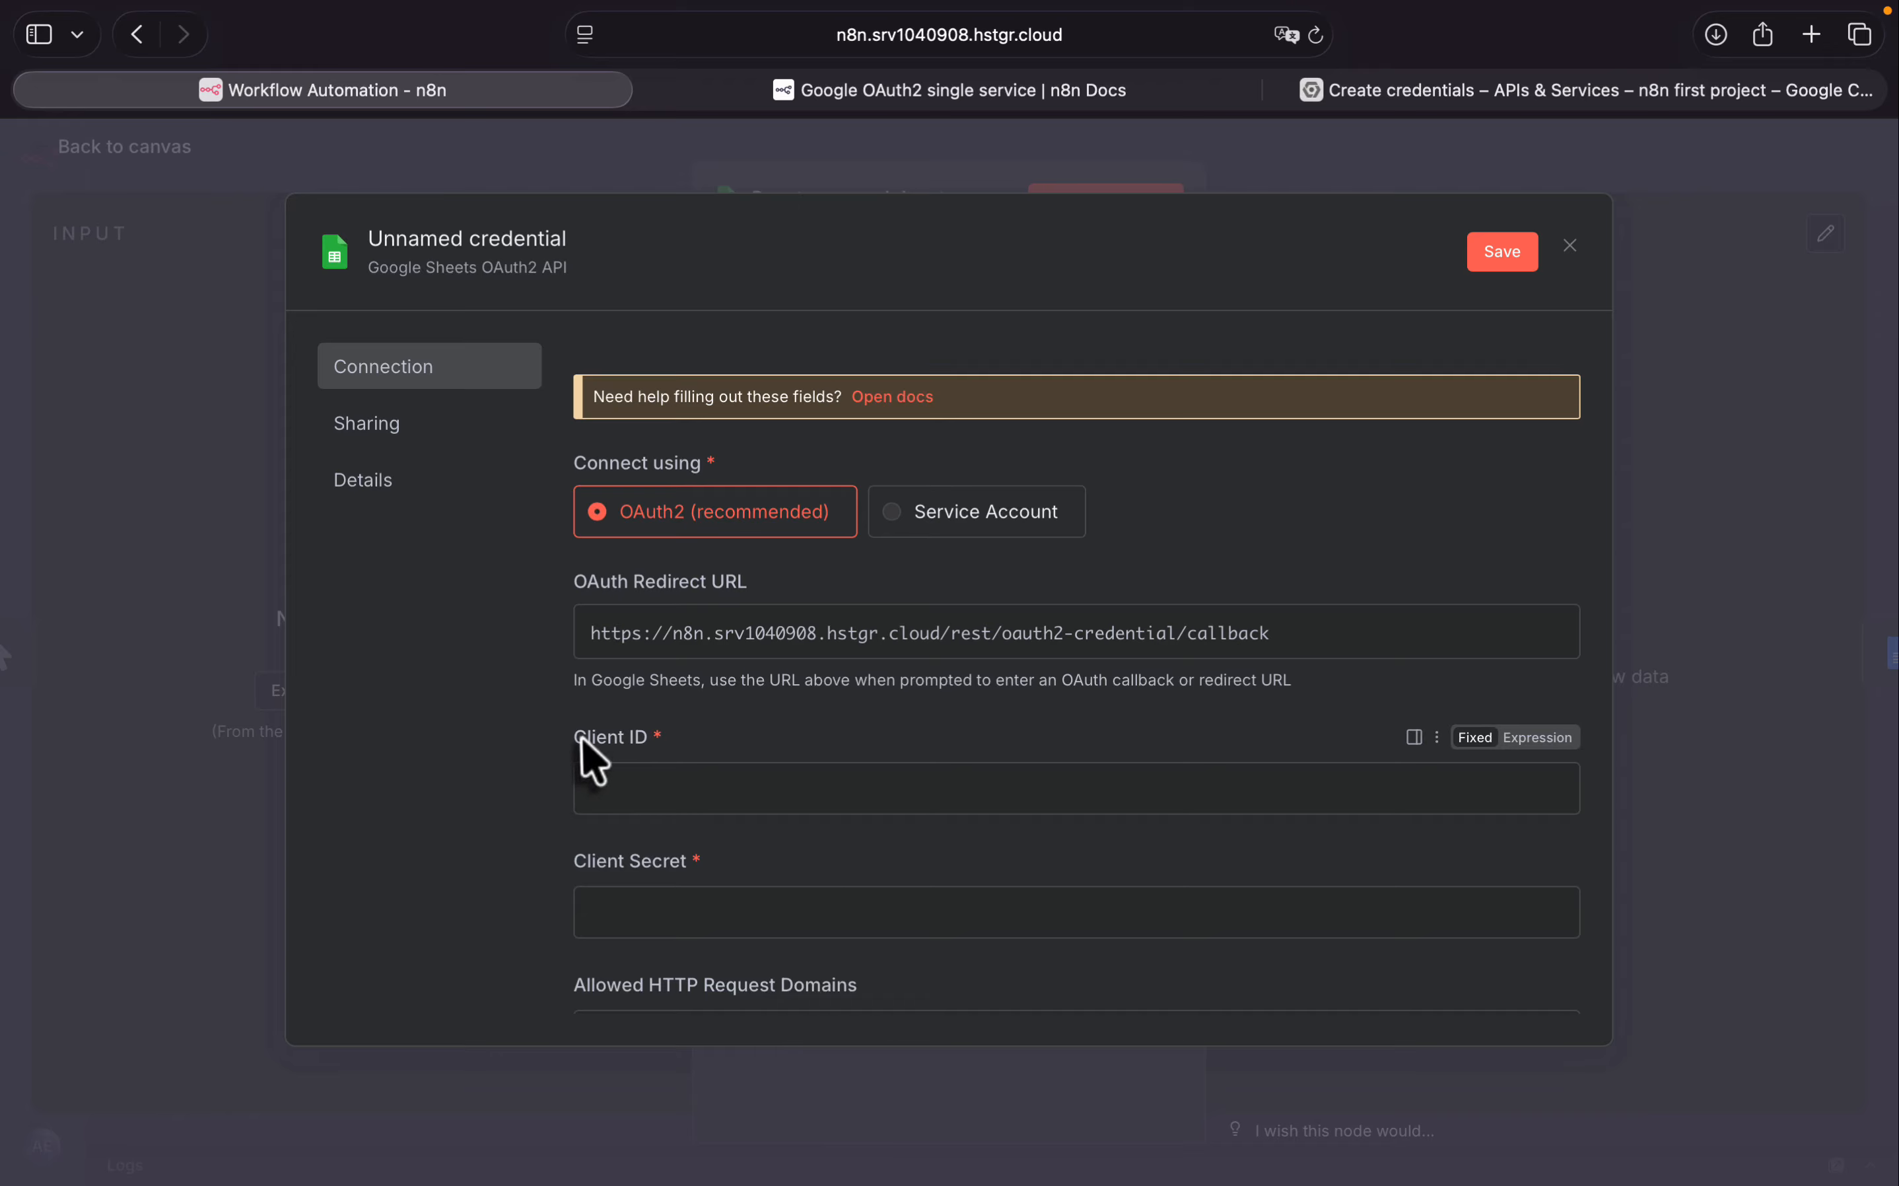
left_click_drag(581, 889, 745, 886)
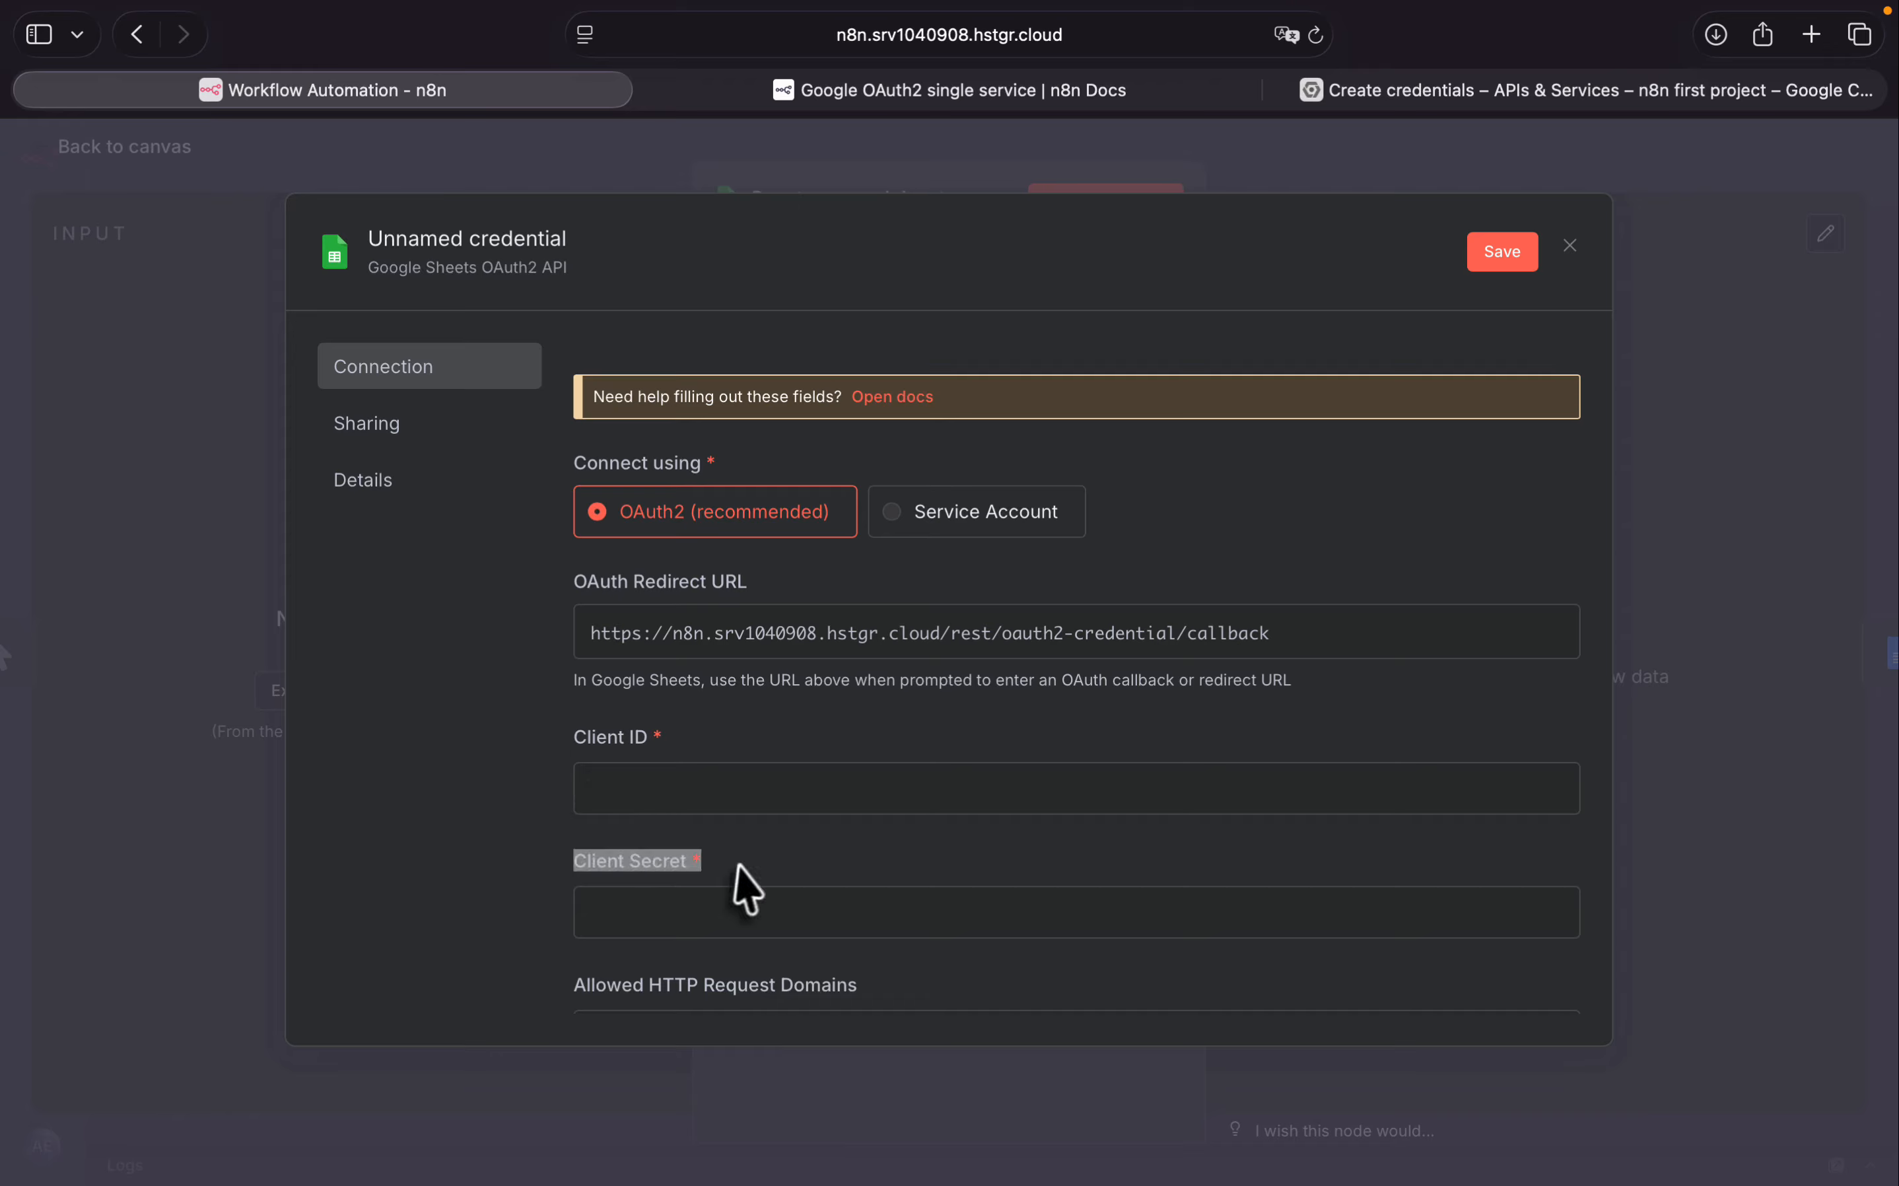
left_click(489, 893)
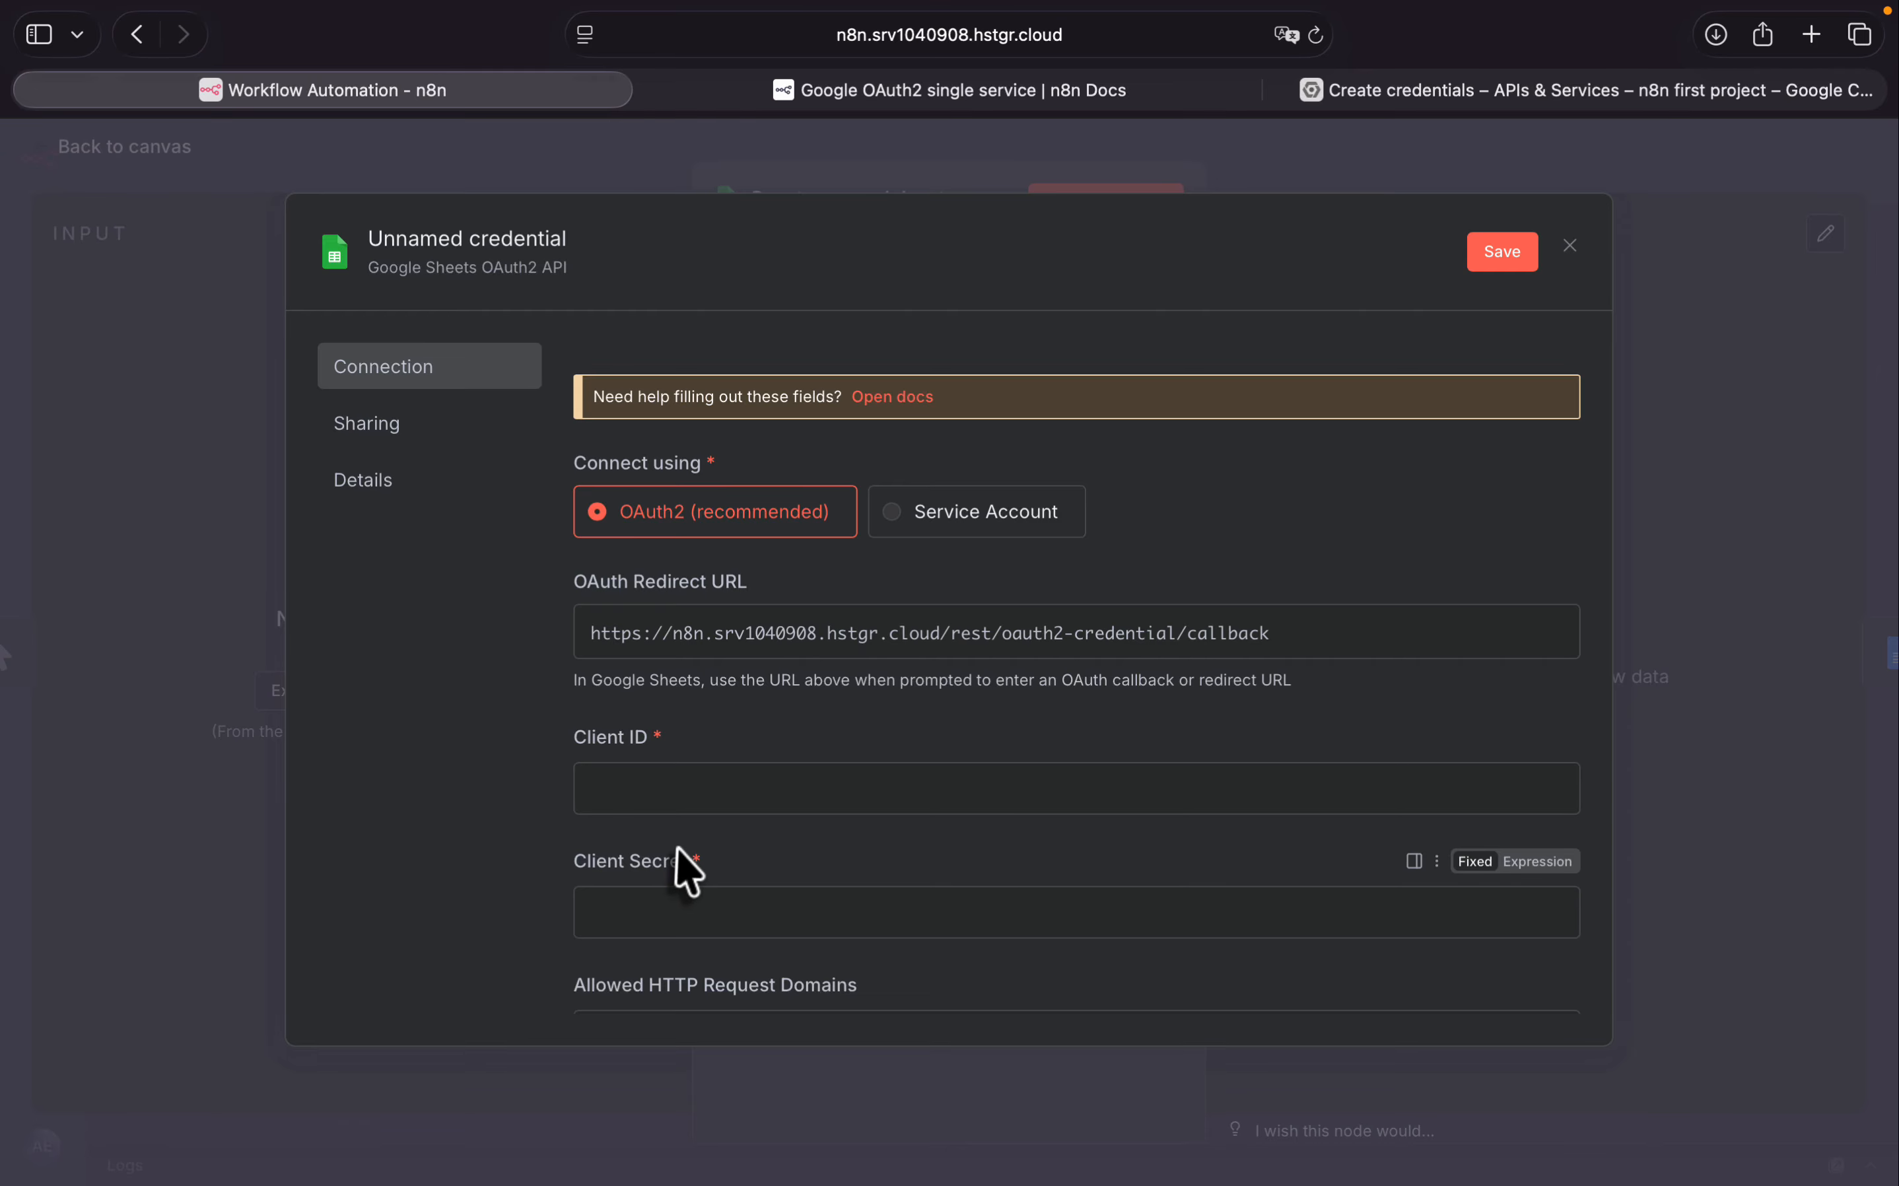
left_click_drag(678, 853, 767, 734)
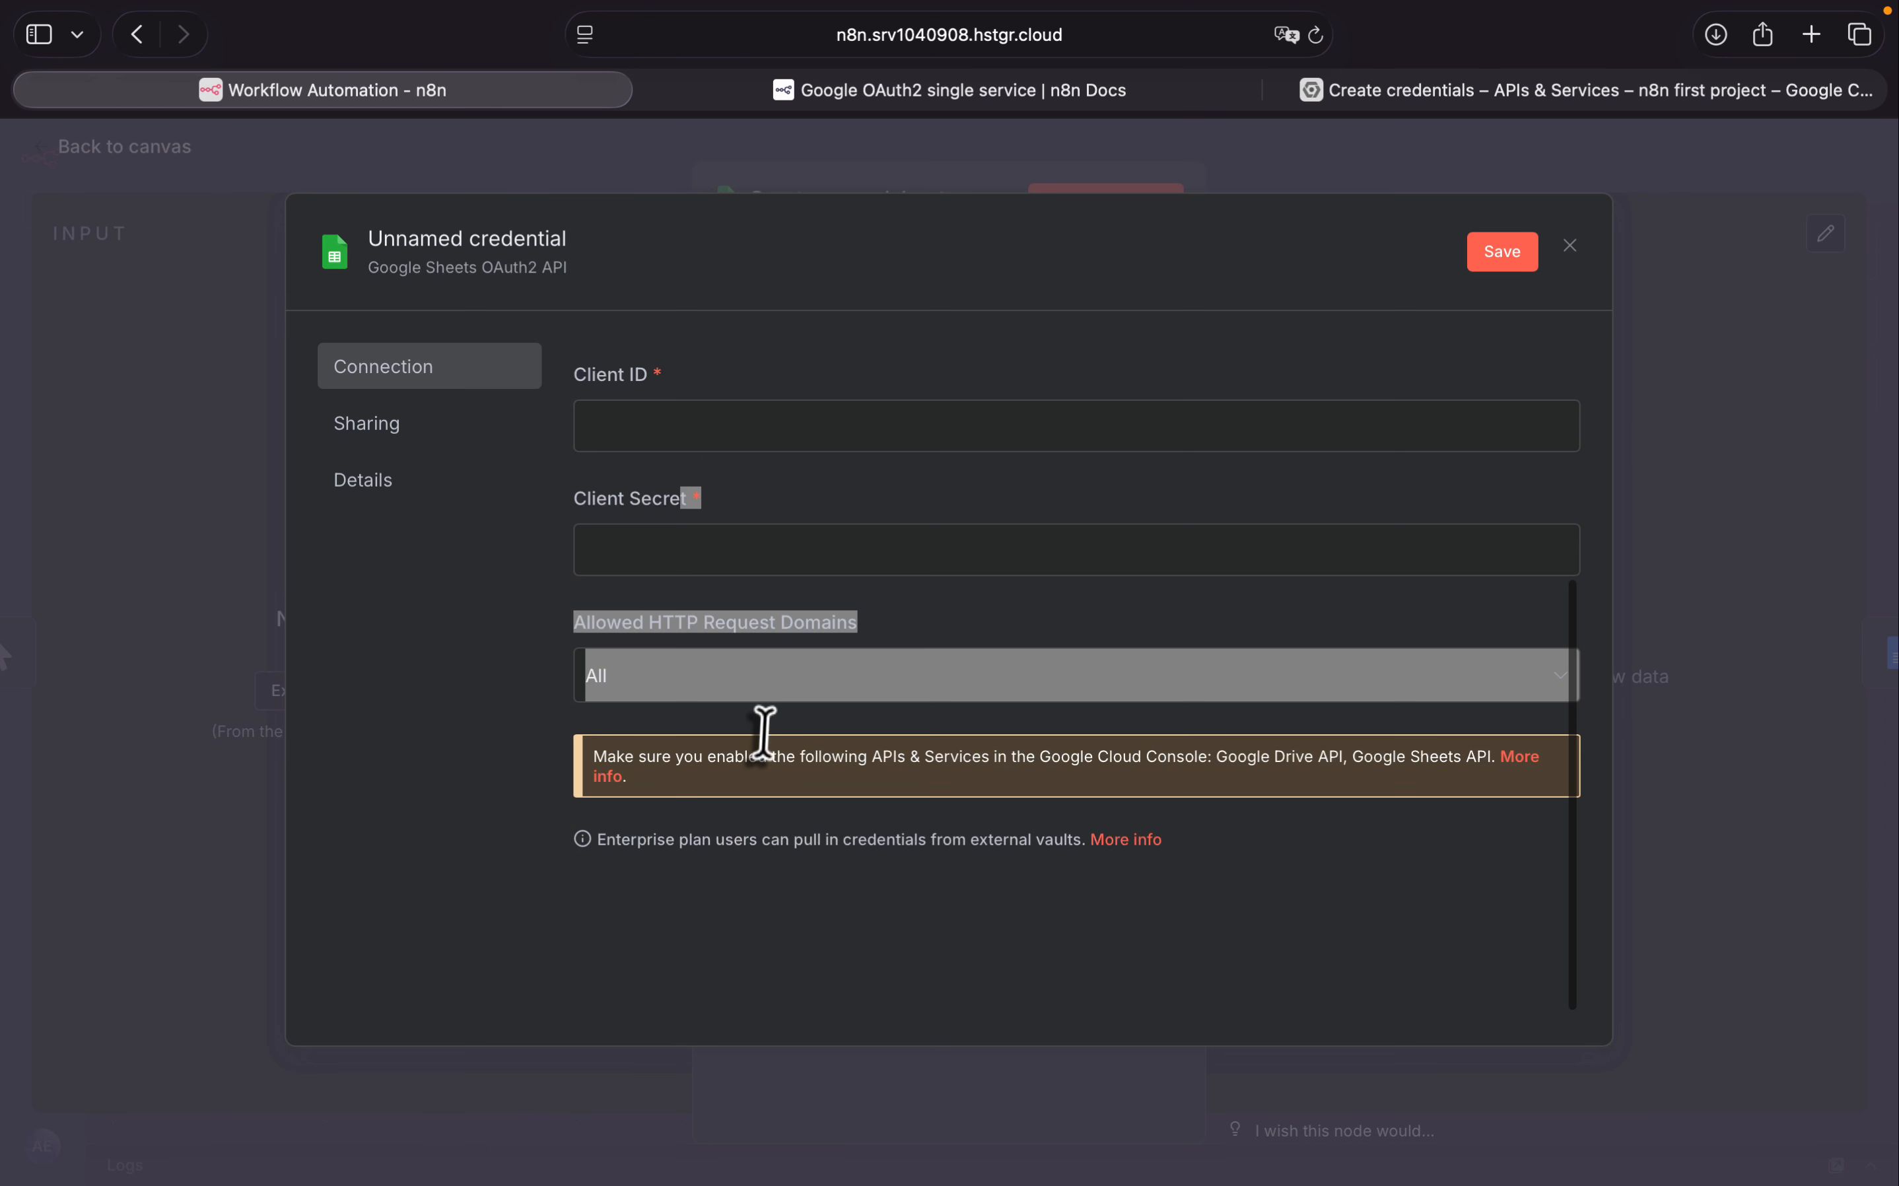
left_click(795, 448)
left_click_drag(716, 402, 741, 648)
left_click(731, 625)
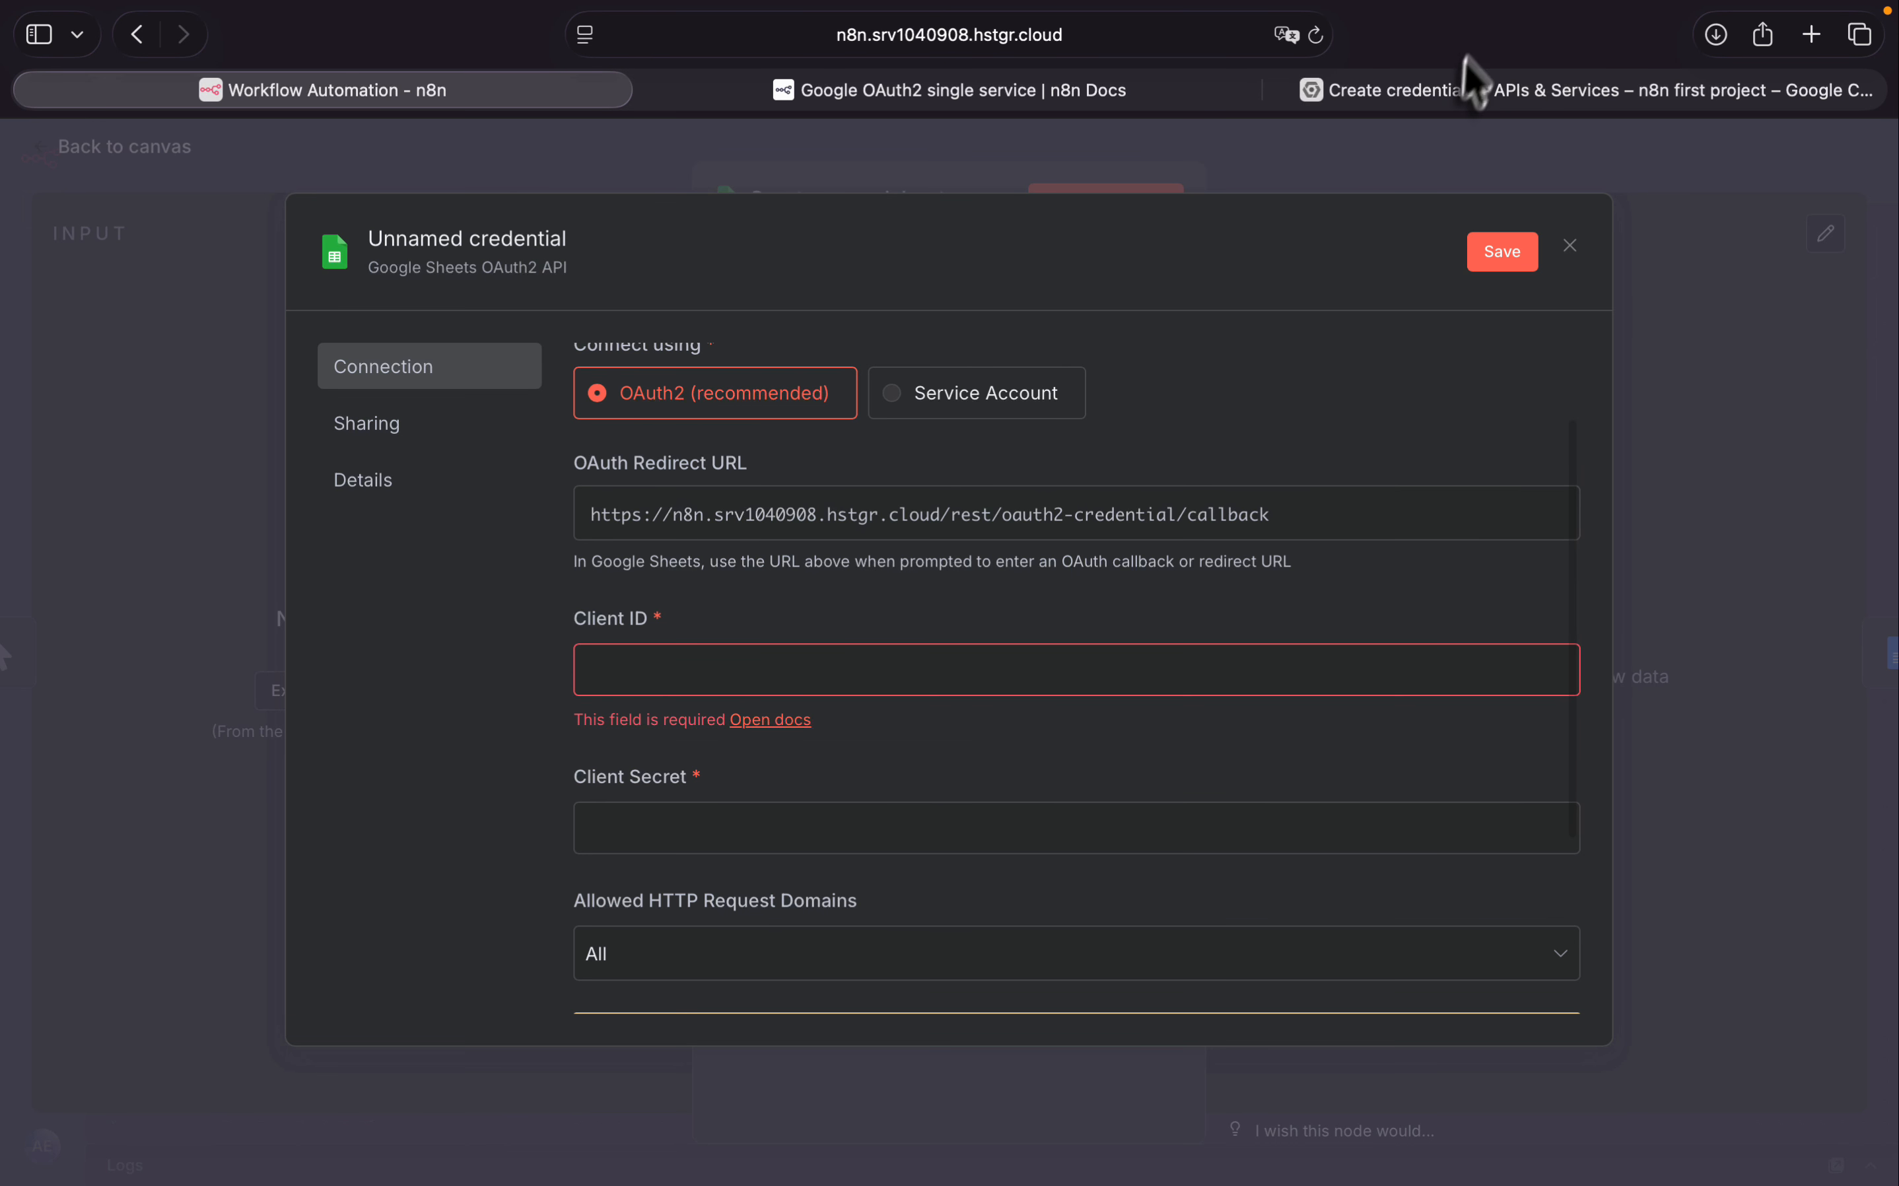
Step: Copy the Client ID from Google Cloud and paste it into the Client ID field of the n8n Google Sheets credential
left_click(1469, 98)
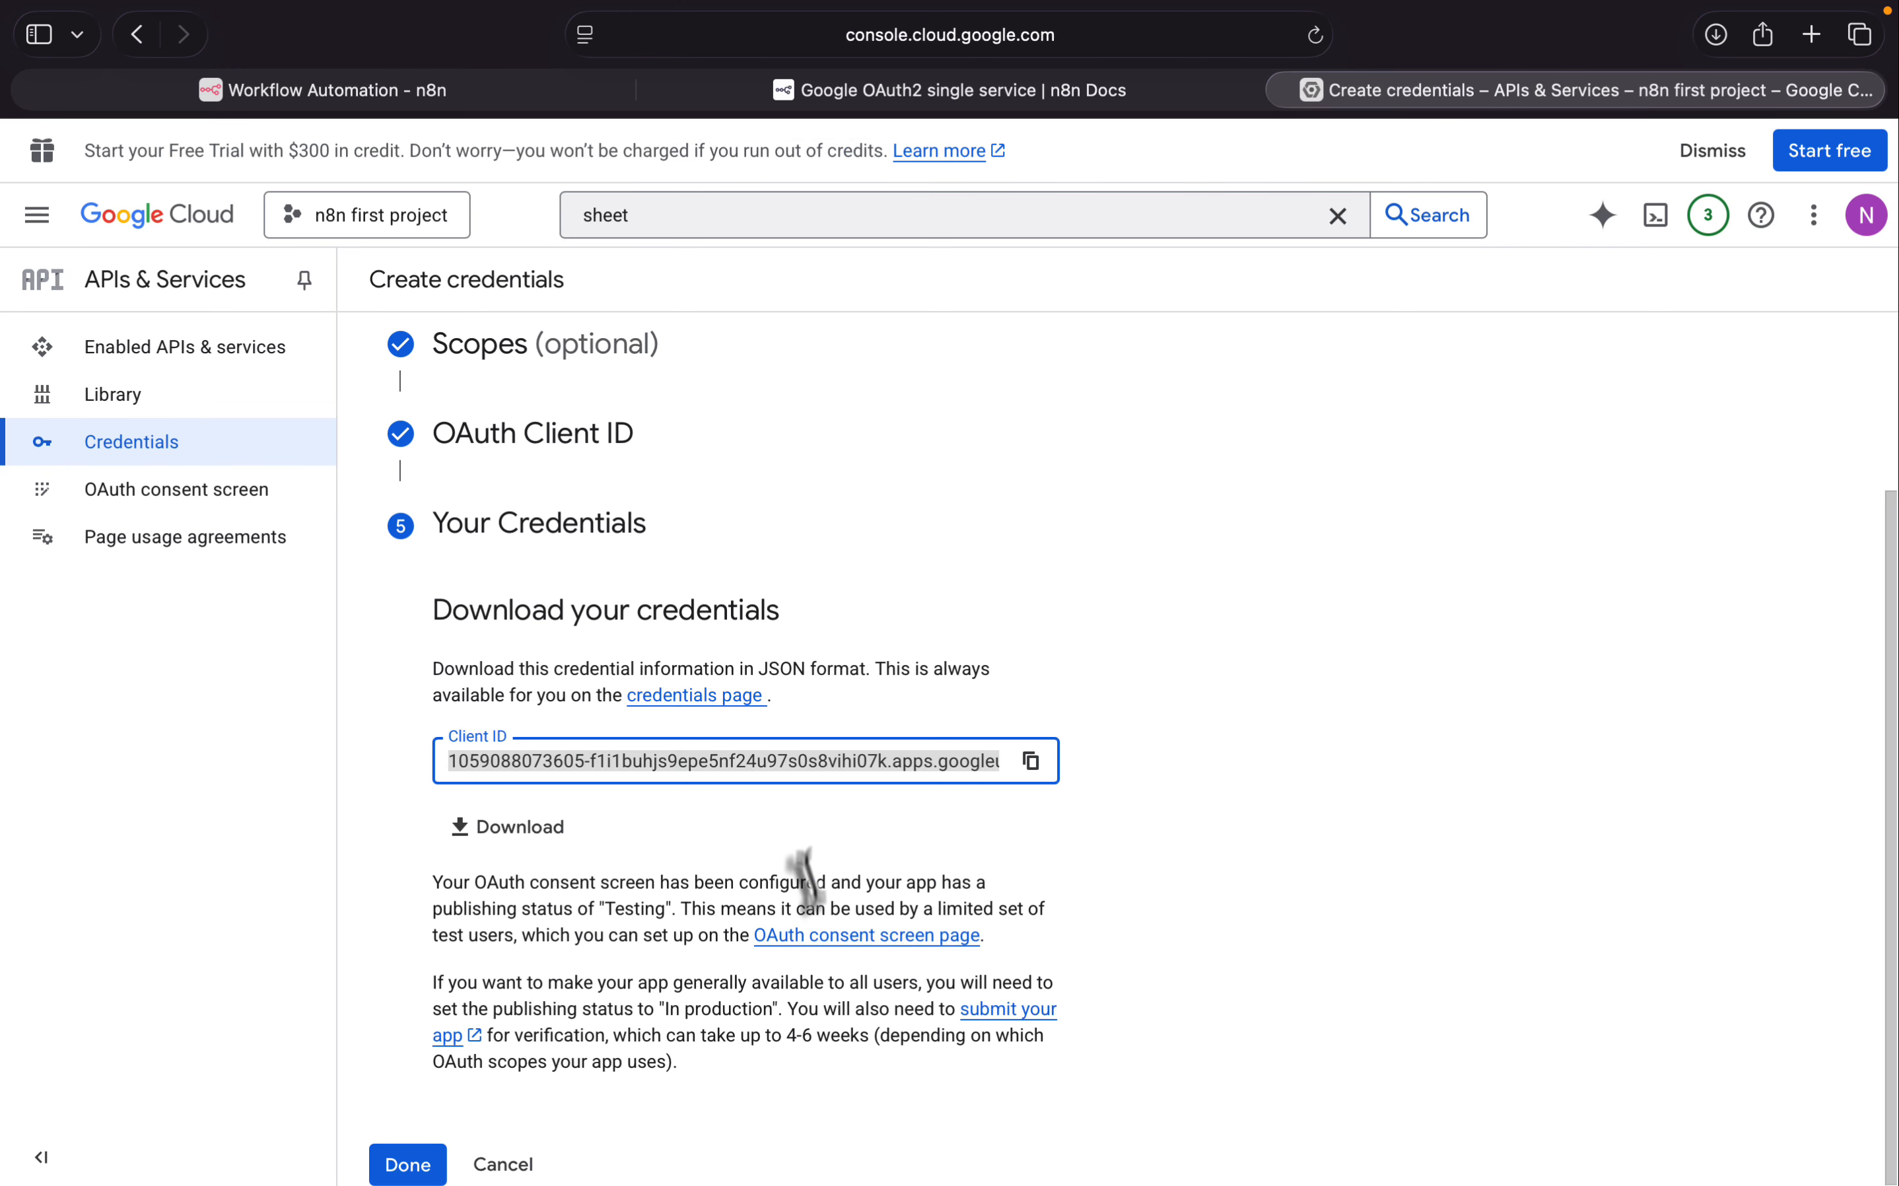
left_click(1030, 763)
left_click(463, 97)
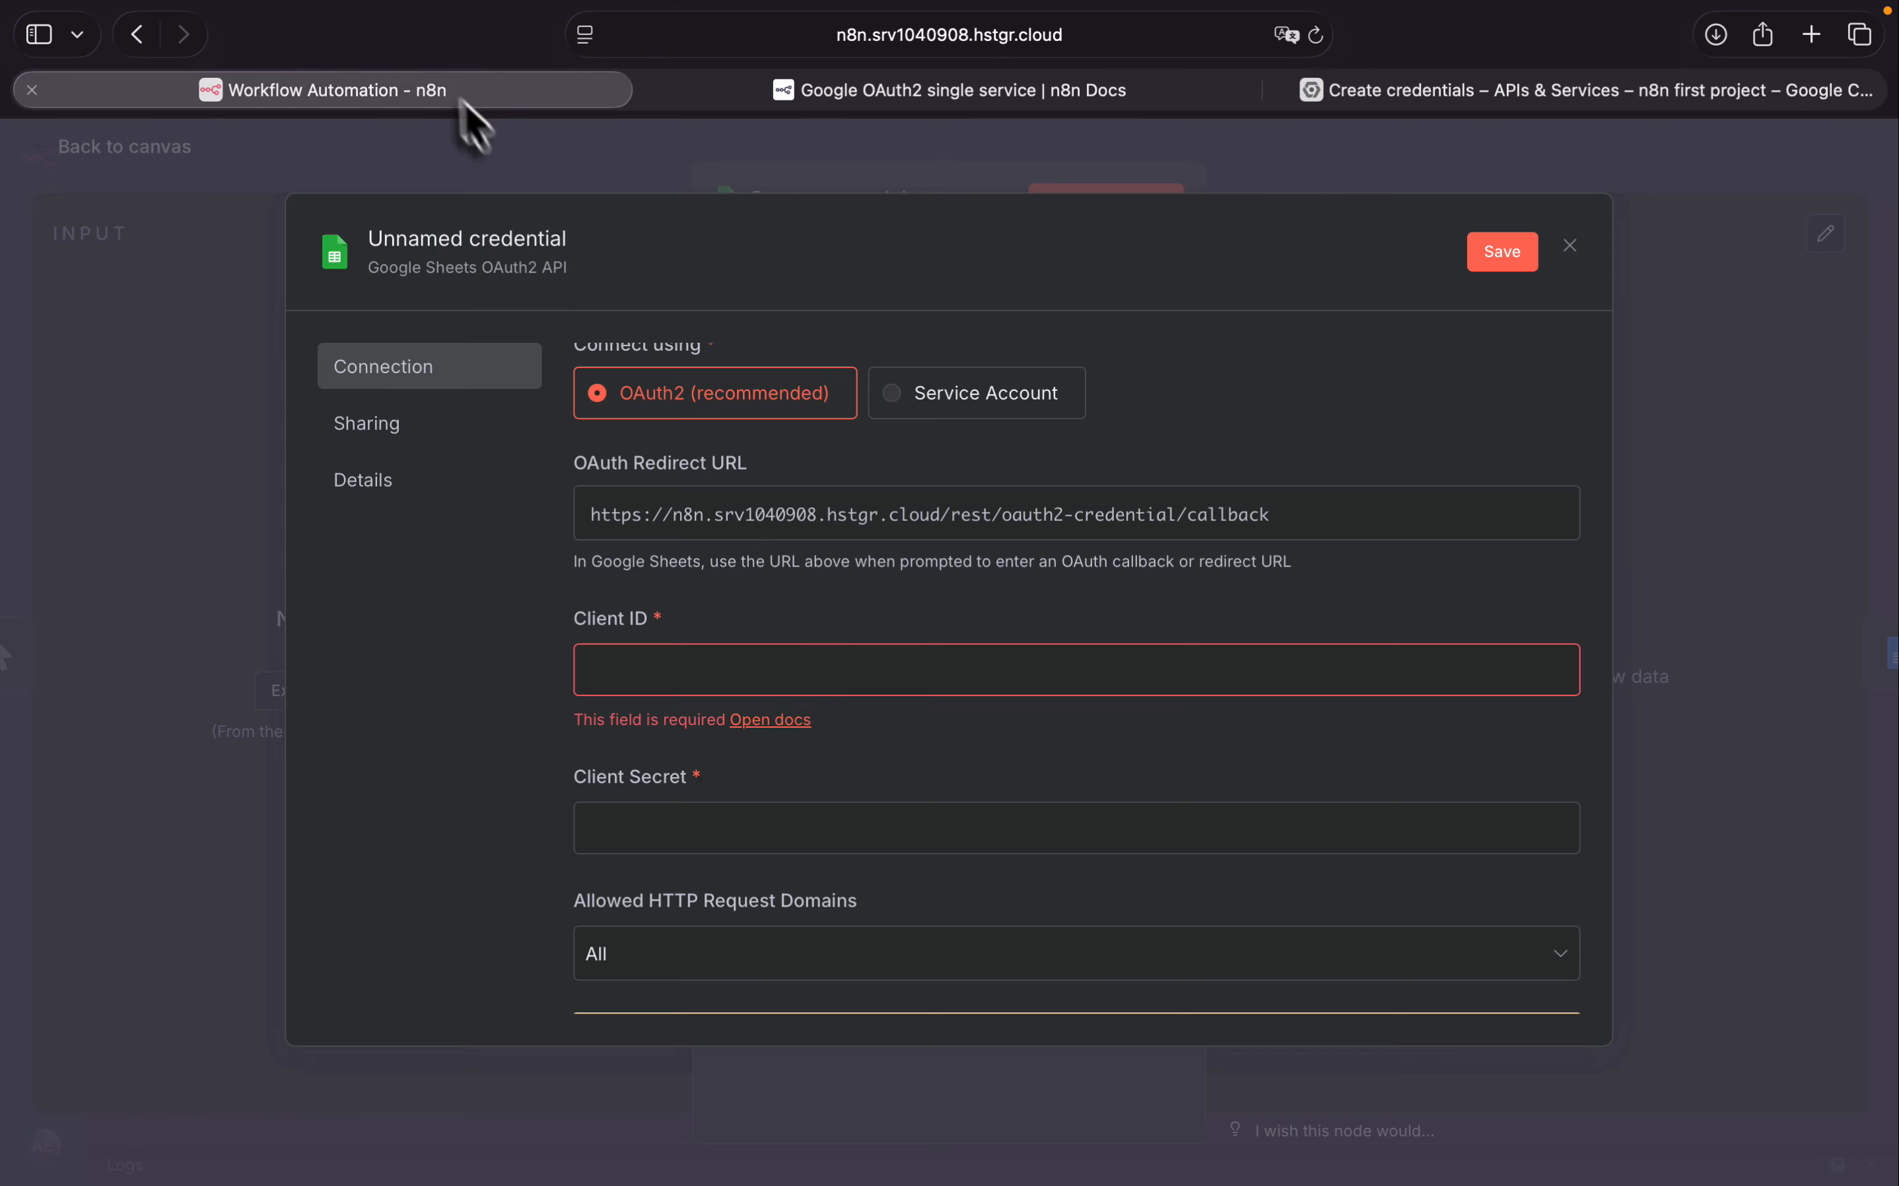
left_click(721, 671)
key("super+v")
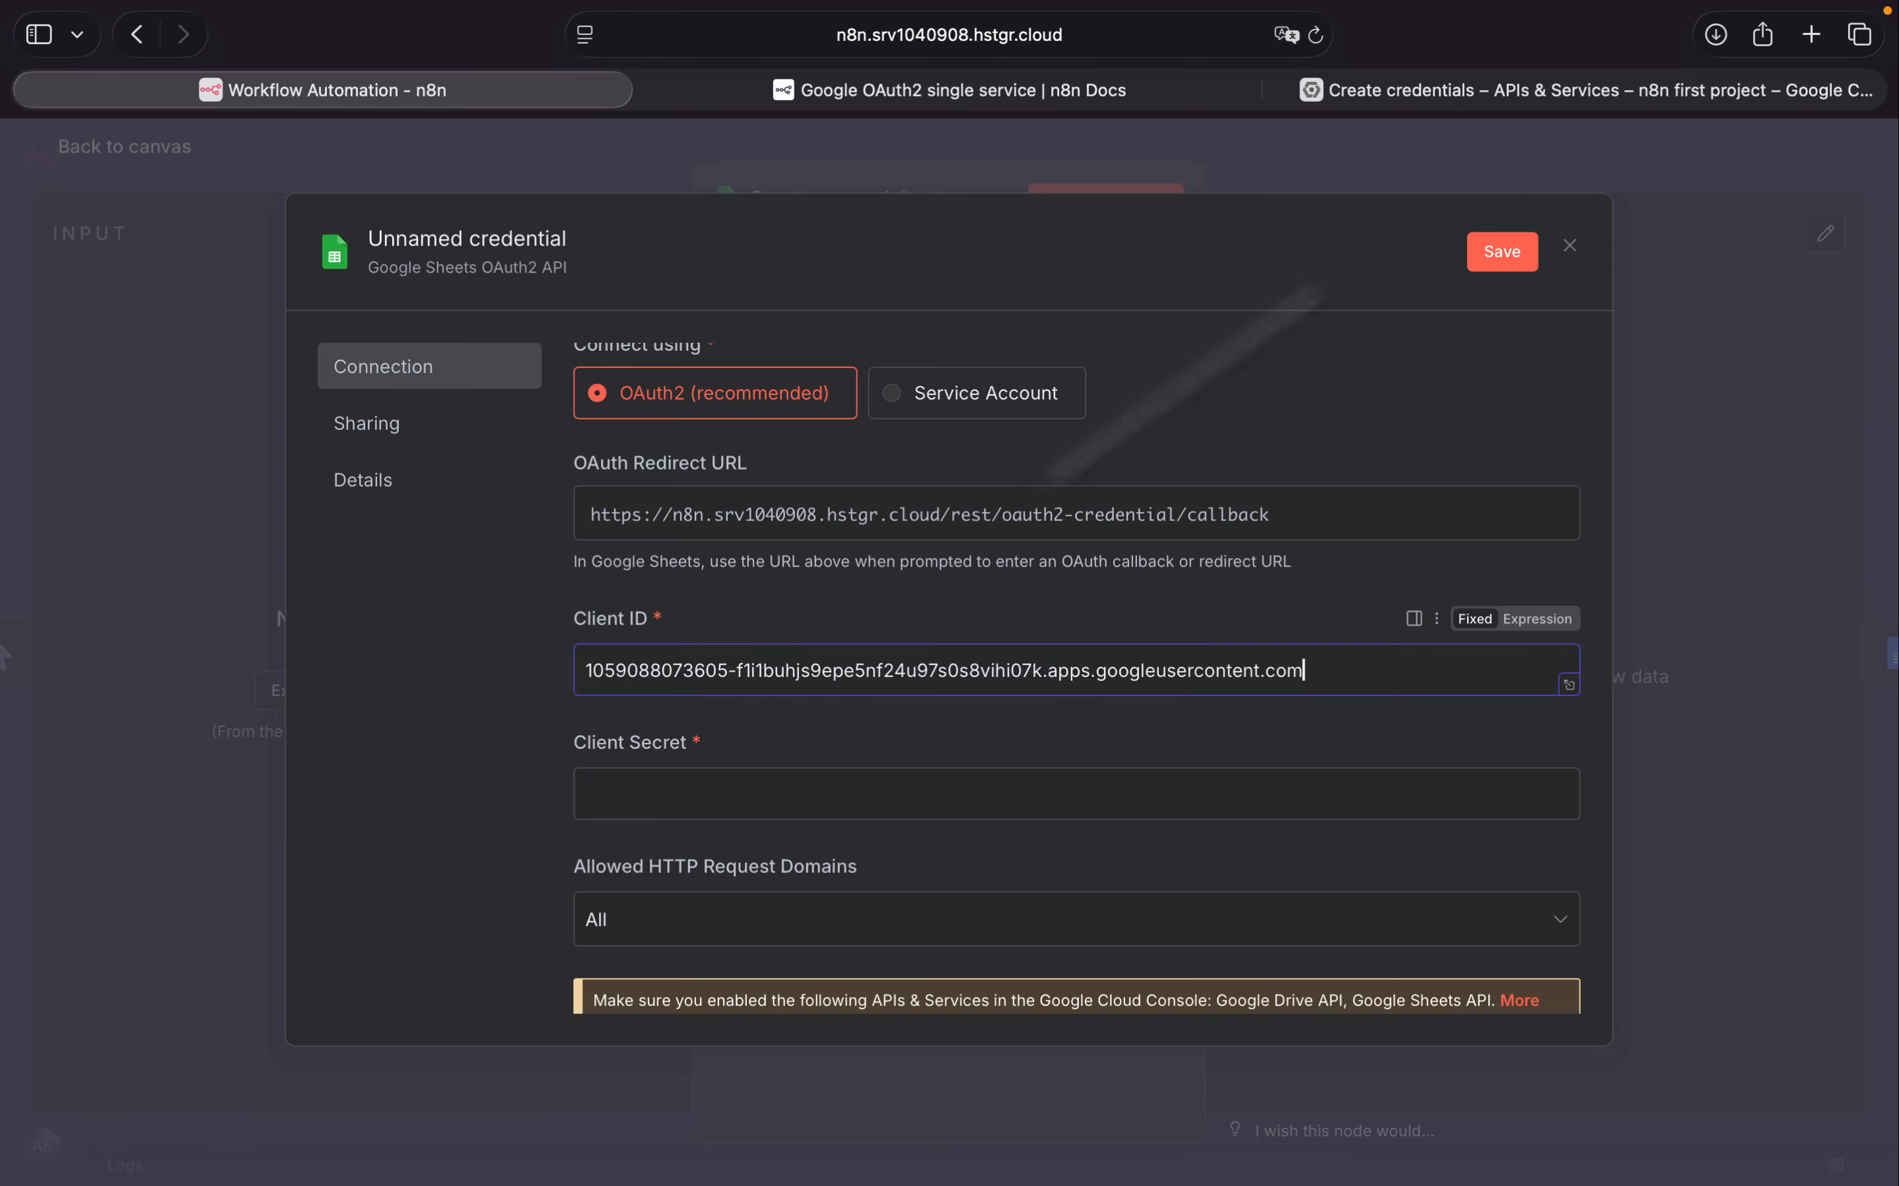
Step: Finish the credential creation in Google Cloud and open the "n8n first project" OAuth client for editing from the project's Credentials page
left_click(1553, 95)
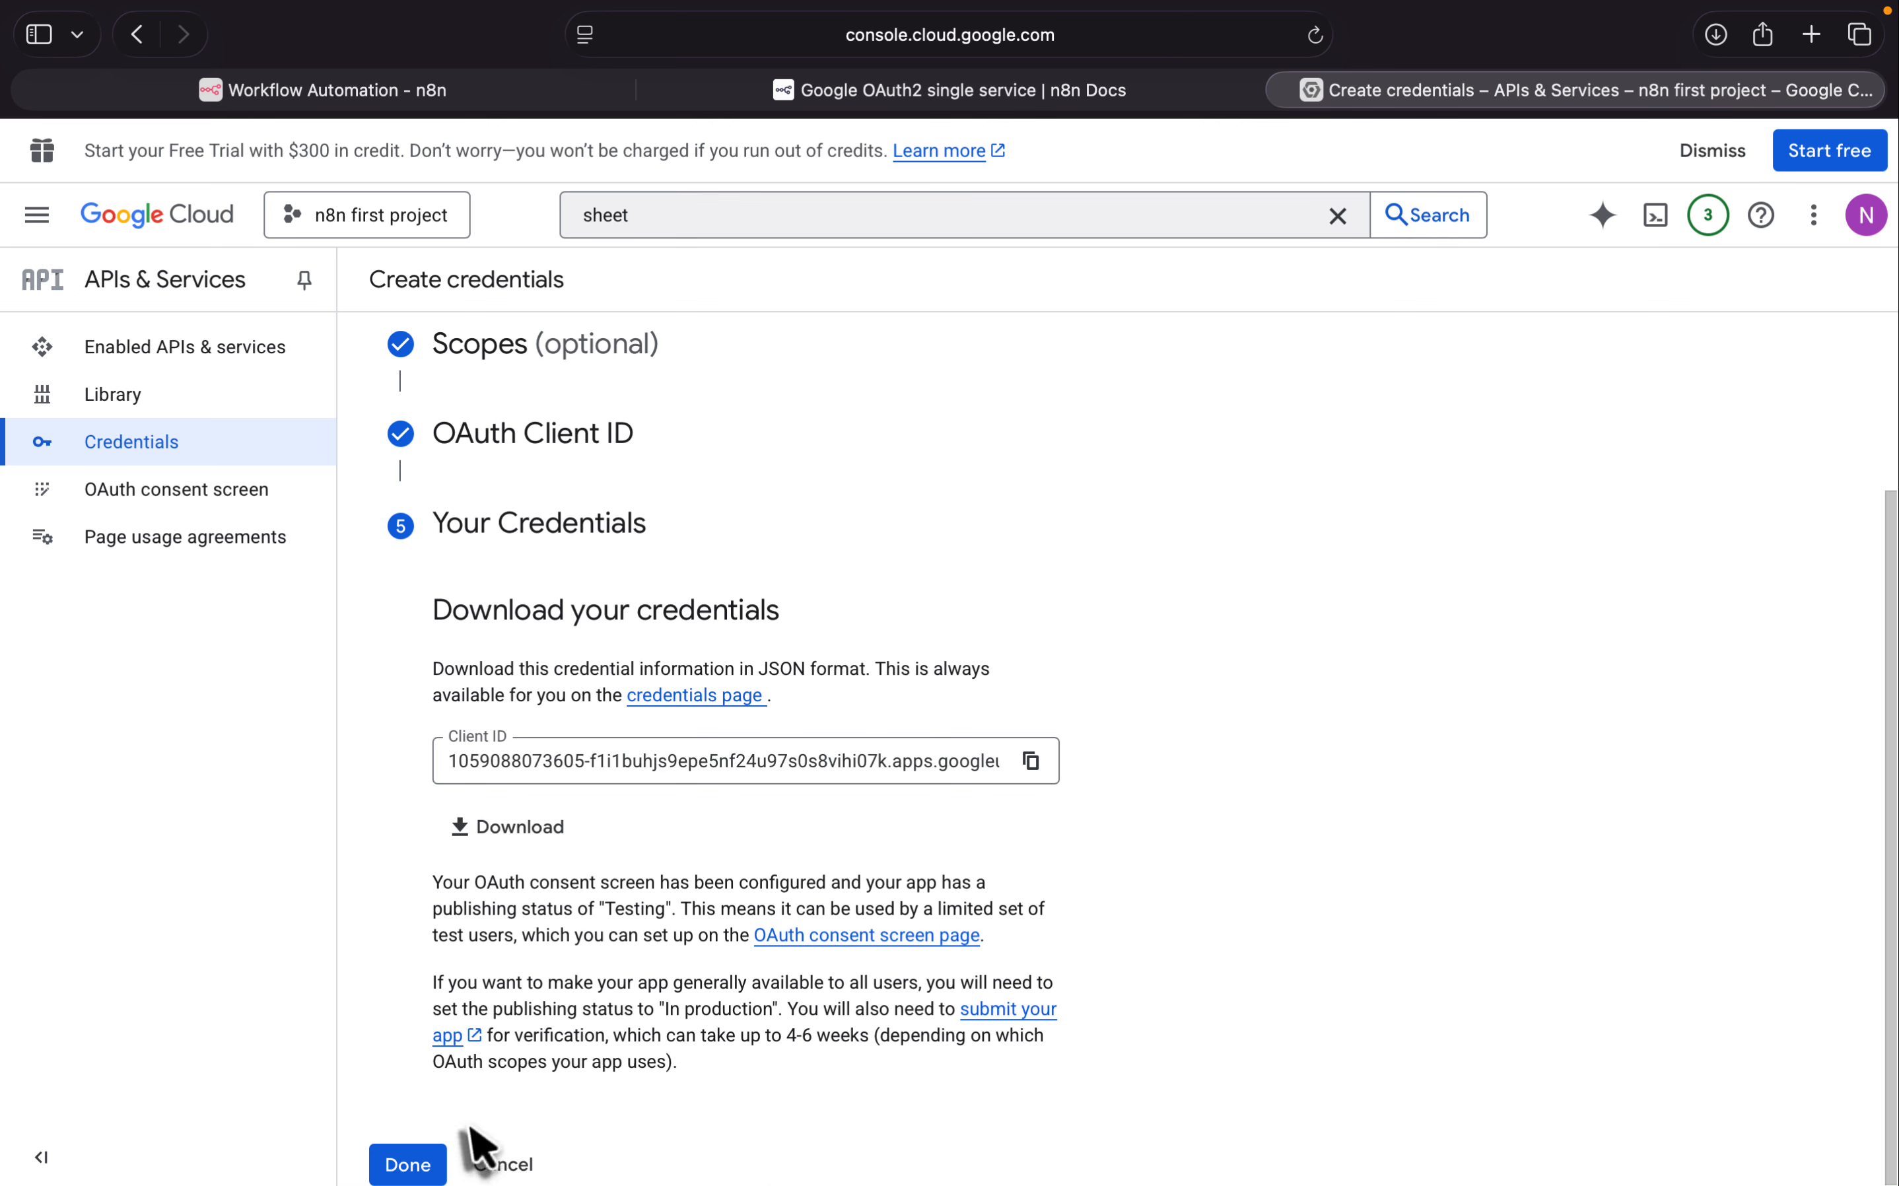
scroll(775, 1145, "down", 2)
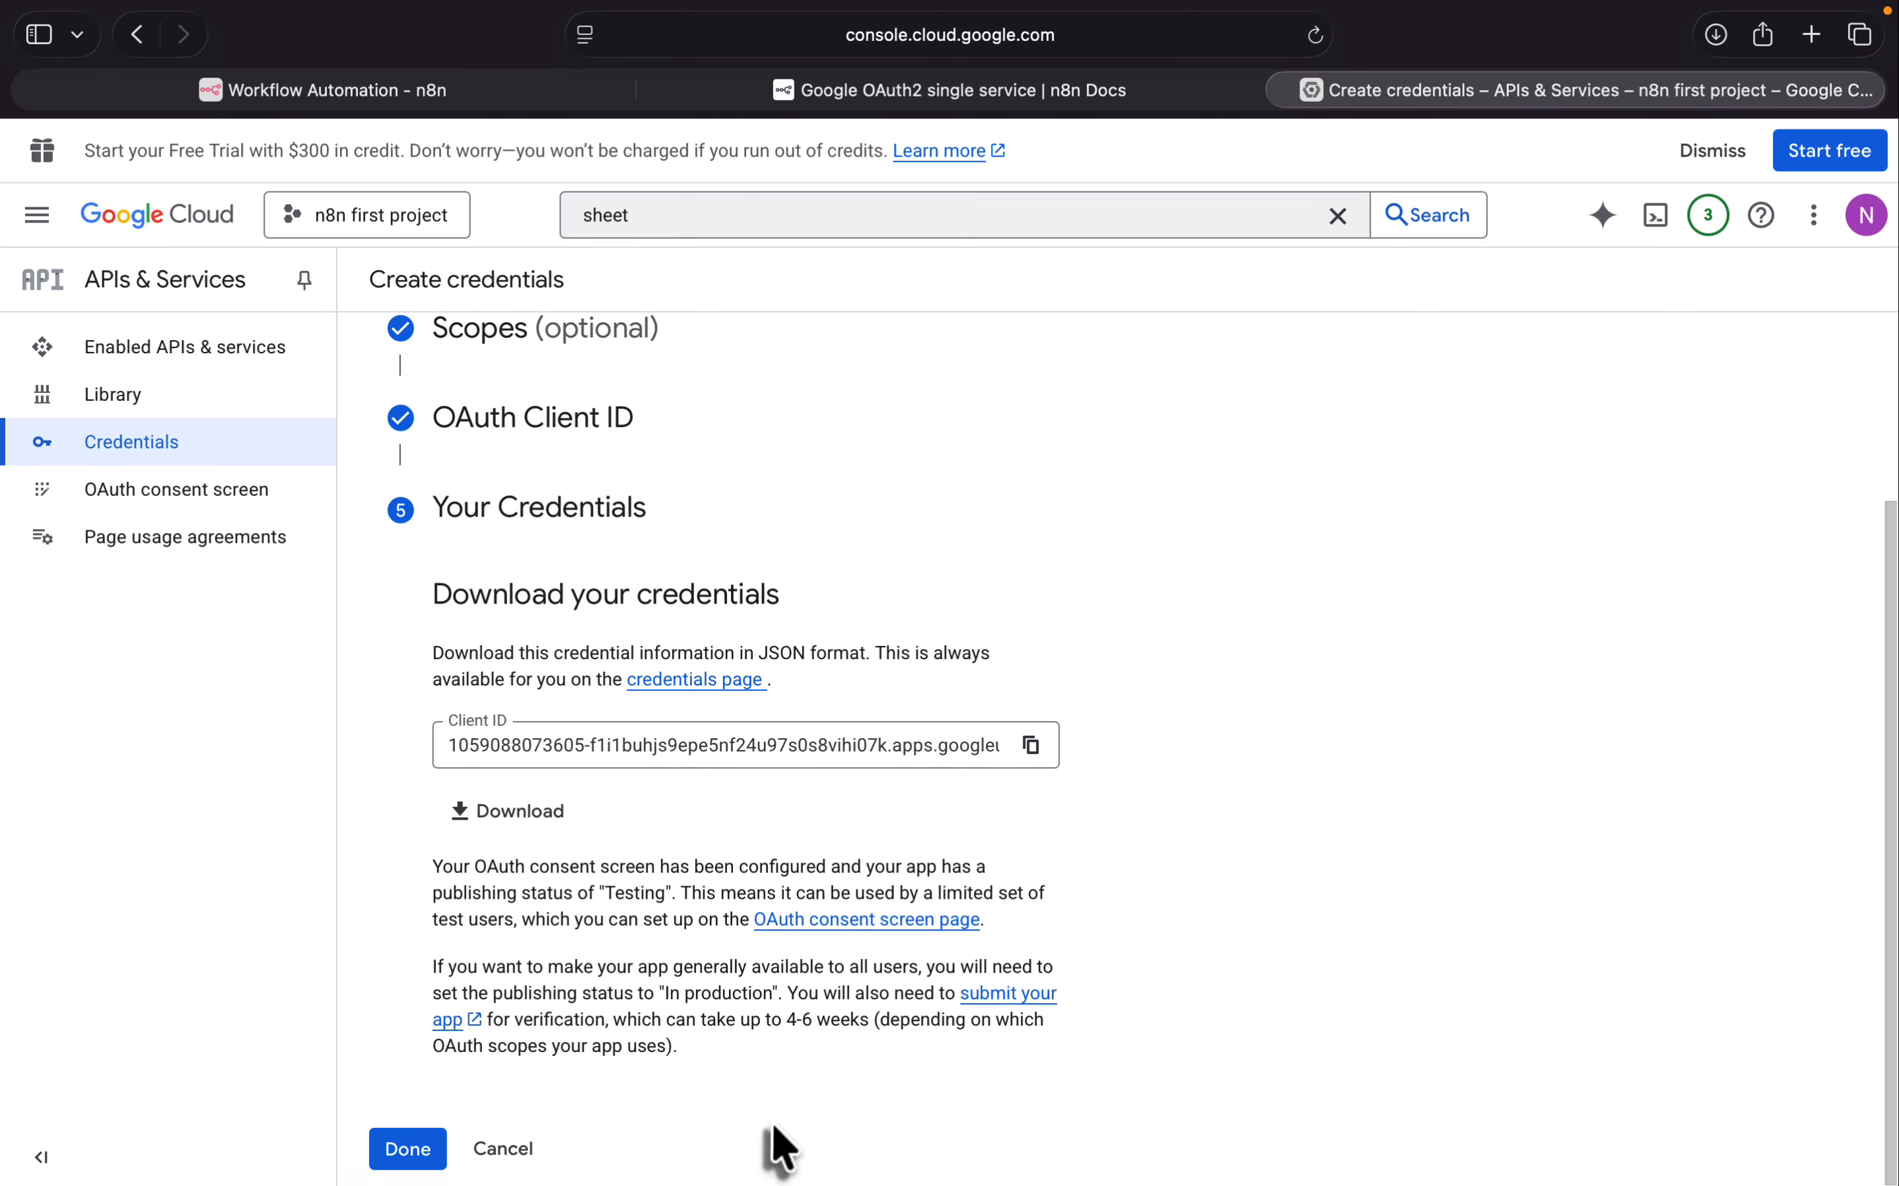
left_click(407, 1166)
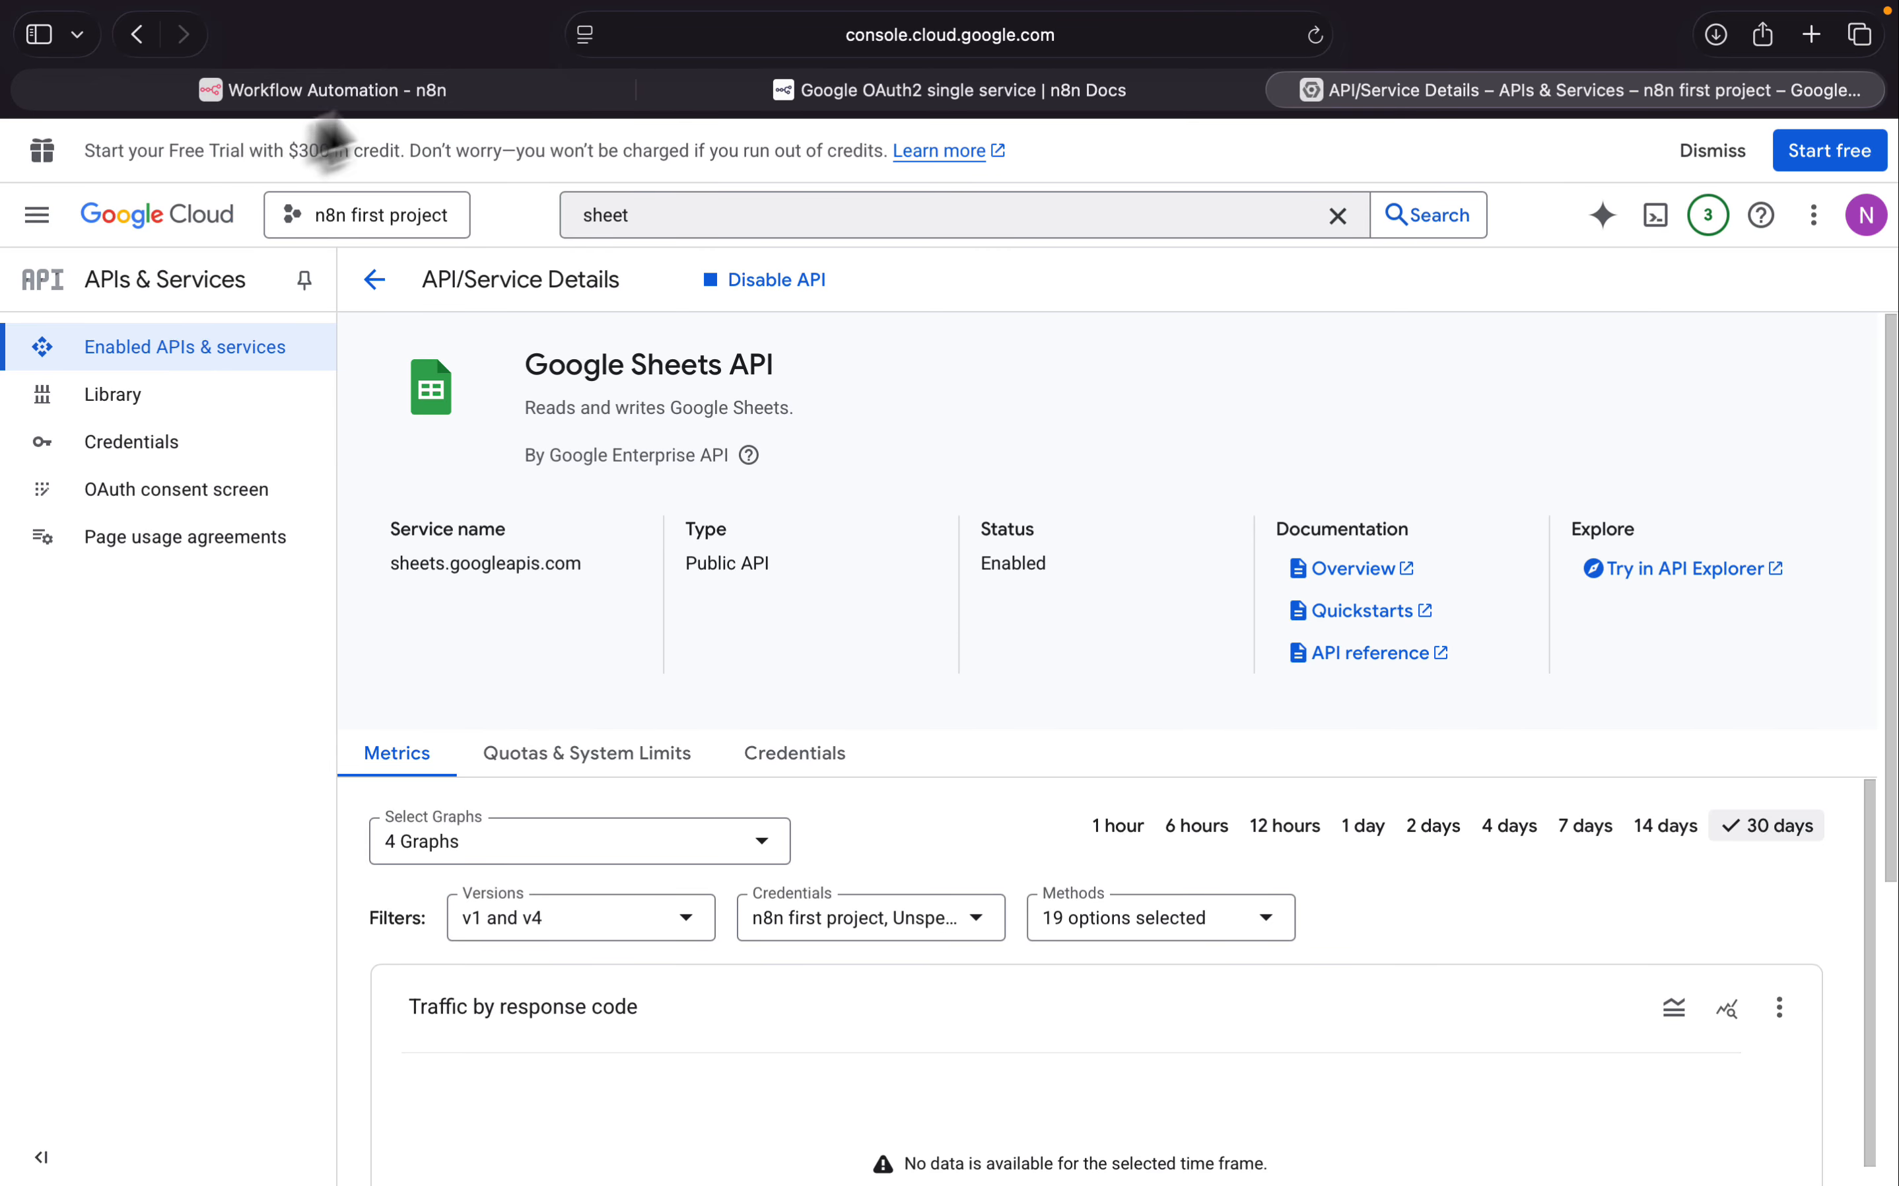
left_click(345, 91)
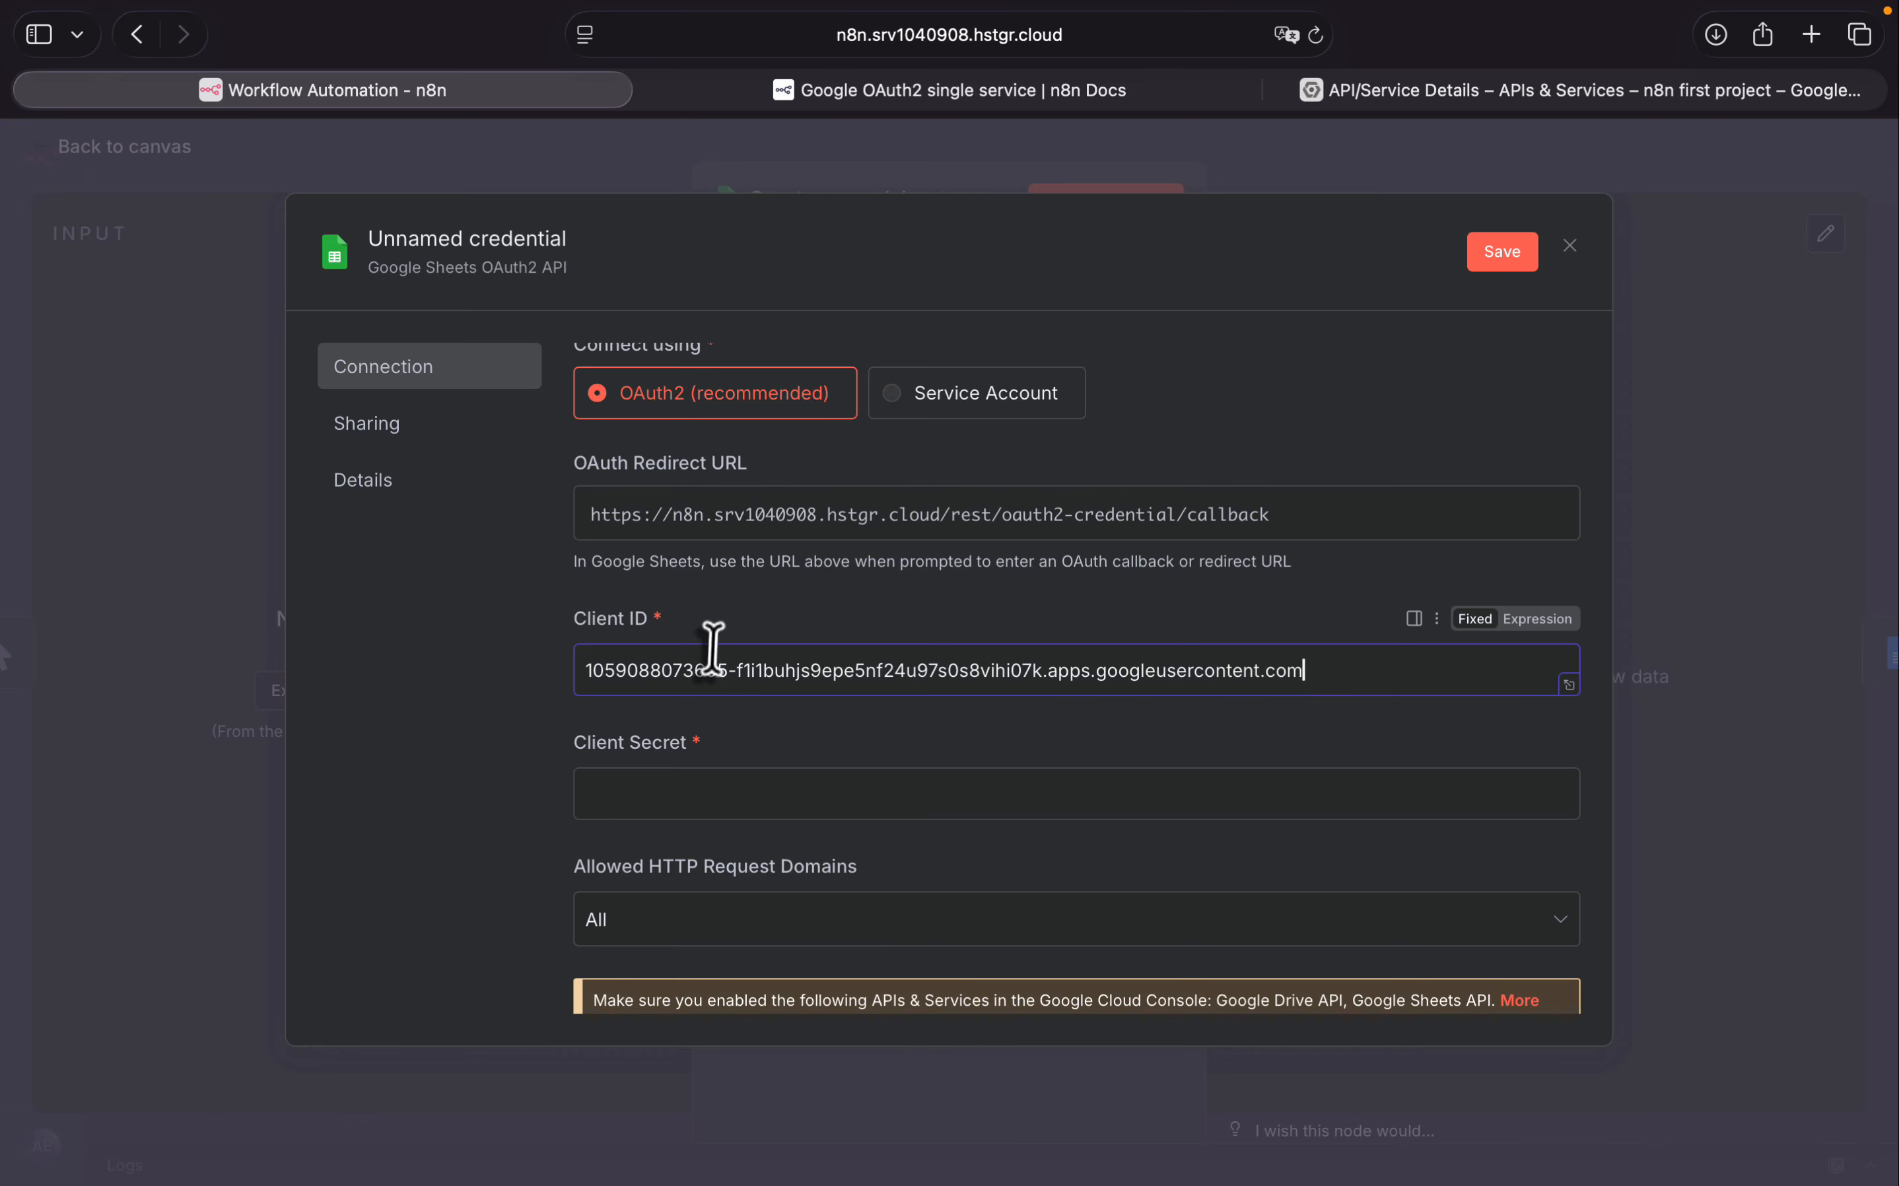
left_click(1517, 91)
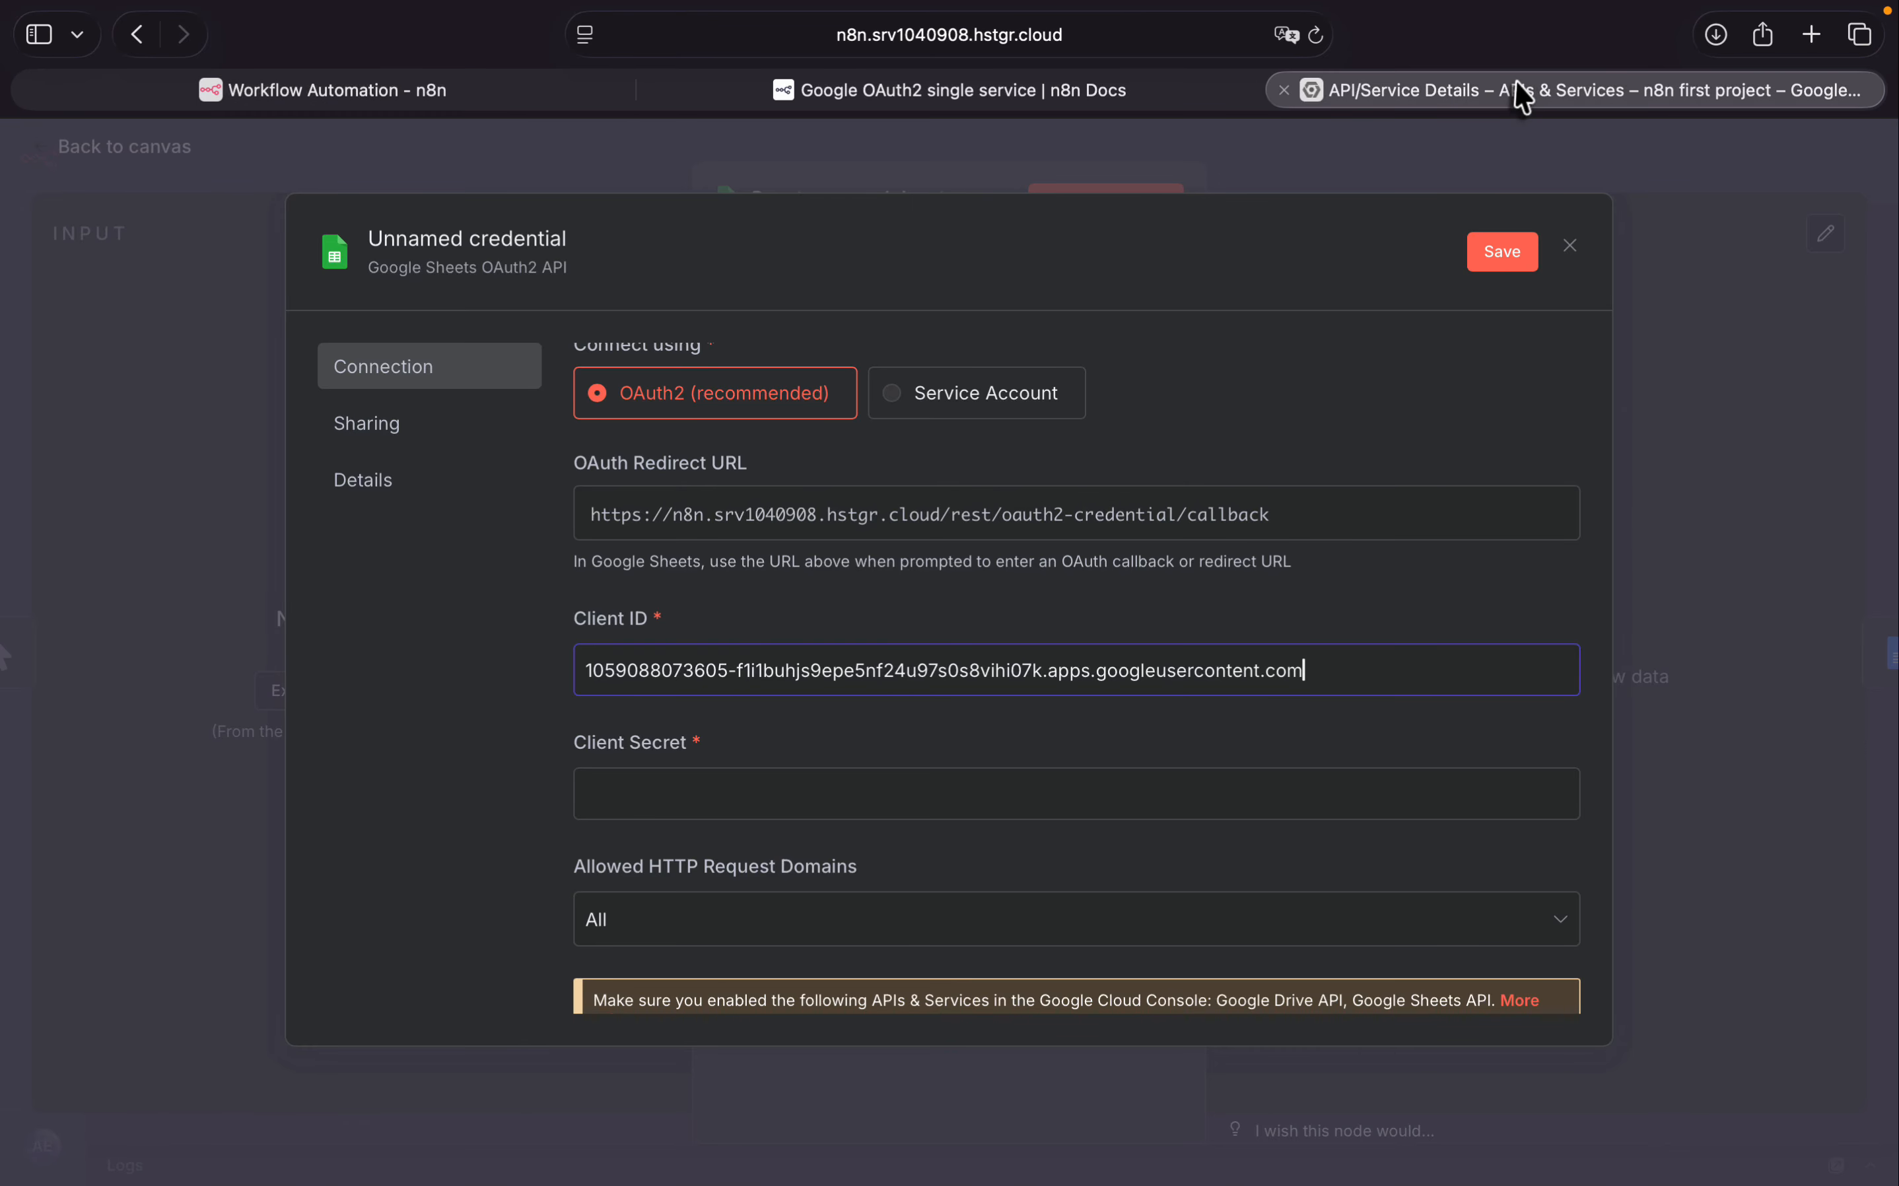
left_click(126, 444)
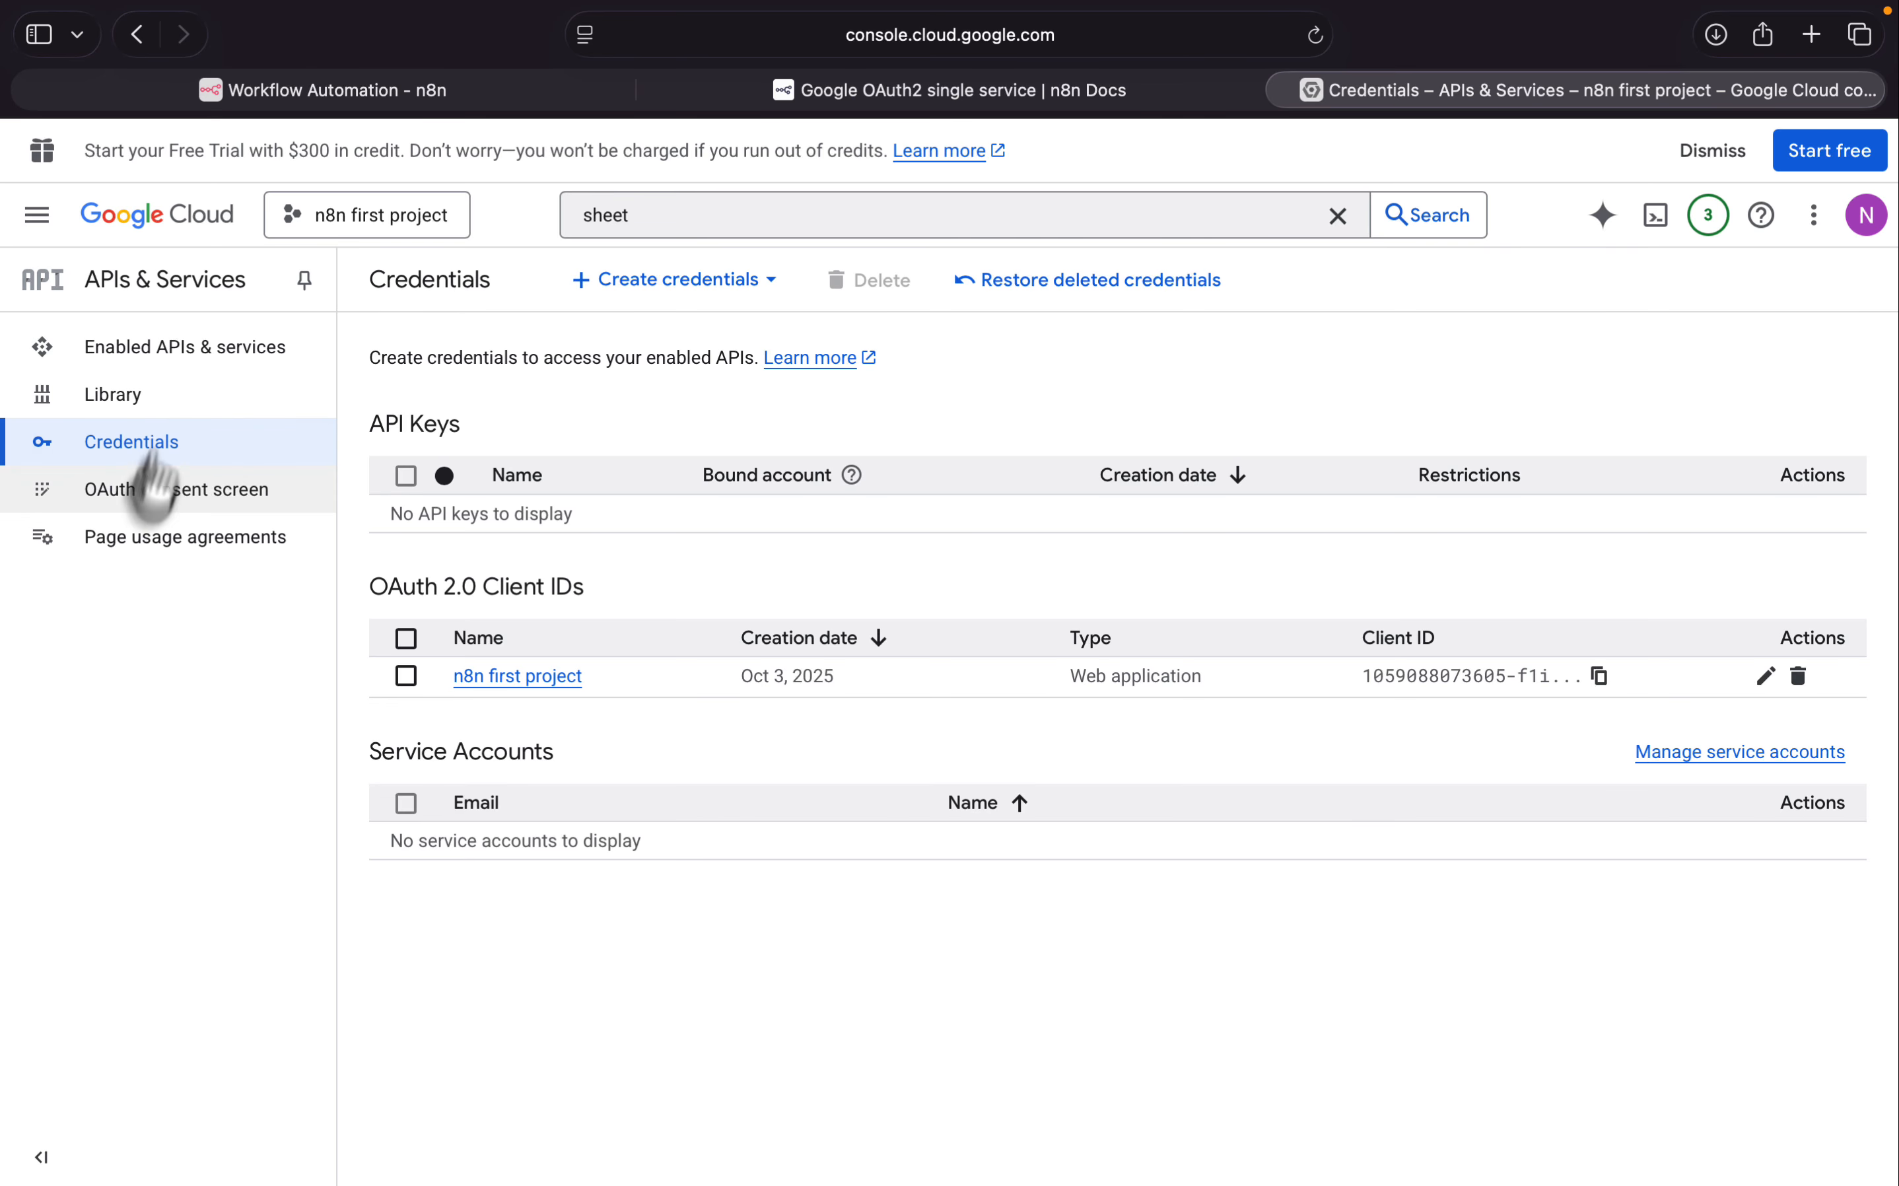
left_click(1769, 677)
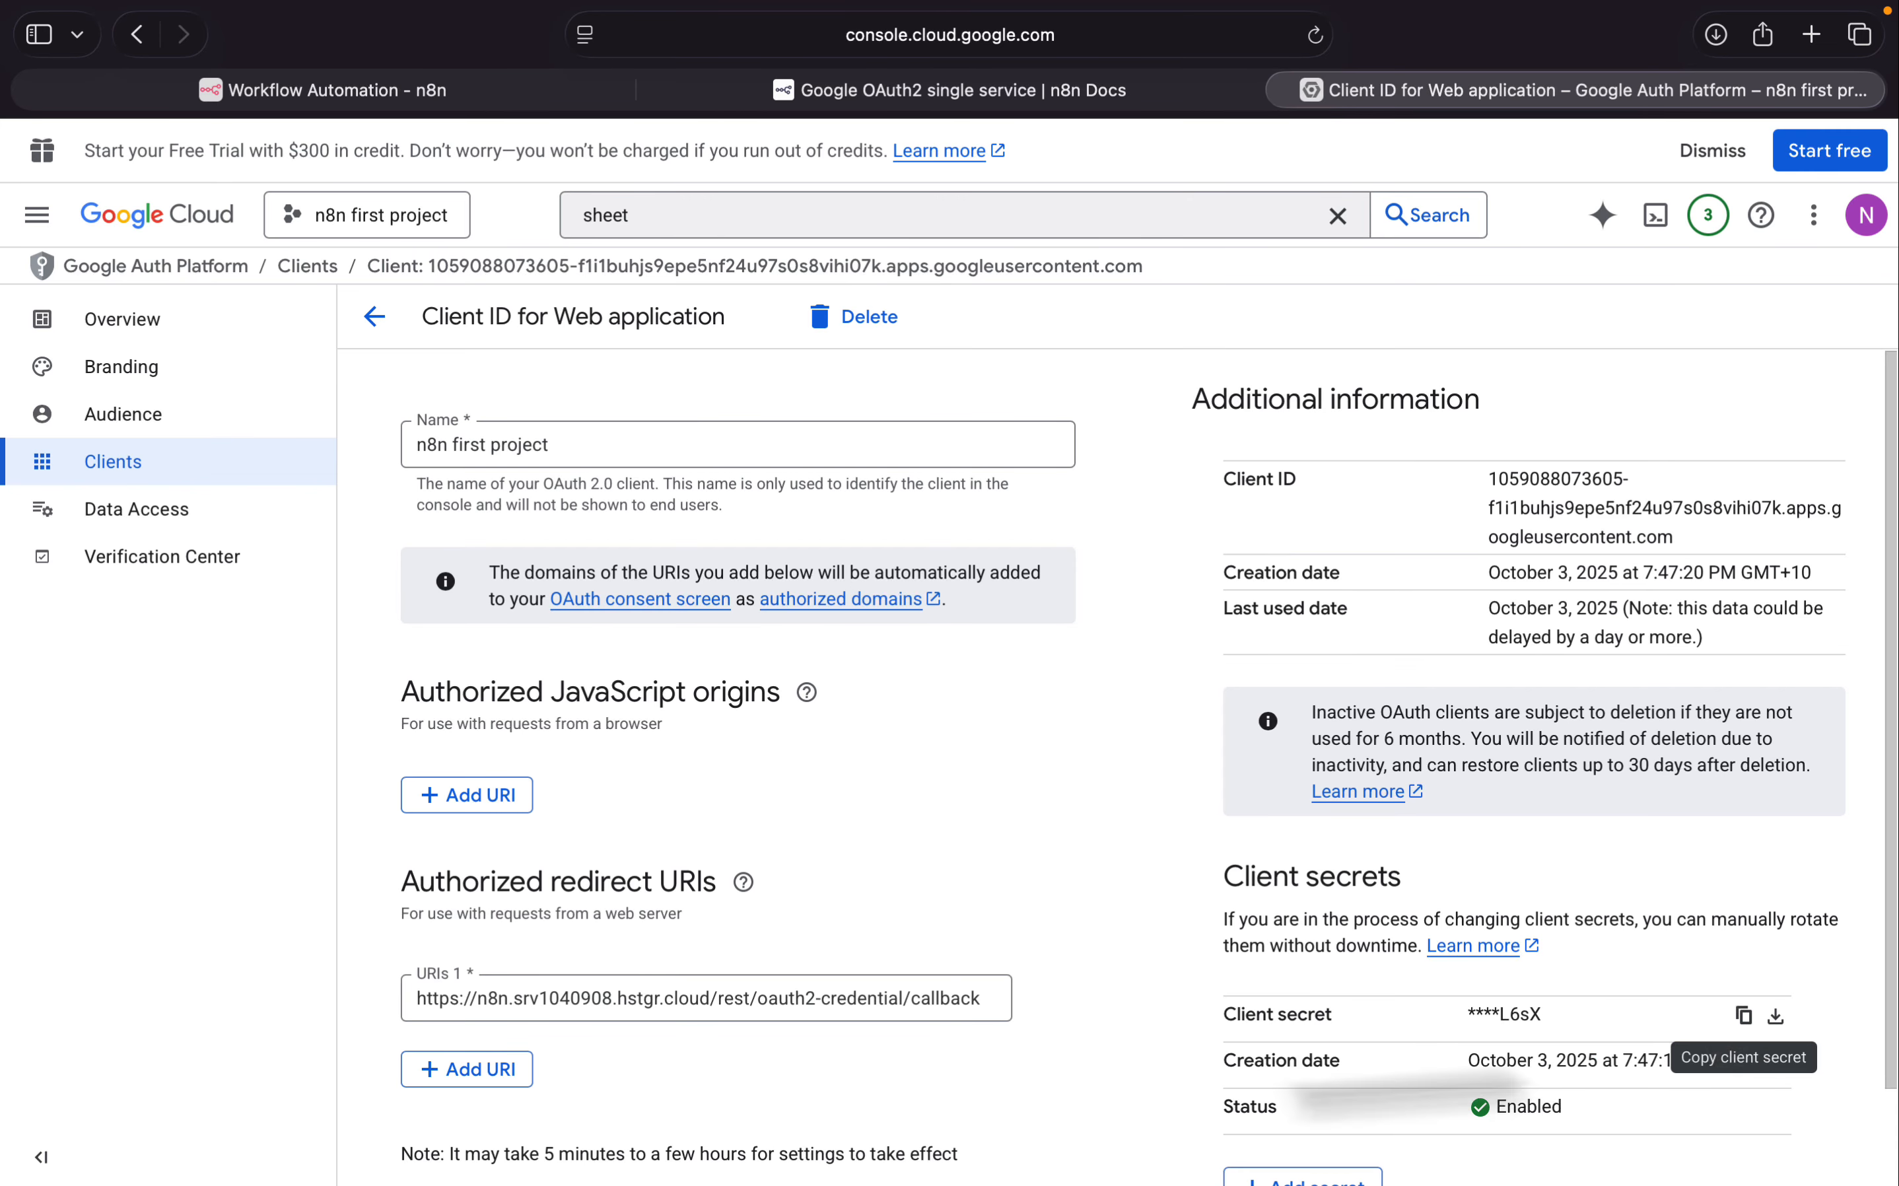
Step: Copy the client secret from Google Cloud and paste it into the Client Secret field of the n8n Google Sheets credential
left_click_drag(1220, 1014, 1346, 1011)
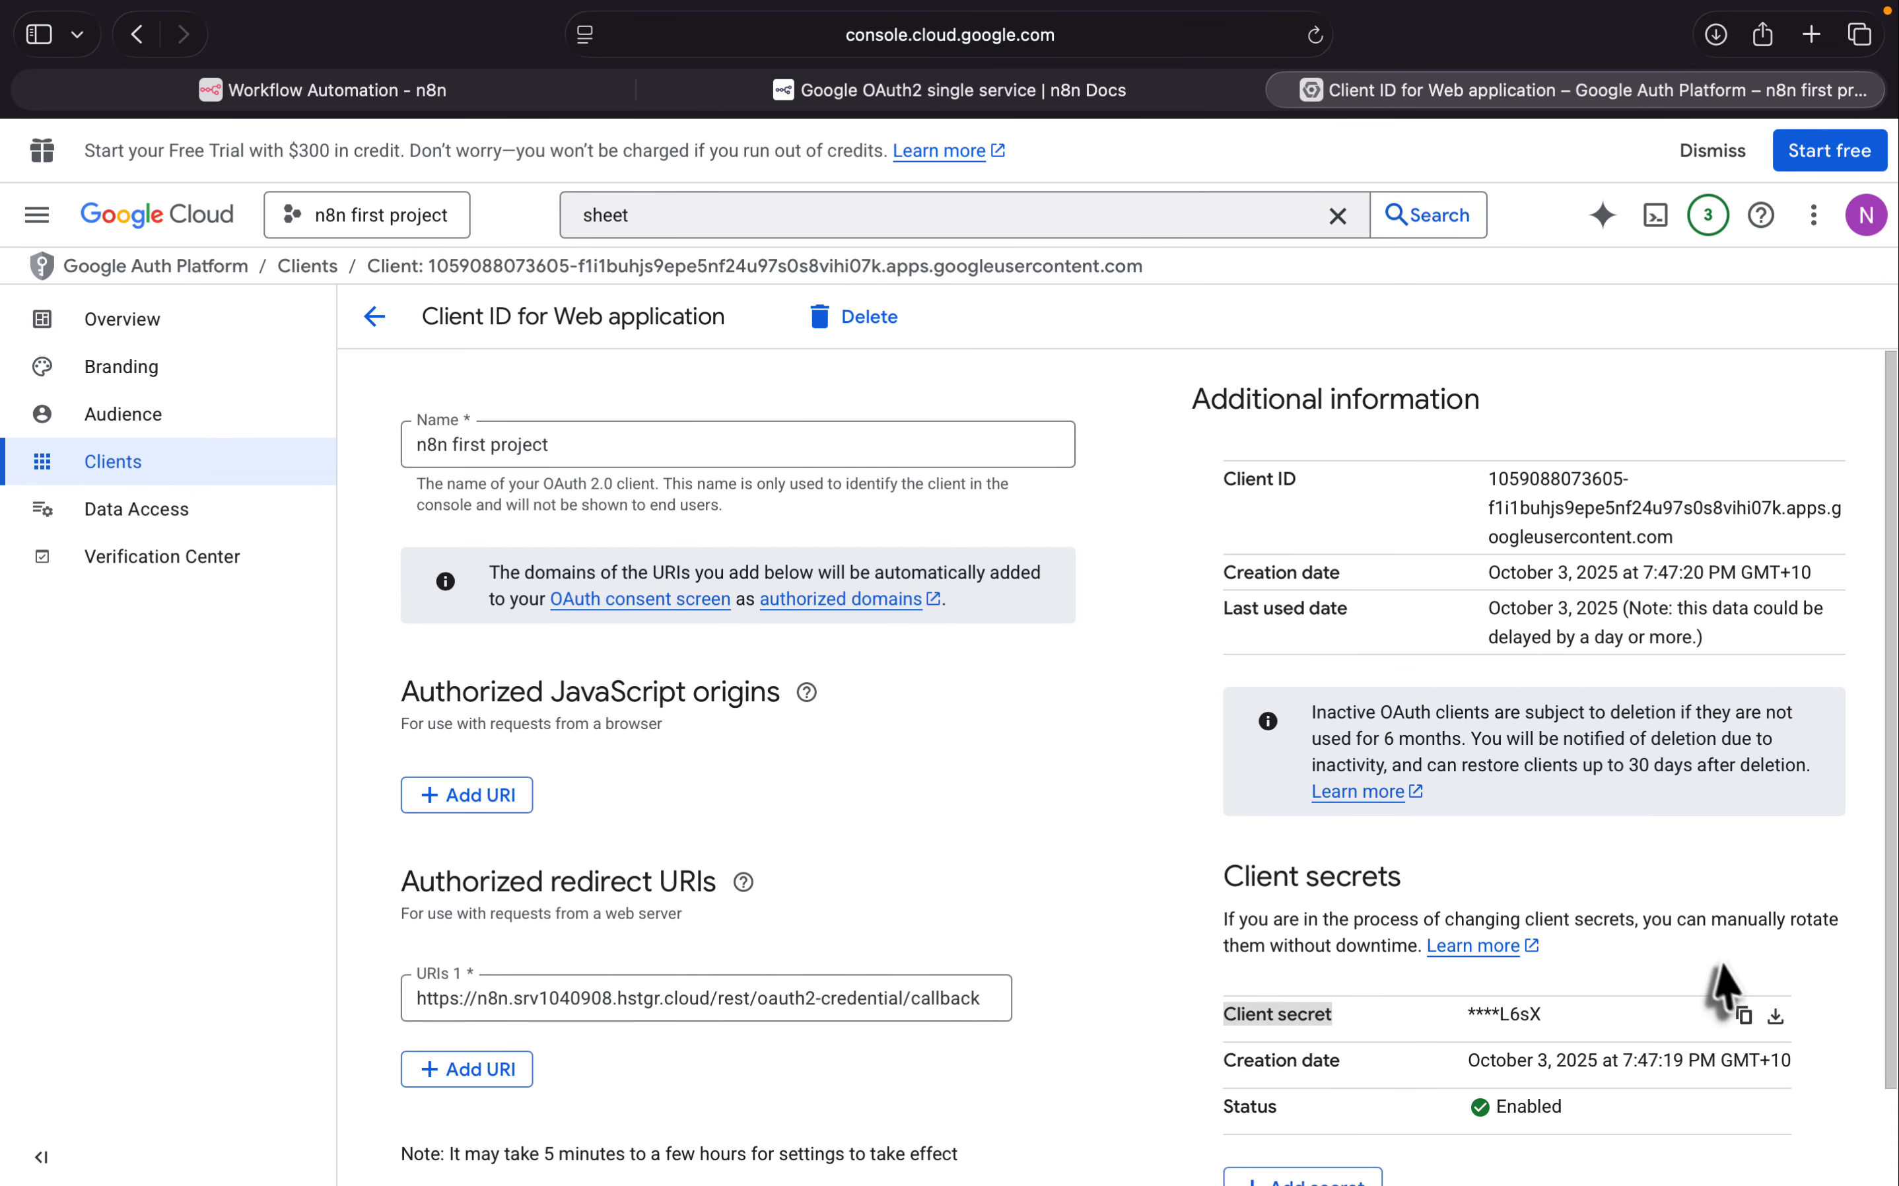
left_click(1743, 1015)
scroll(1744, 1020, "down", 1)
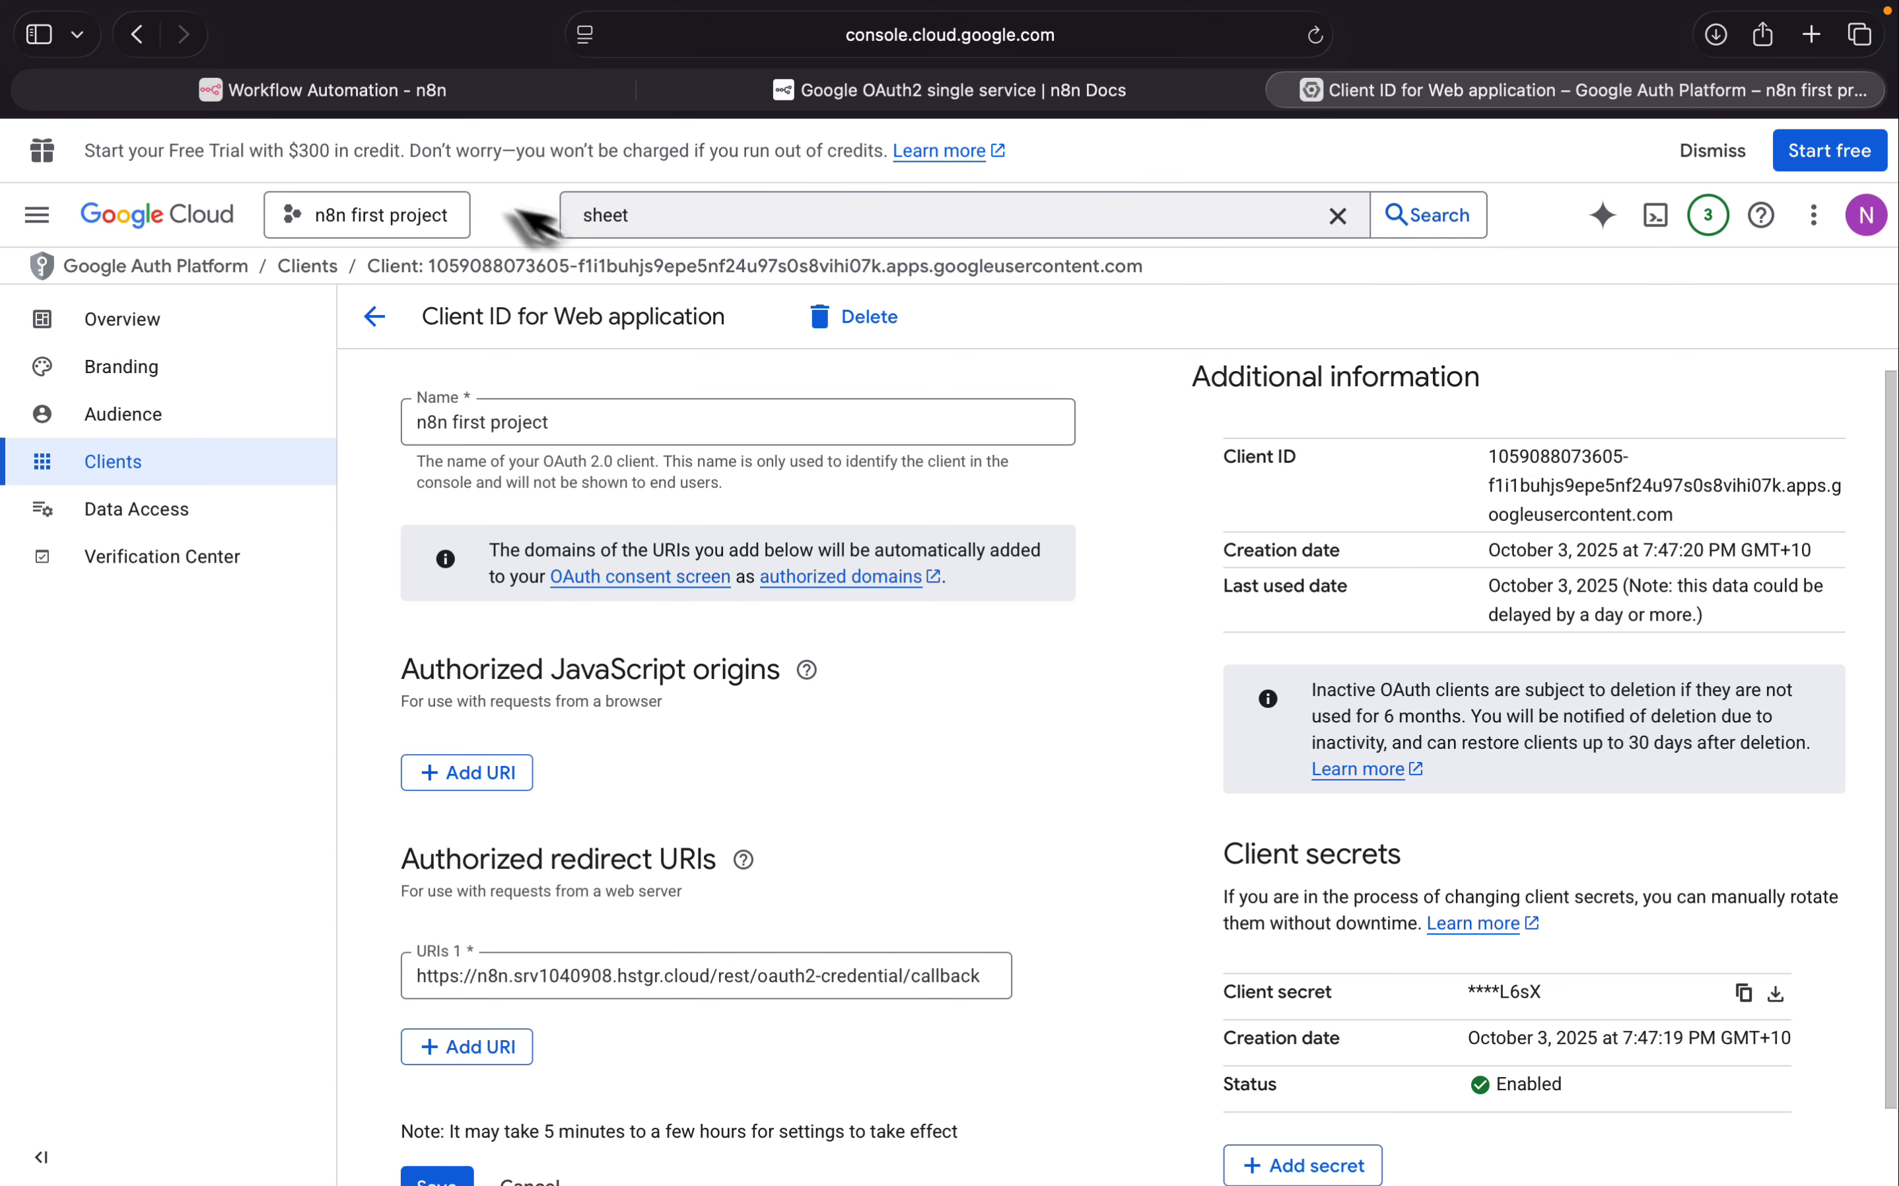
left_click(407, 92)
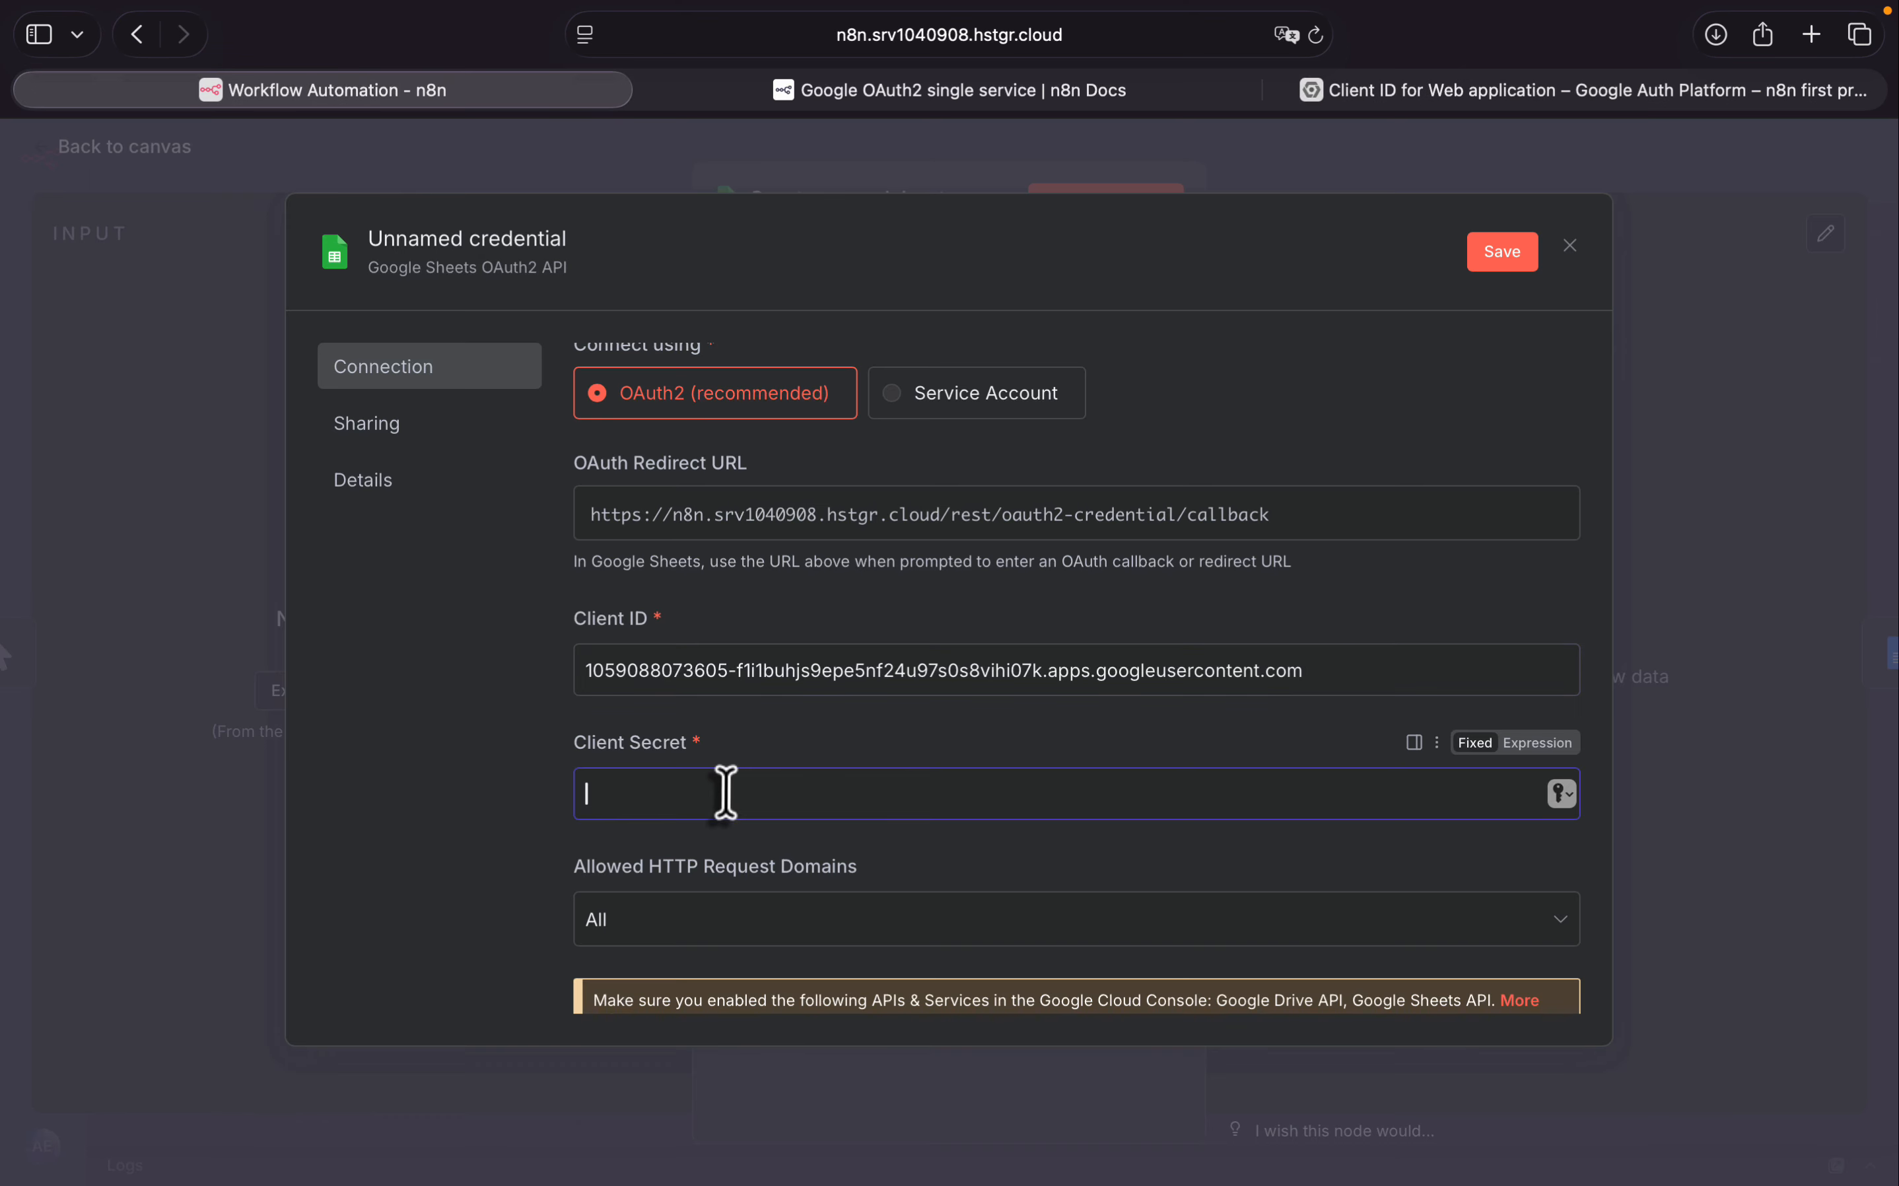
left_click(607, 741)
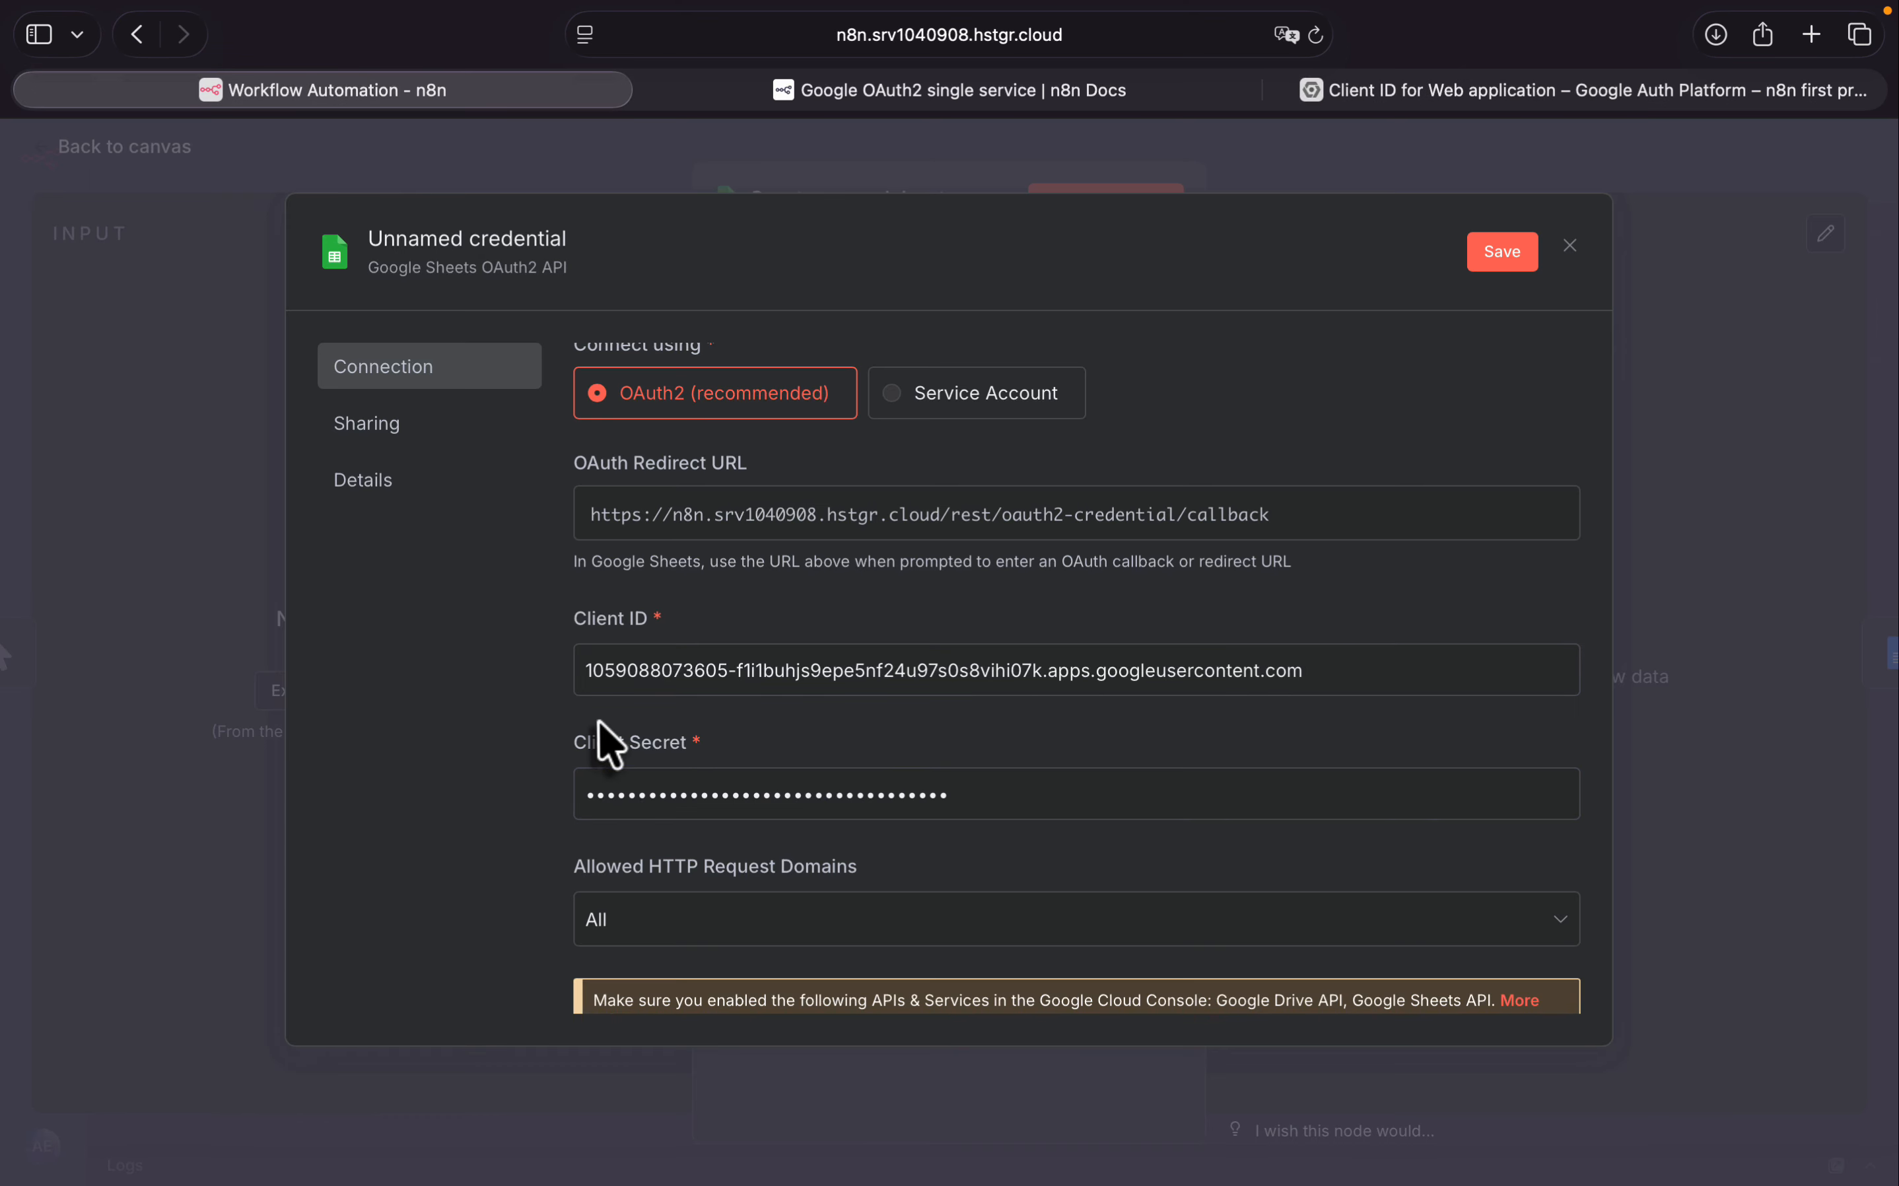
left_click_drag(600, 804, 614, 675)
left_click(1409, 972)
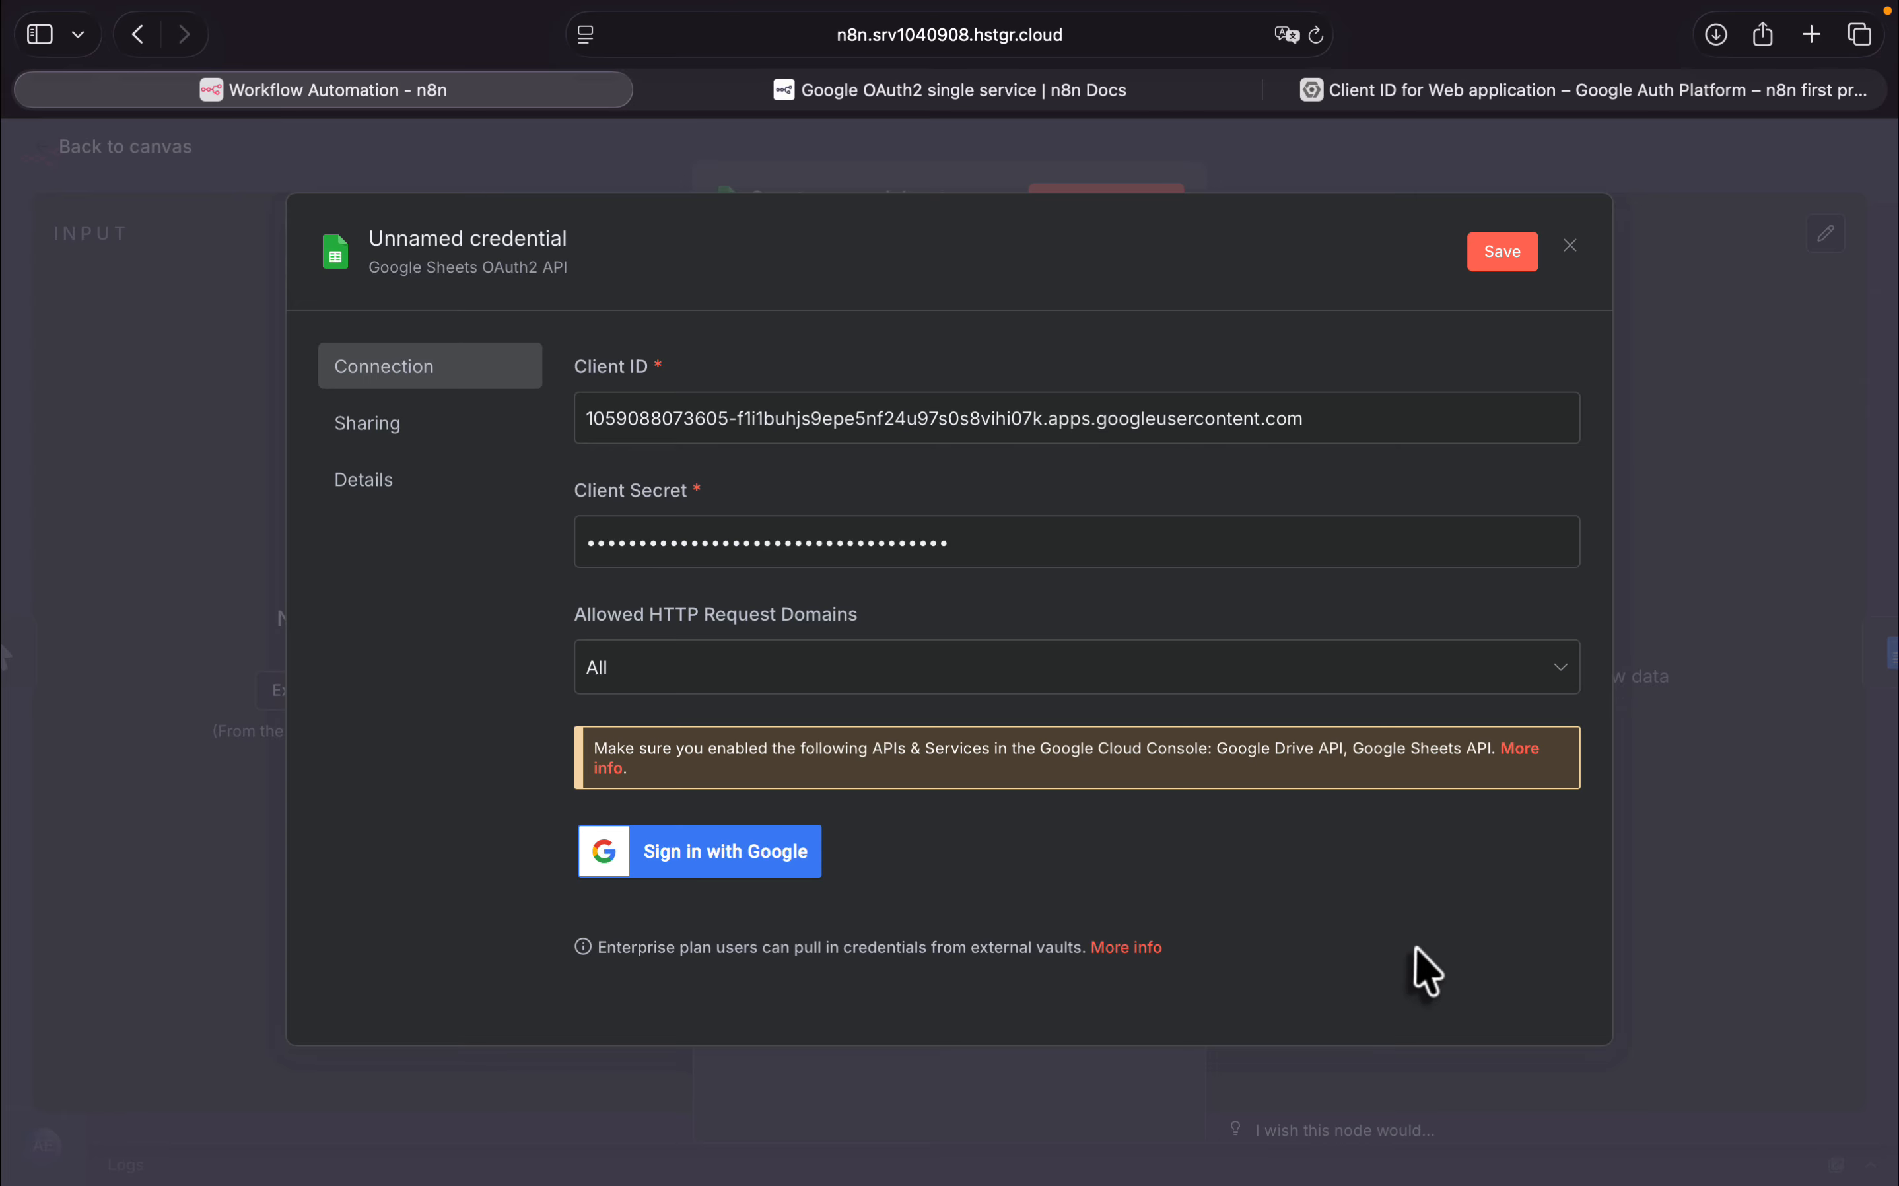
left_click(757, 848)
Step: Add the Google account's e-mail address as a test user in the Audience settings of Google Auth Platform and save it
left_click(1491, 95)
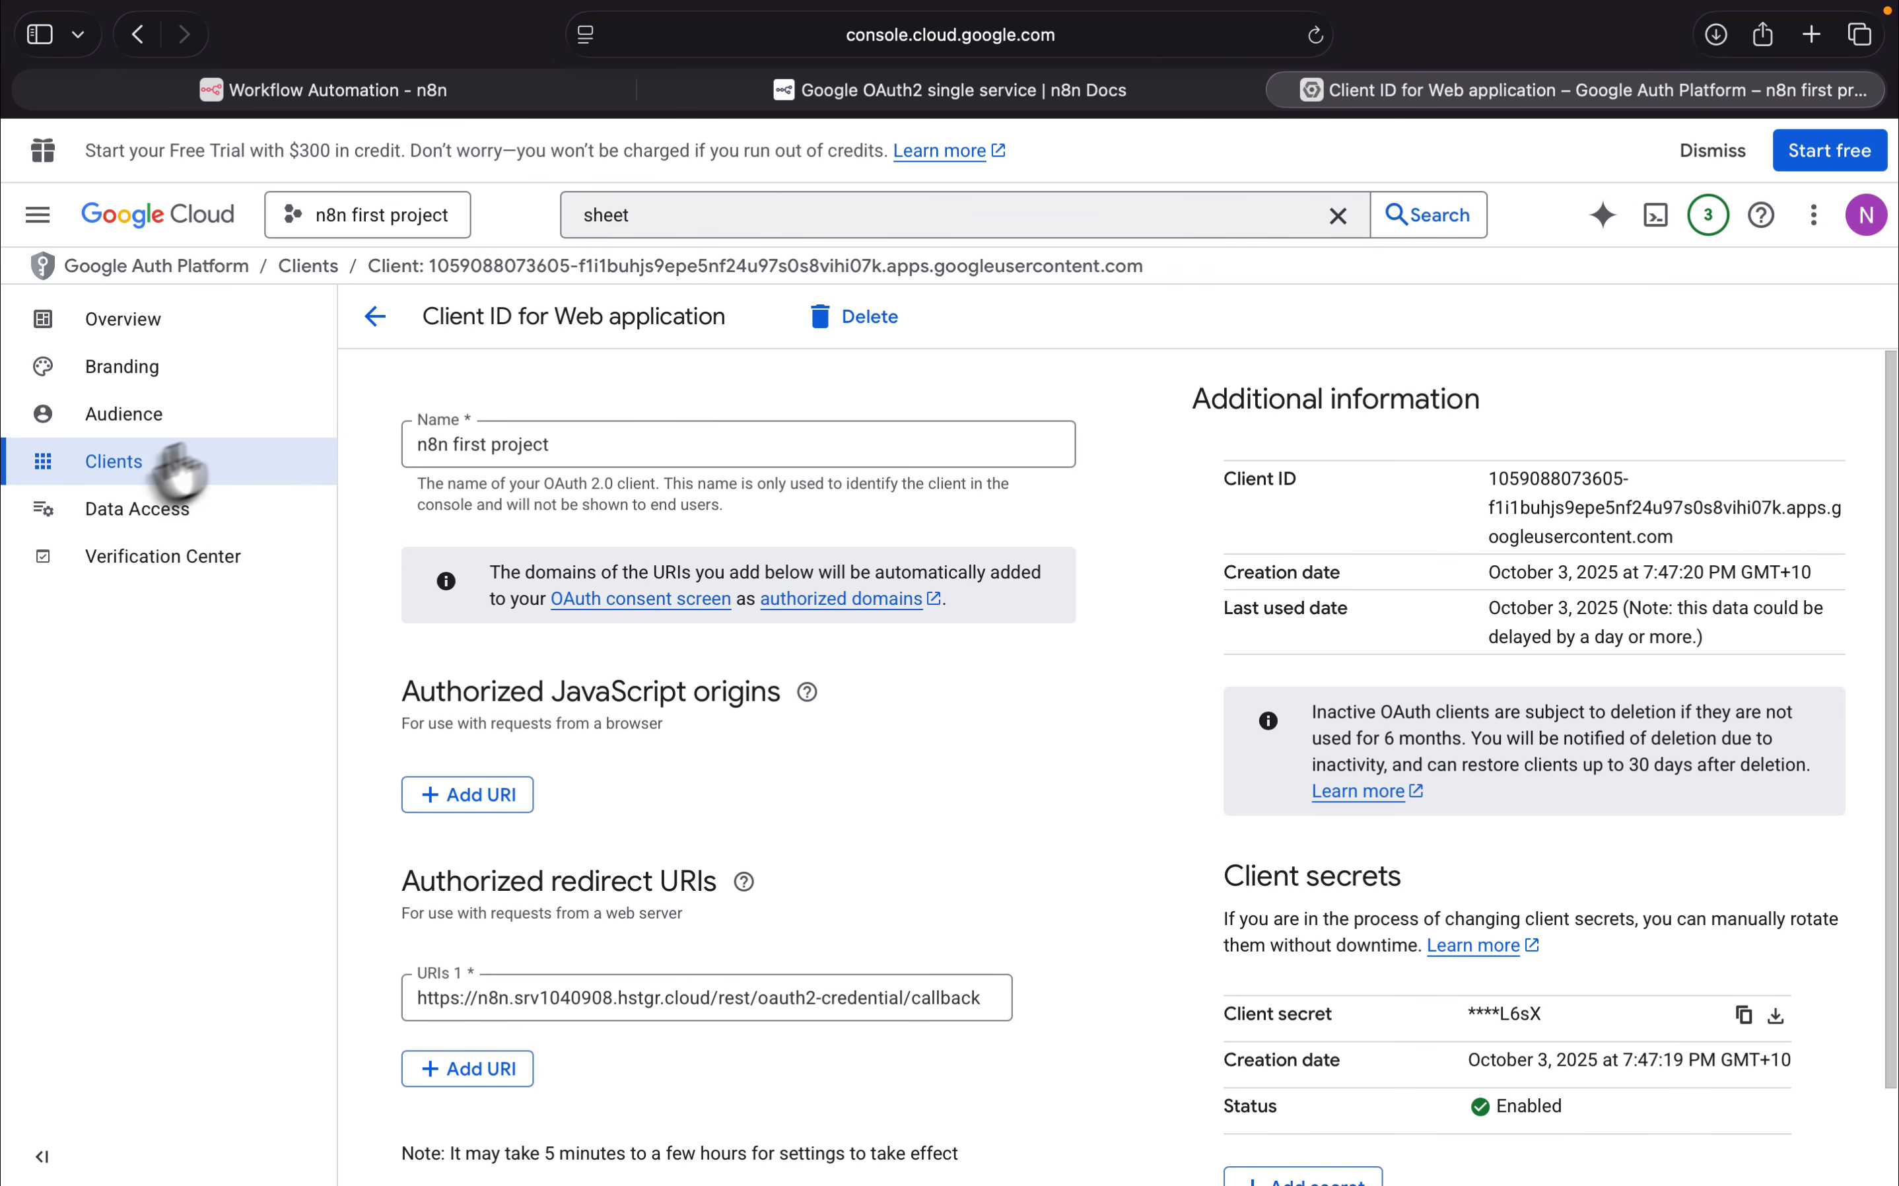
left_click(187, 424)
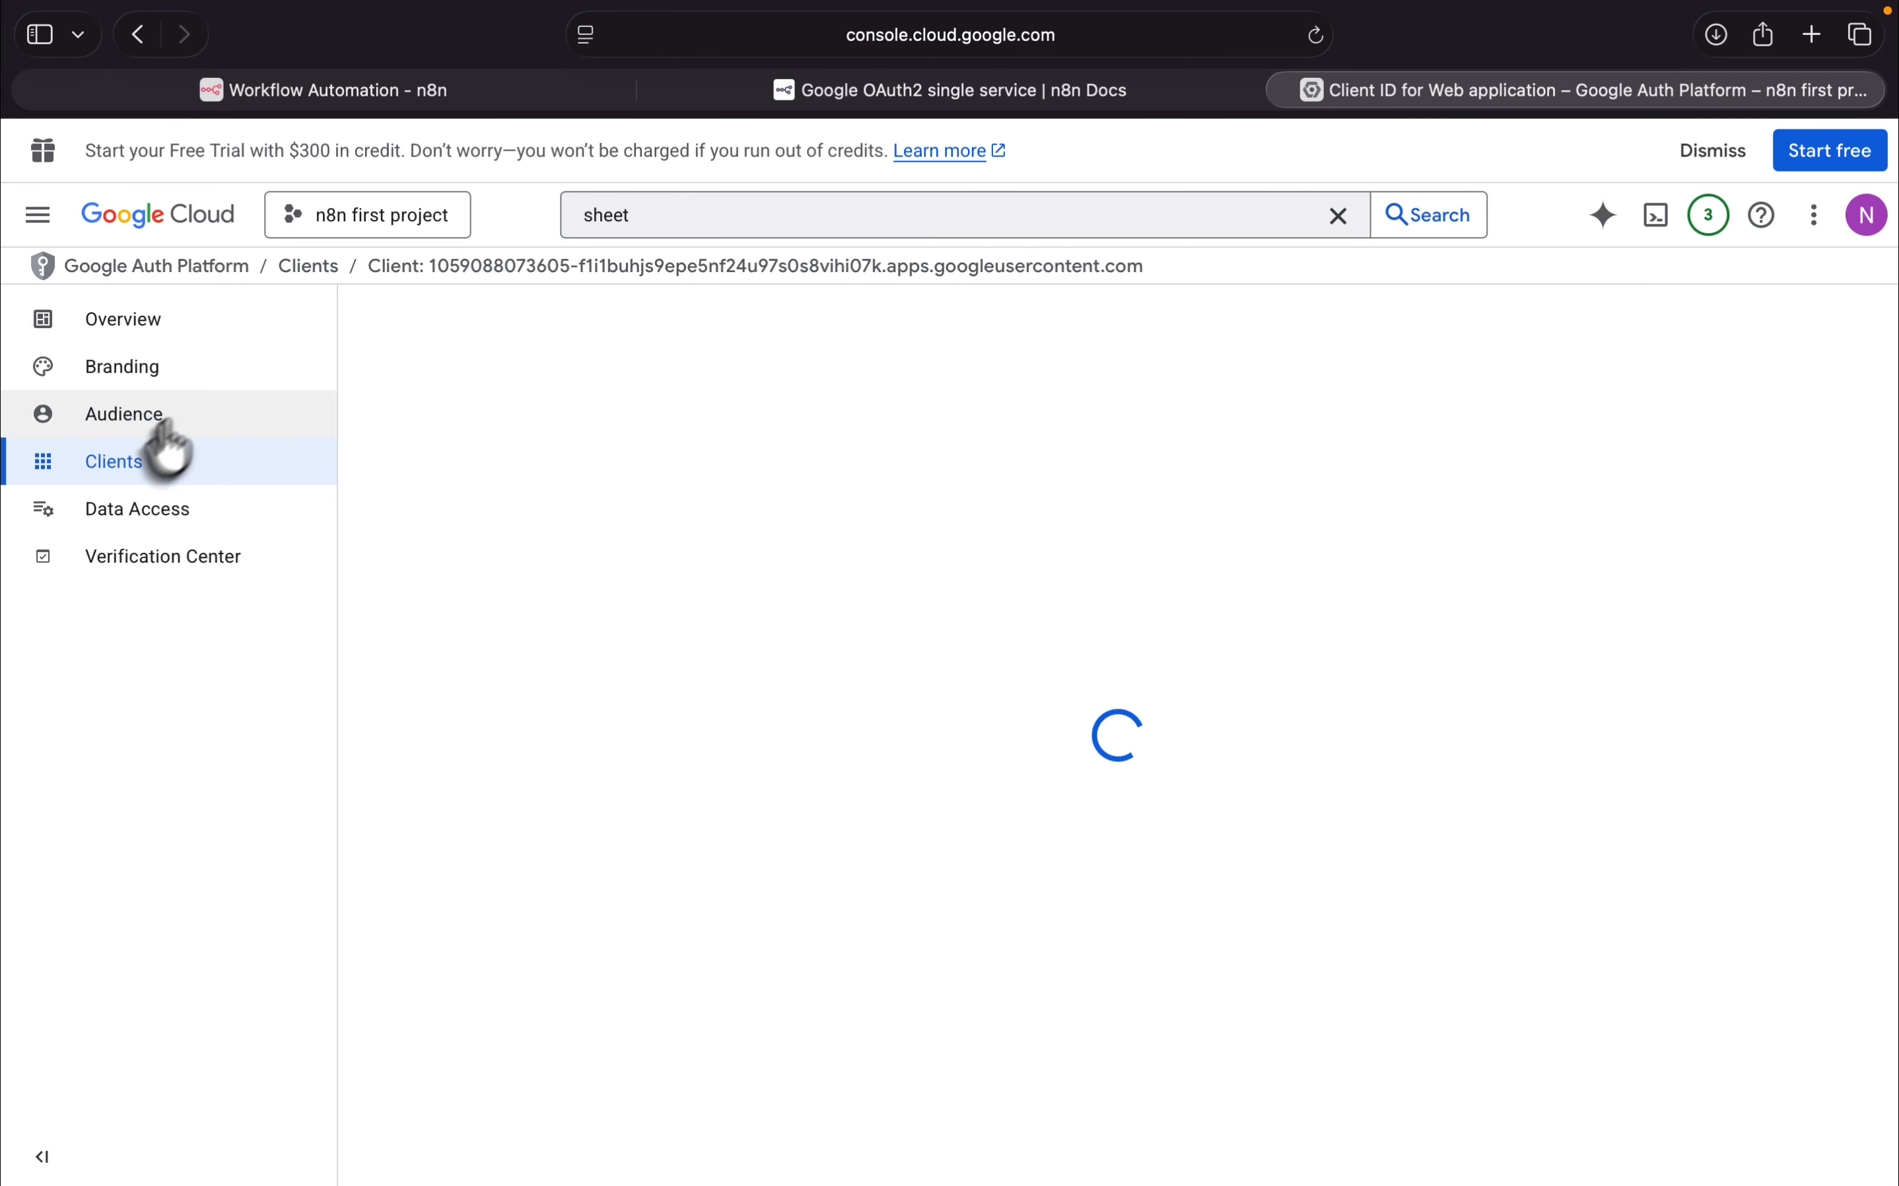
scroll(1110, 785, "down", 8)
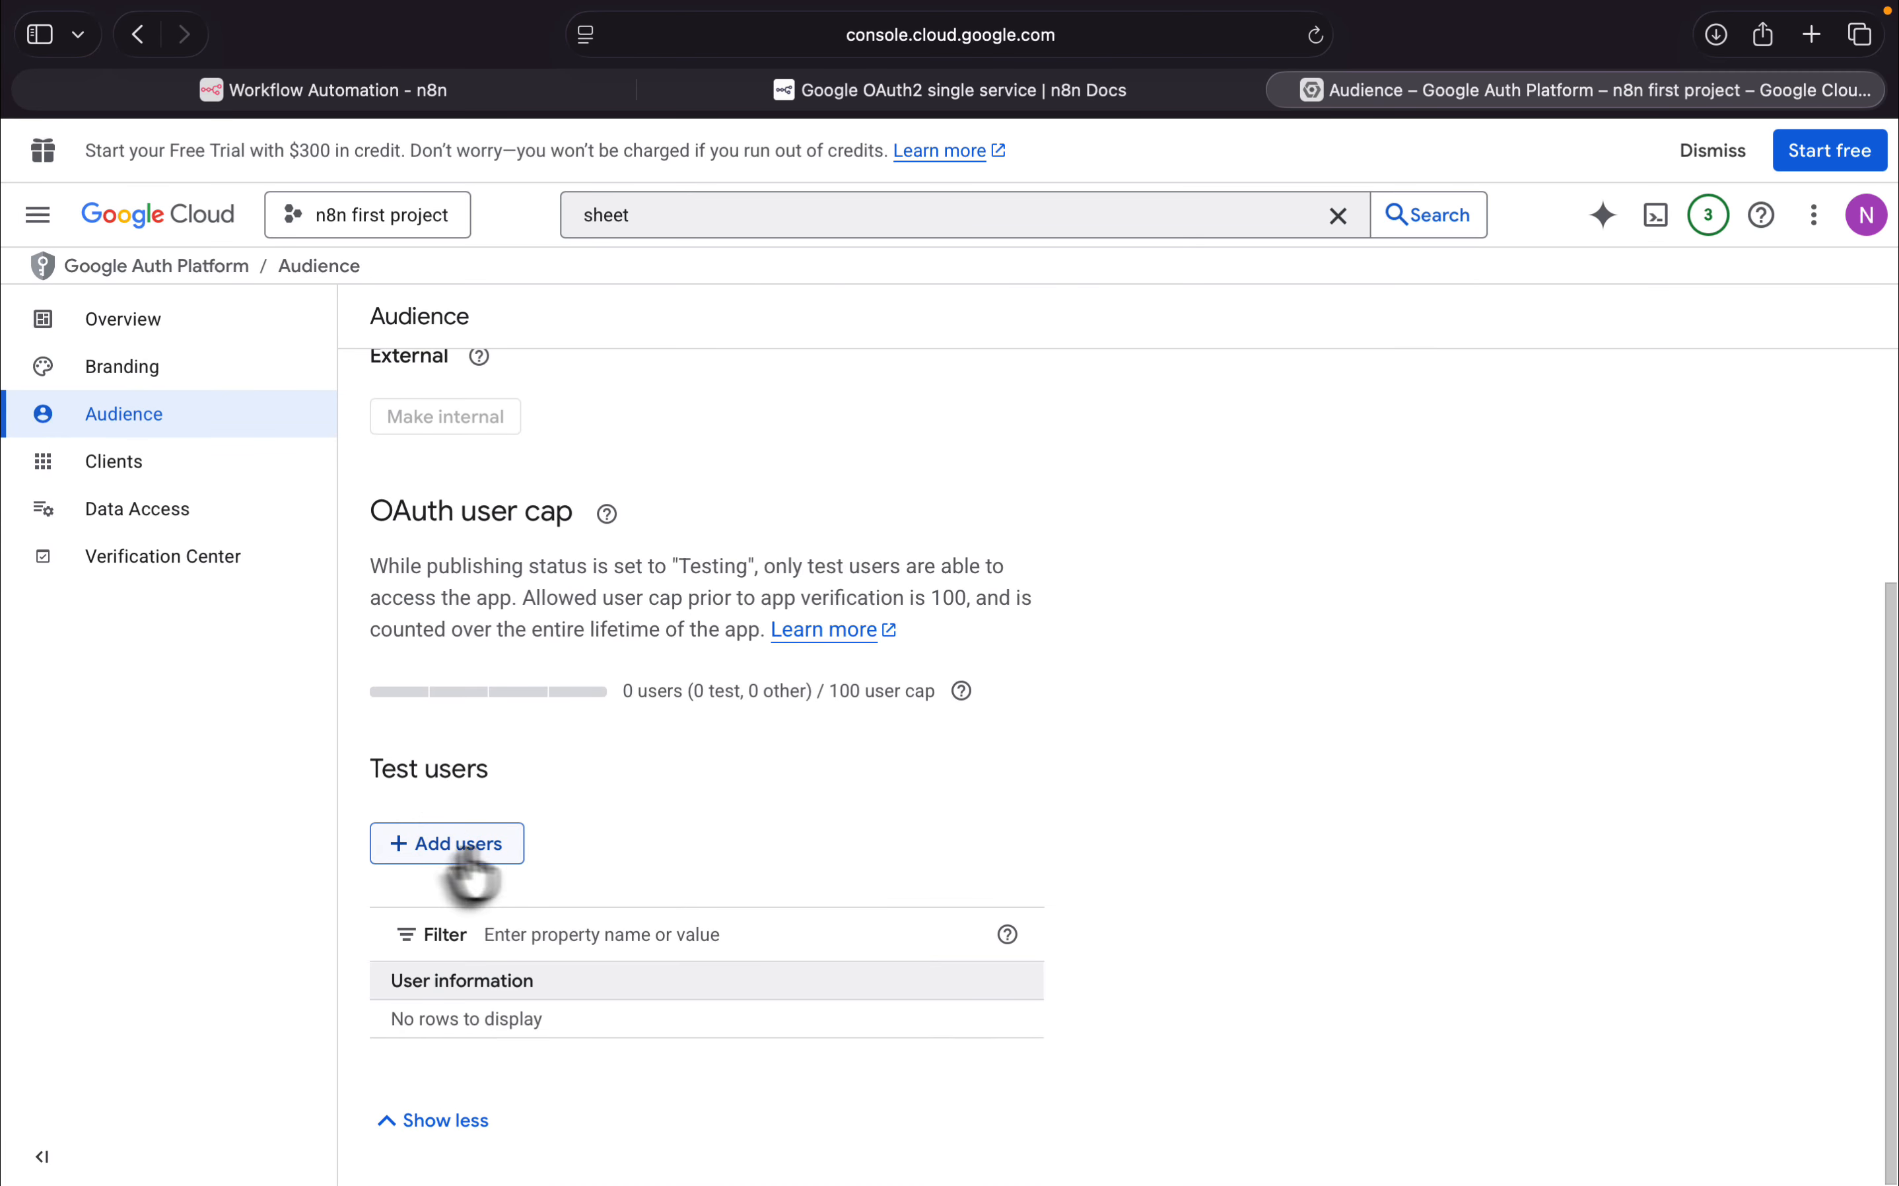
left_click(457, 851)
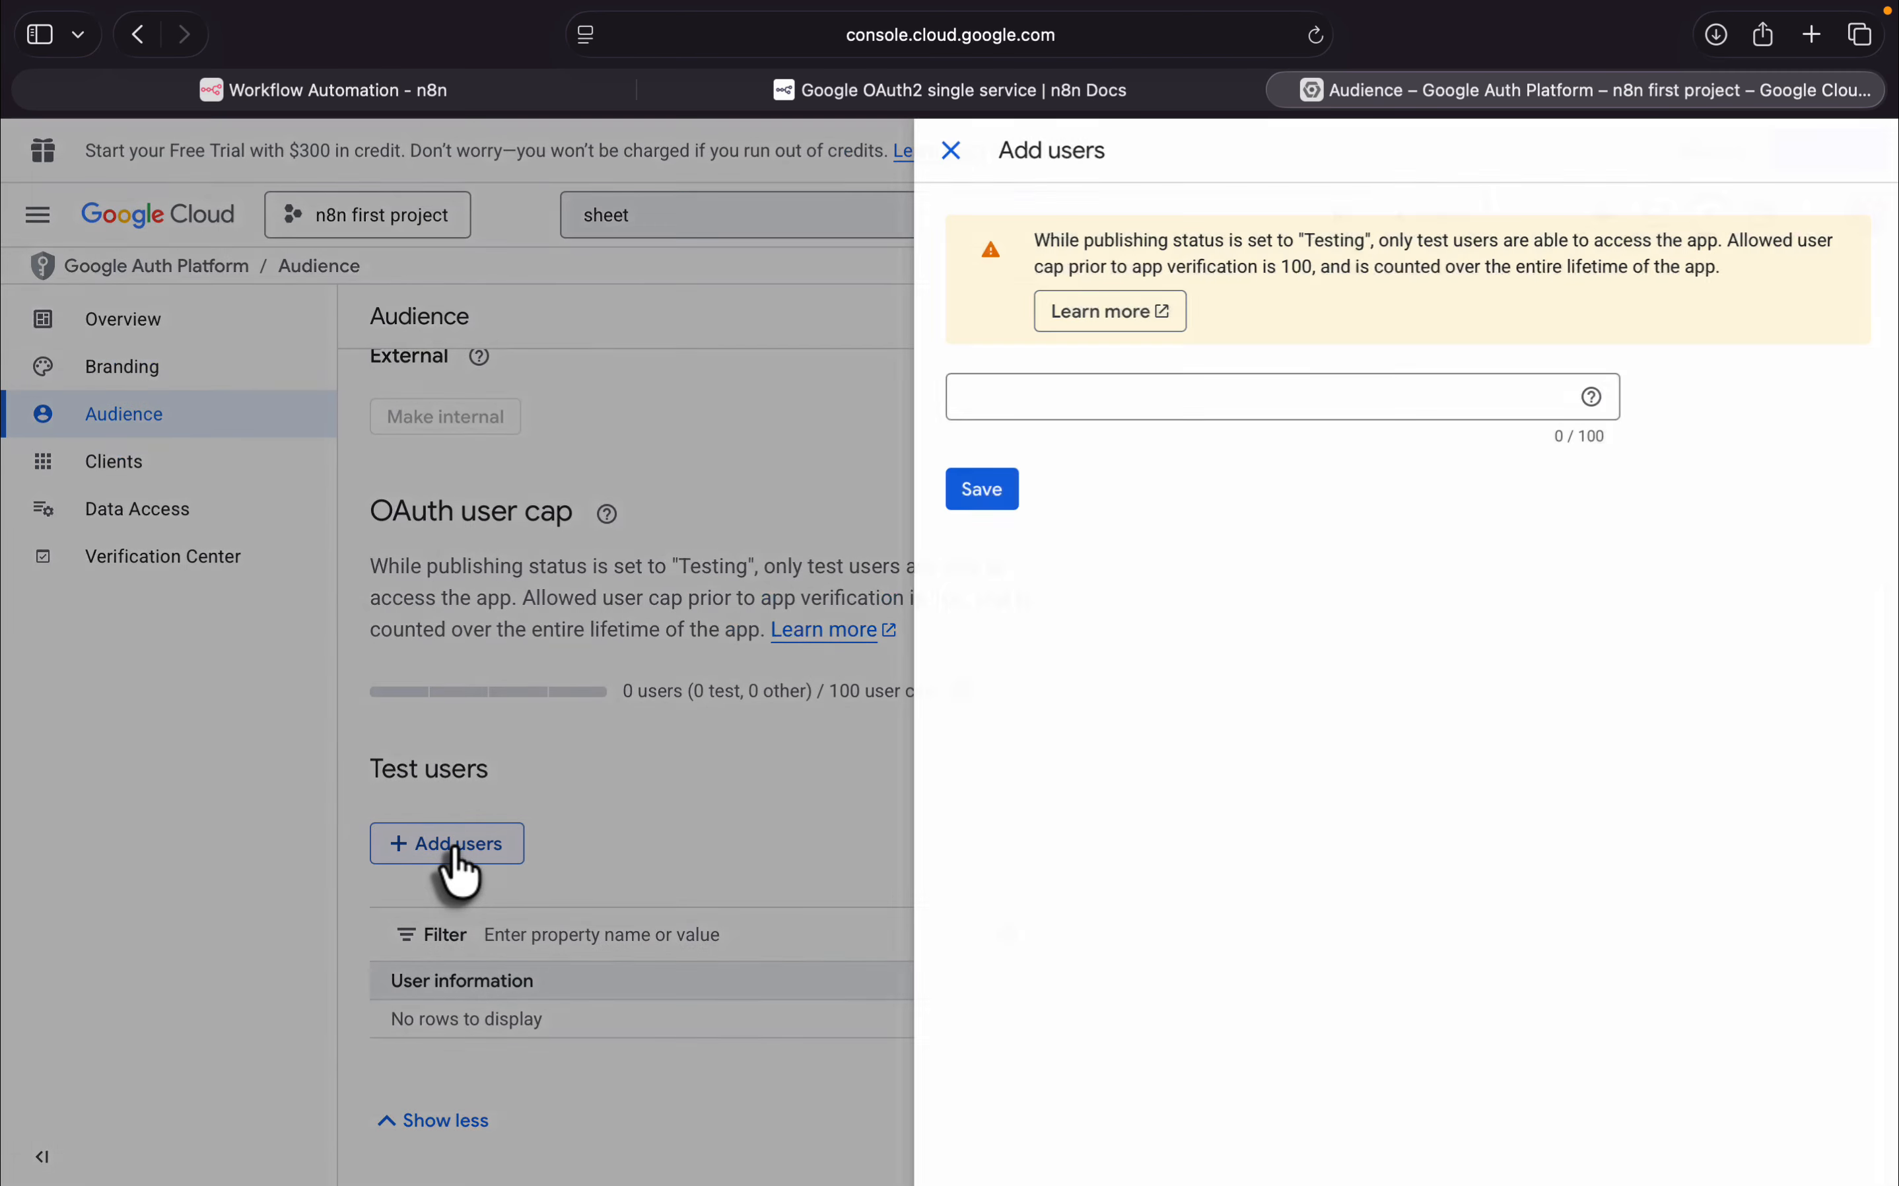
left_click(1106, 398)
type("cre")
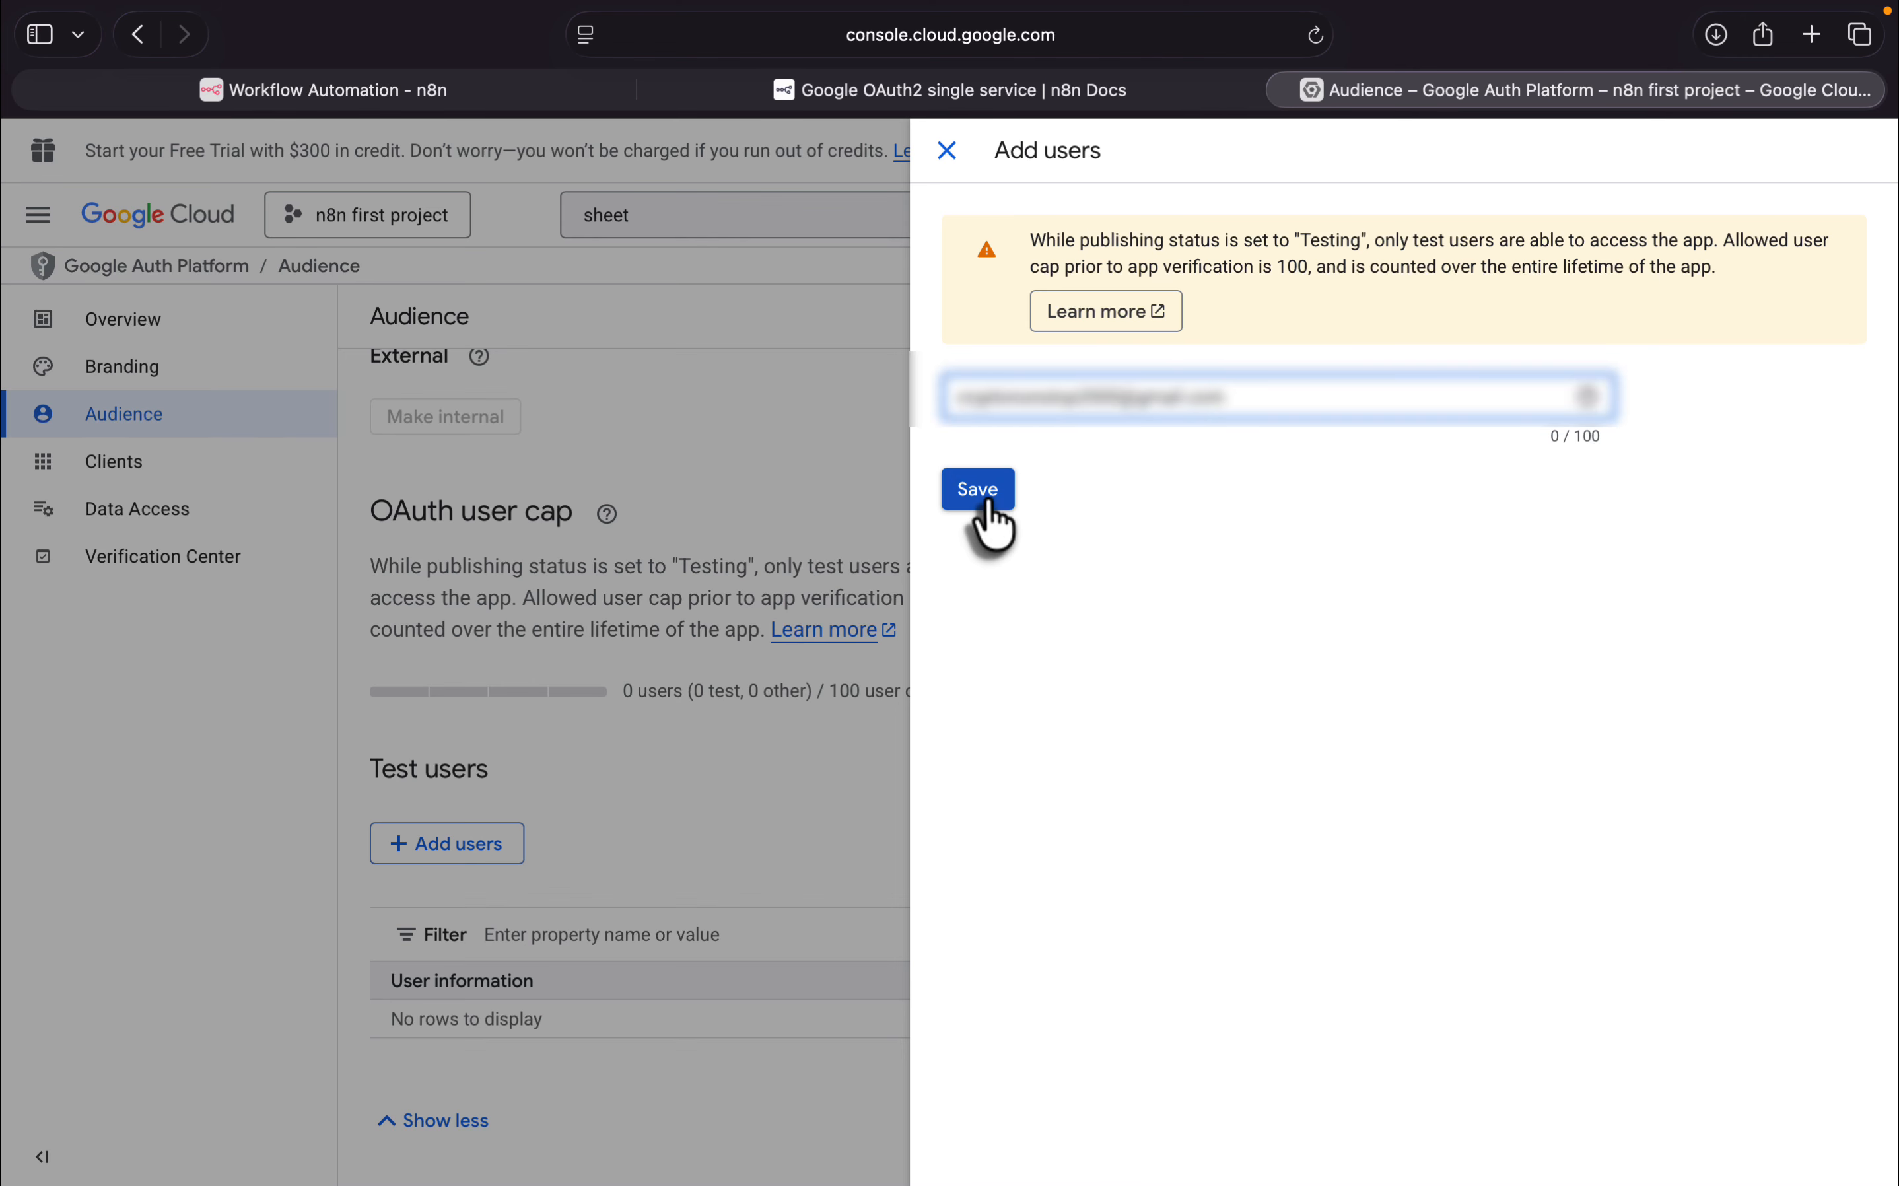
left_click(988, 501)
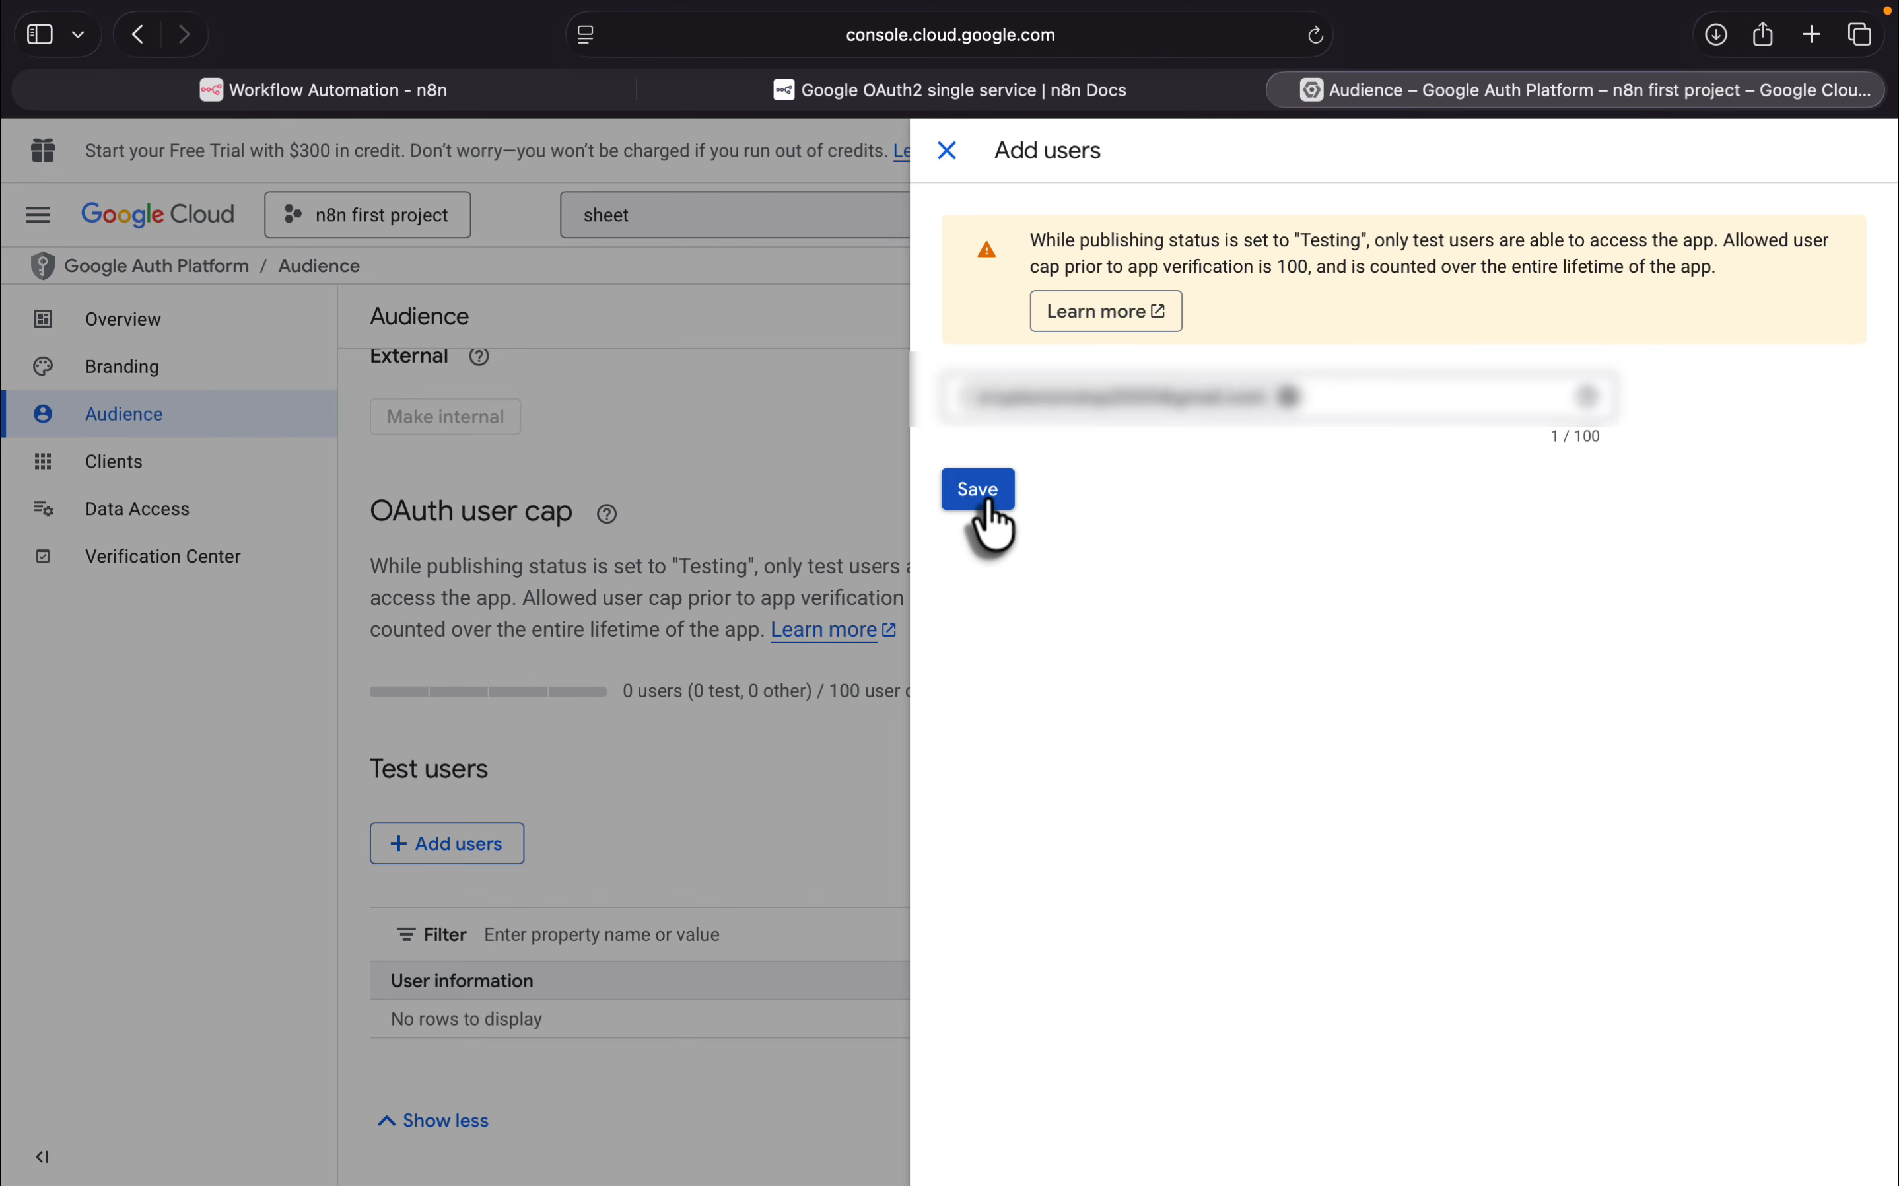
left_click(988, 502)
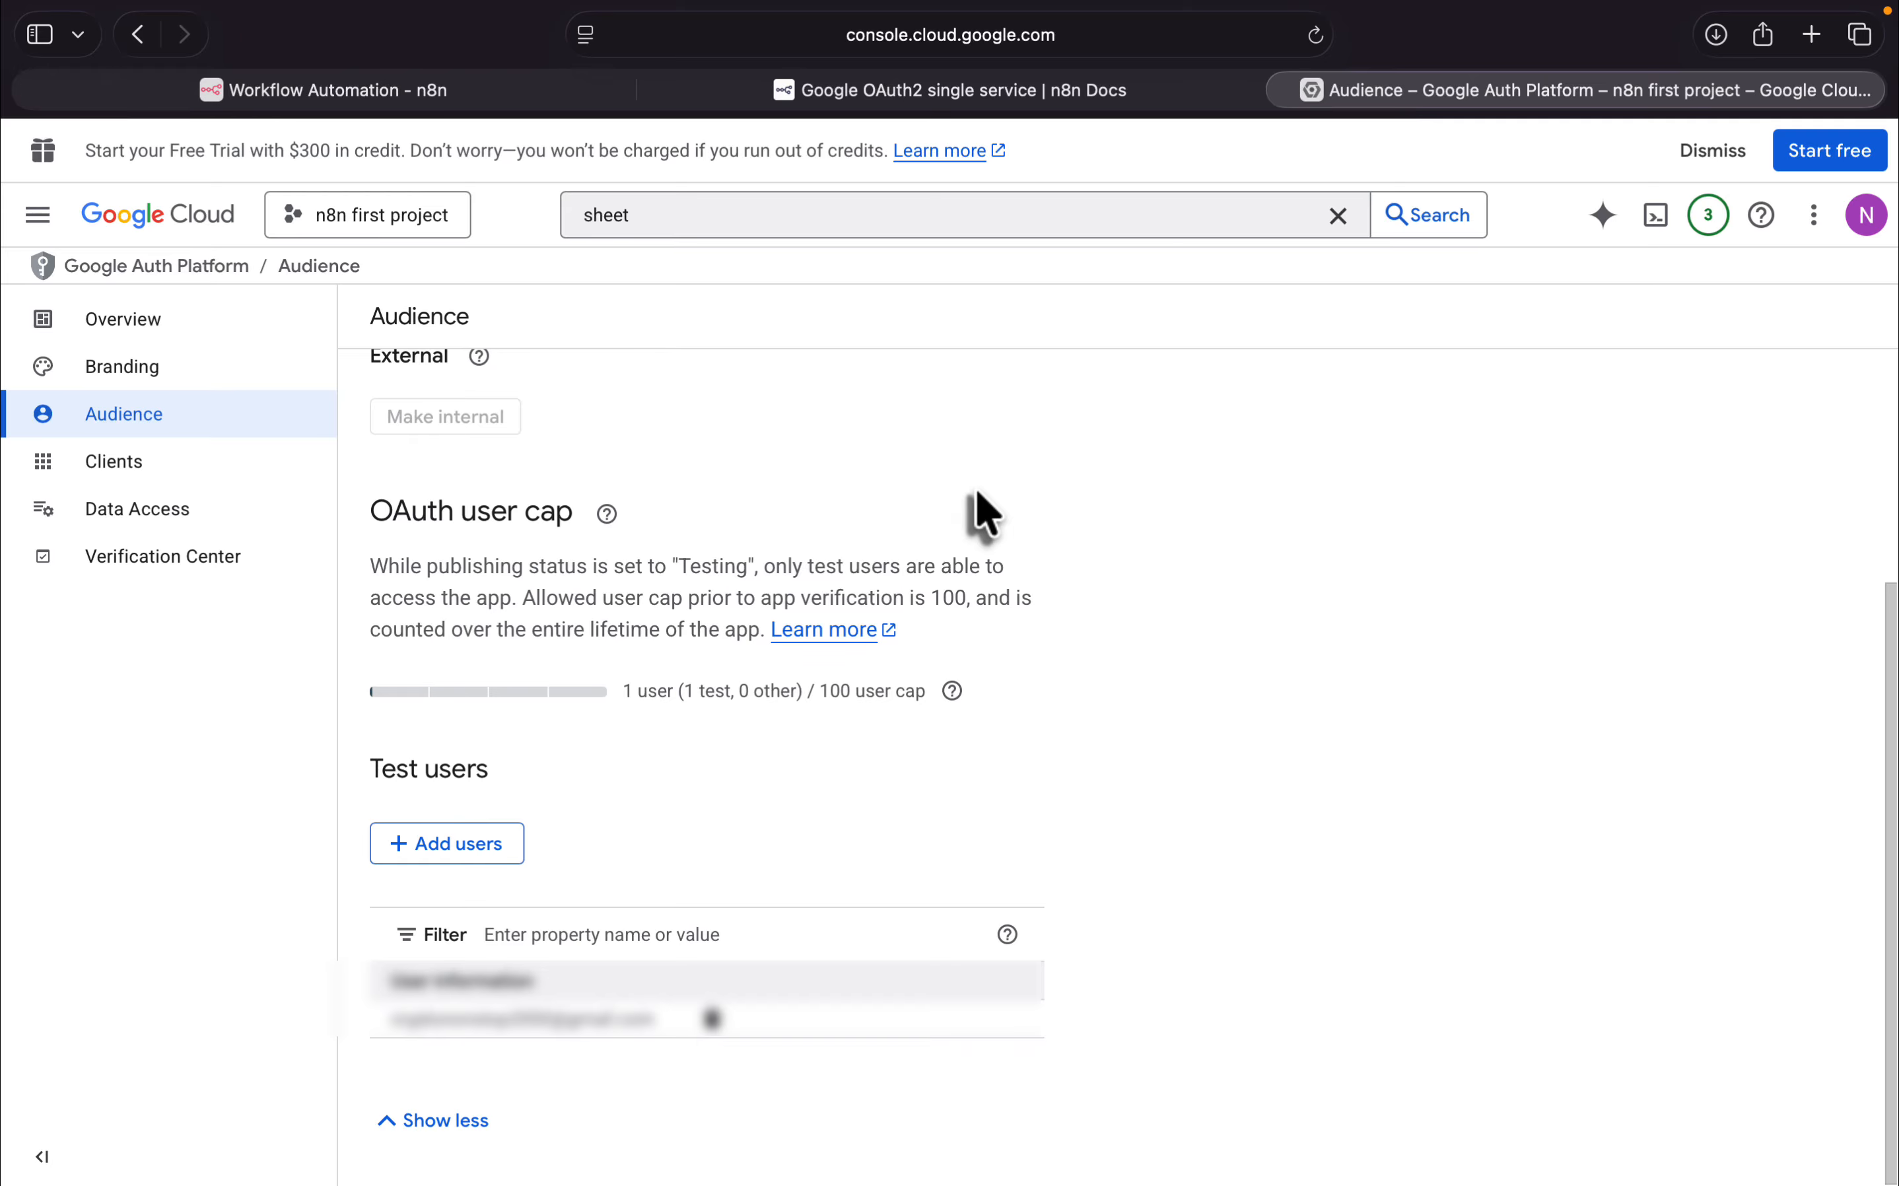
Step: Sign in with Google from the n8n Google Sheets credential, grant hstgr.cloud all requested permissions and return to the workflow canvas
left_click(432, 96)
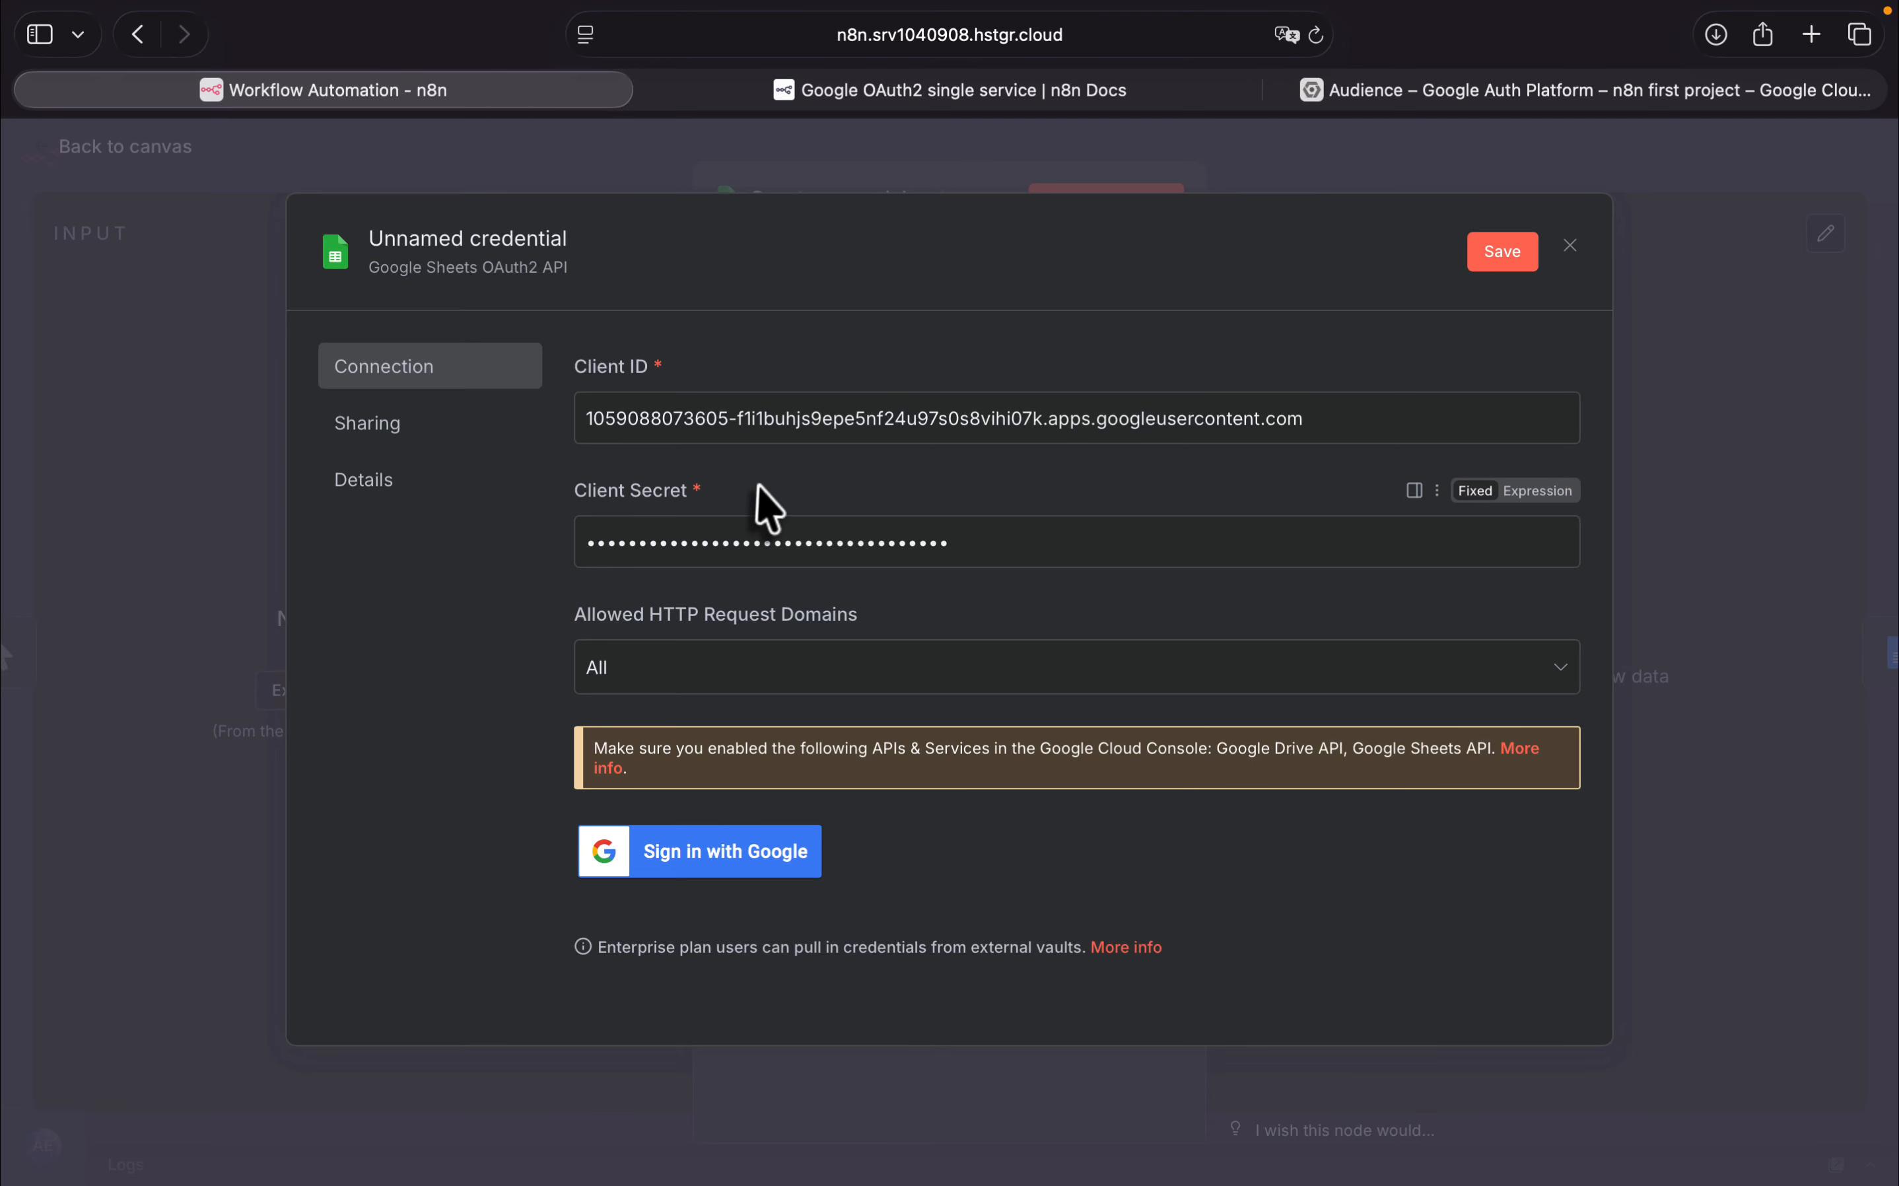
left_click(739, 855)
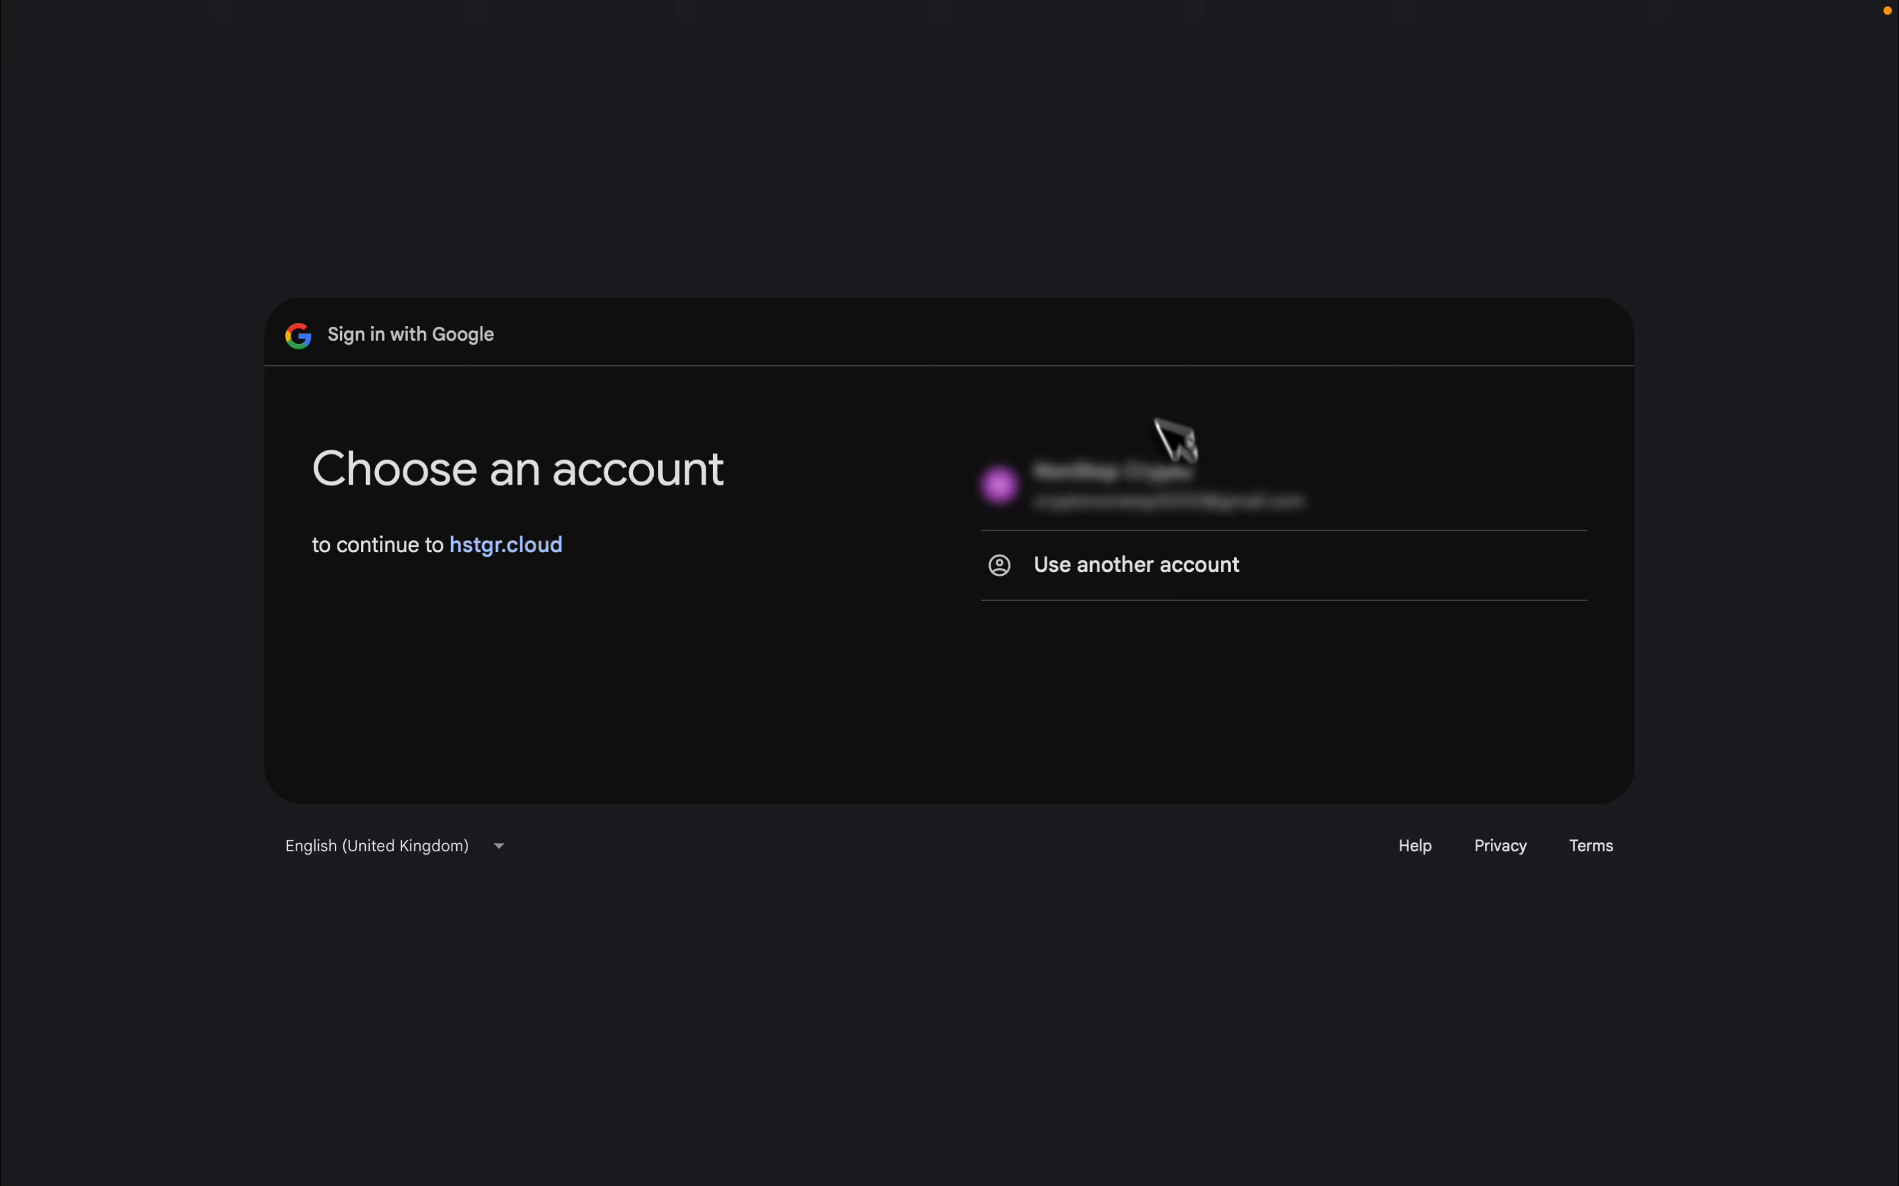
left_click(1149, 480)
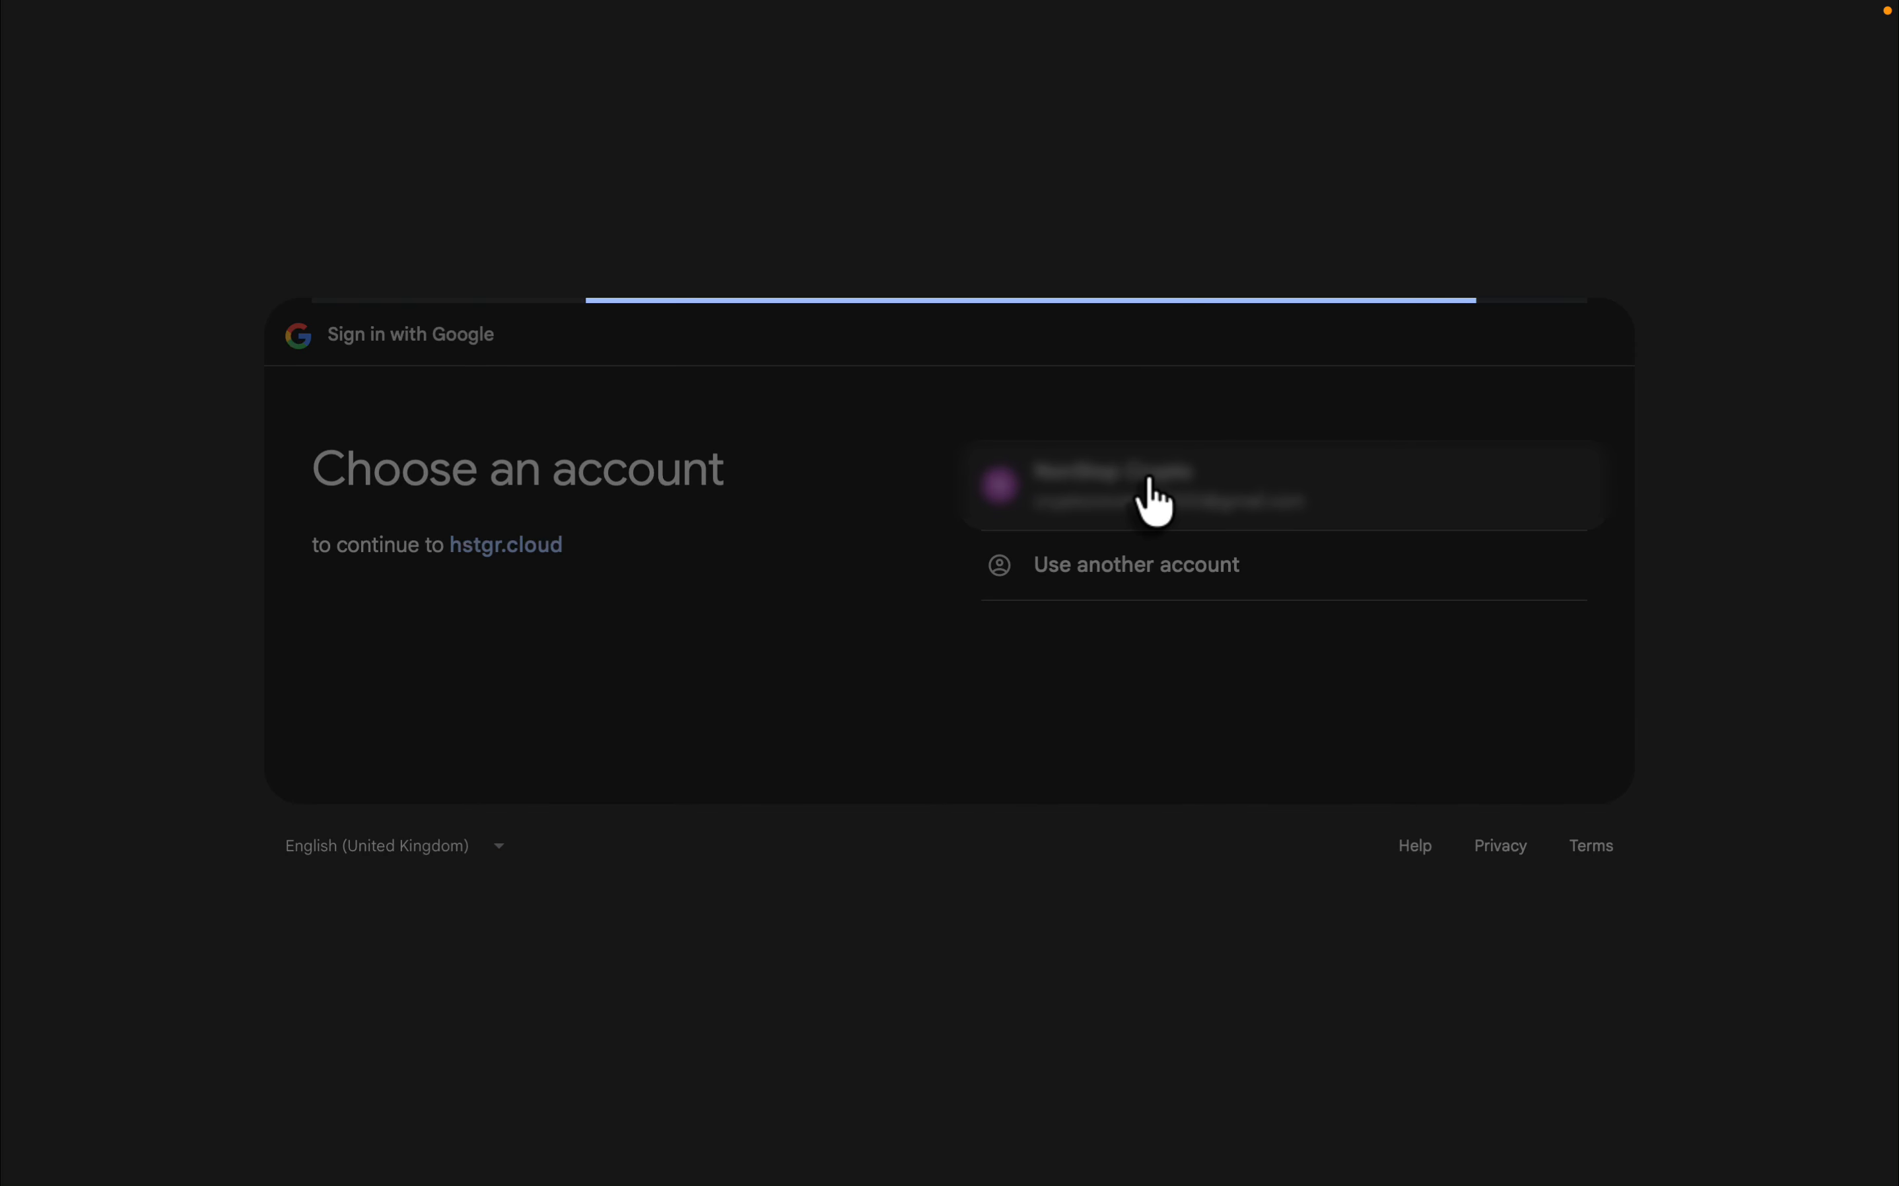
left_click(1301, 734)
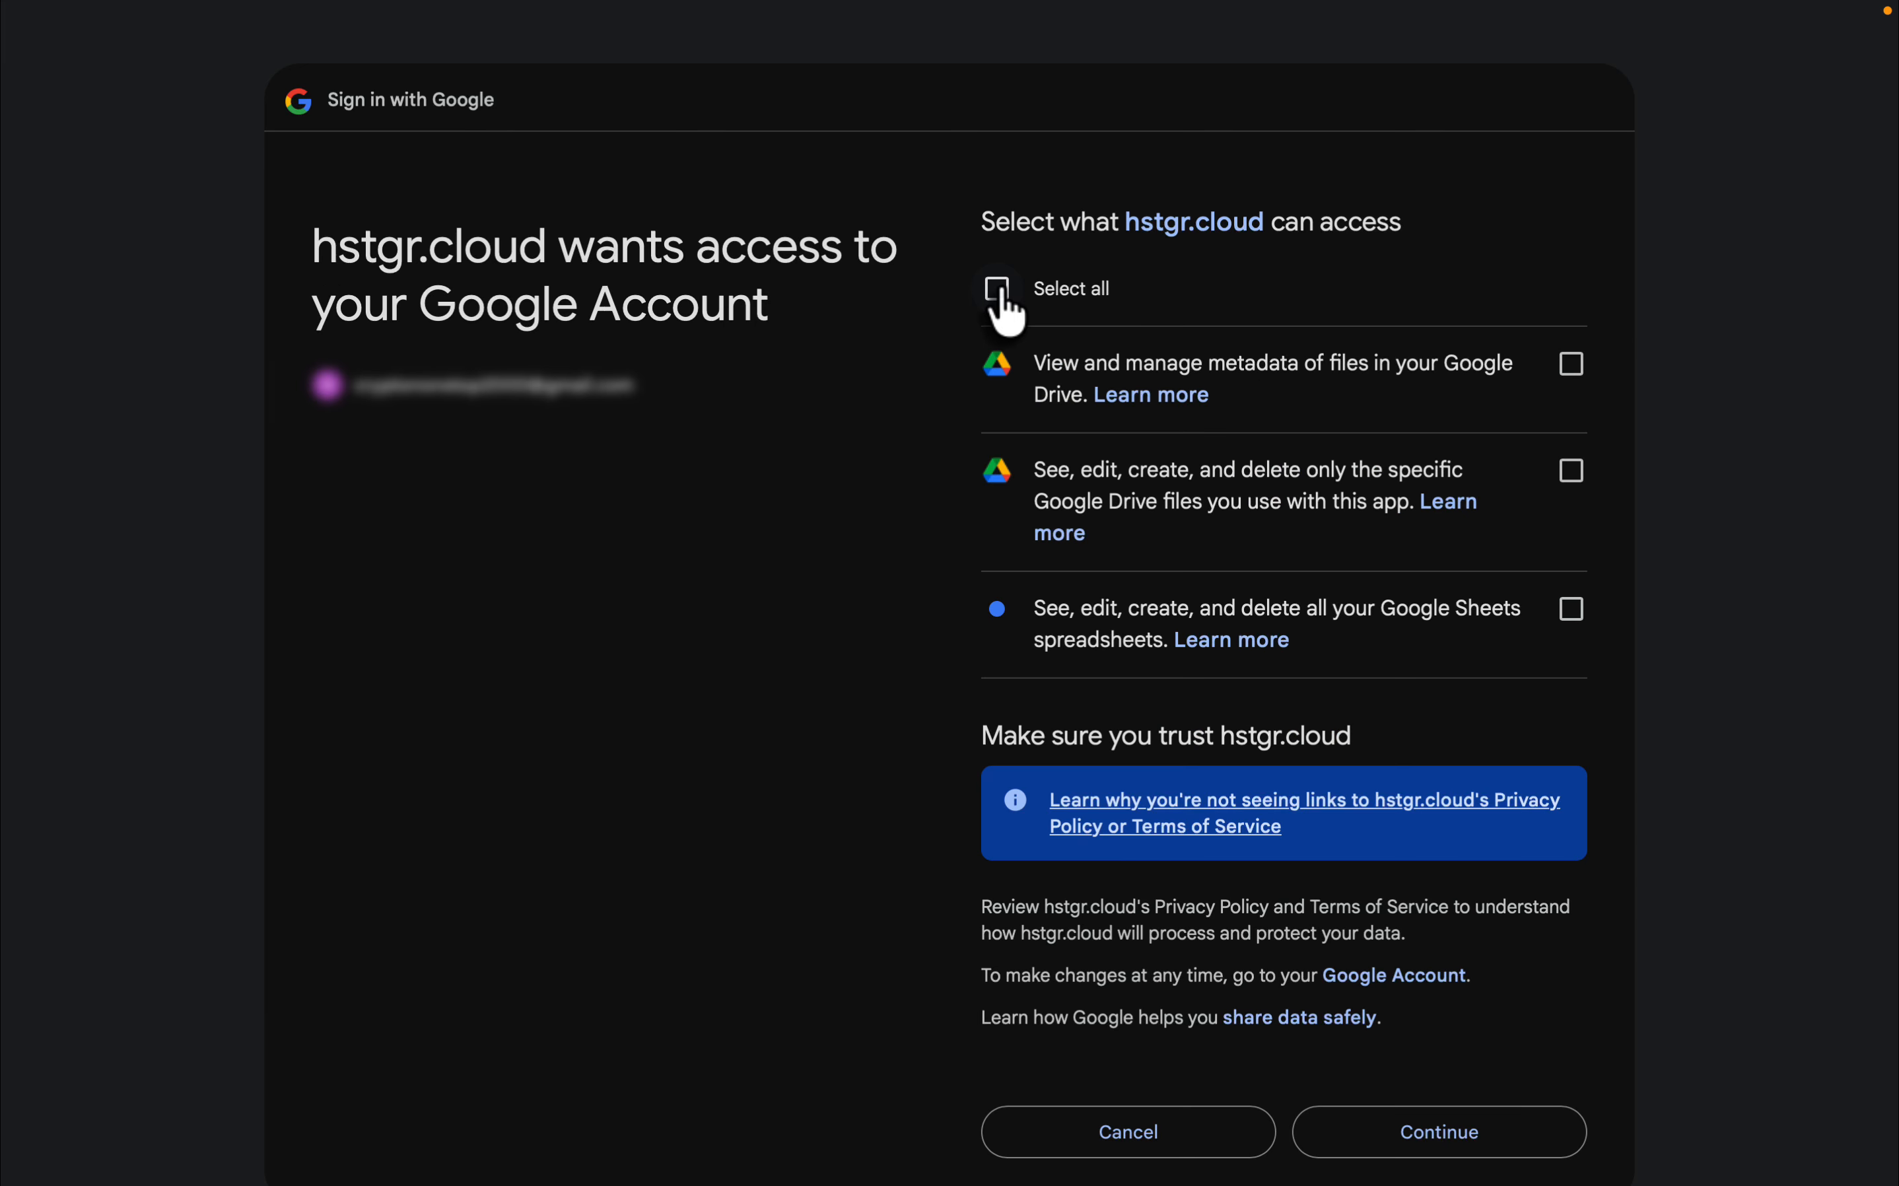
left_click(999, 292)
left_click(1418, 1129)
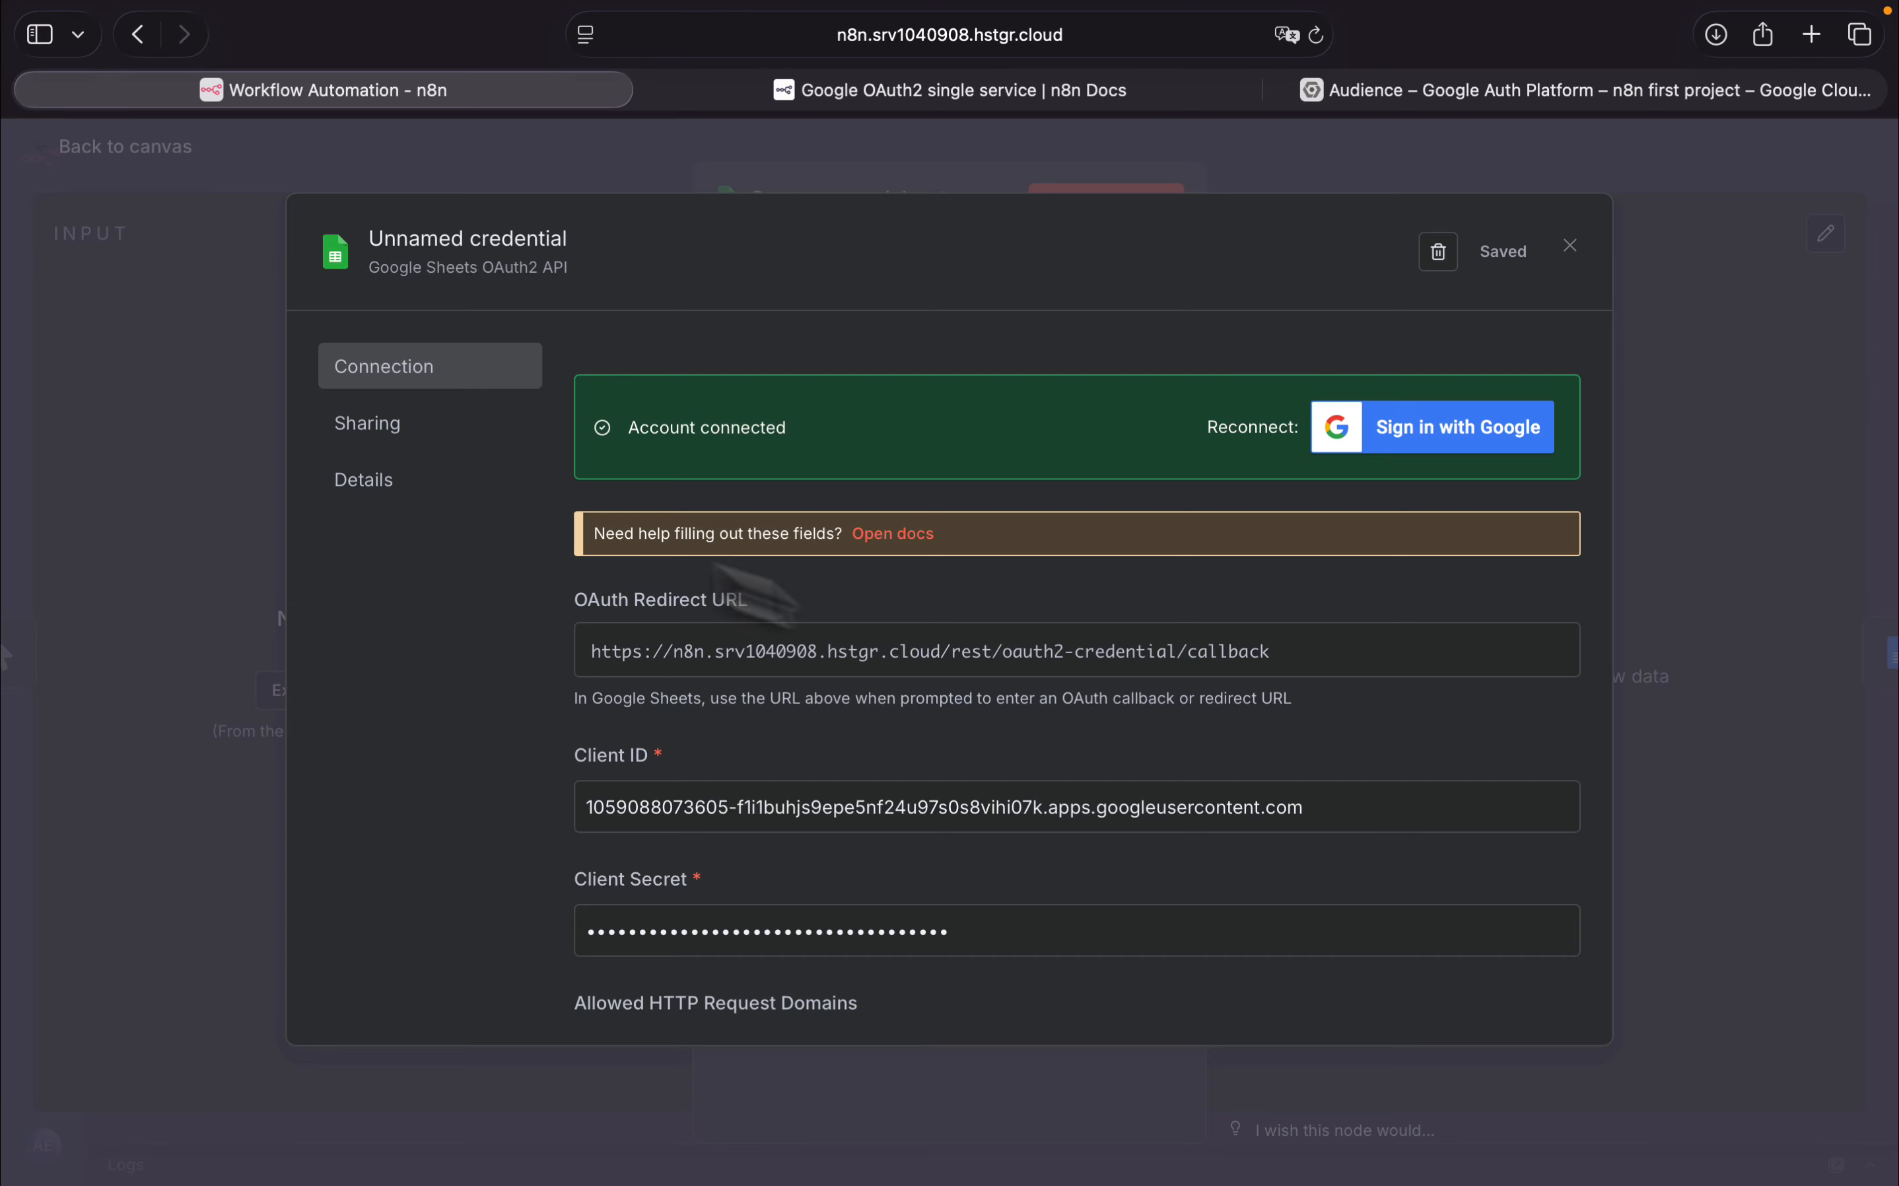
left_click(1568, 247)
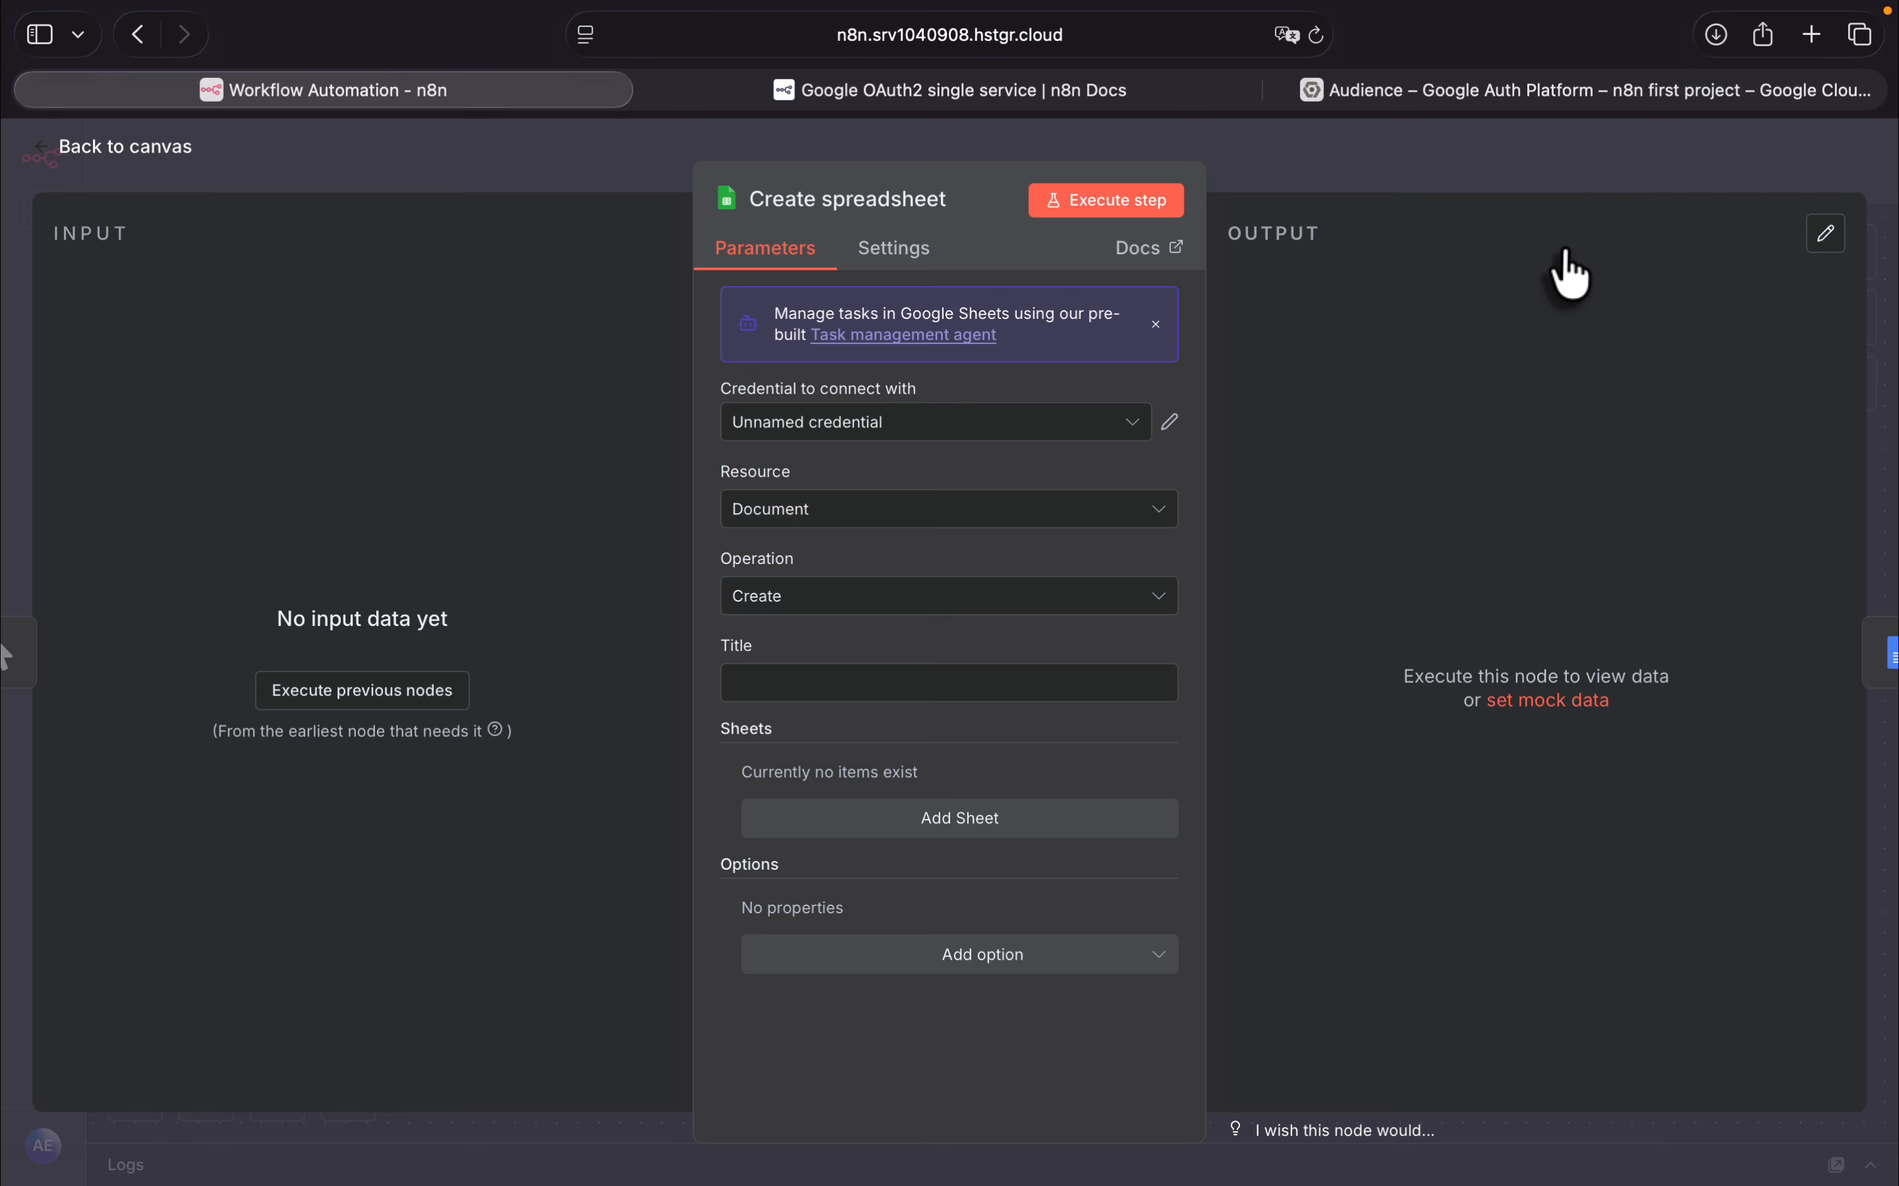
left_click(48, 150)
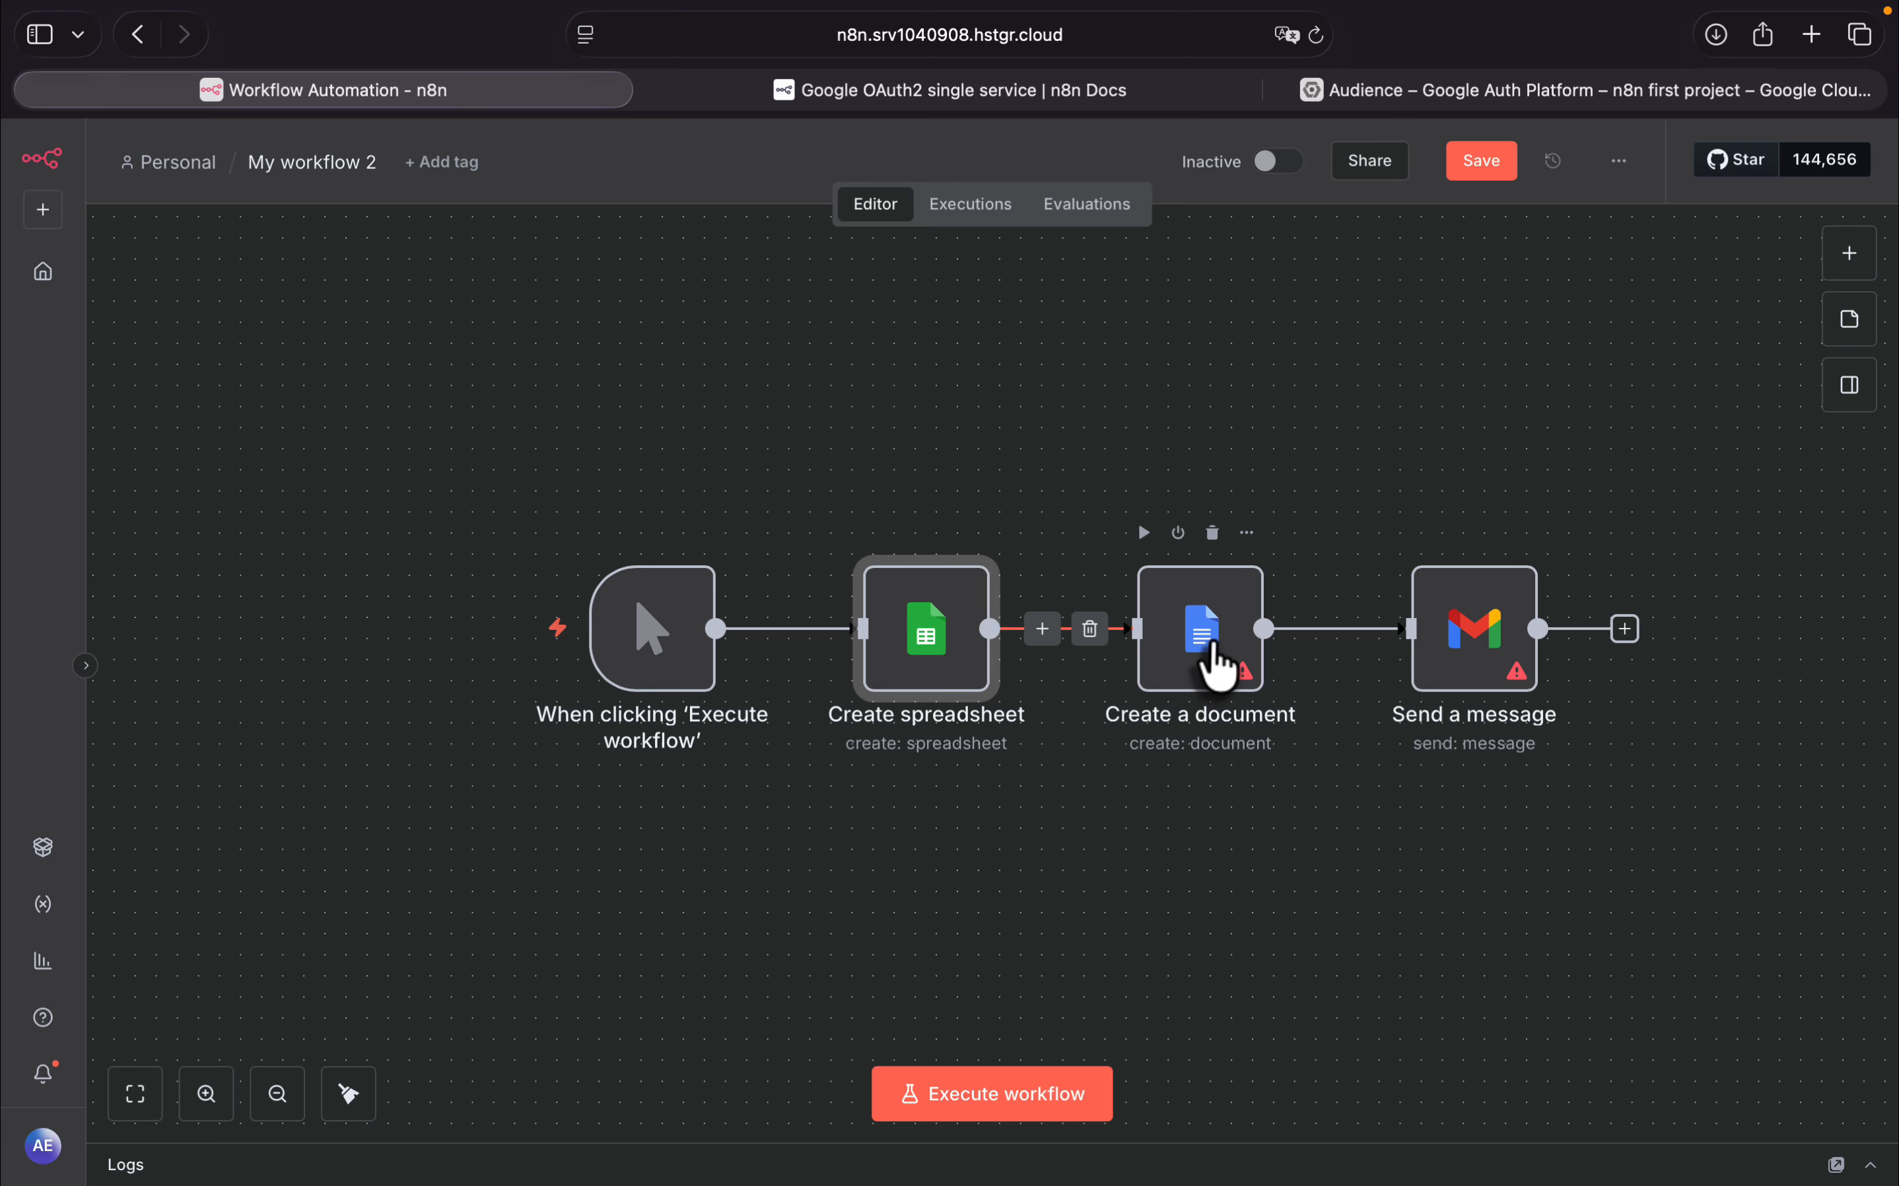
Step: Open a new credential for the Create a document node and review the matching Client ID and client secret in Google Cloud
left_click(1223, 675)
double_click(1221, 665)
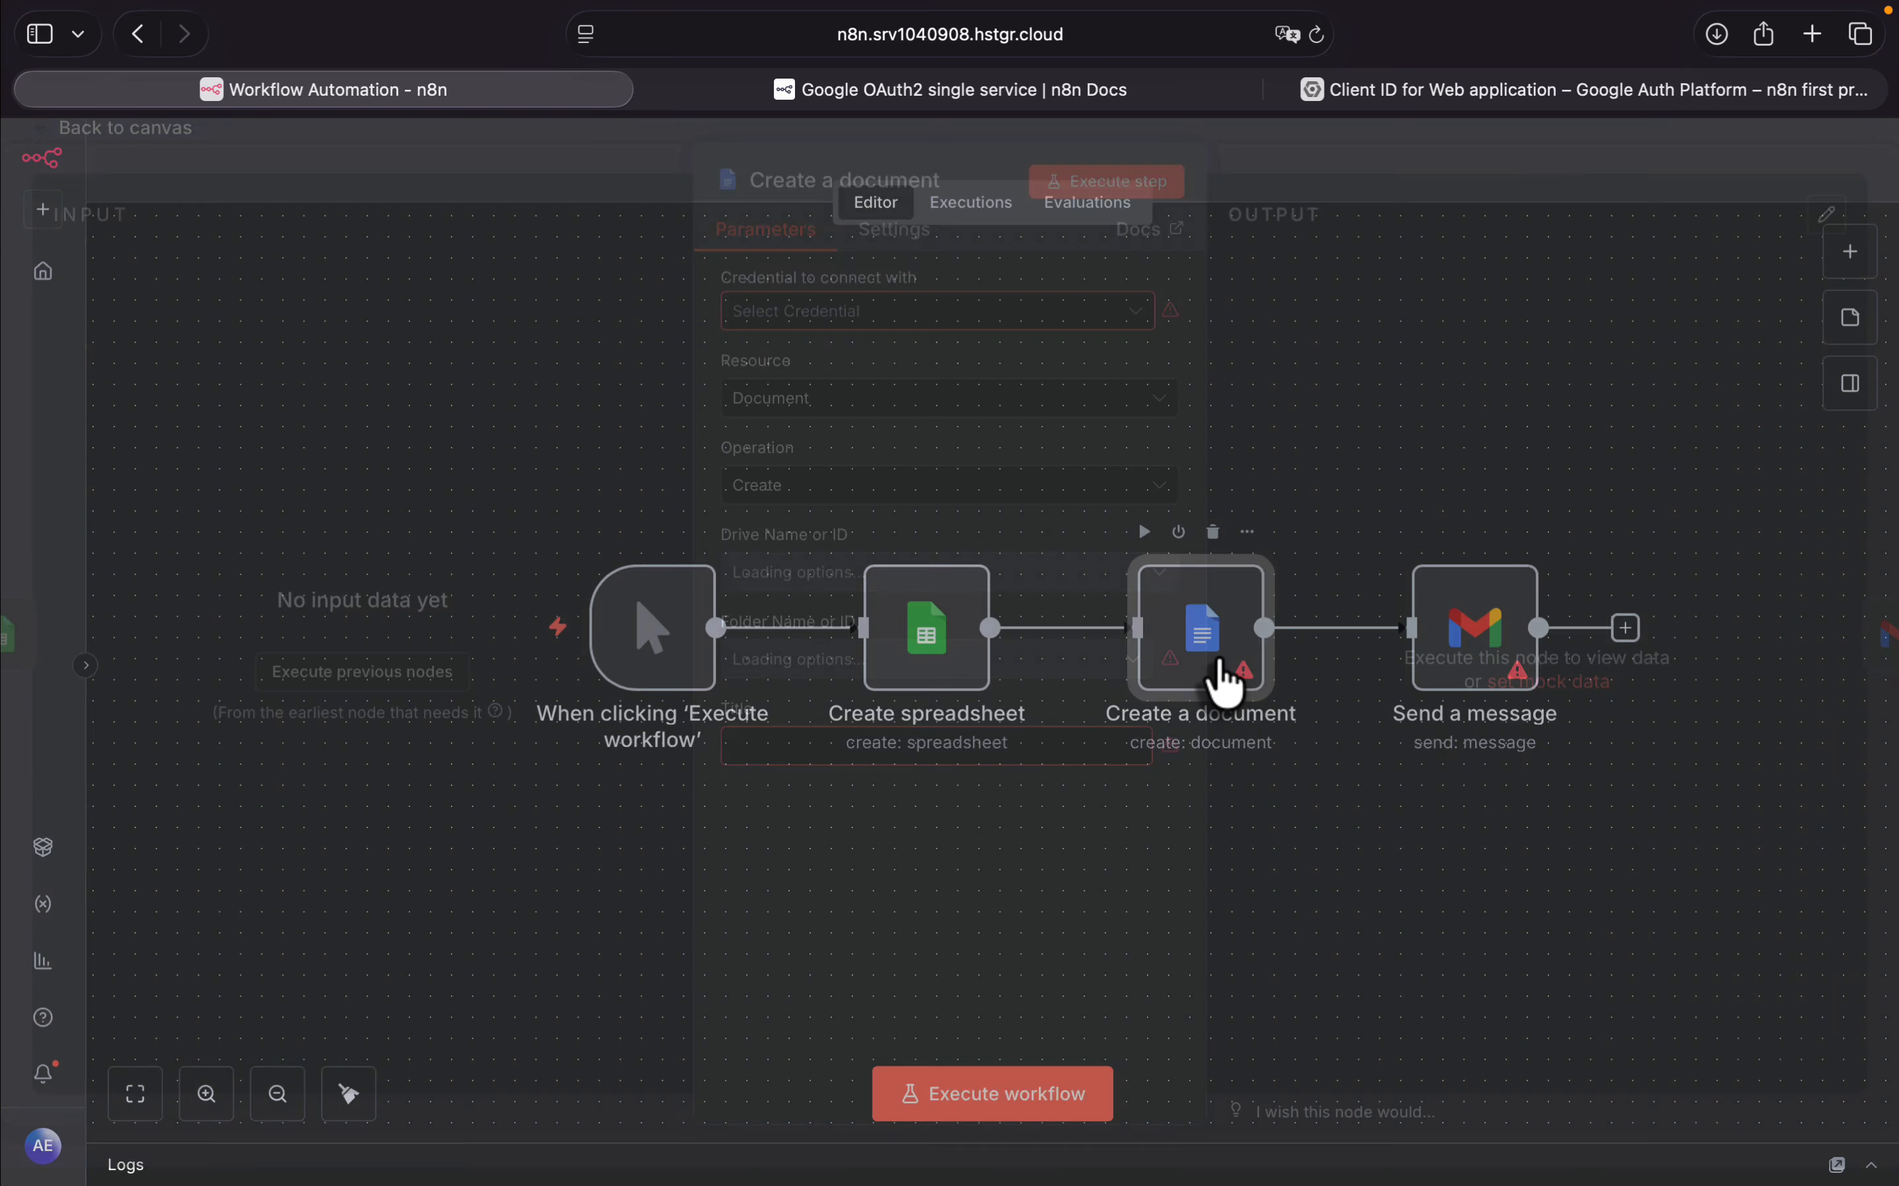
left_click(839, 336)
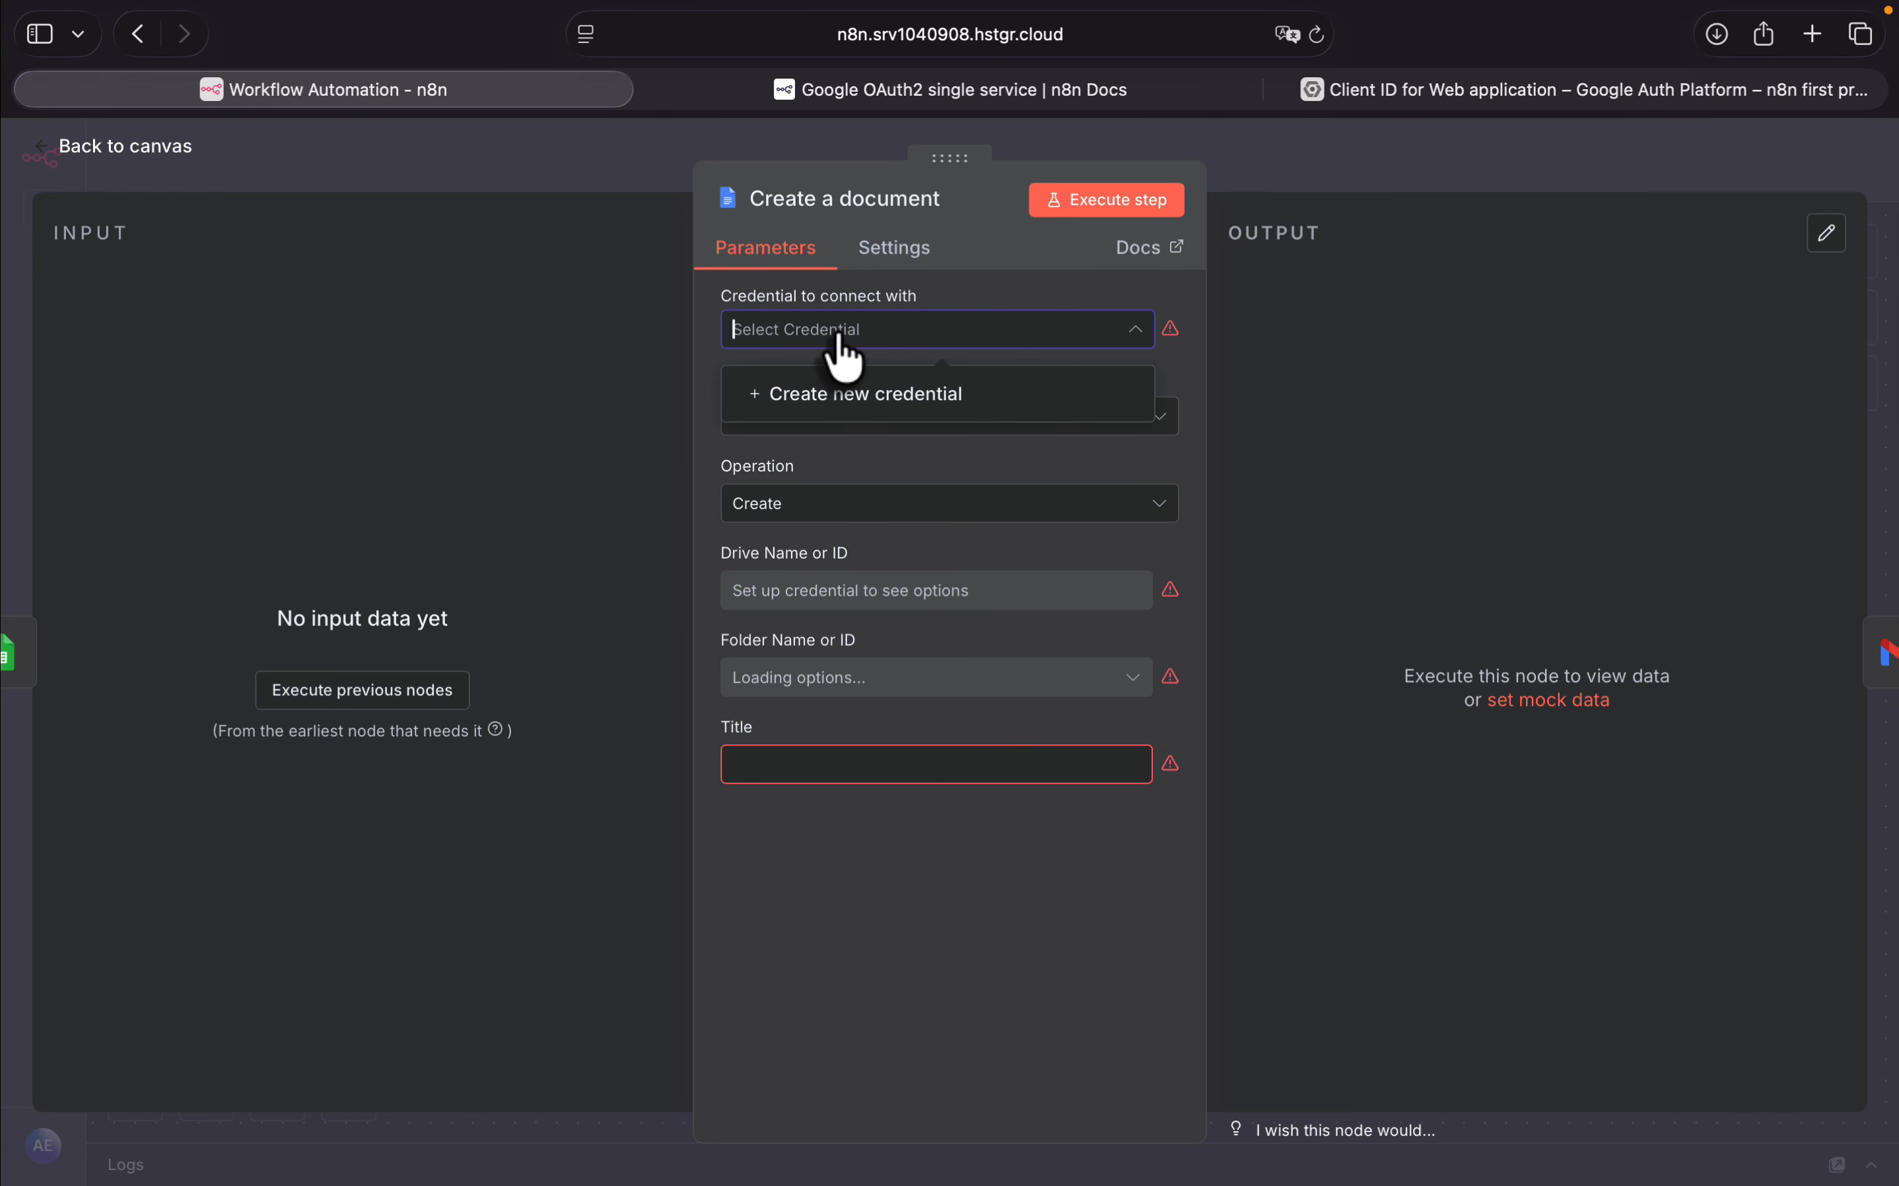
left_click(959, 419)
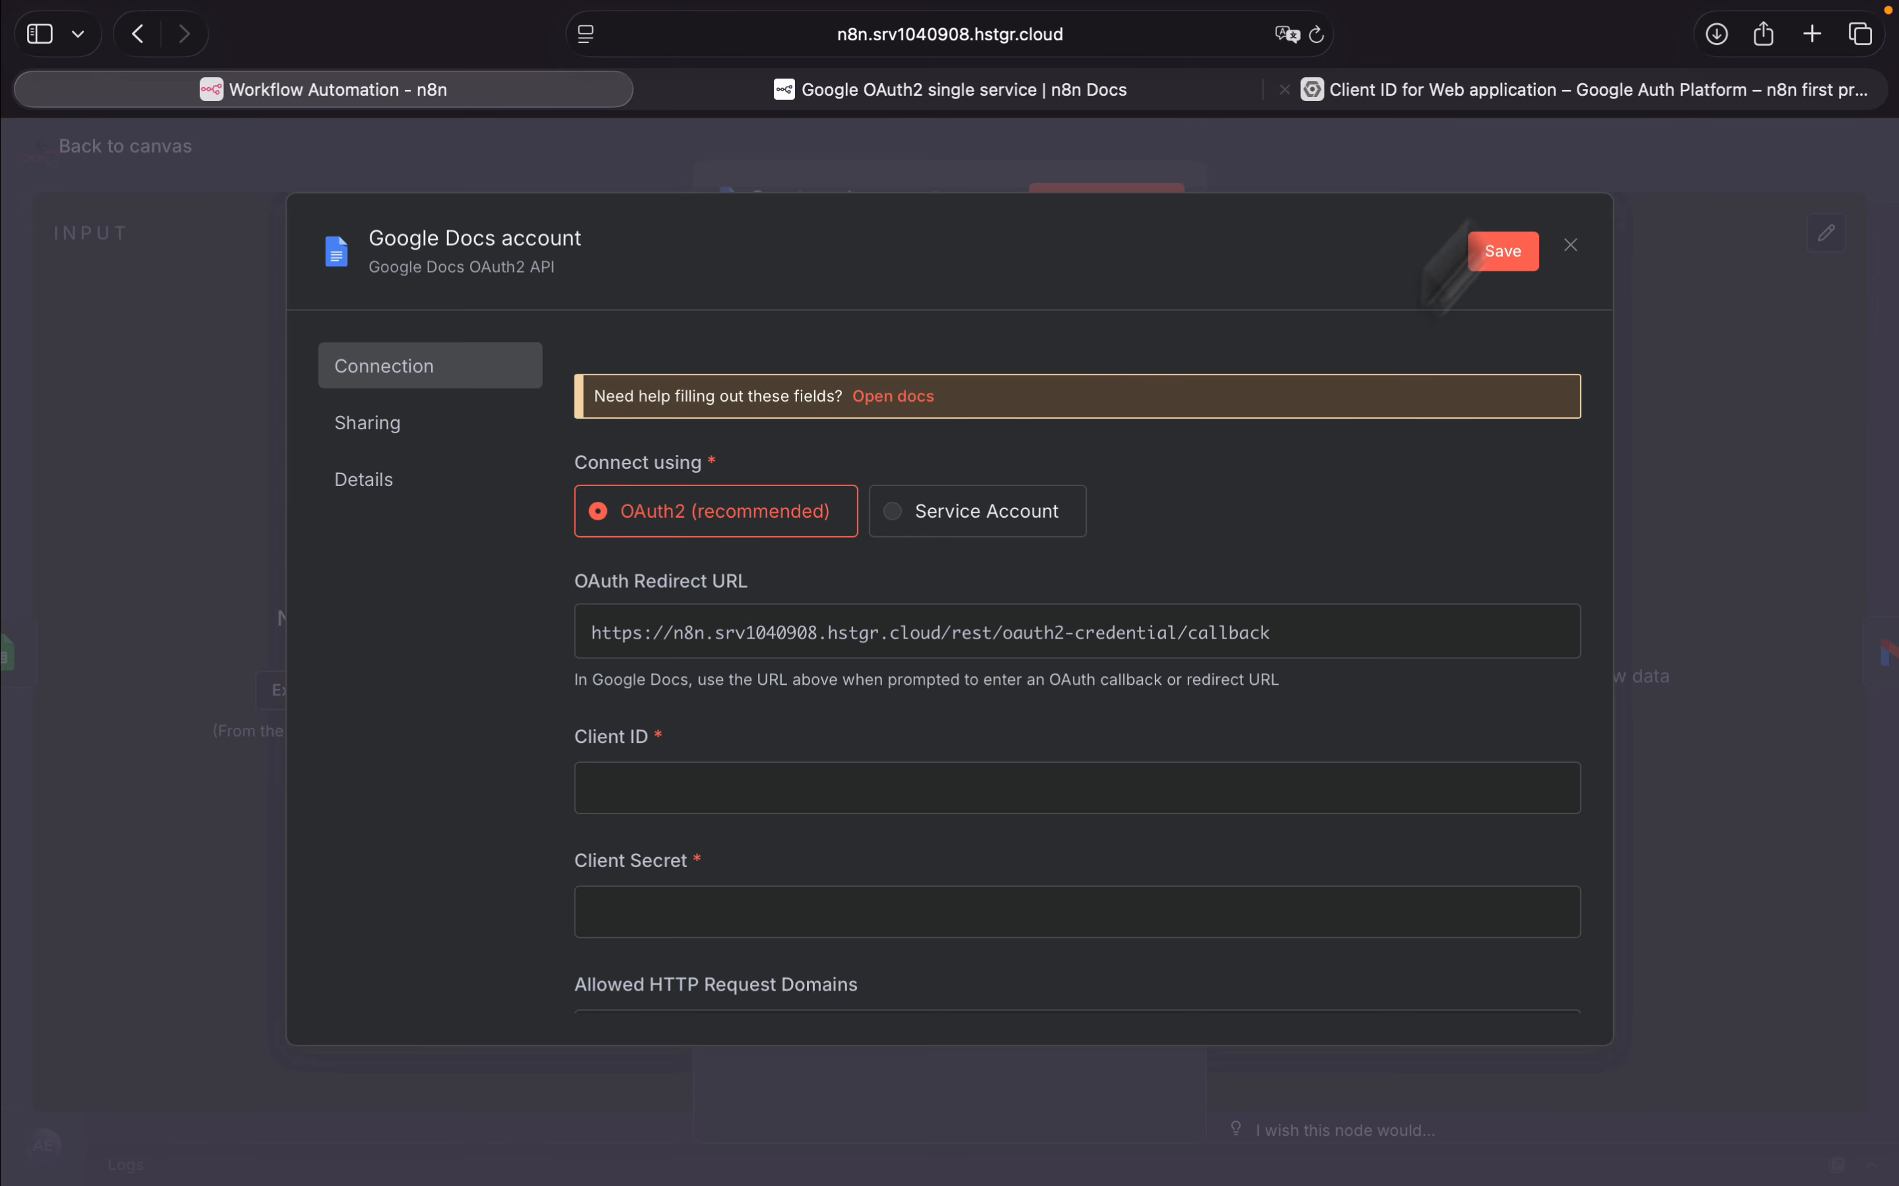
left_click(1468, 102)
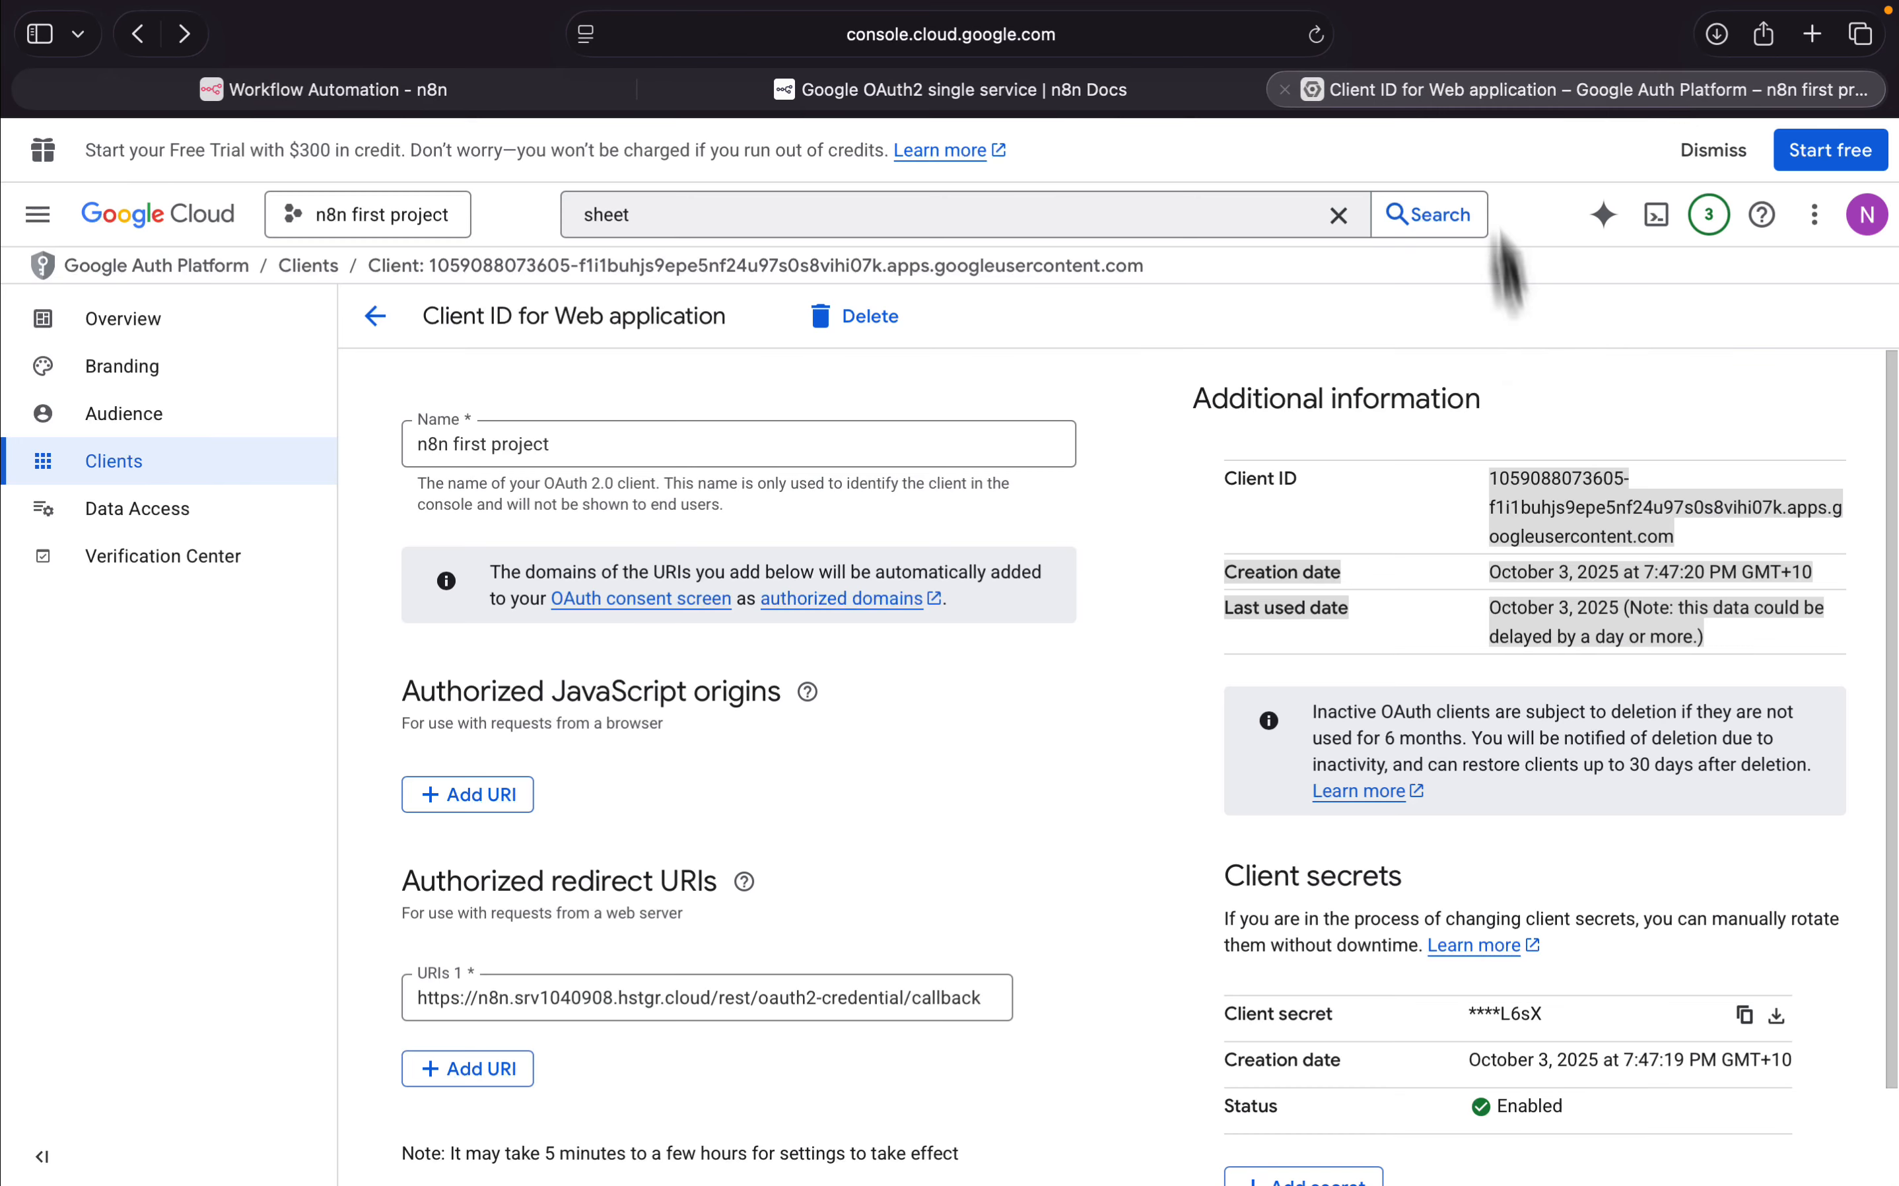
left_click(1284, 528)
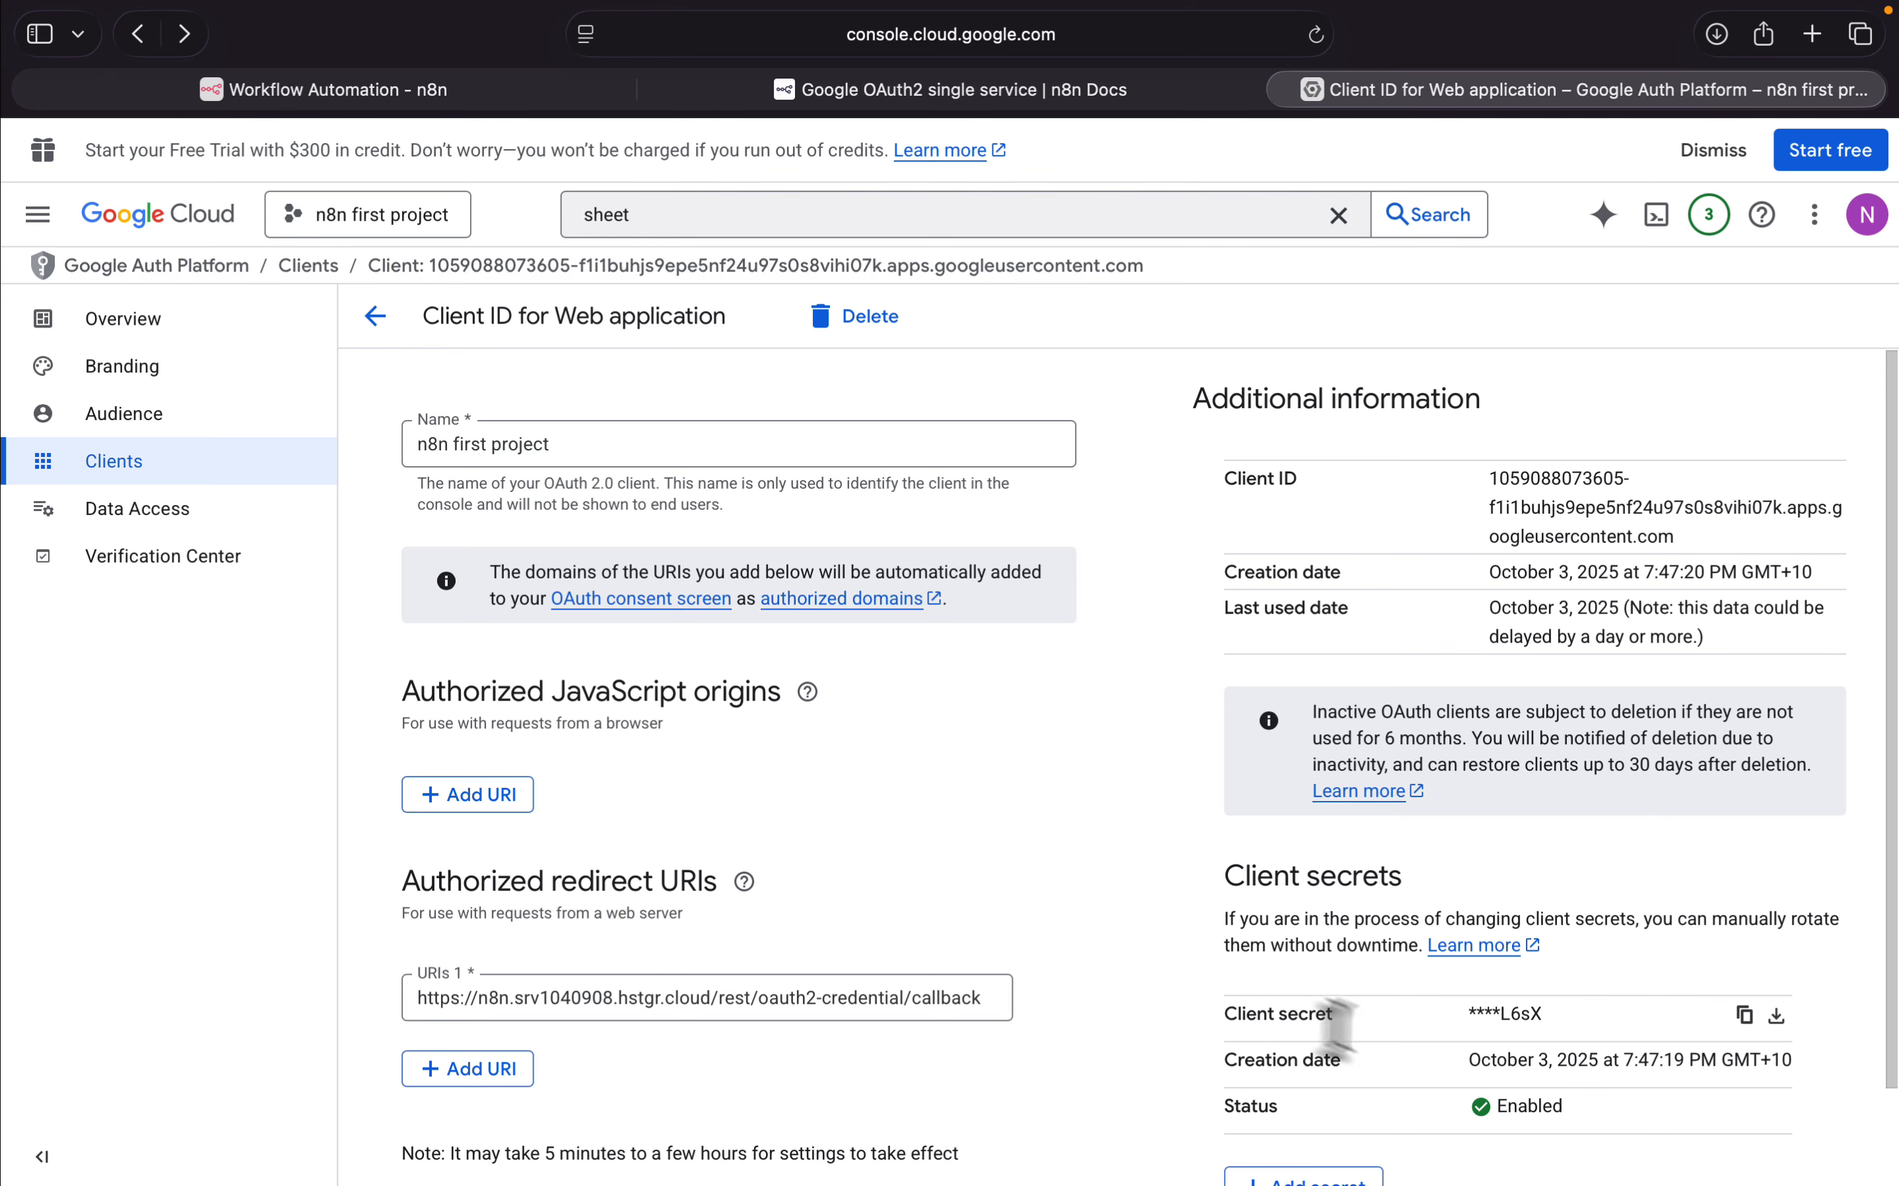
left_click(486, 109)
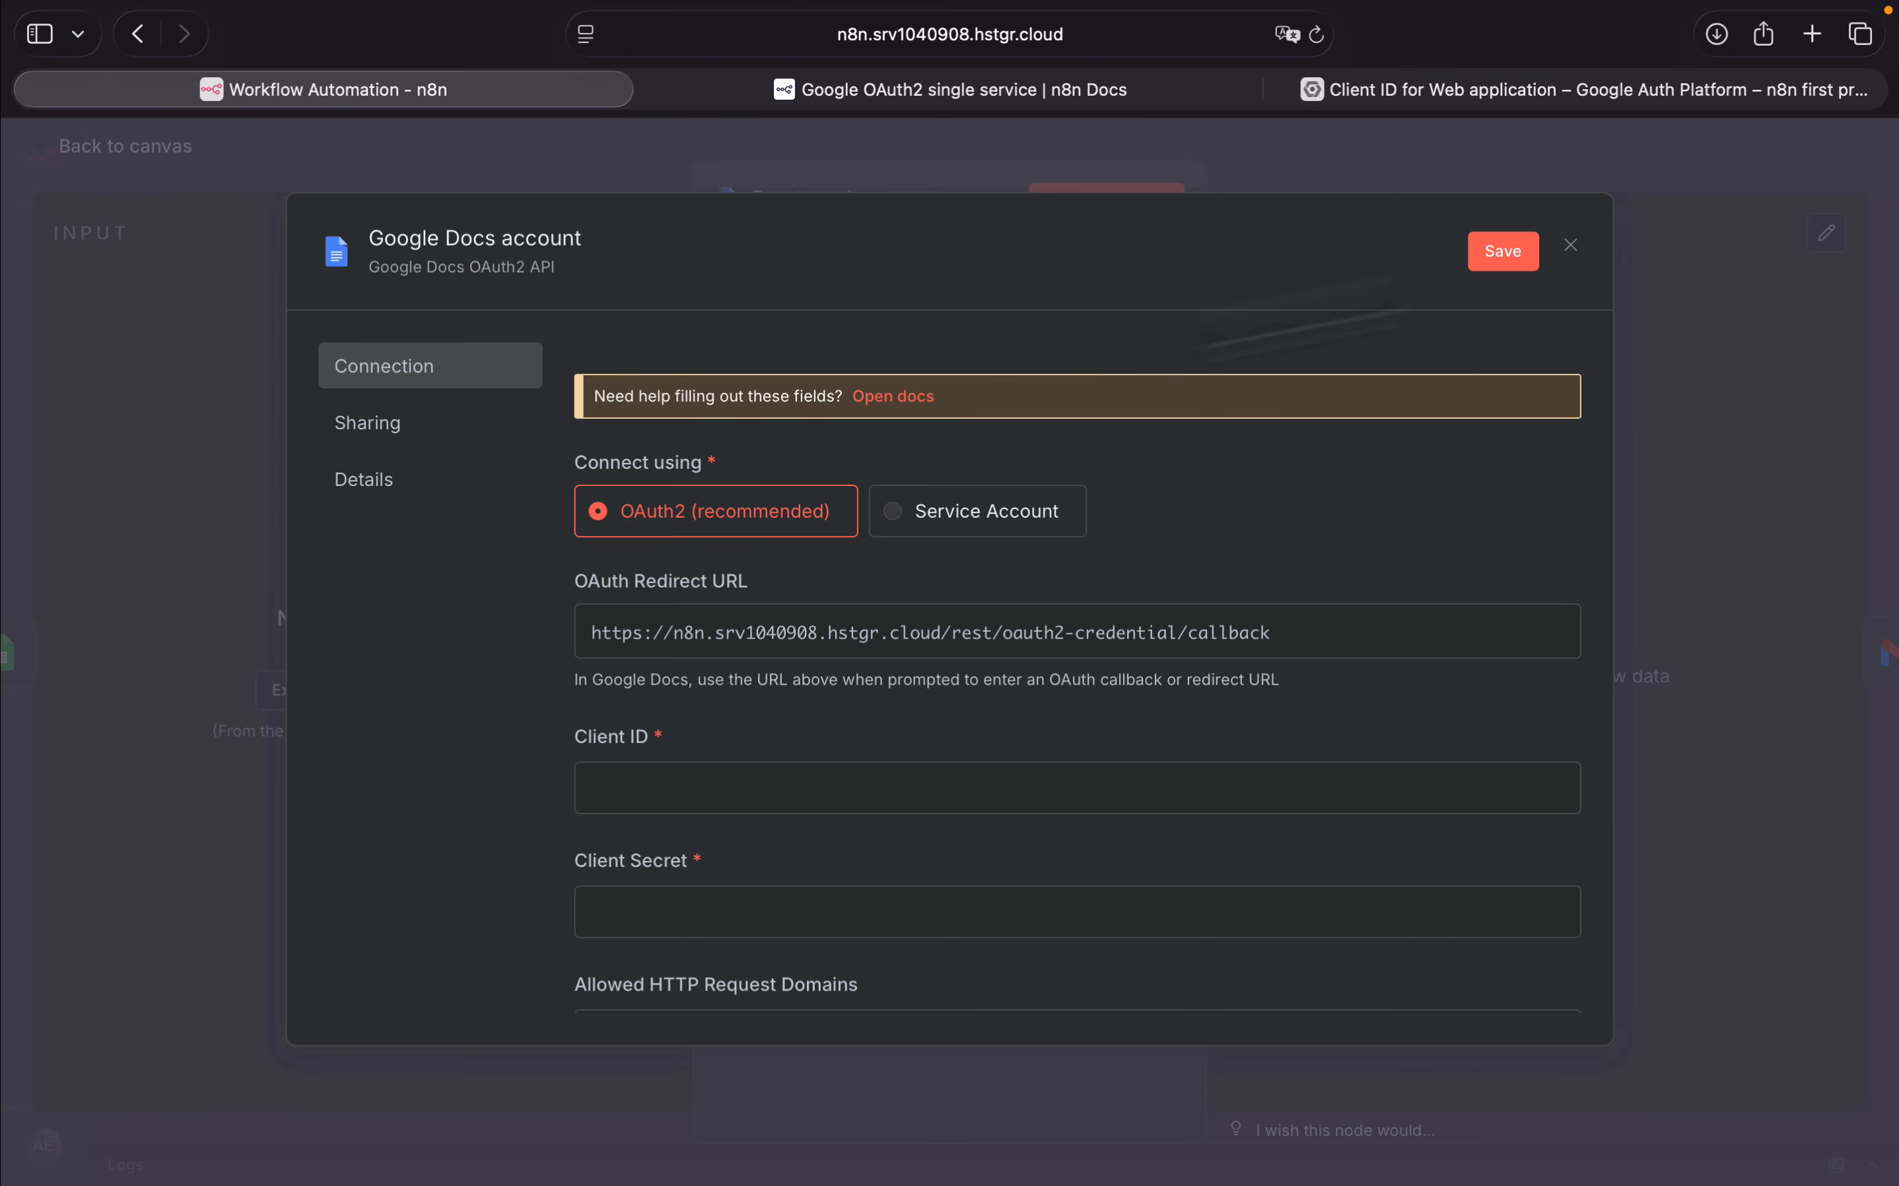
Step: Close the Google Docs credential without connecting it and return to the workflow canvas
left_click(1572, 247)
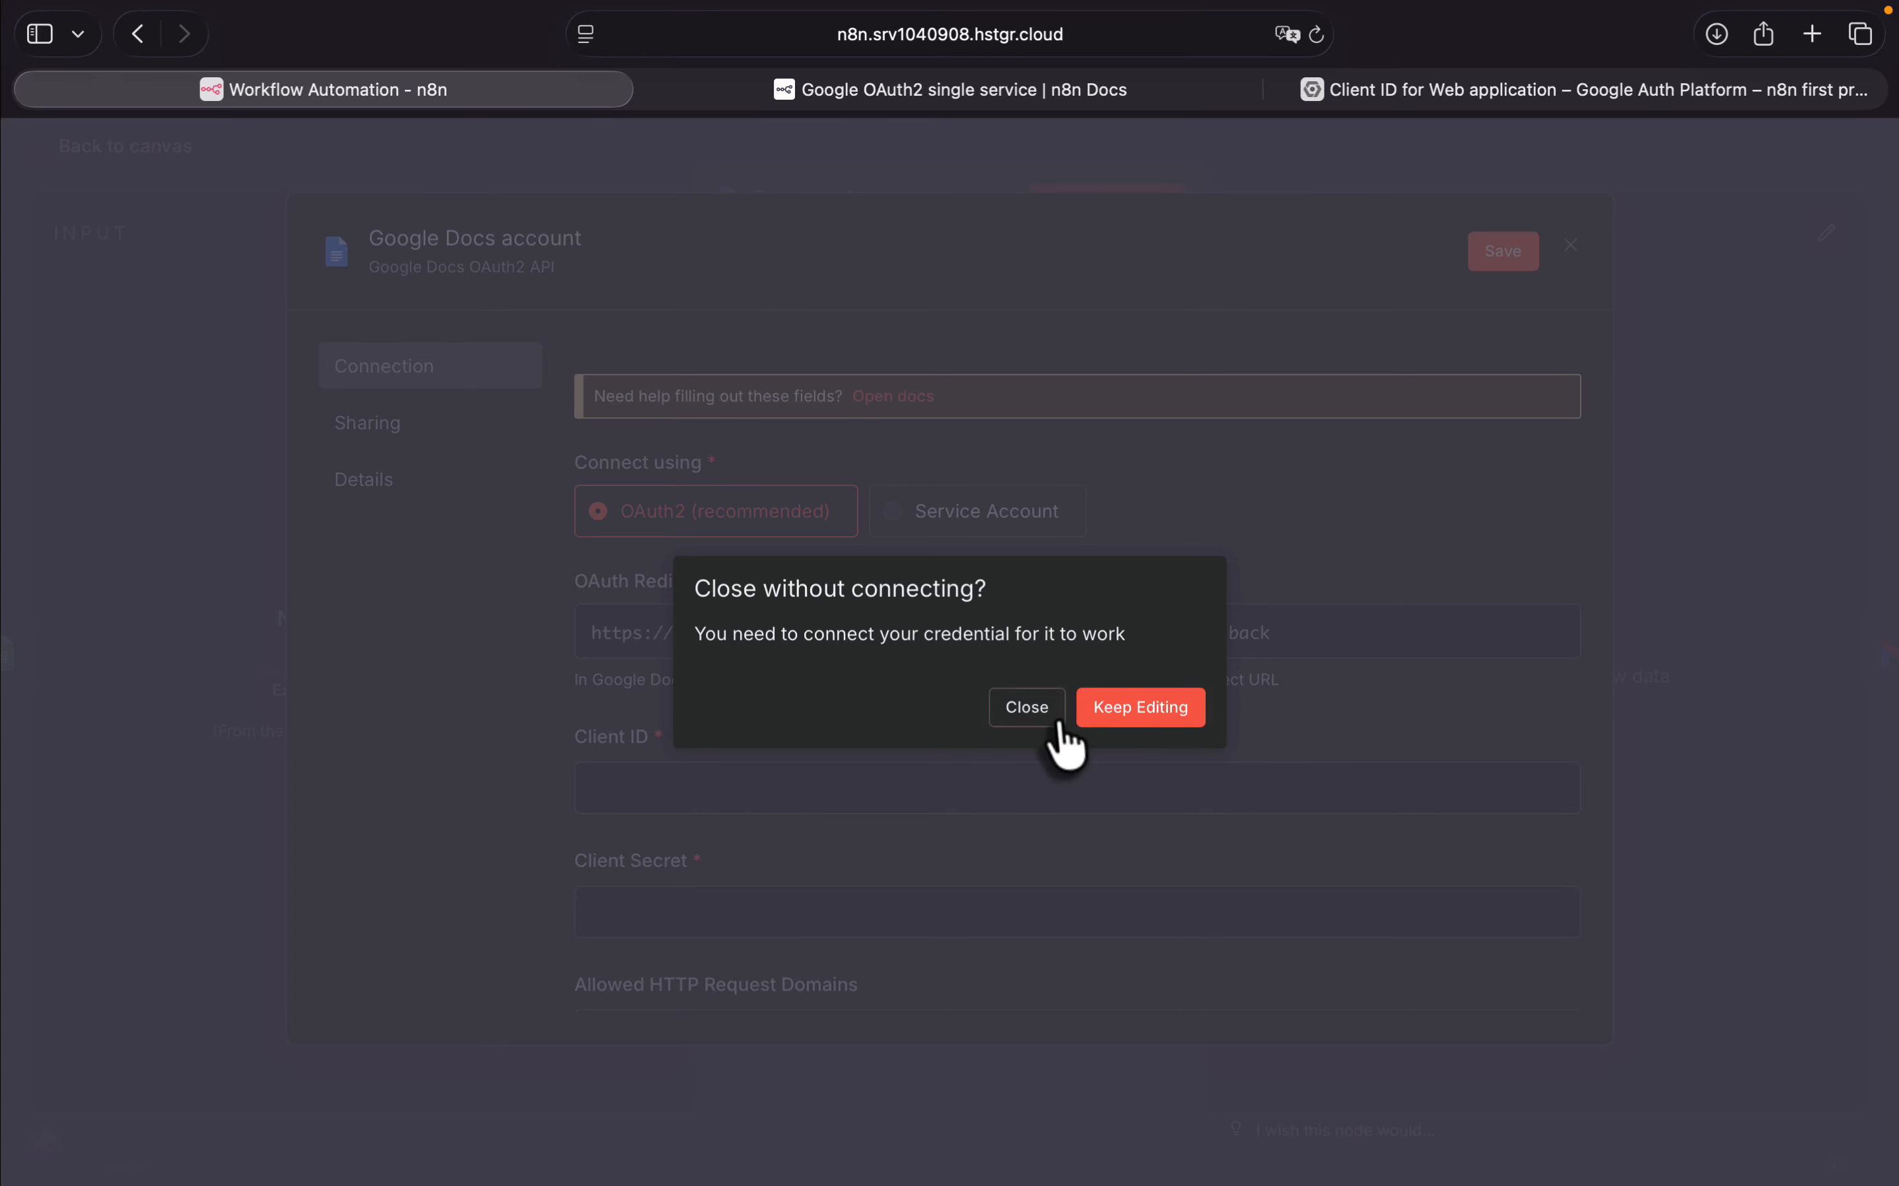
left_click(1123, 715)
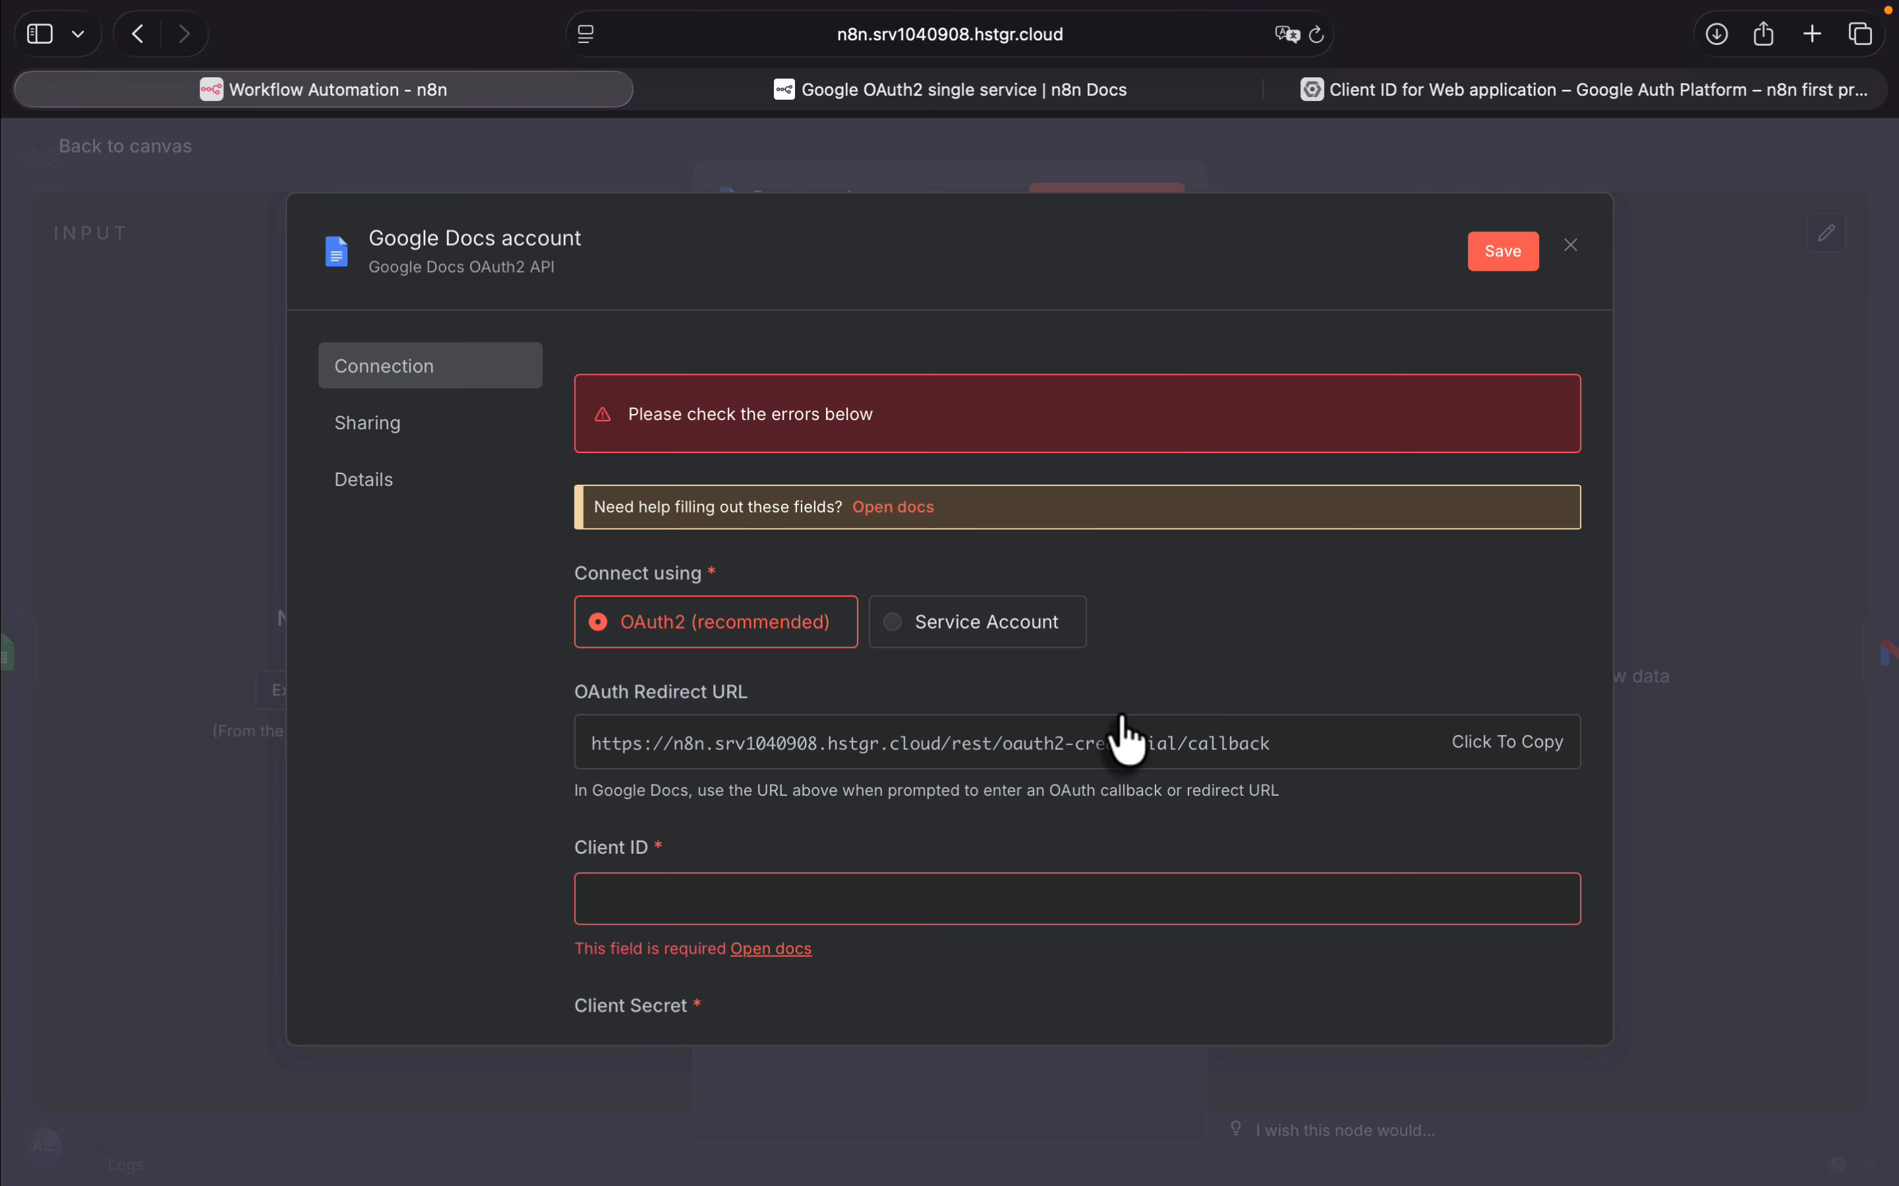
left_click(1572, 246)
left_click(1026, 709)
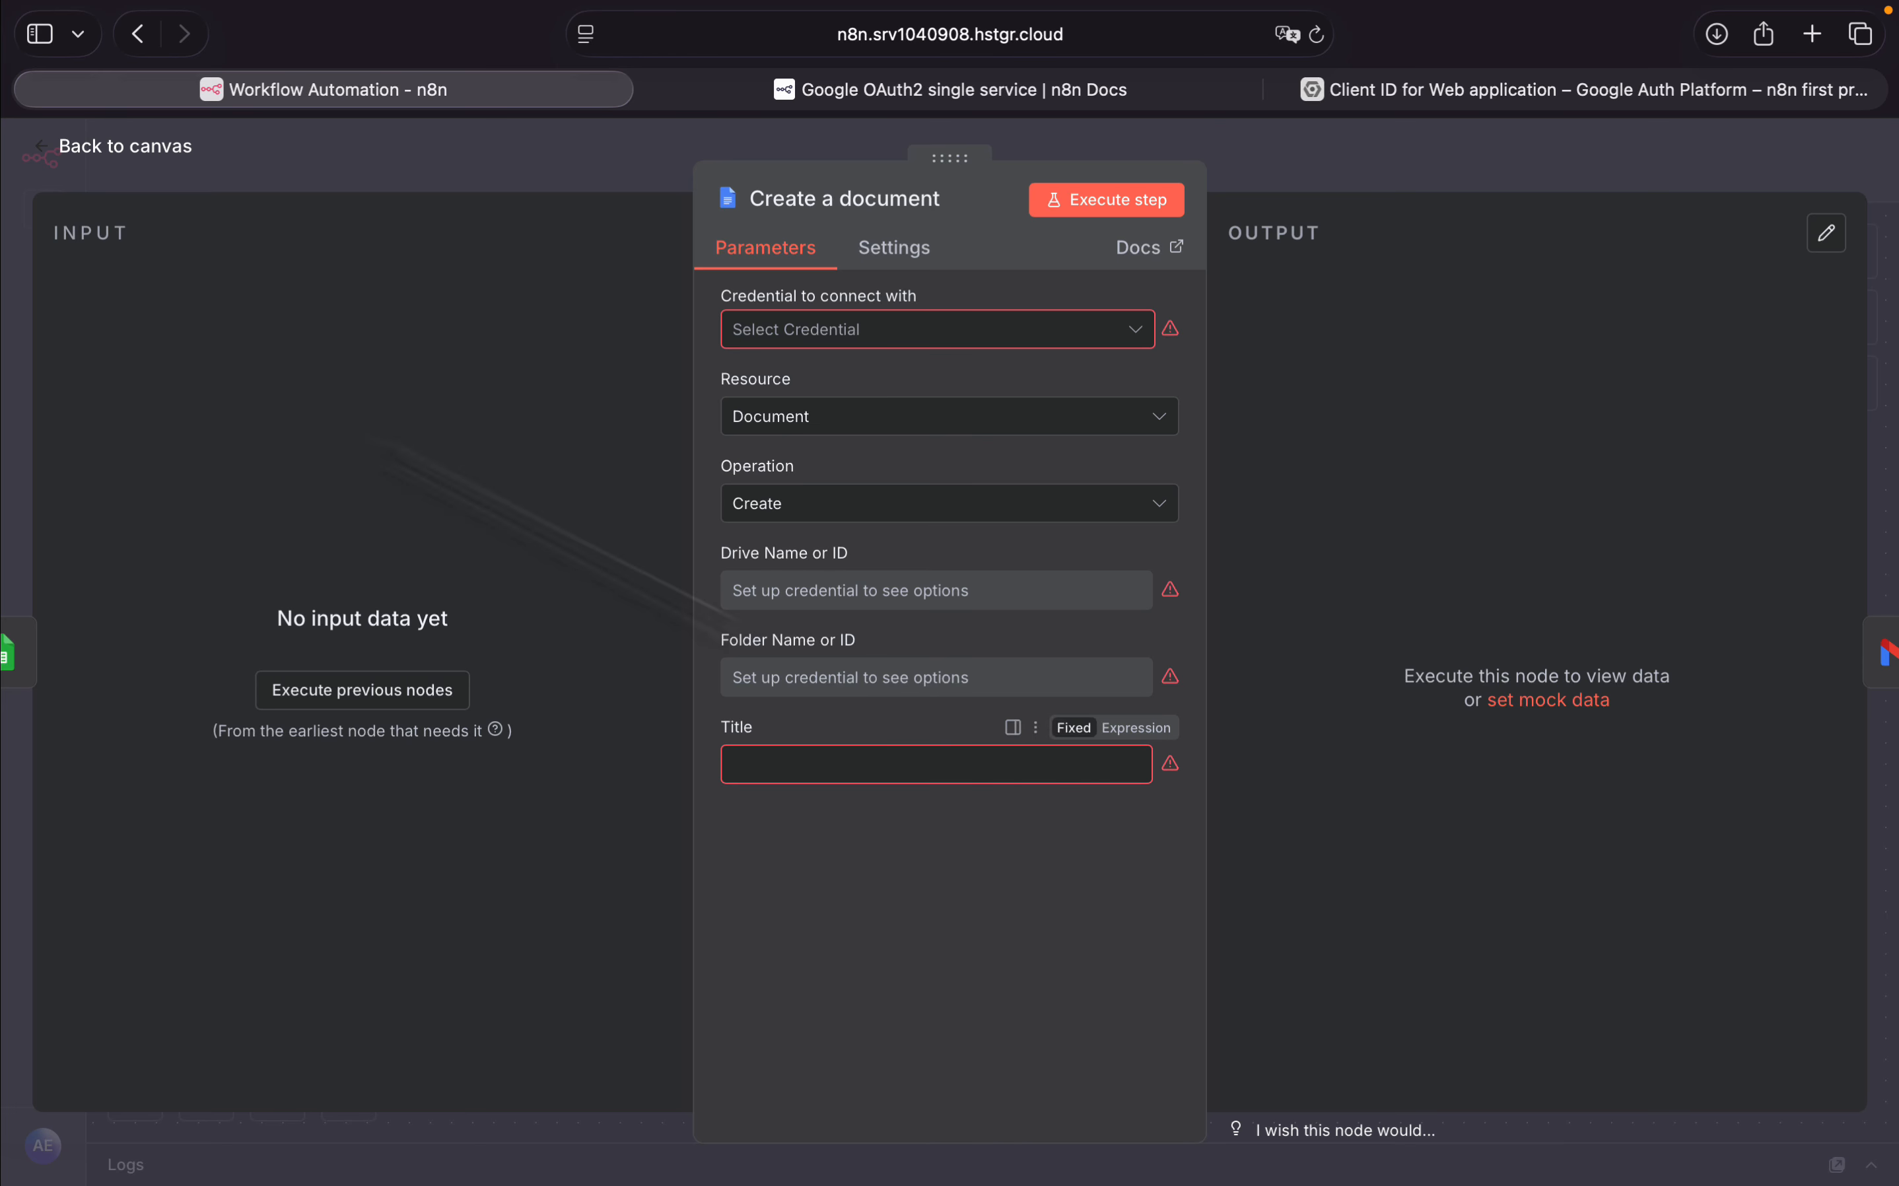
left_click(63, 153)
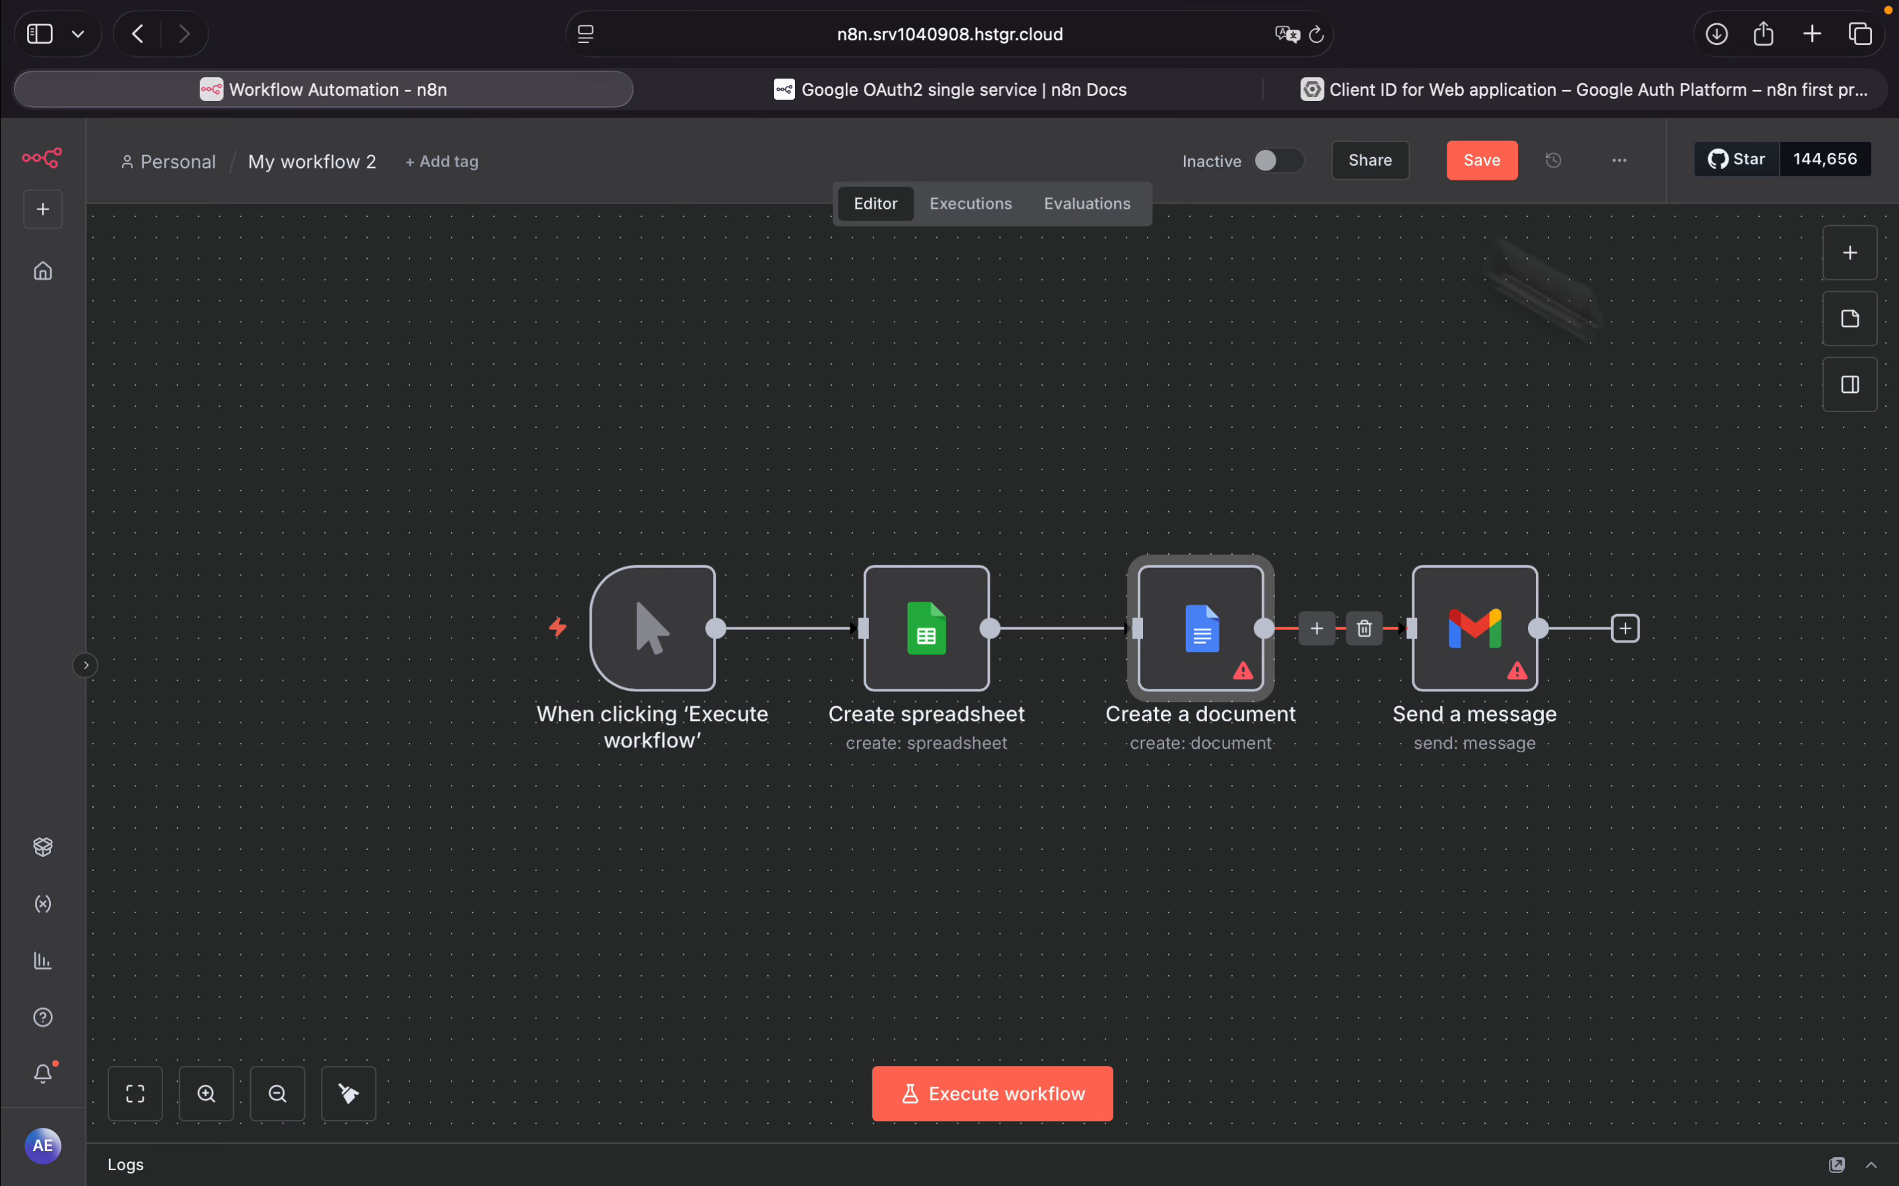